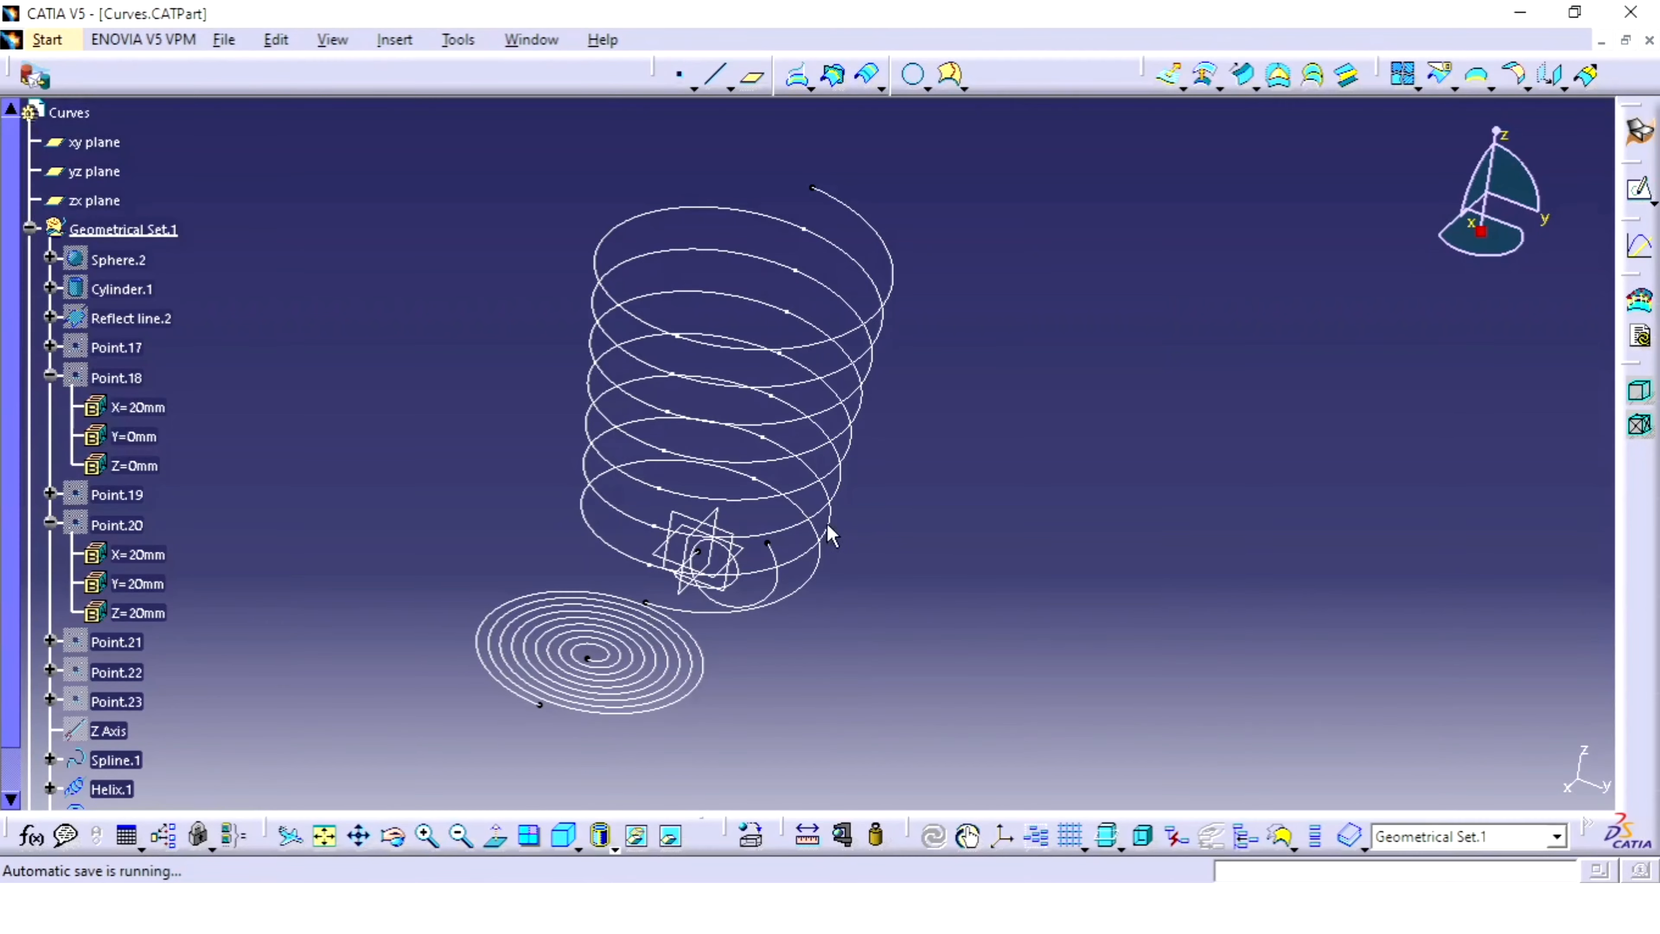
# - Hide Spline.1, Helix.1 and Spiral.1 in Geometrical Set.1
pyautogui.moveTo(1054, 395); pyautogui.dragTo(923, 300, button='middle')
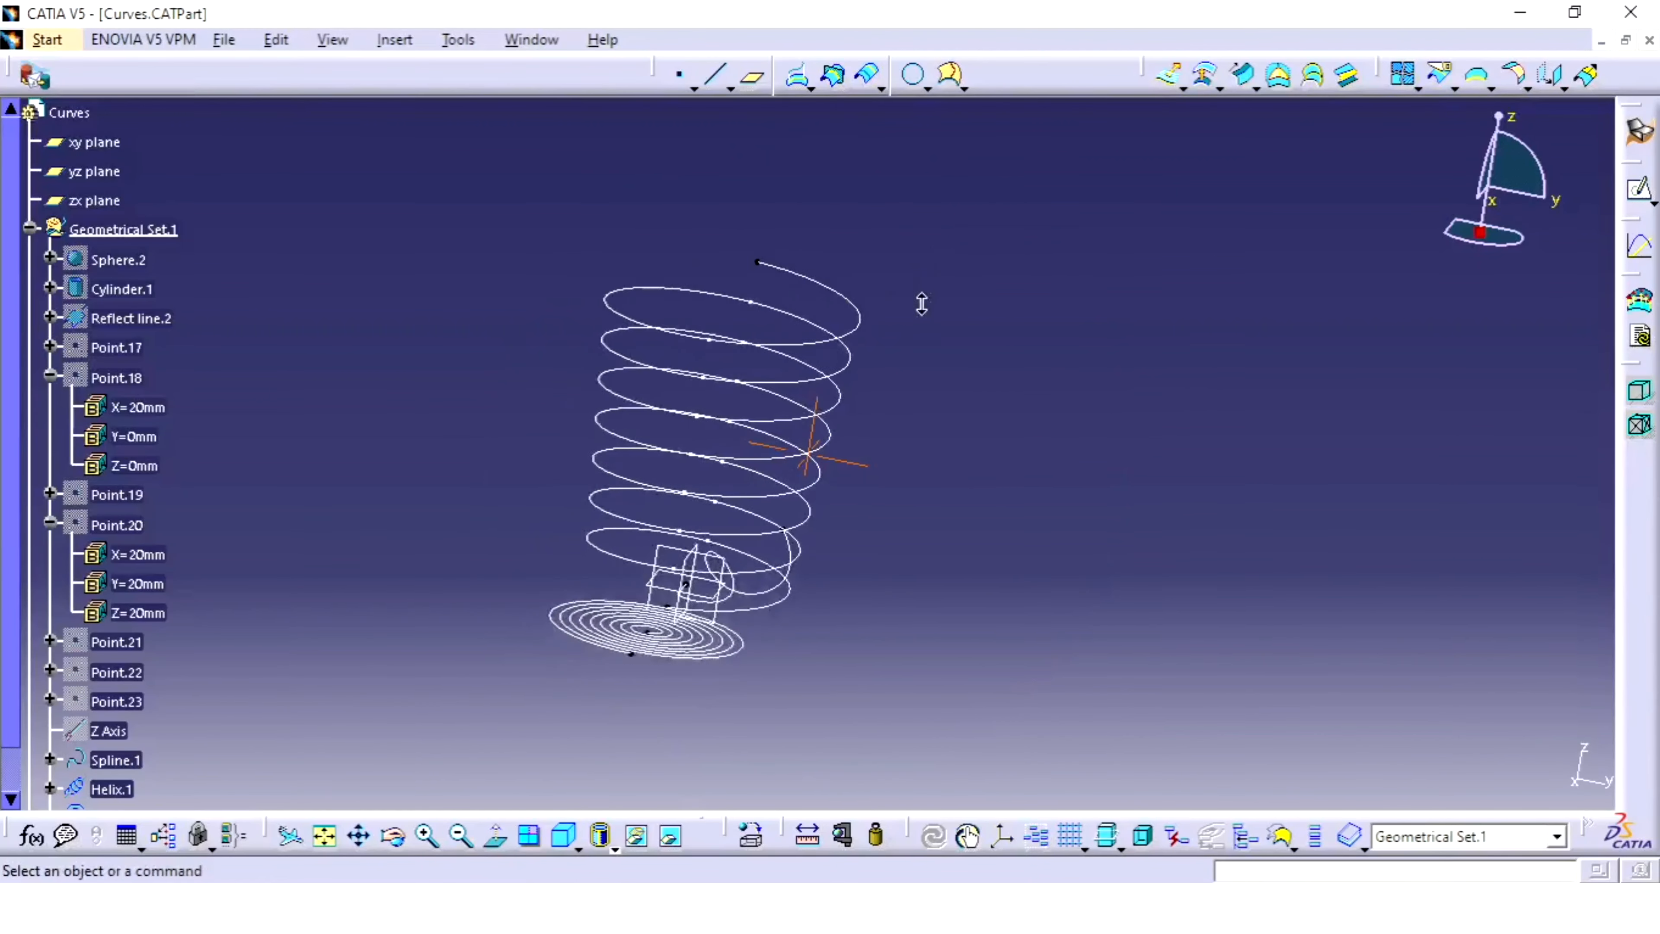
pyautogui.click(31, 228)
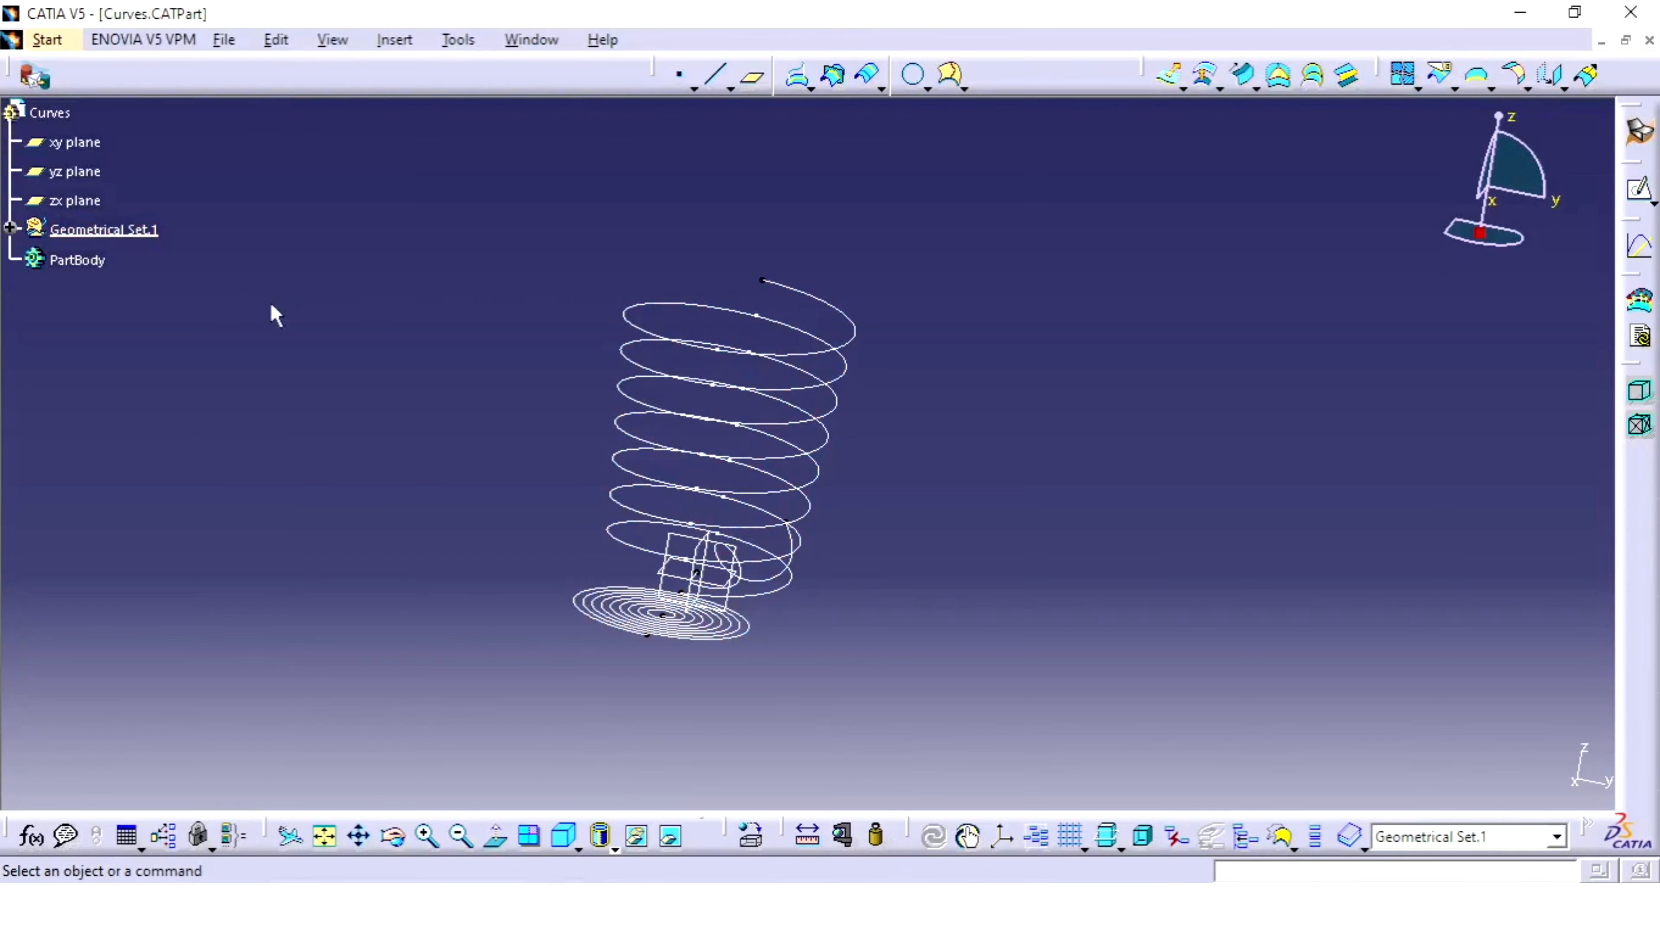
pyautogui.moveTo(450, 277); pyautogui.dragTo(595, 308, button='middle')
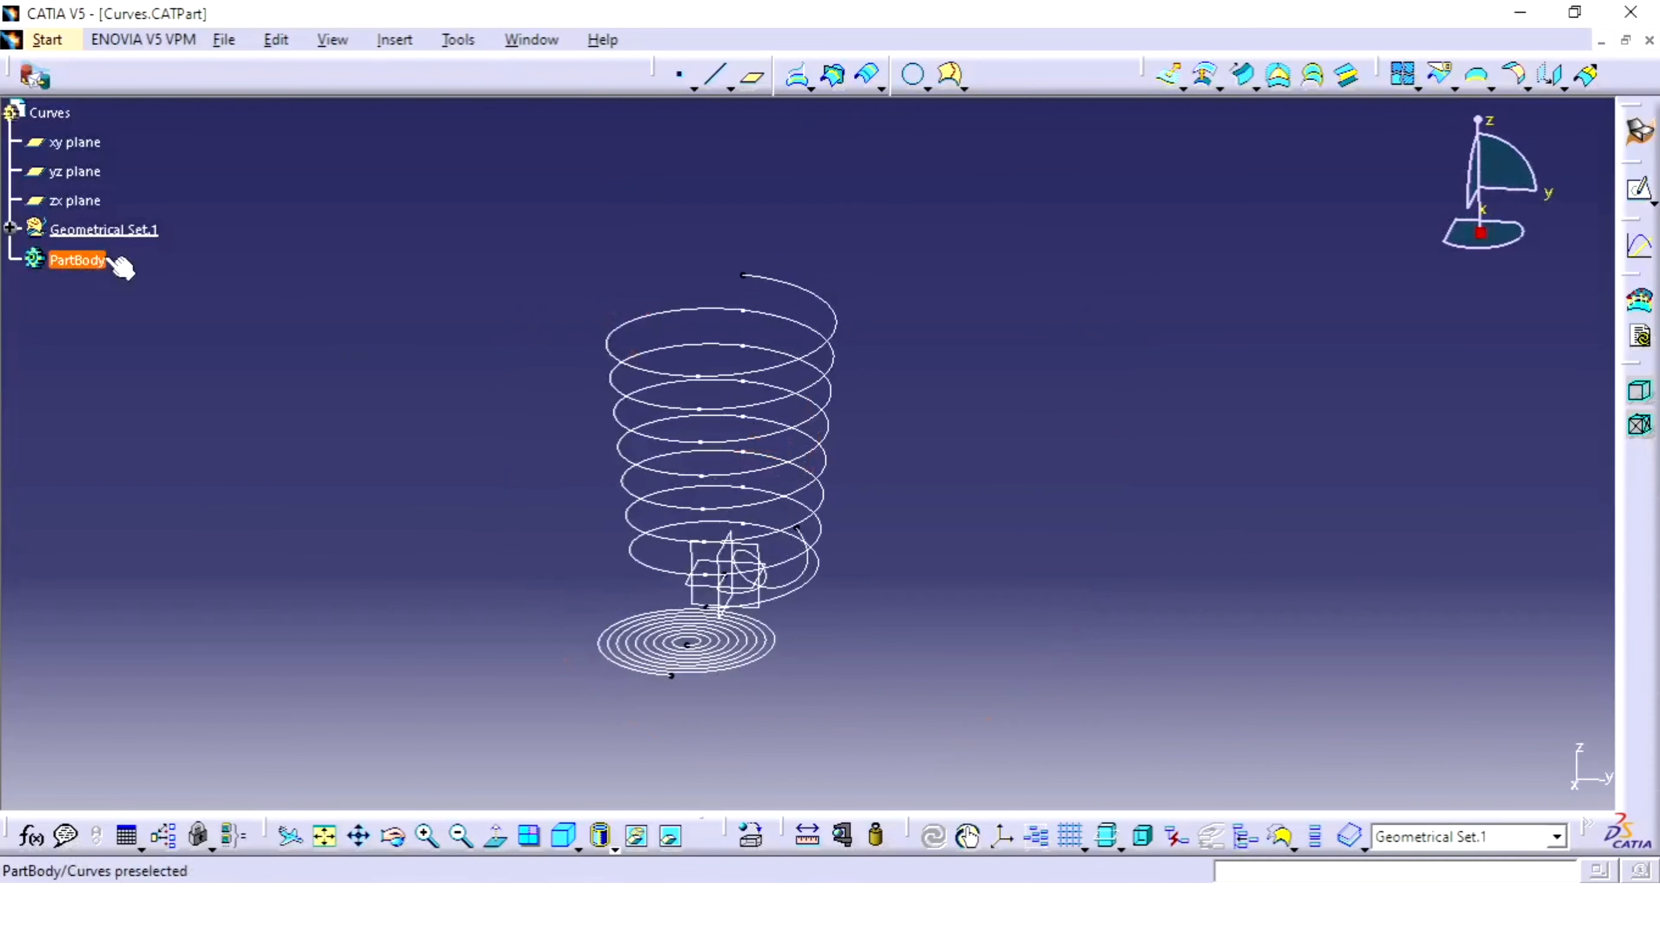
pyautogui.click(10, 228)
pyautogui.scroll(-2, 134, 622)
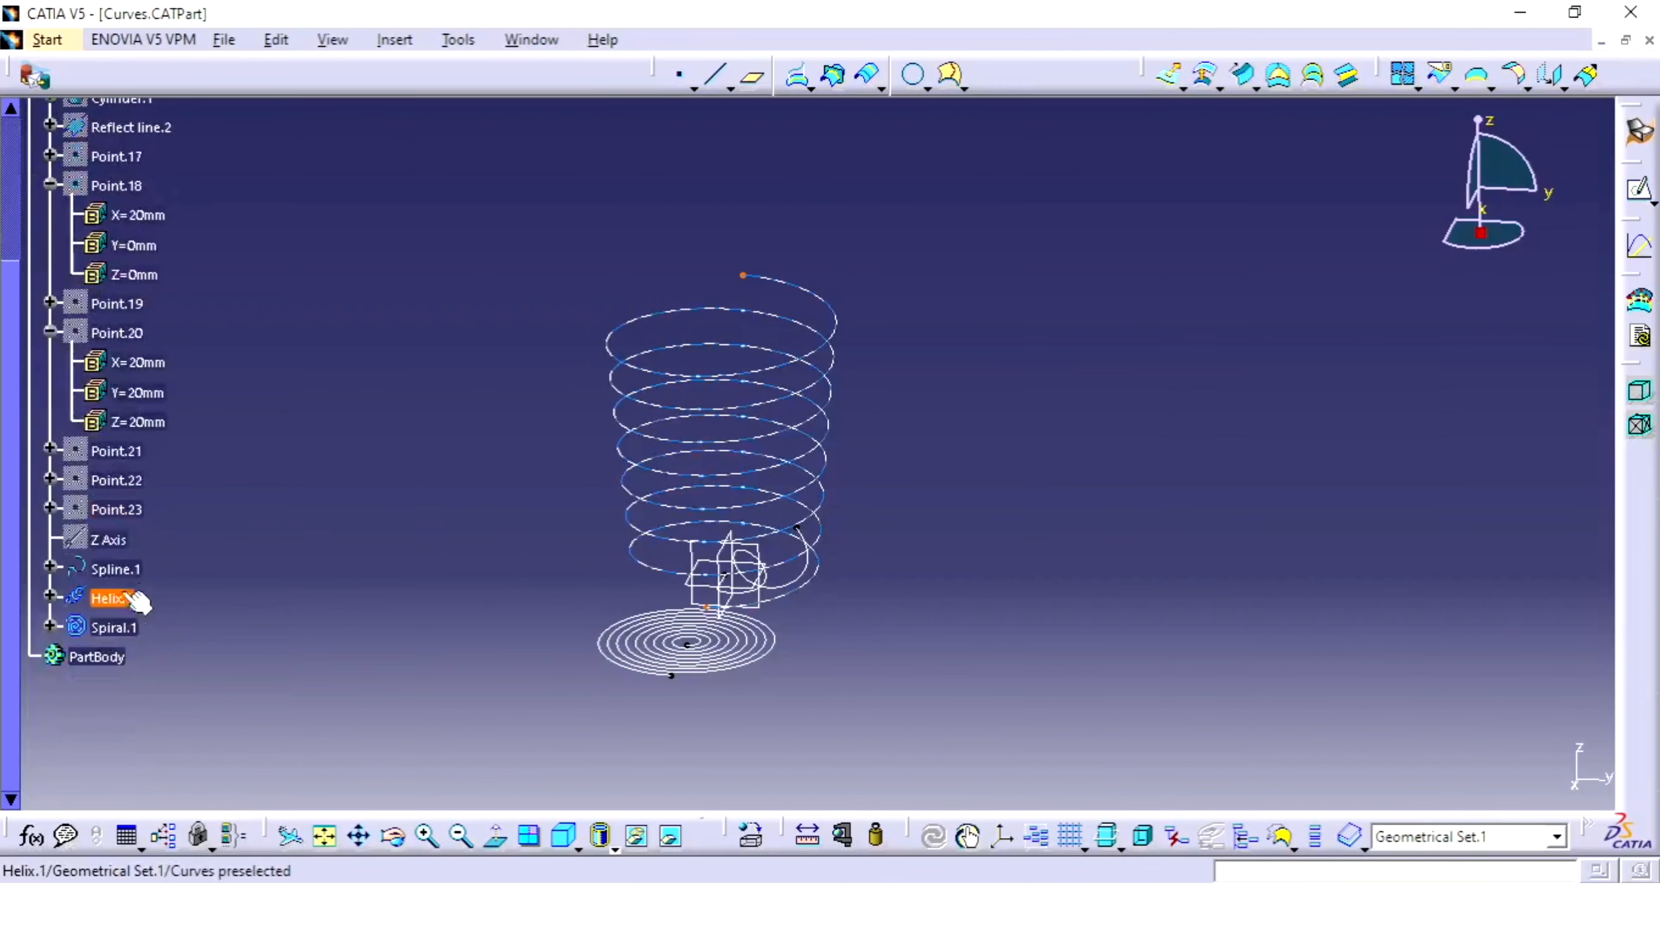
pyautogui.keyDown('shift'); pyautogui.click(107, 624); pyautogui.keyUp('shift')
pyautogui.rightClick(107, 625)
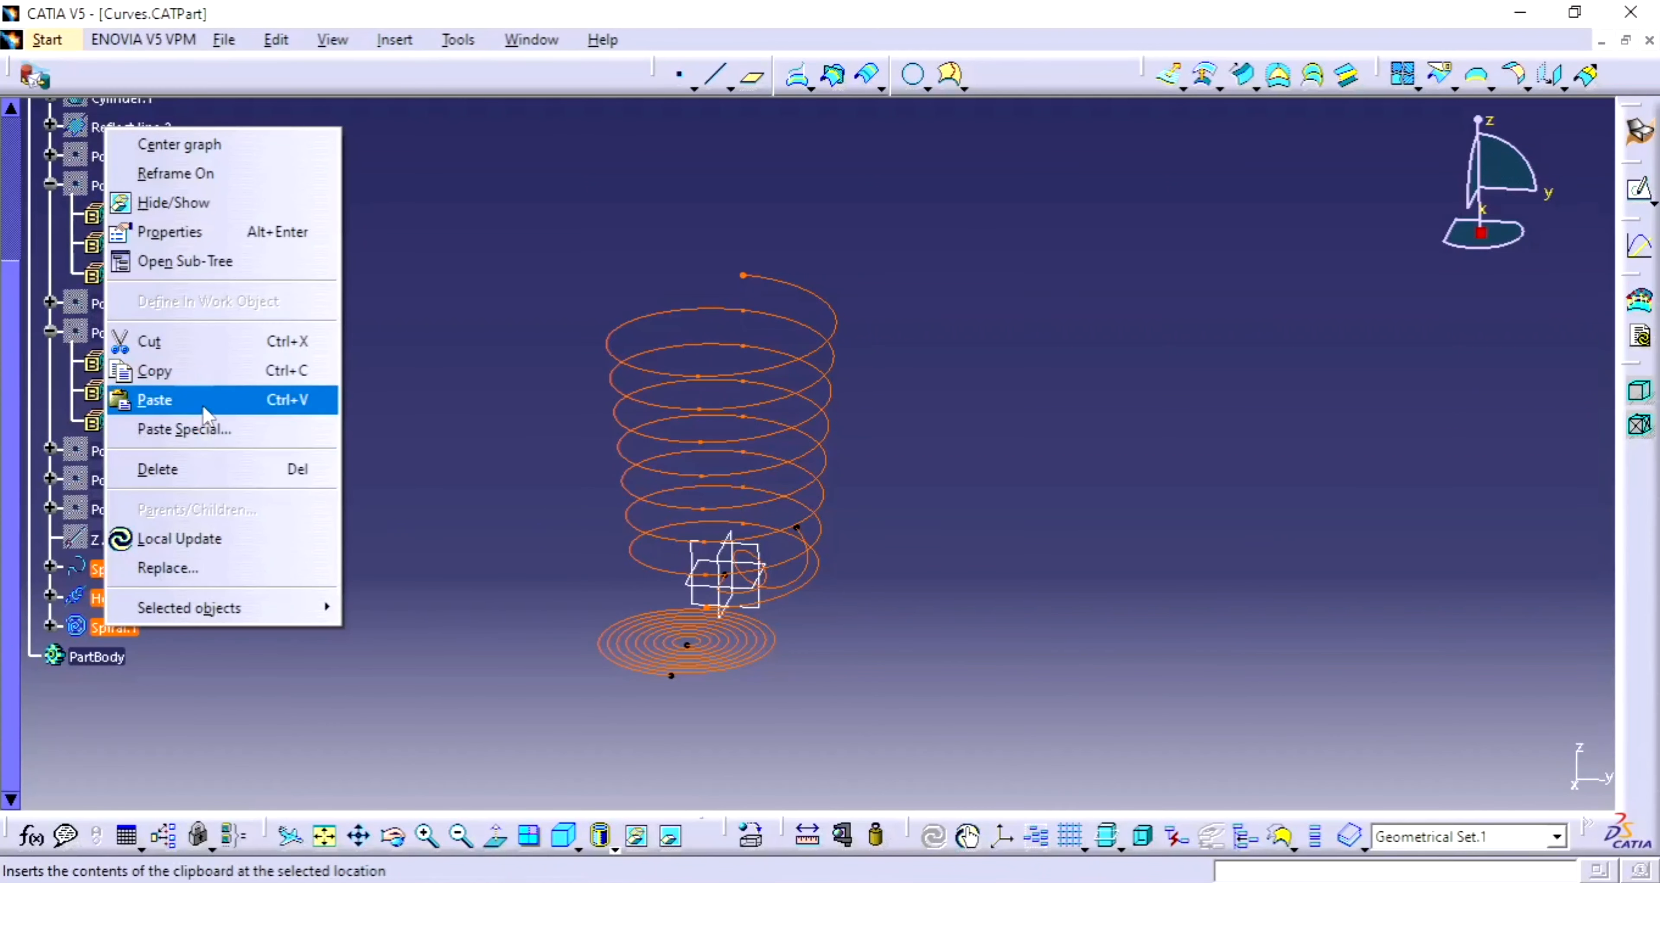
pyautogui.click(206, 209)
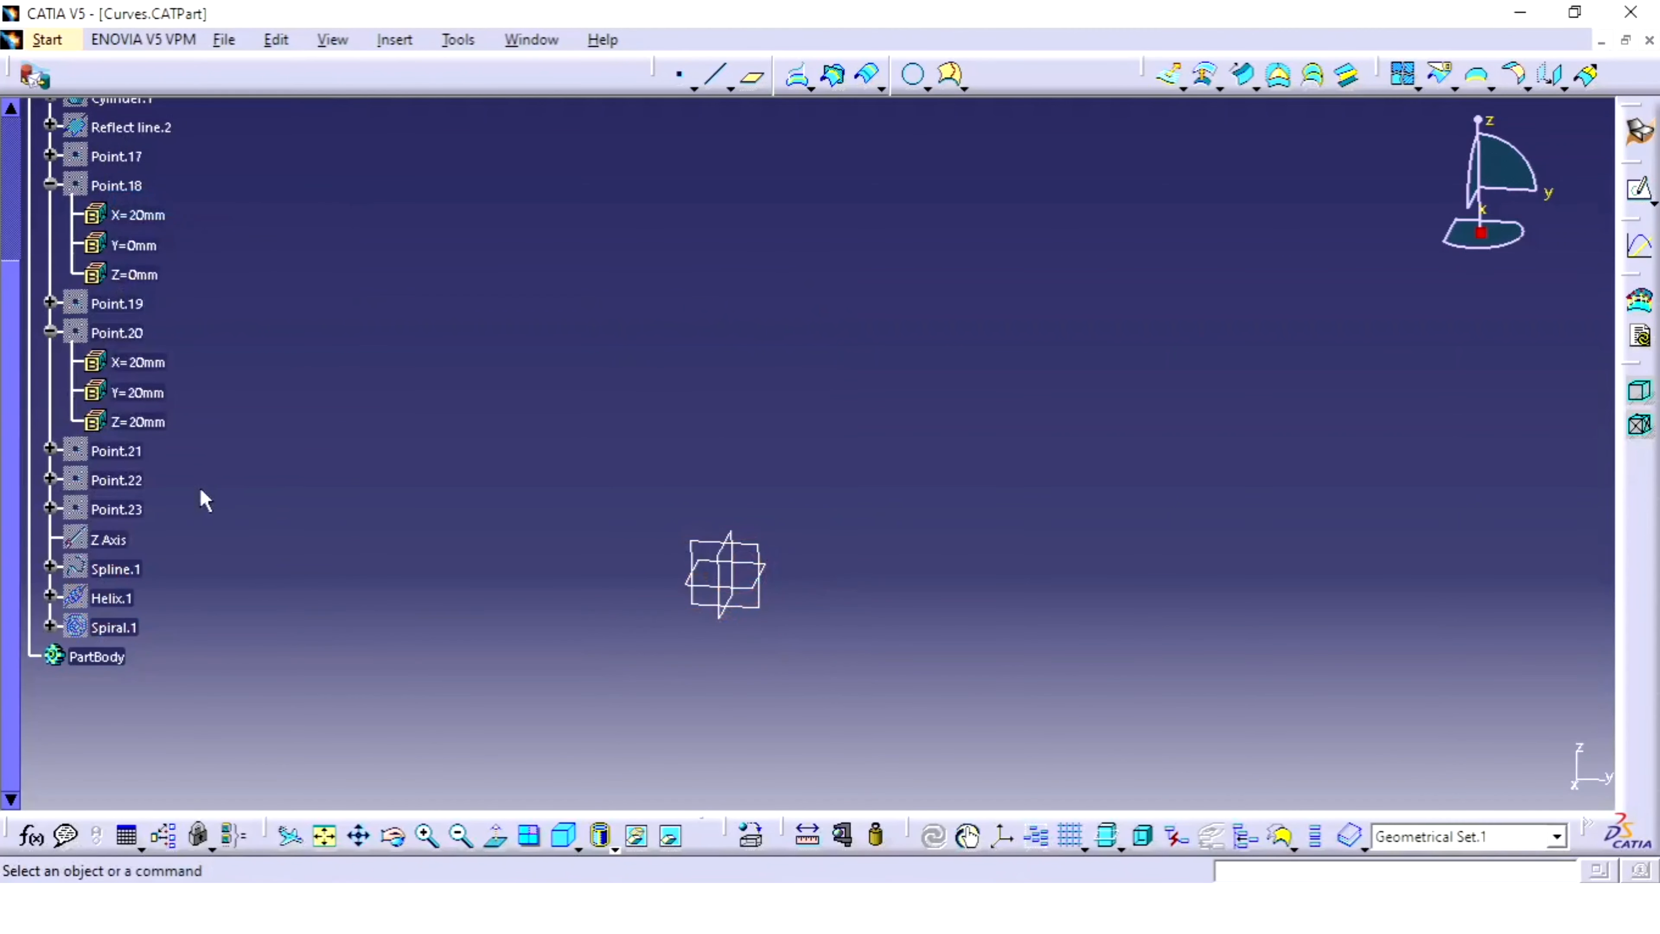
# - Show the hidden points Point.21, Point.22 and Point.23
pyautogui.click(117, 452)
pyautogui.keyDown('shift'); pyautogui.click(130, 515); pyautogui.keyUp('shift')
pyautogui.rightClick(130, 515)
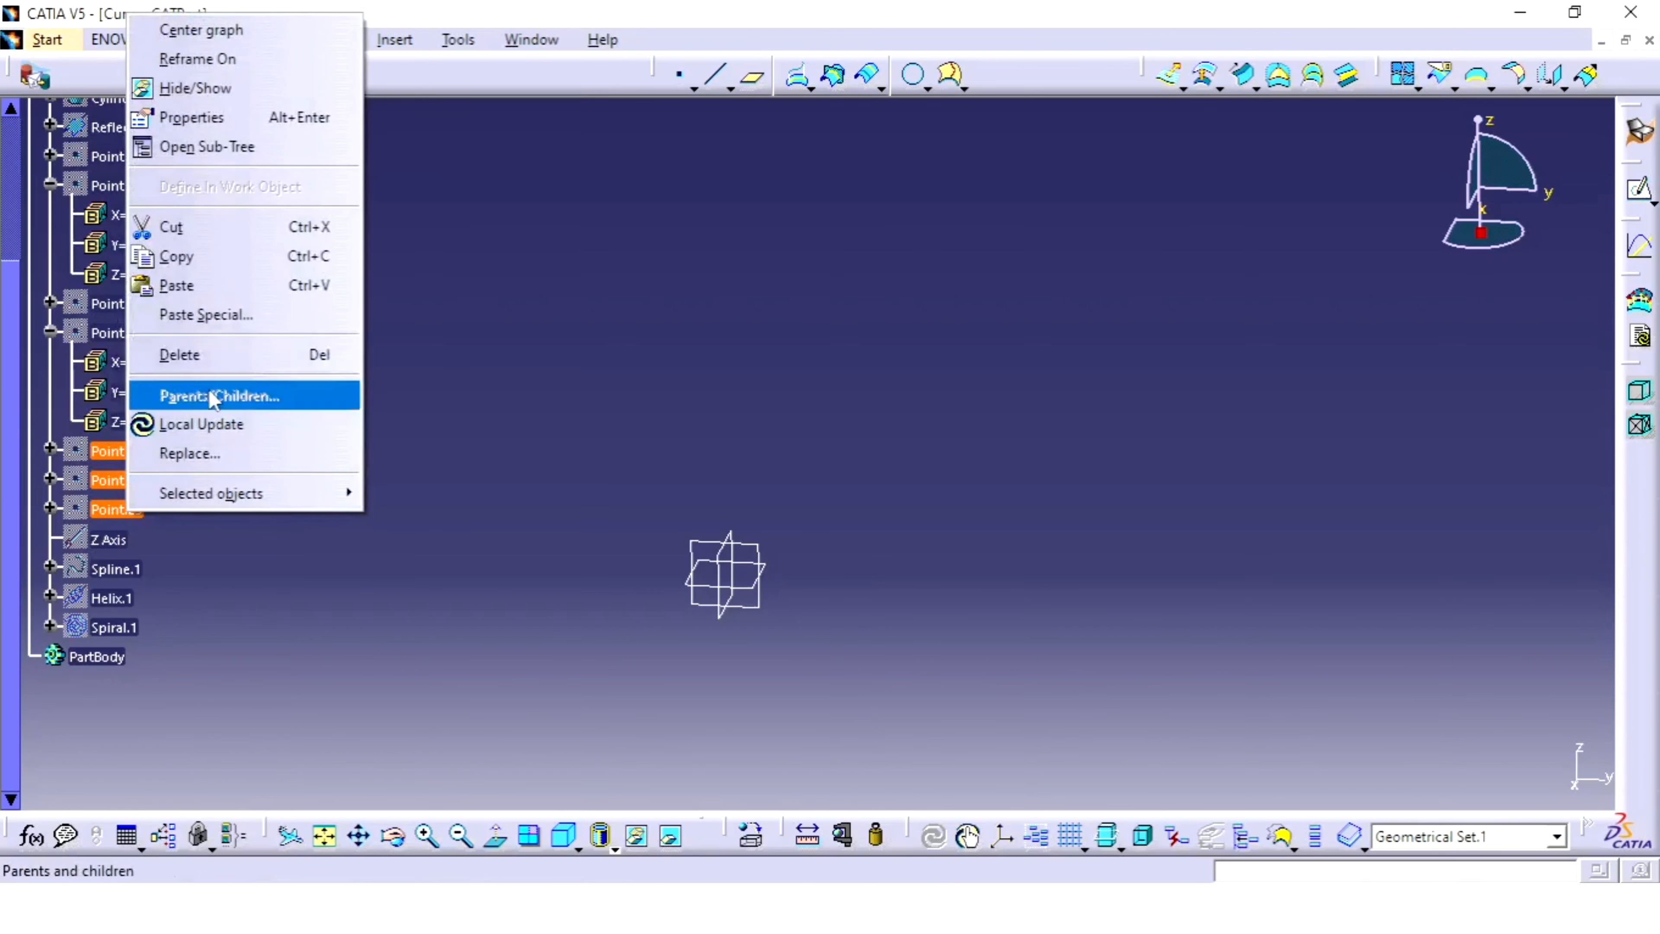
pyautogui.click(233, 105)
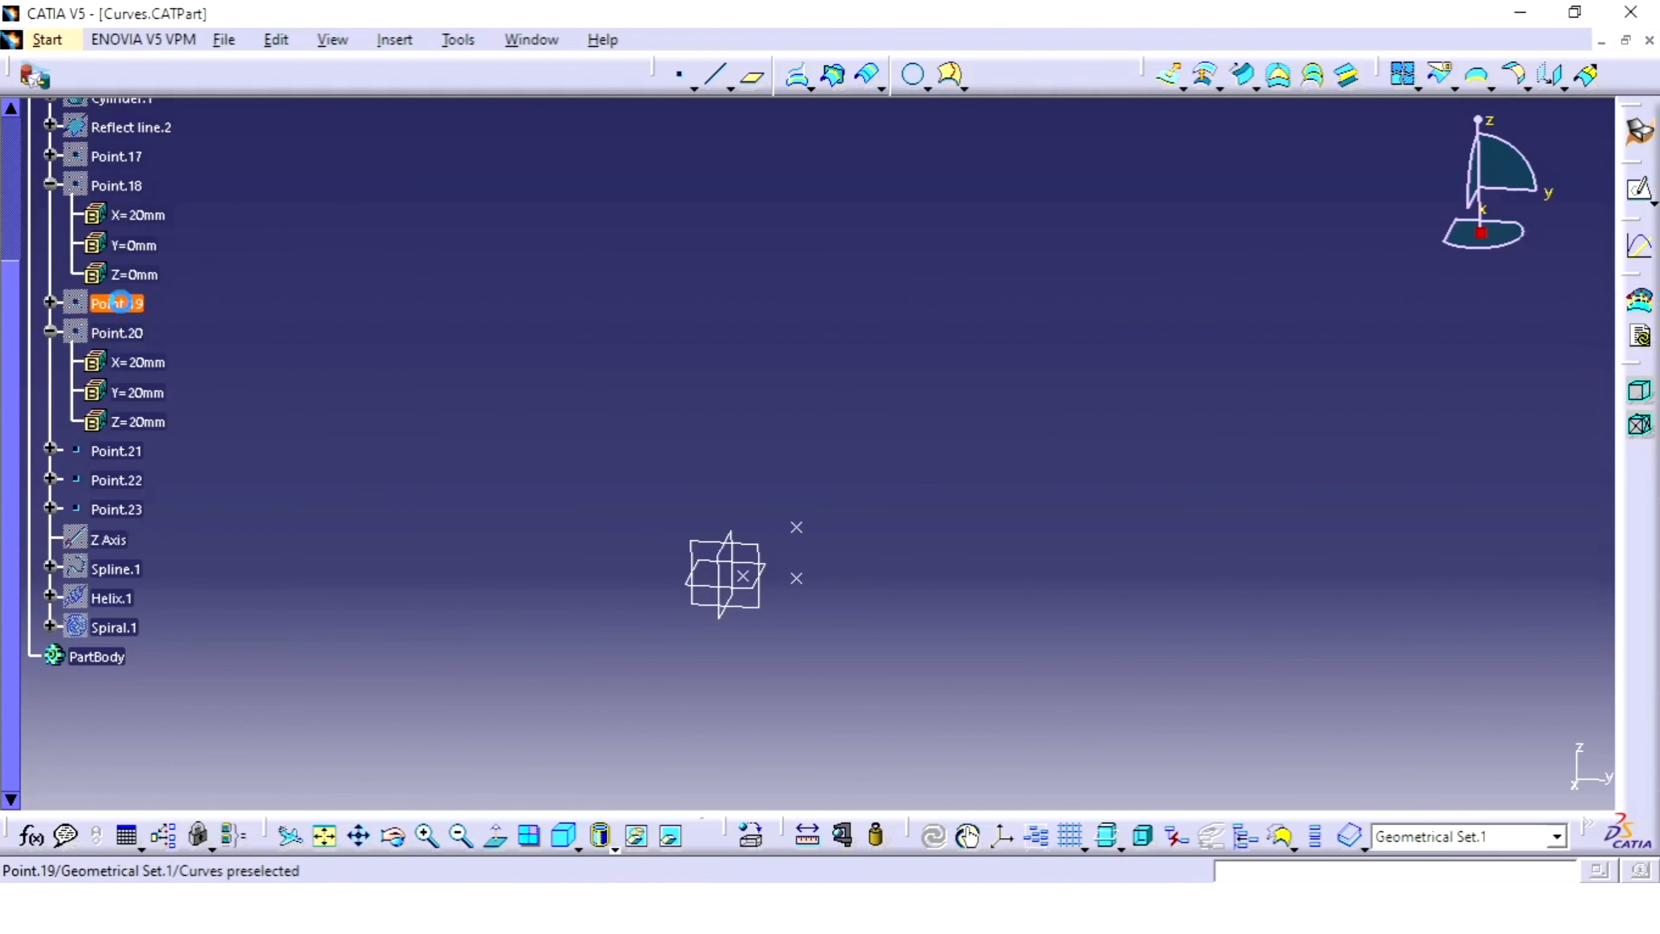
# - Show the hidden points Point.17, Point.18, Point.19 and Point.20
pyautogui.click(116, 328)
pyautogui.keyDown('ctrl'); pyautogui.click(126, 307); pyautogui.keyUp('ctrl')
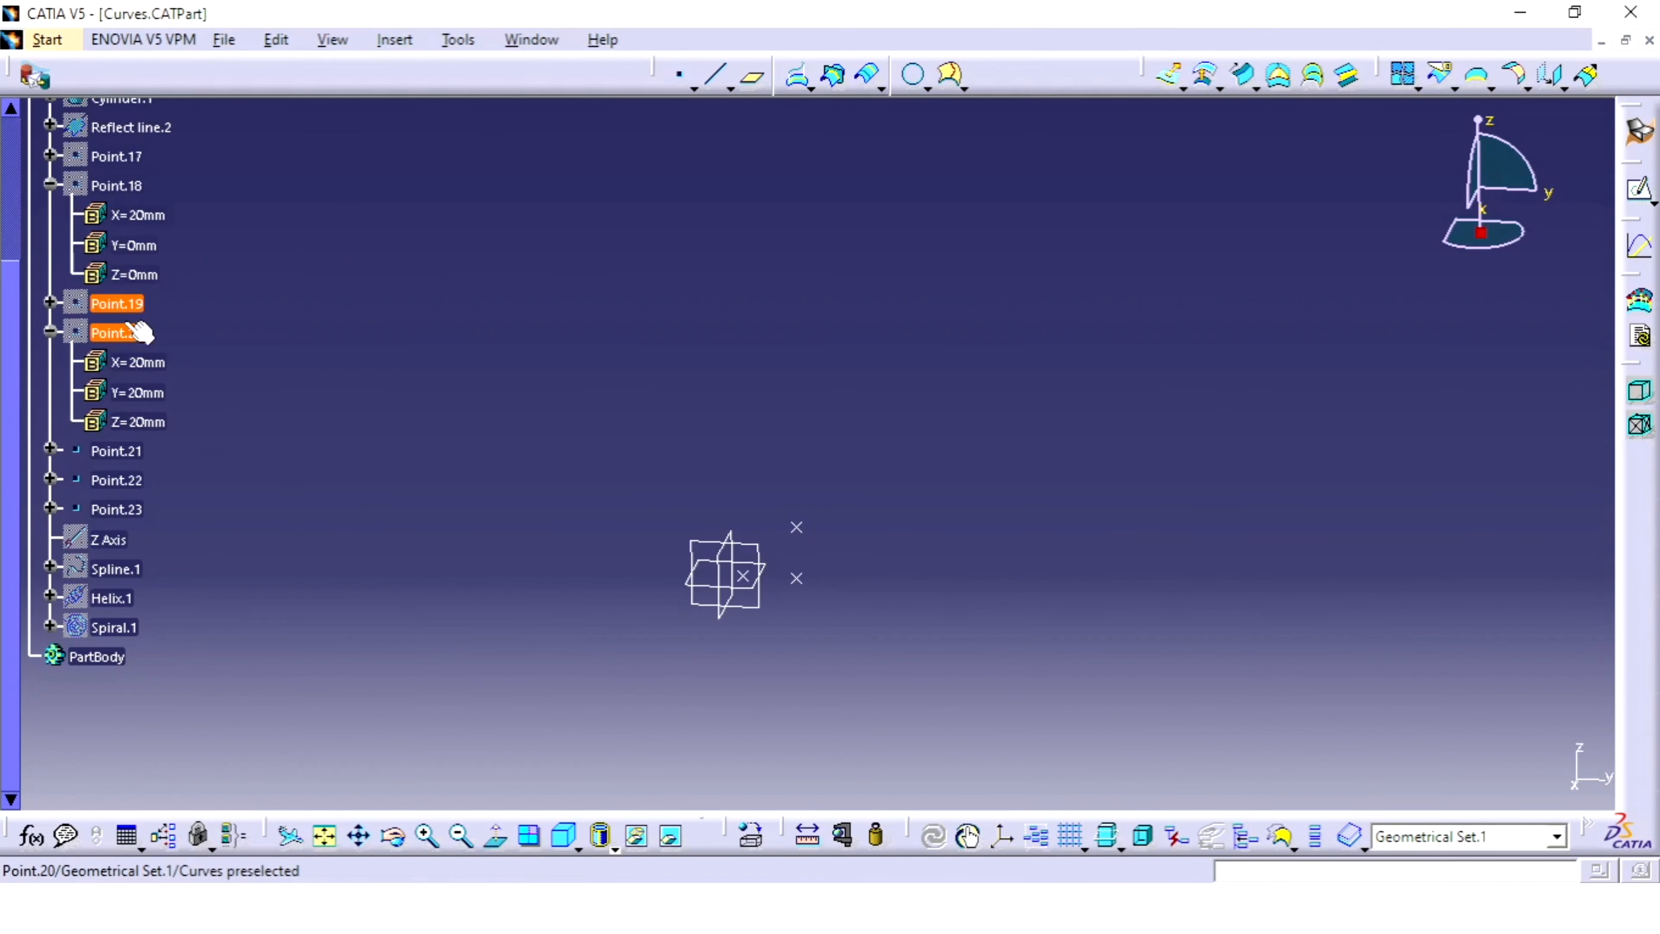
pyautogui.keyDown('ctrl'); pyautogui.click(126, 184); pyautogui.keyUp('ctrl')
pyautogui.keyDown('ctrl'); pyautogui.click(118, 157); pyautogui.keyUp('ctrl')
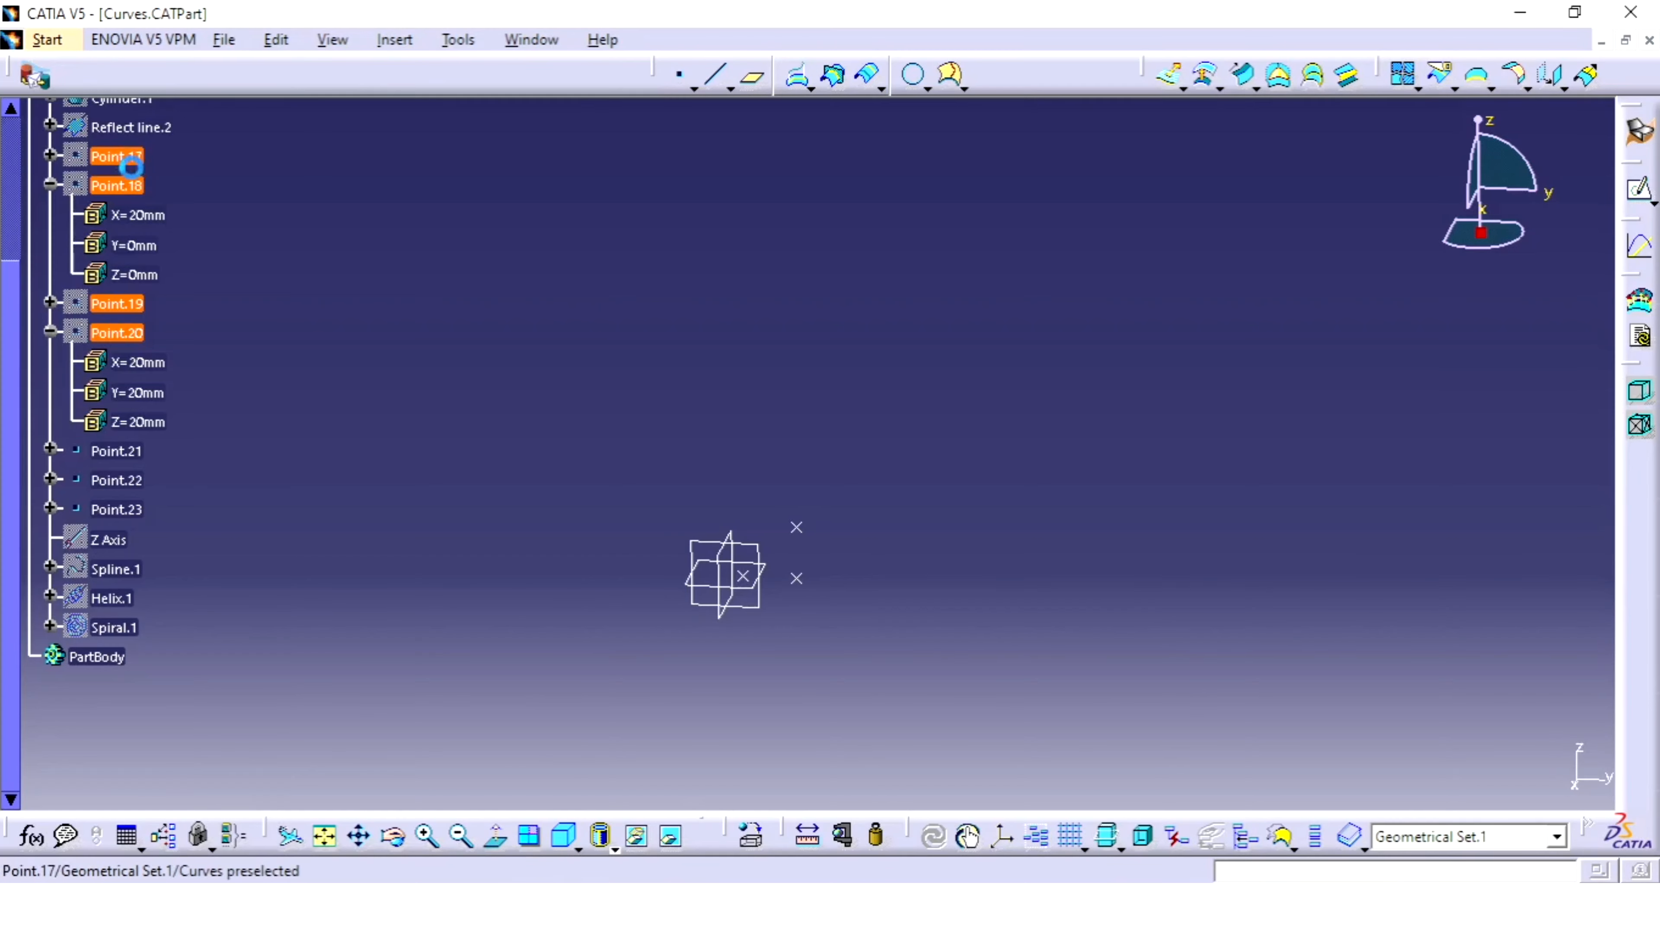
pyautogui.scroll(2, 121, 160)
pyautogui.rightClick(134, 324)
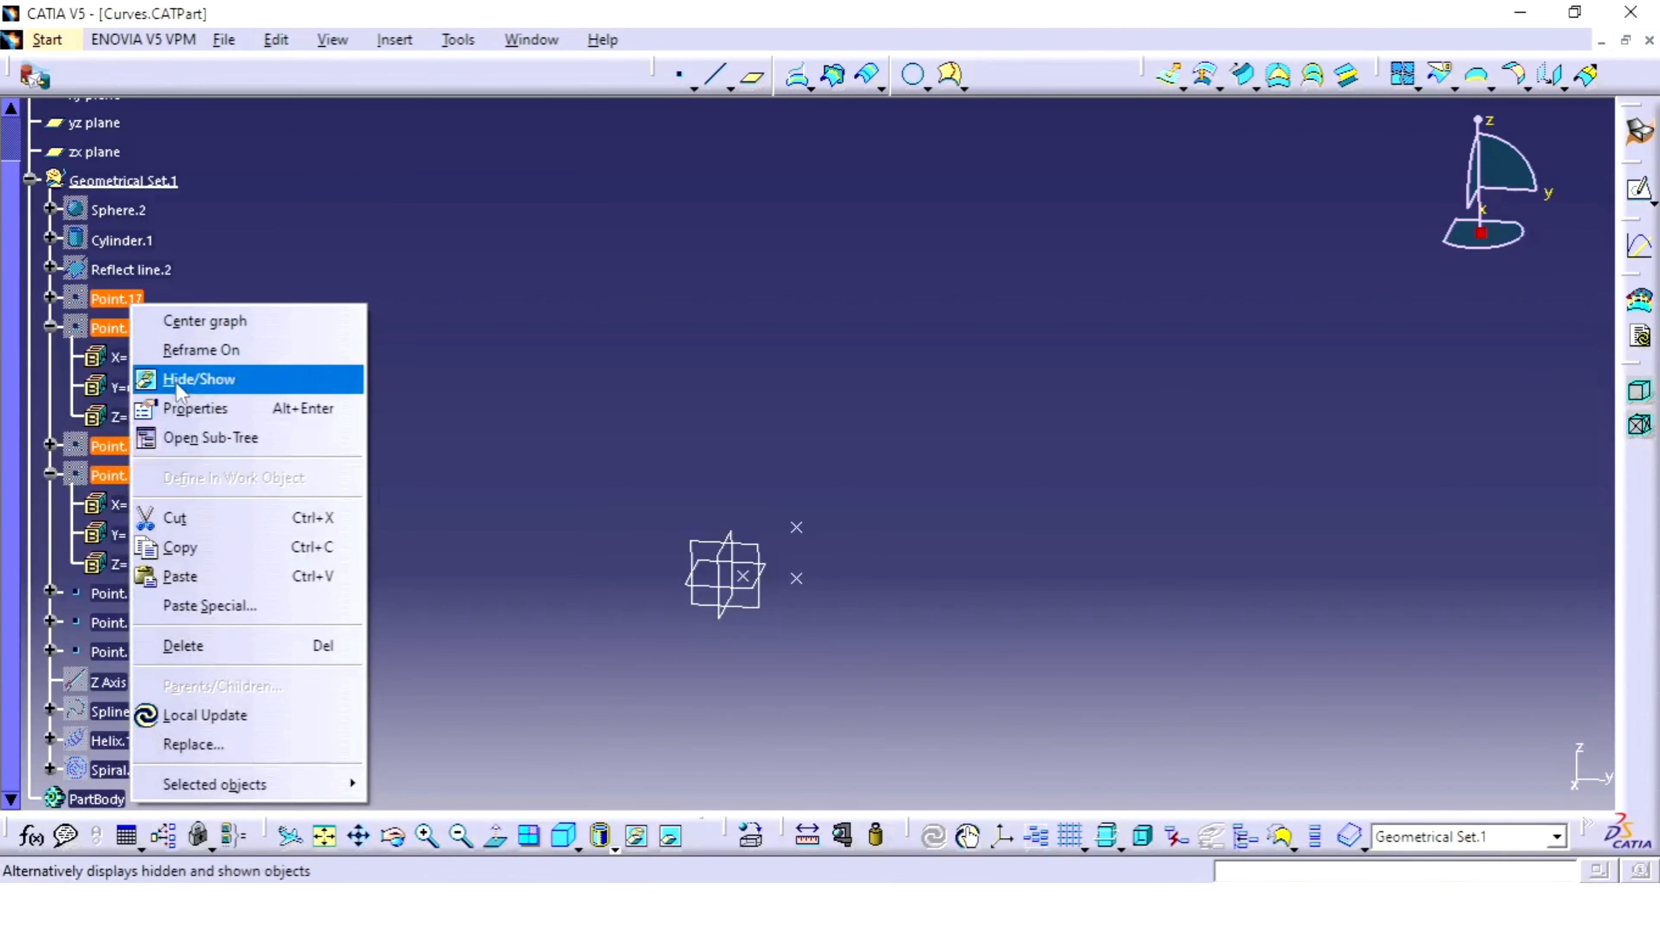
pyautogui.click(348, 378)
pyautogui.click(406, 403)
pyautogui.moveTo(406, 404); pyautogui.dragTo(706, 262, button='middle')
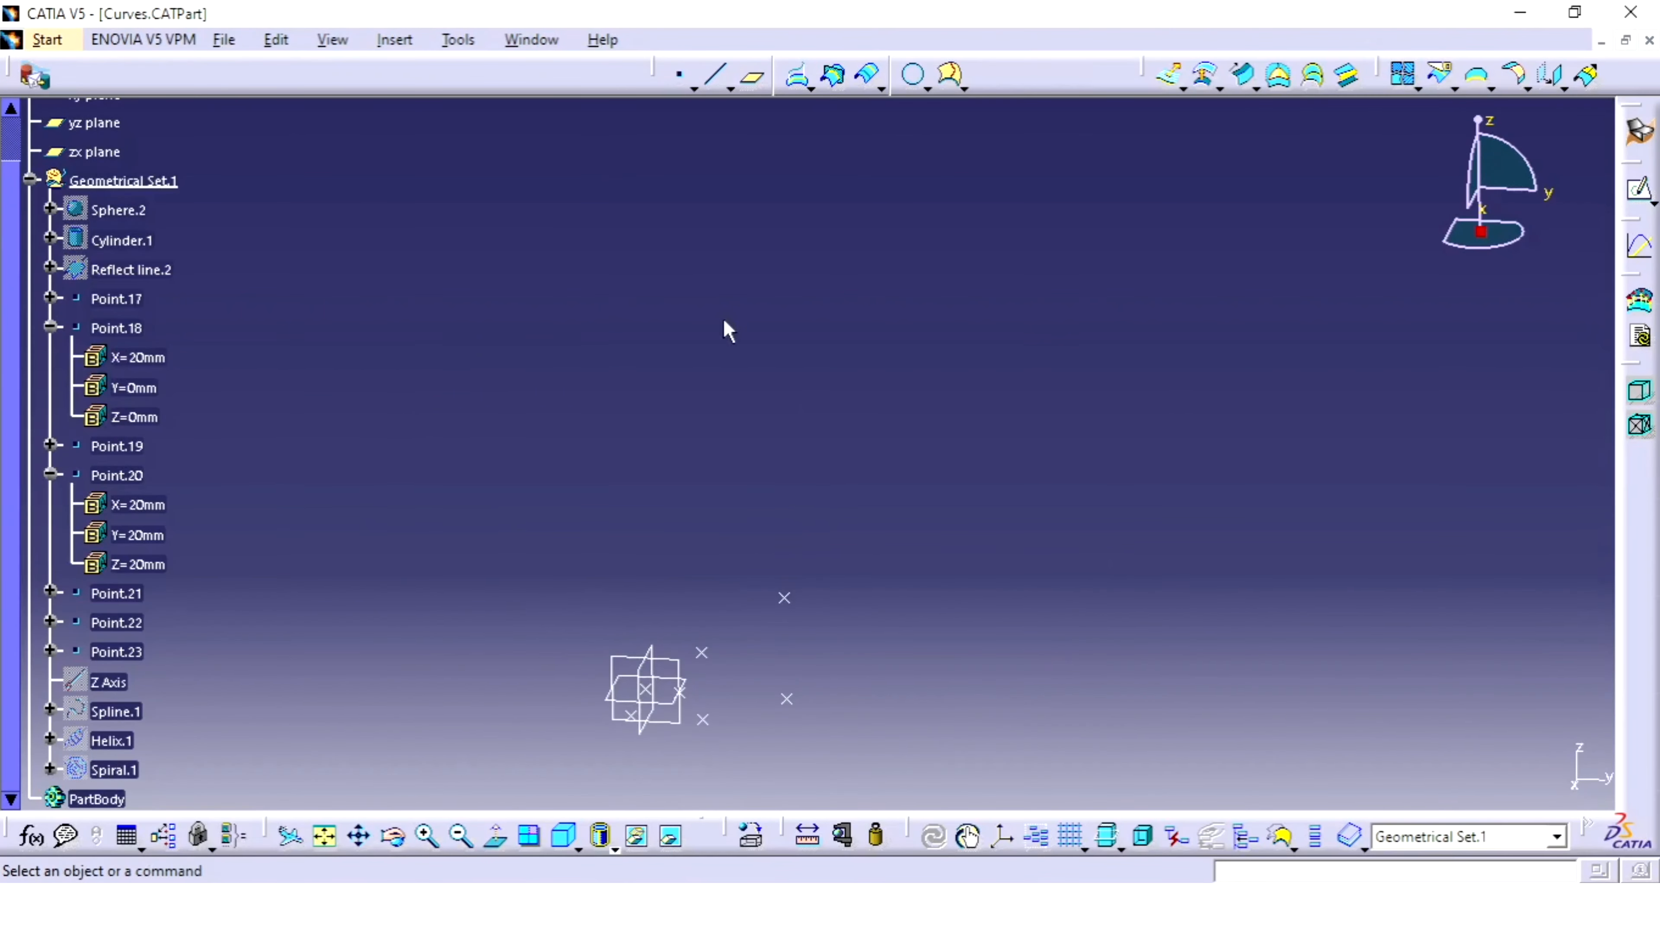
pyautogui.moveTo(701, 497); pyautogui.dragTo(915, 171, button='middle')
pyautogui.click(734, 340)
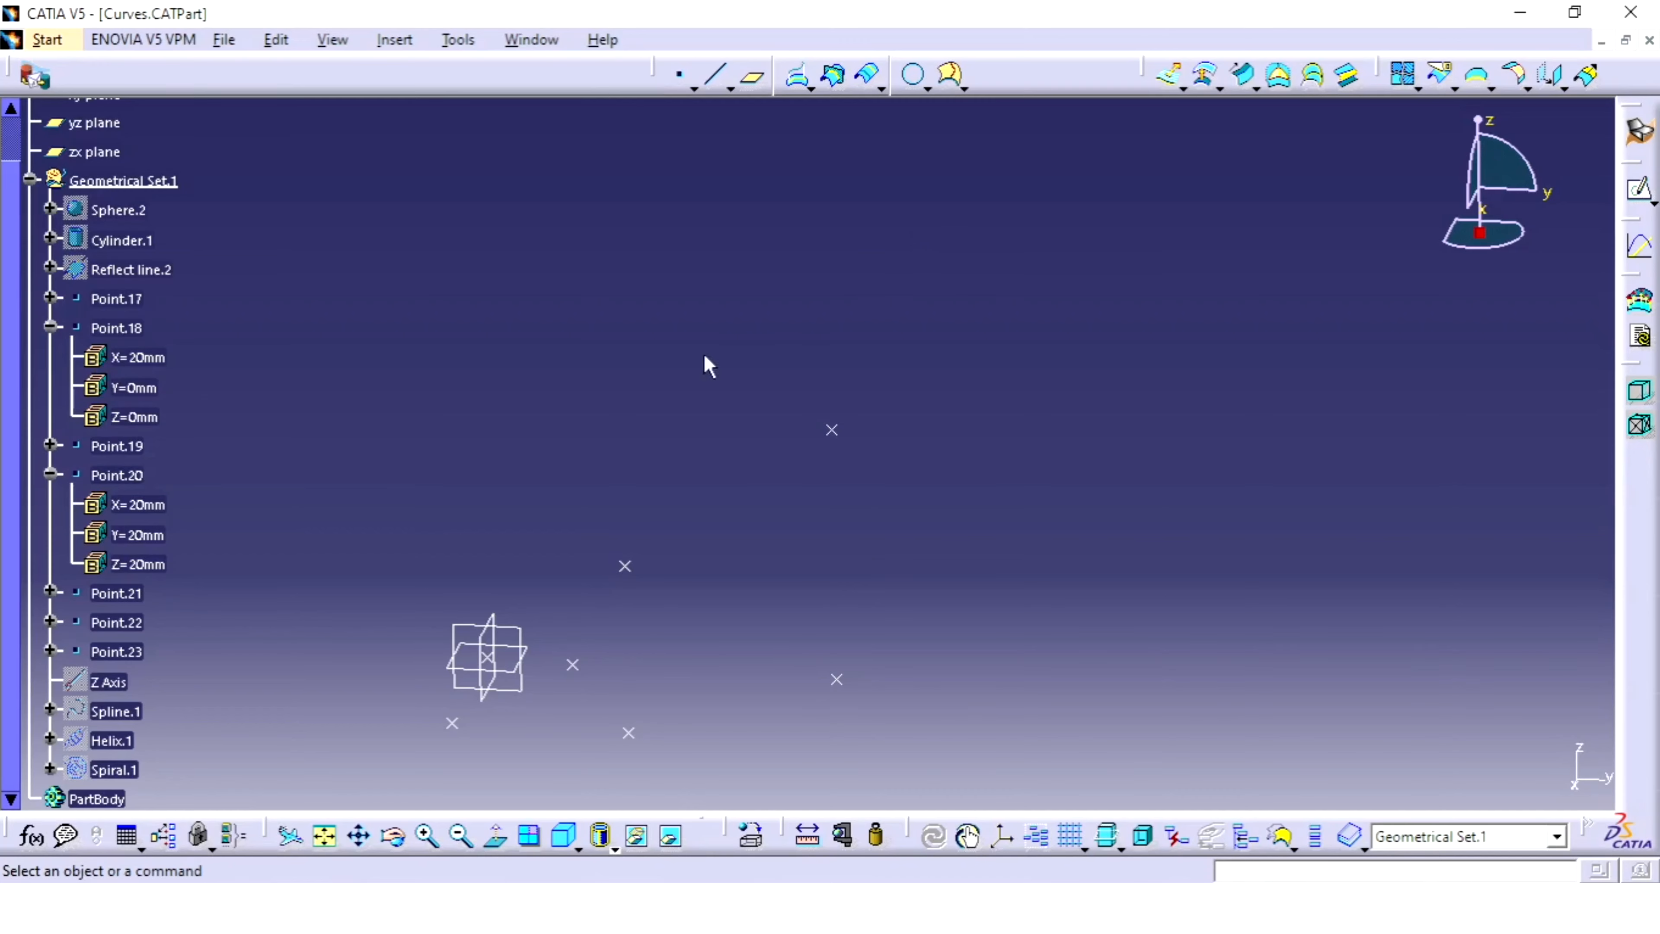
pyautogui.moveTo(707, 365); pyautogui.dragTo(969, 347, button='middle')
pyautogui.scroll(1, 925, 385)
pyautogui.middleClick(978, 381)
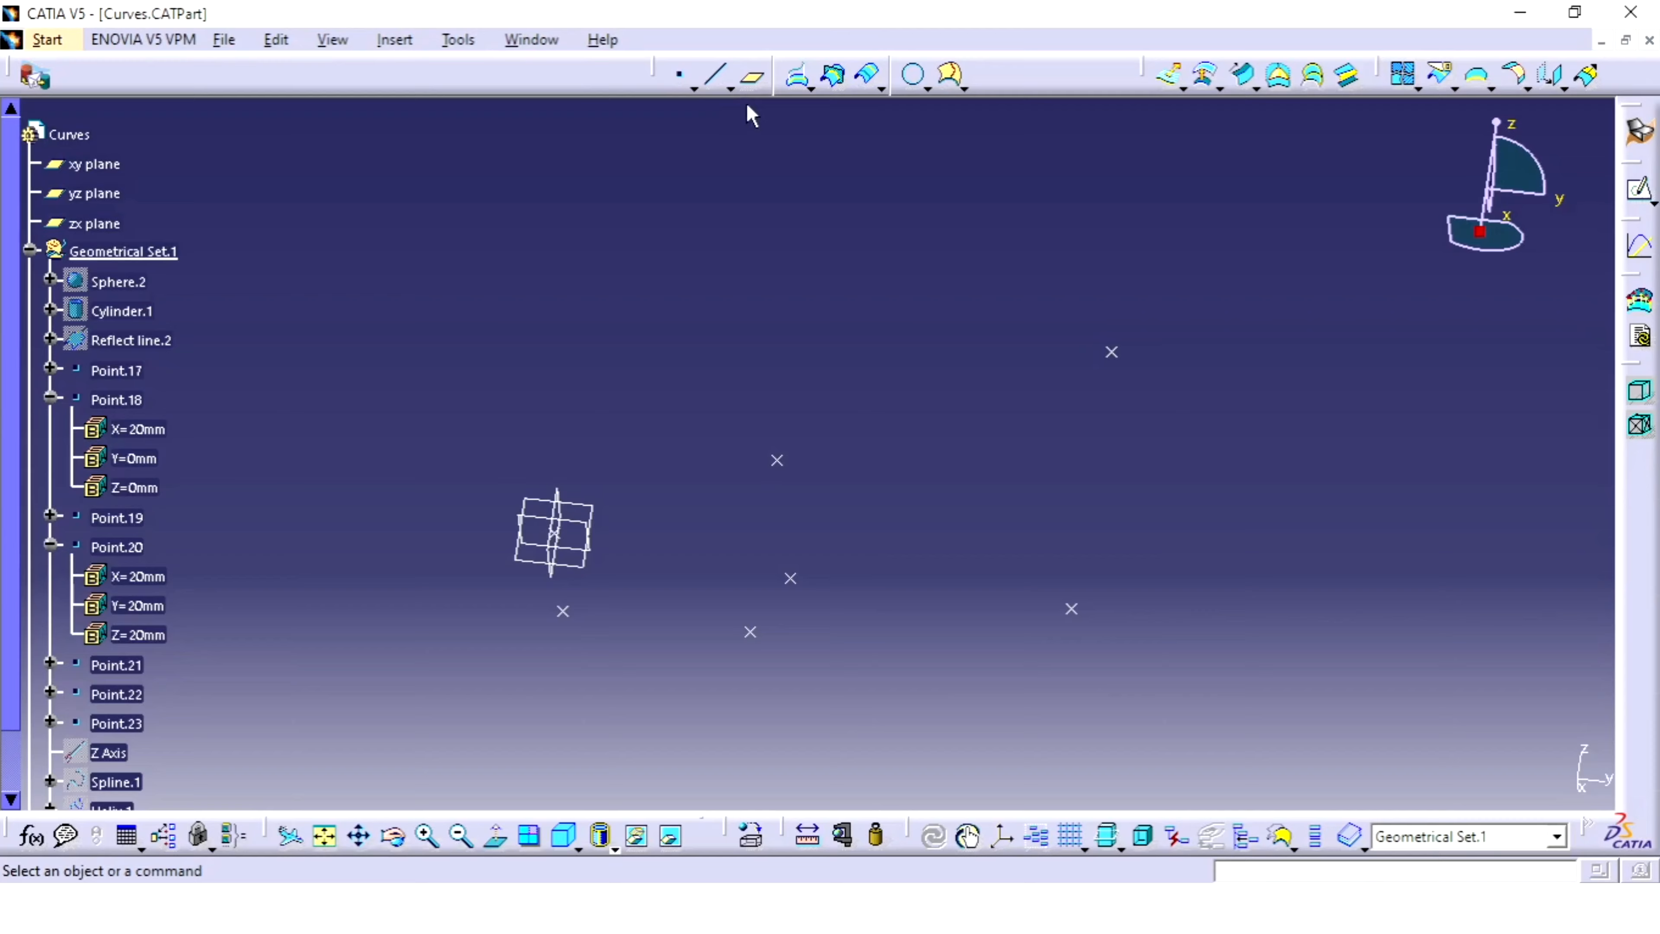
pyautogui.click(694, 88)
pyautogui.click(731, 88)
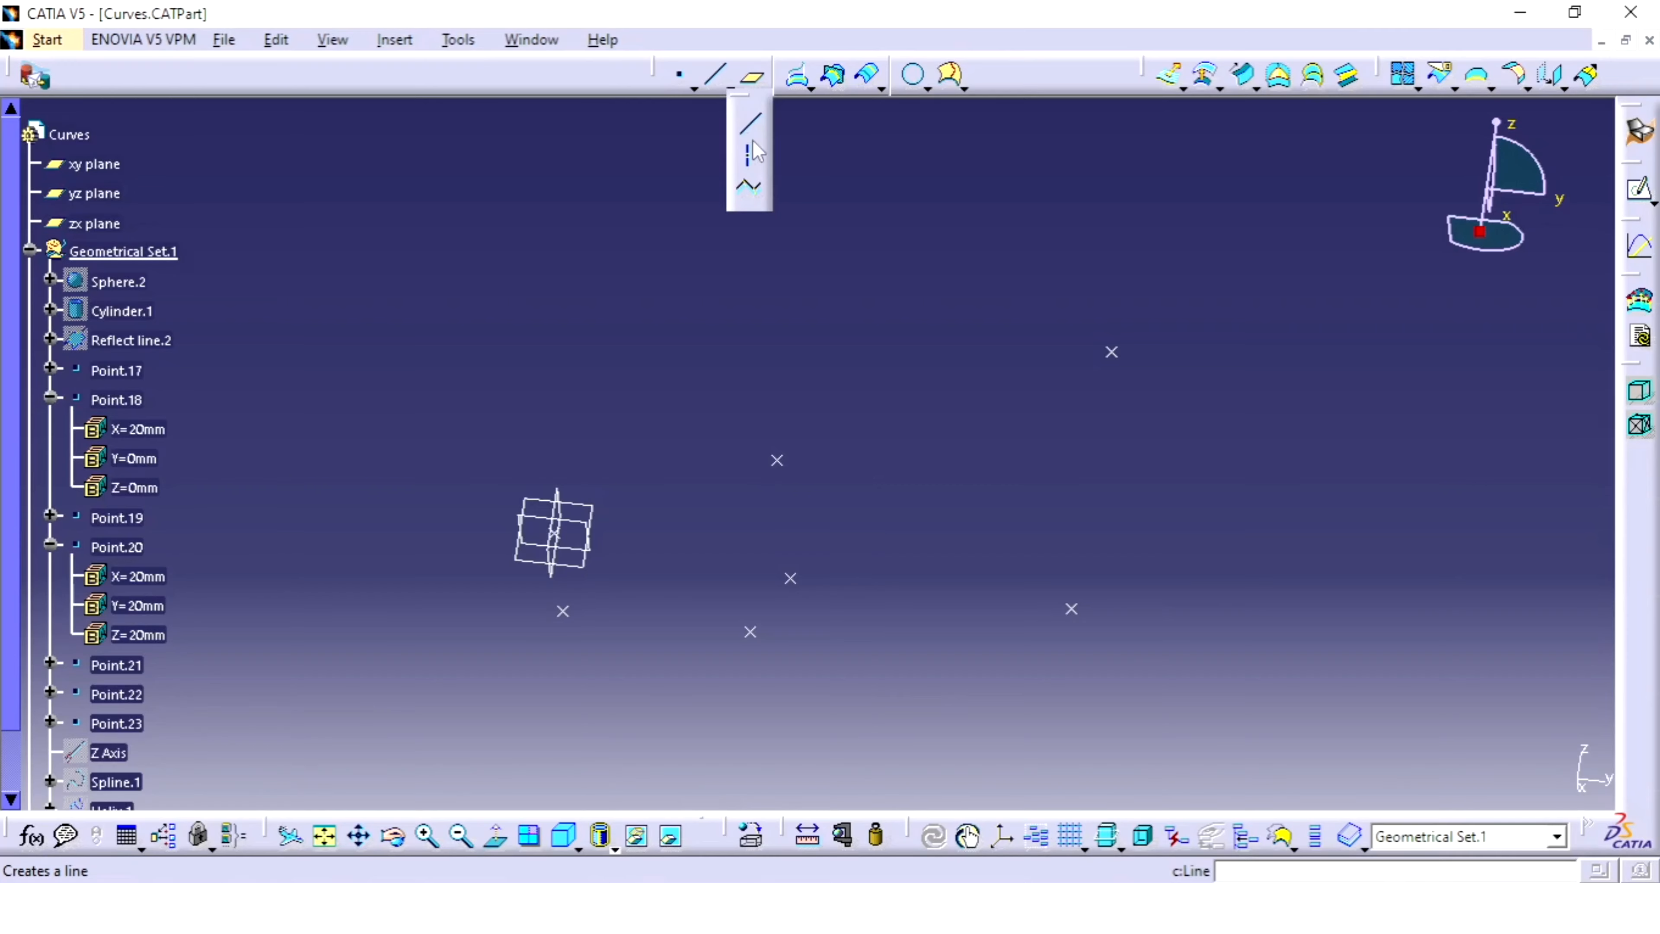
pyautogui.click(752, 197)
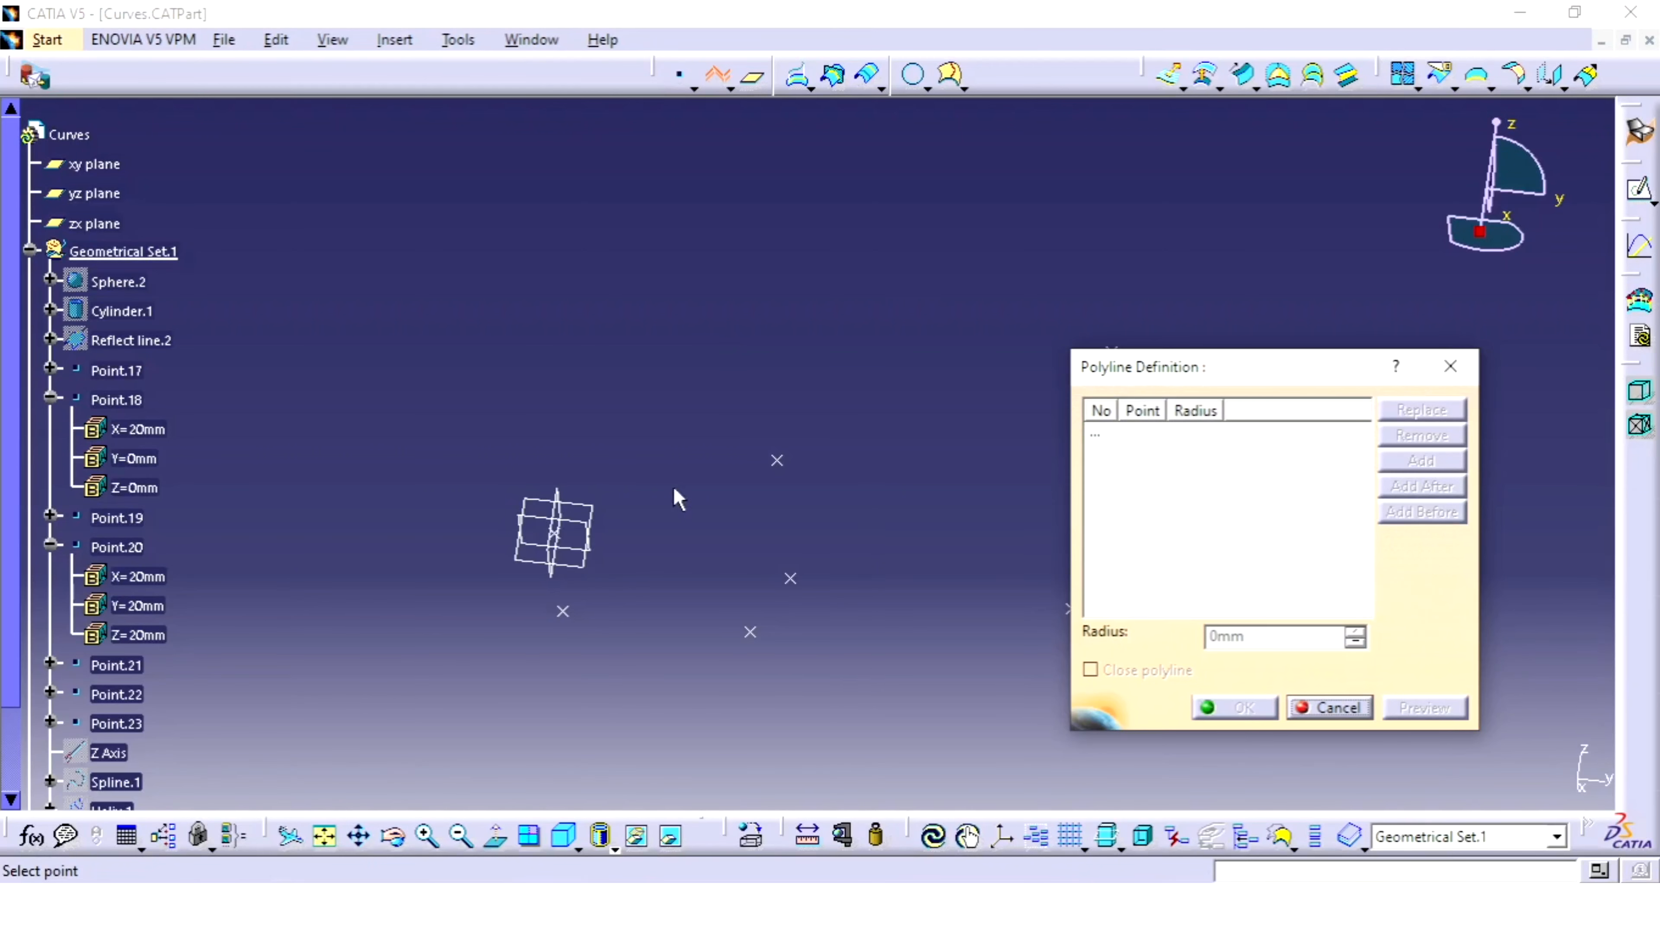
pyautogui.moveTo(500, 595); pyautogui.dragTo(873, 474, button='middle')
pyautogui.moveTo(778, 497)
pyautogui.mouseDown(button='middle')
pyautogui.moveTo(760, 504)
pyautogui.moveTo(801, 499)
pyautogui.mouseUp(button='middle')
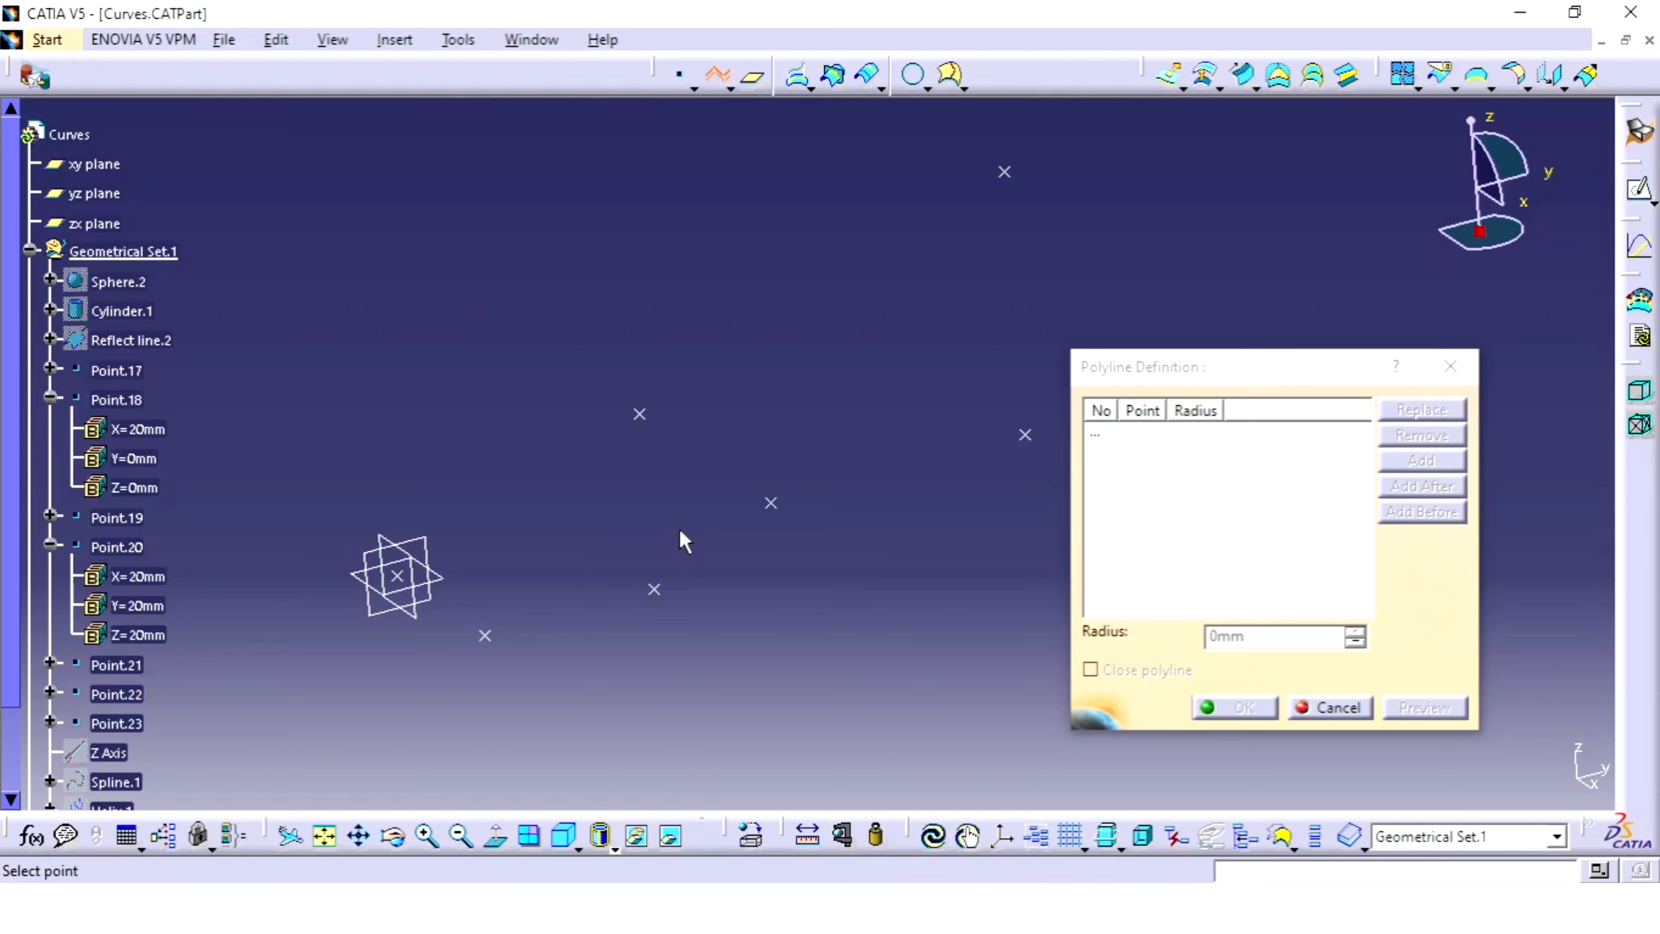
pyautogui.click(402, 578)
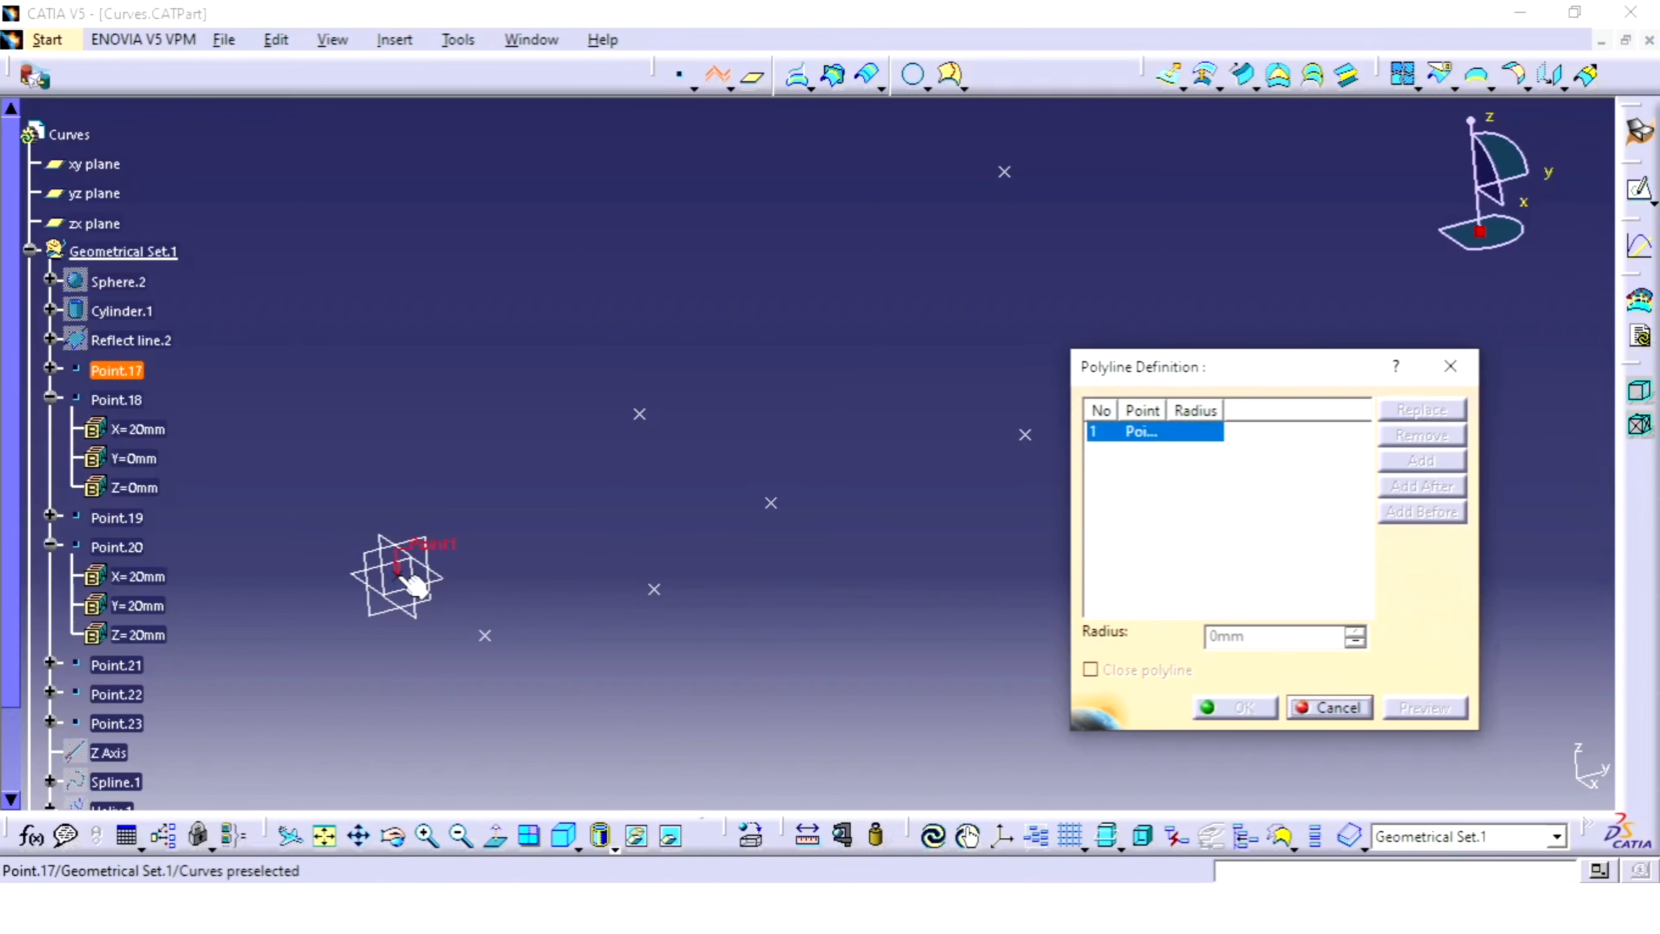
pyautogui.click(640, 418)
pyautogui.click(1003, 177)
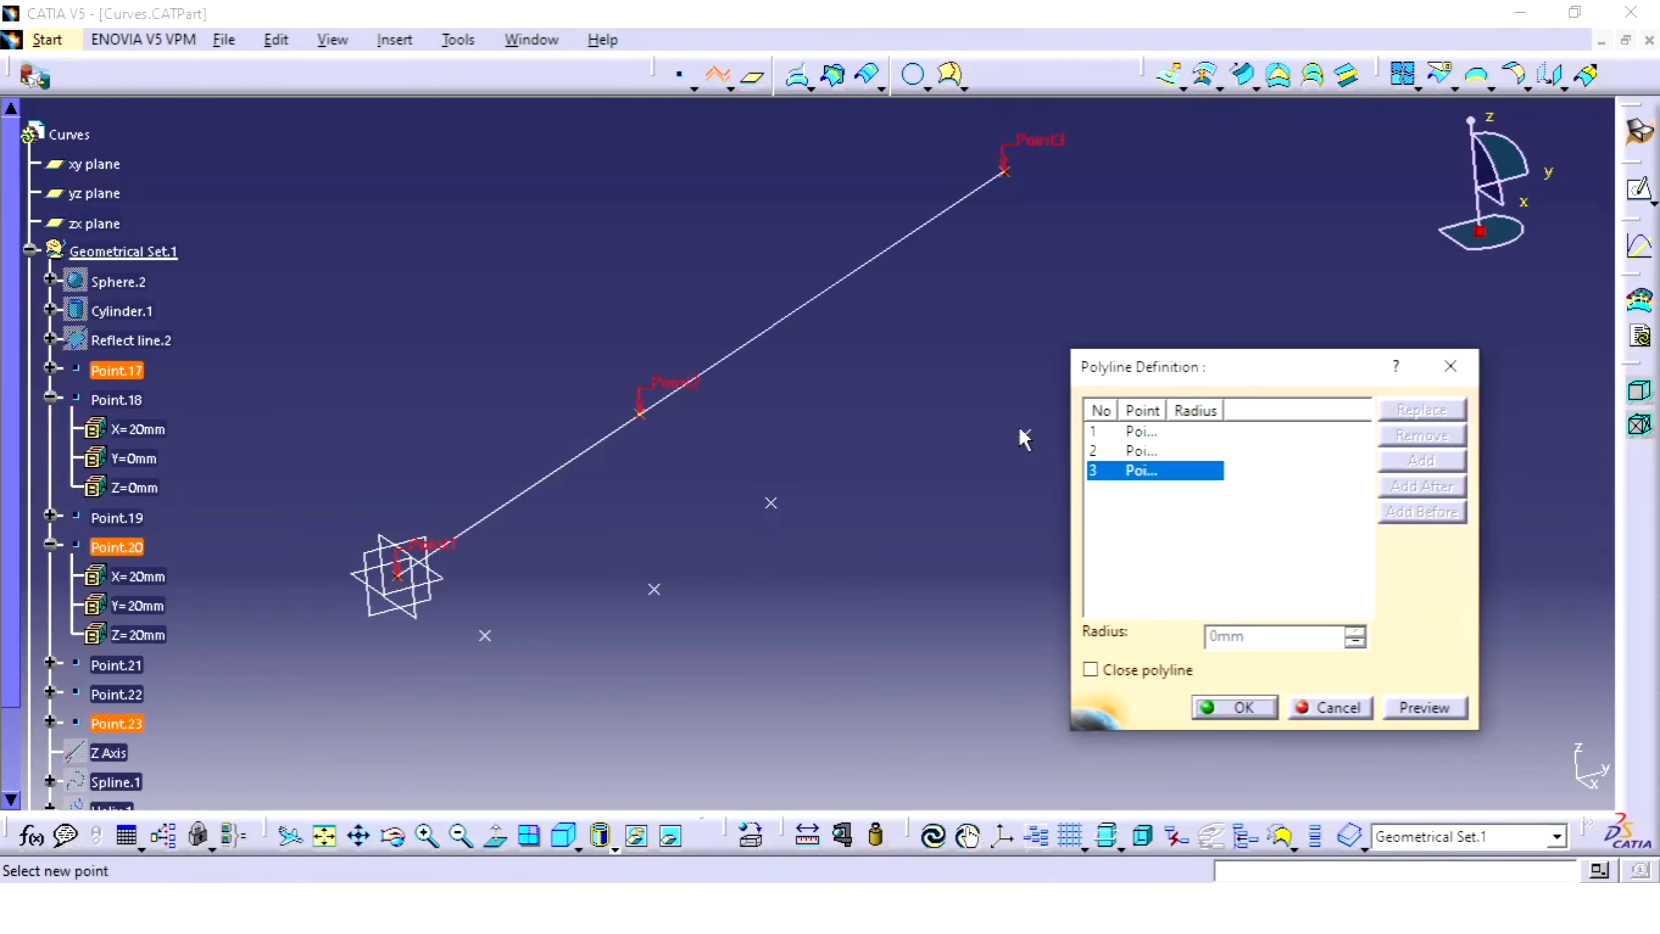
pyautogui.click(774, 504)
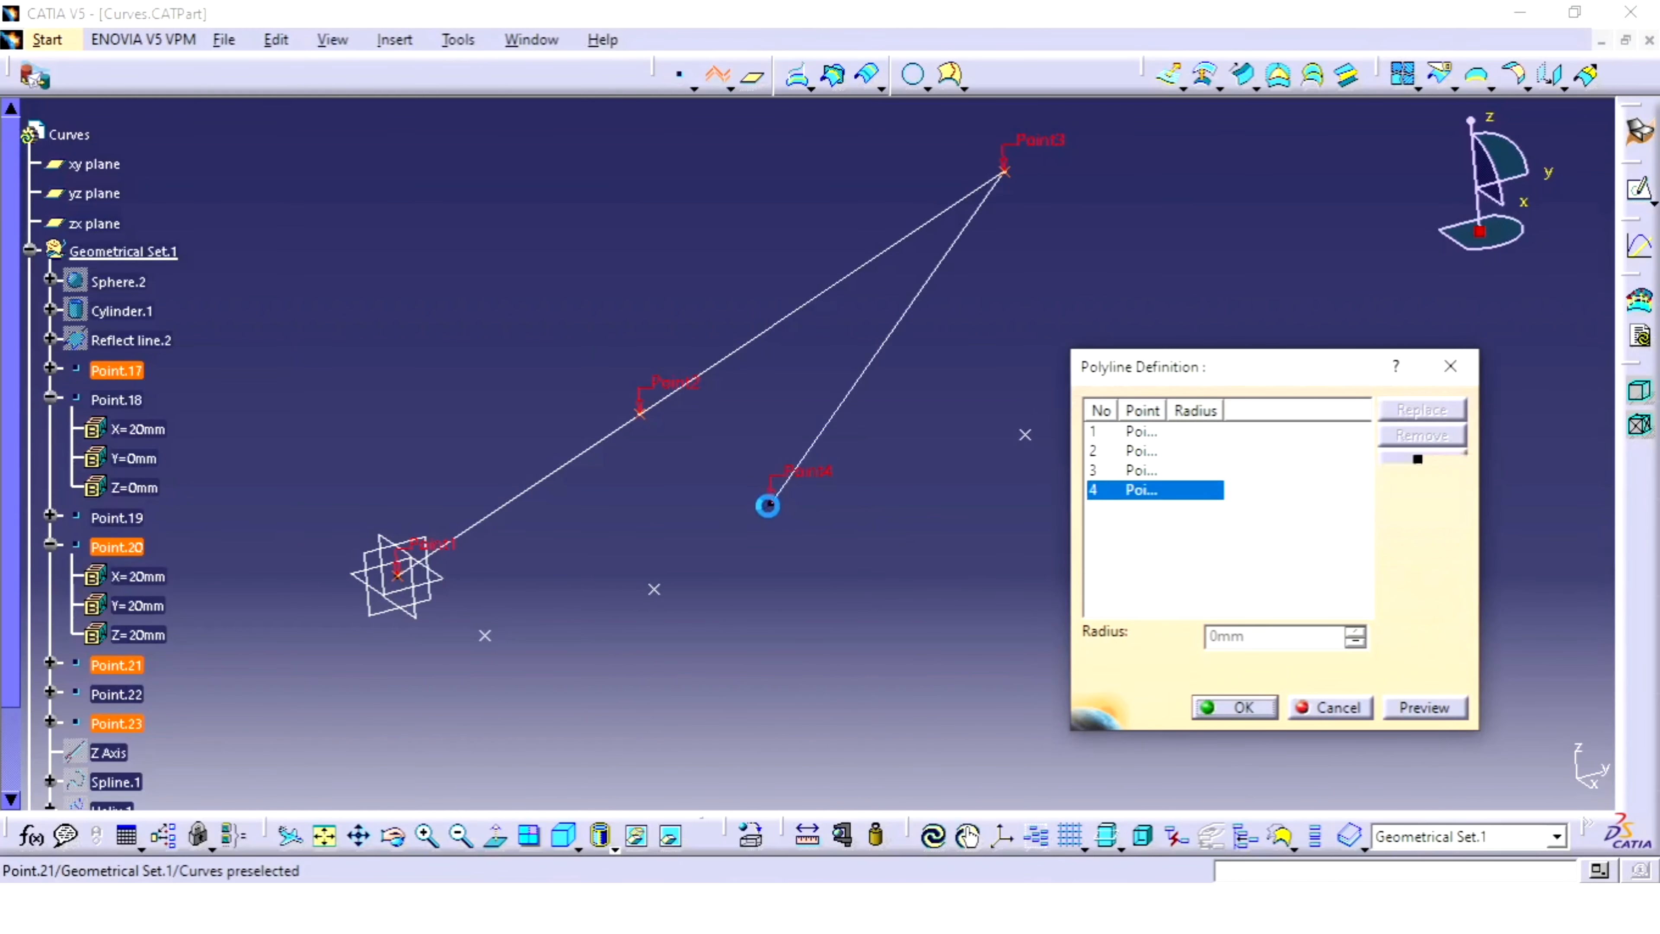
pyautogui.click(655, 587)
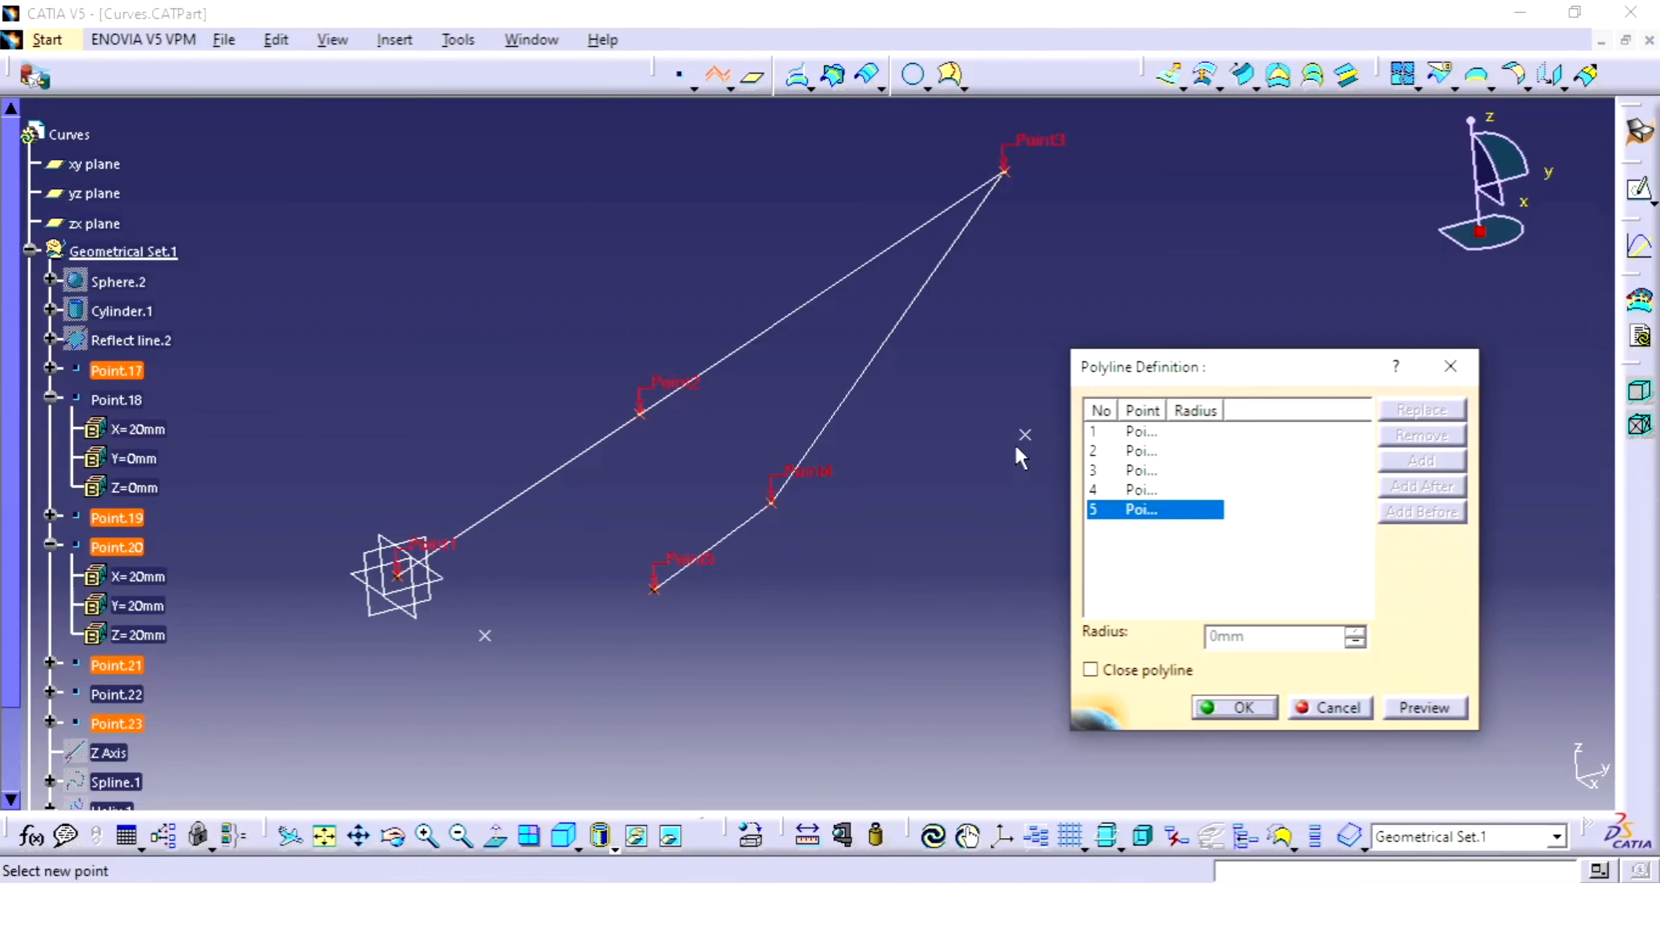
pyautogui.click(1027, 437)
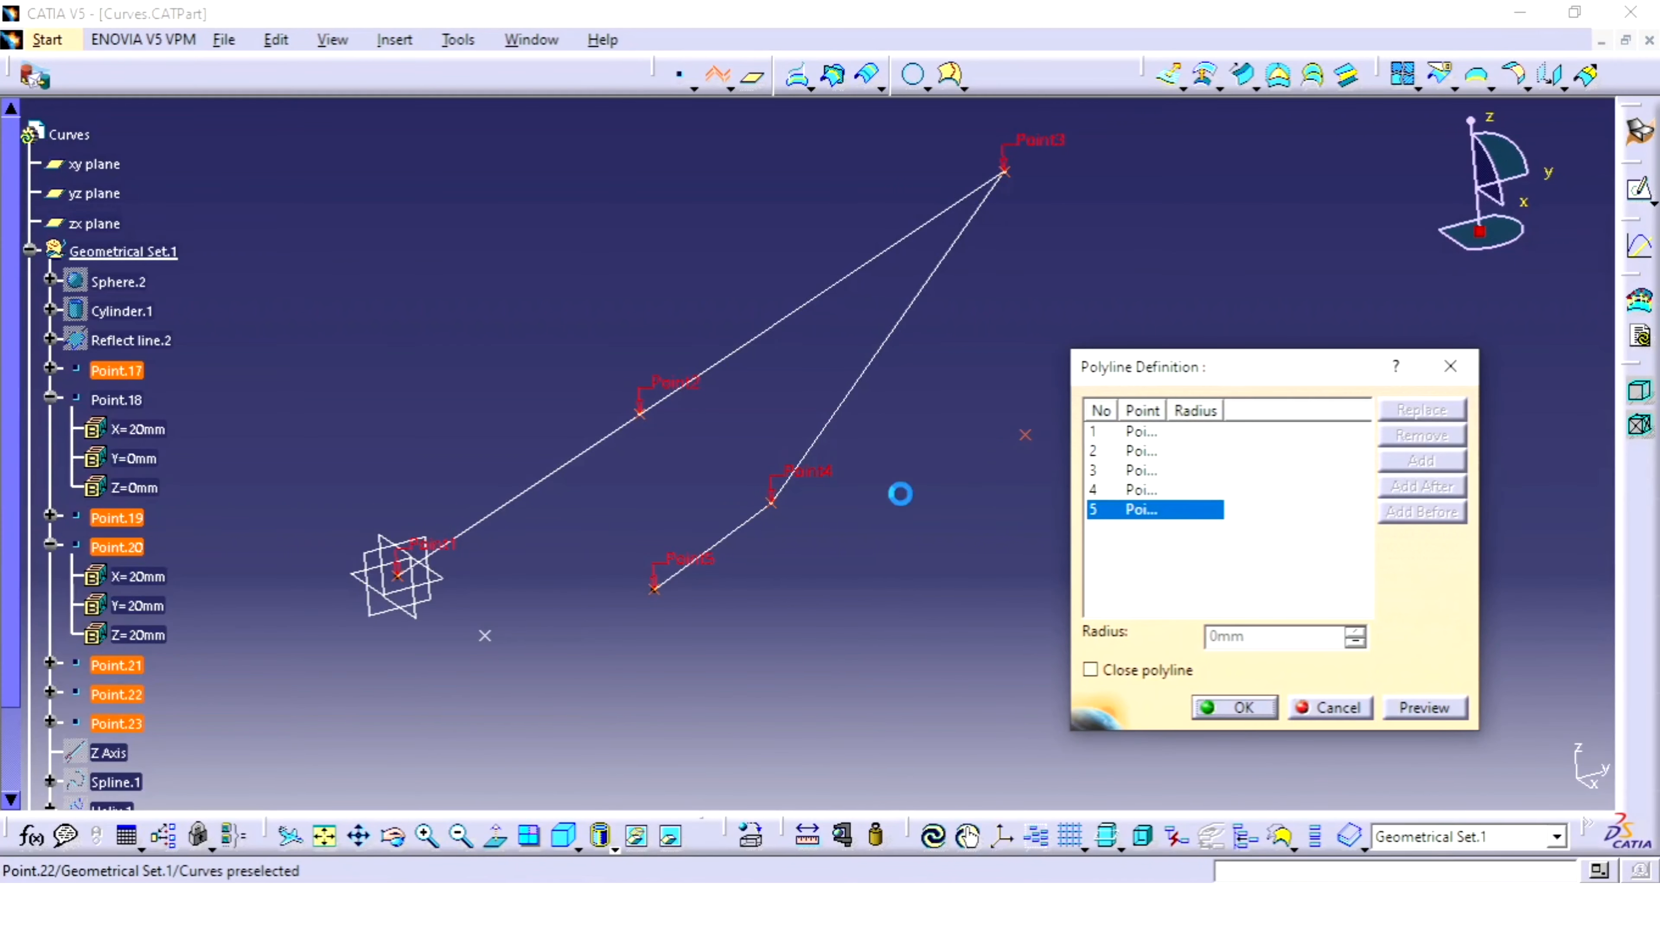
pyautogui.click(485, 634)
pyautogui.moveTo(612, 651); pyautogui.dragTo(795, 563, button='middle')
pyautogui.click(1154, 432)
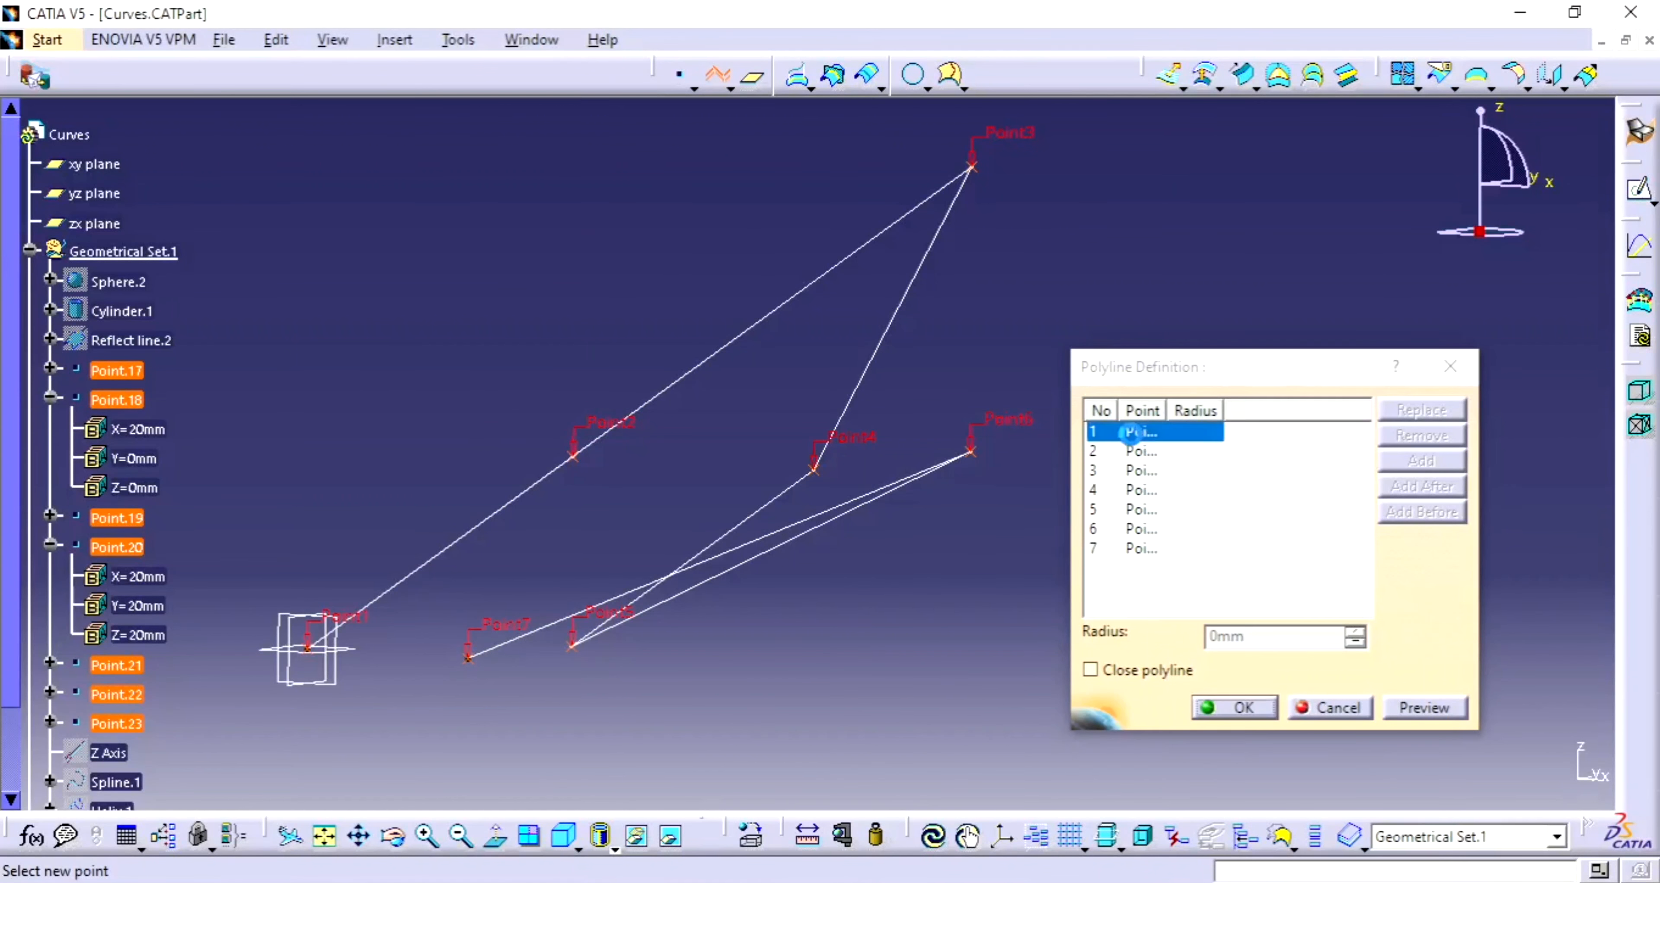
pyautogui.click(1142, 551)
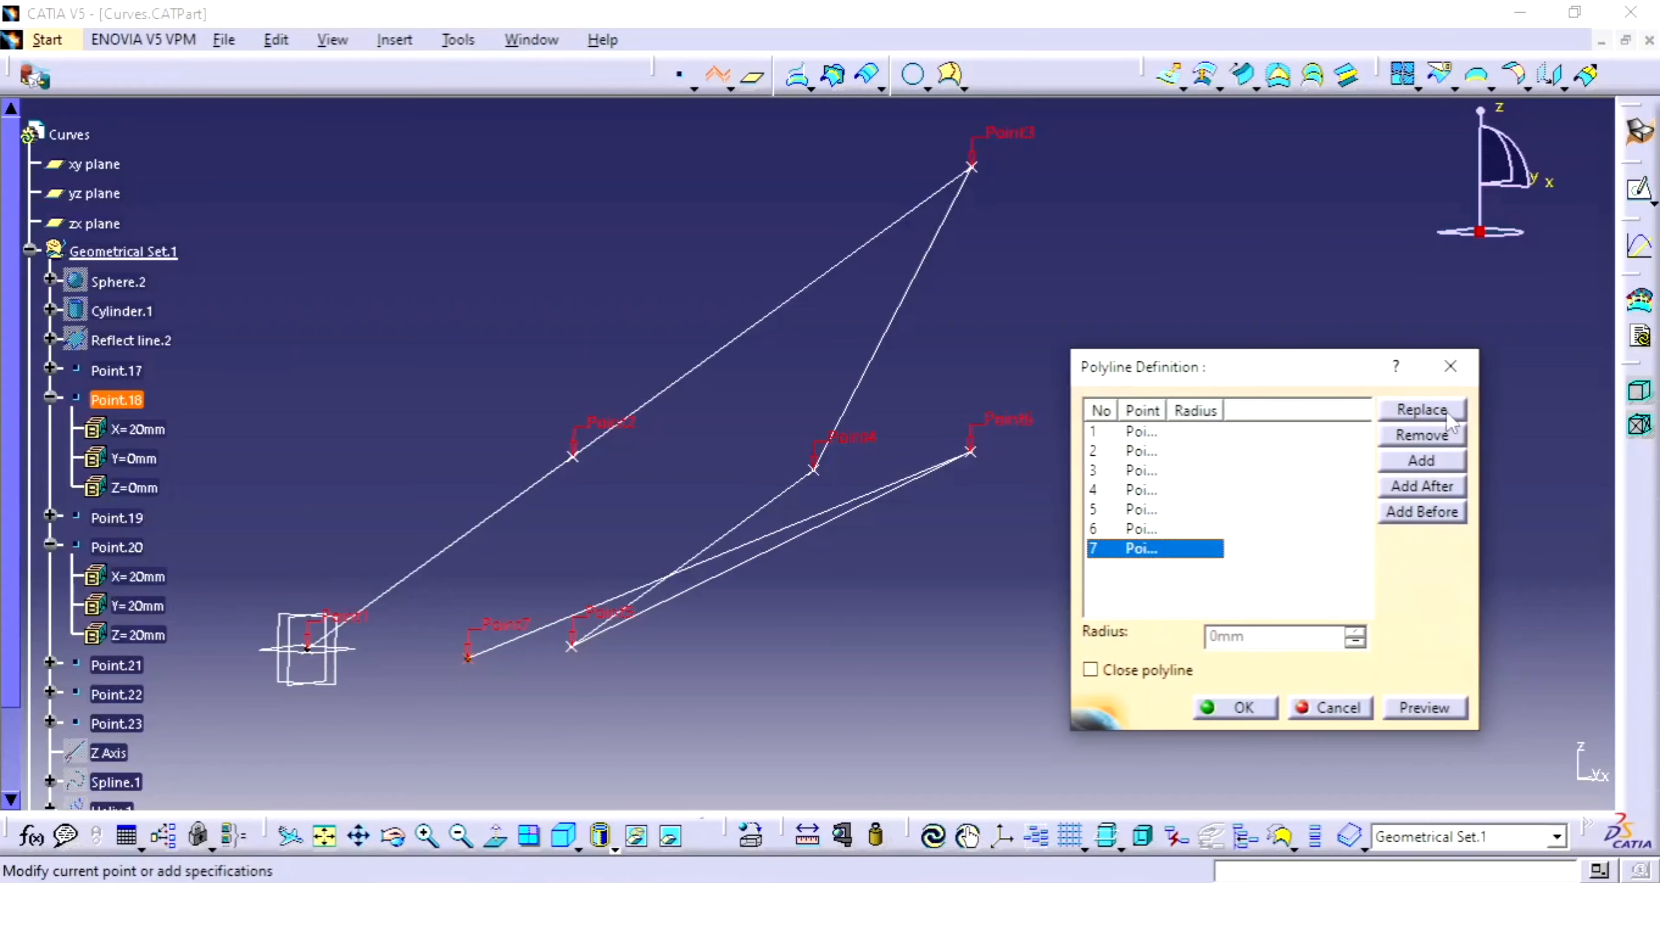
pyautogui.click(1438, 437)
pyautogui.click(1153, 510)
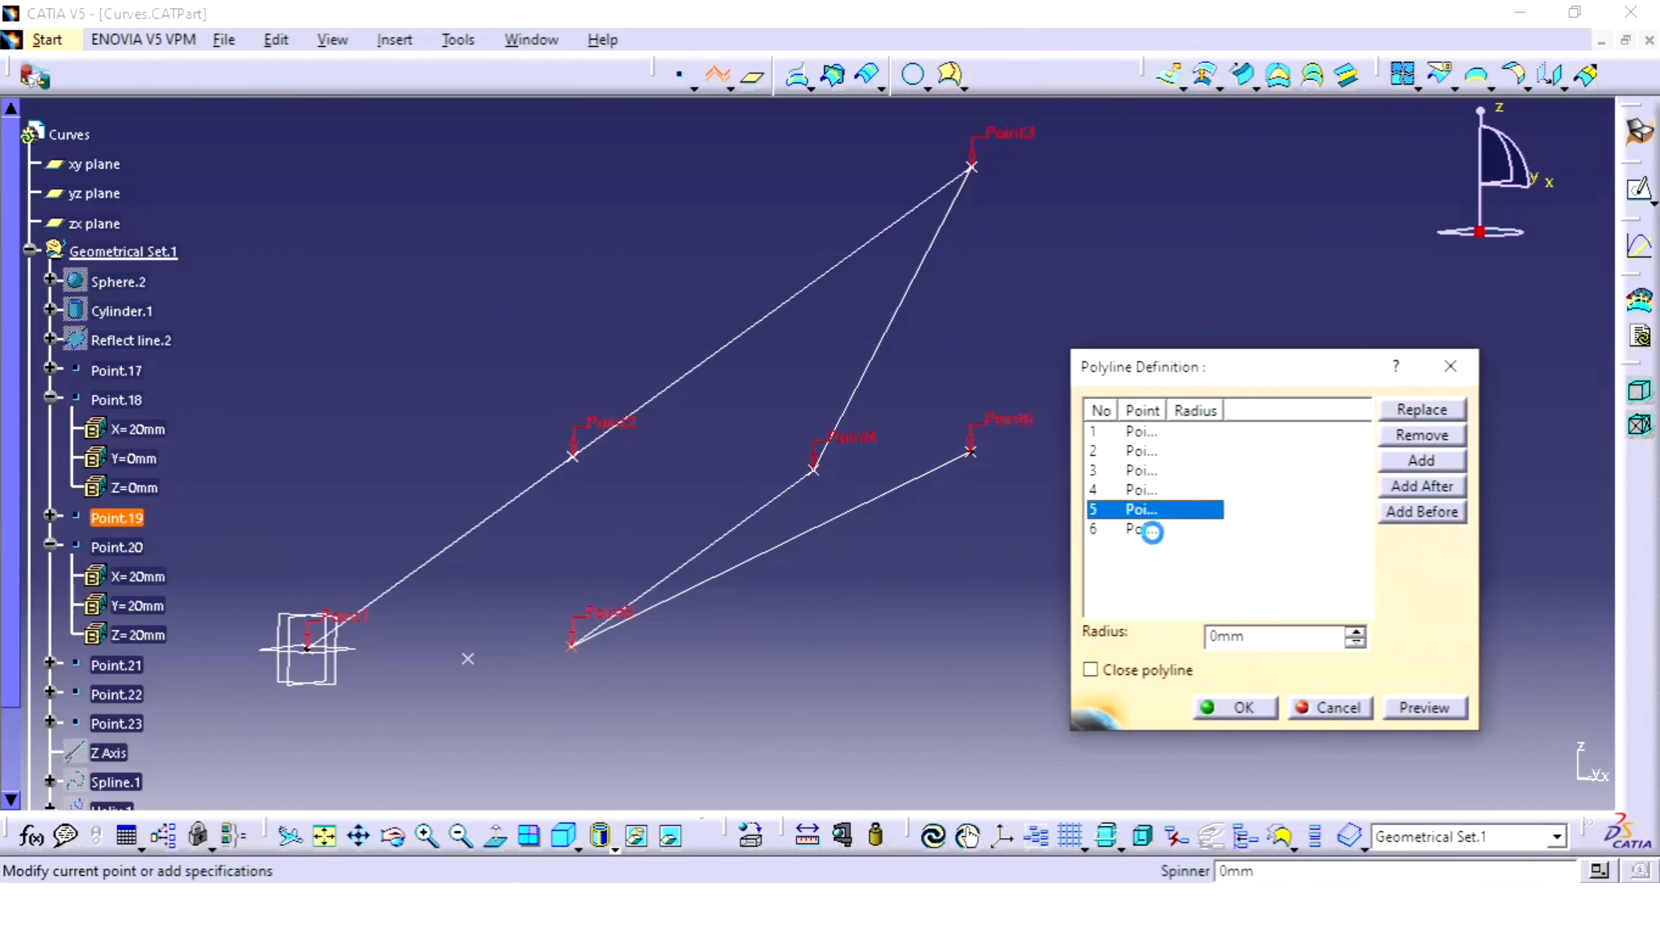
pyautogui.click(1418, 435)
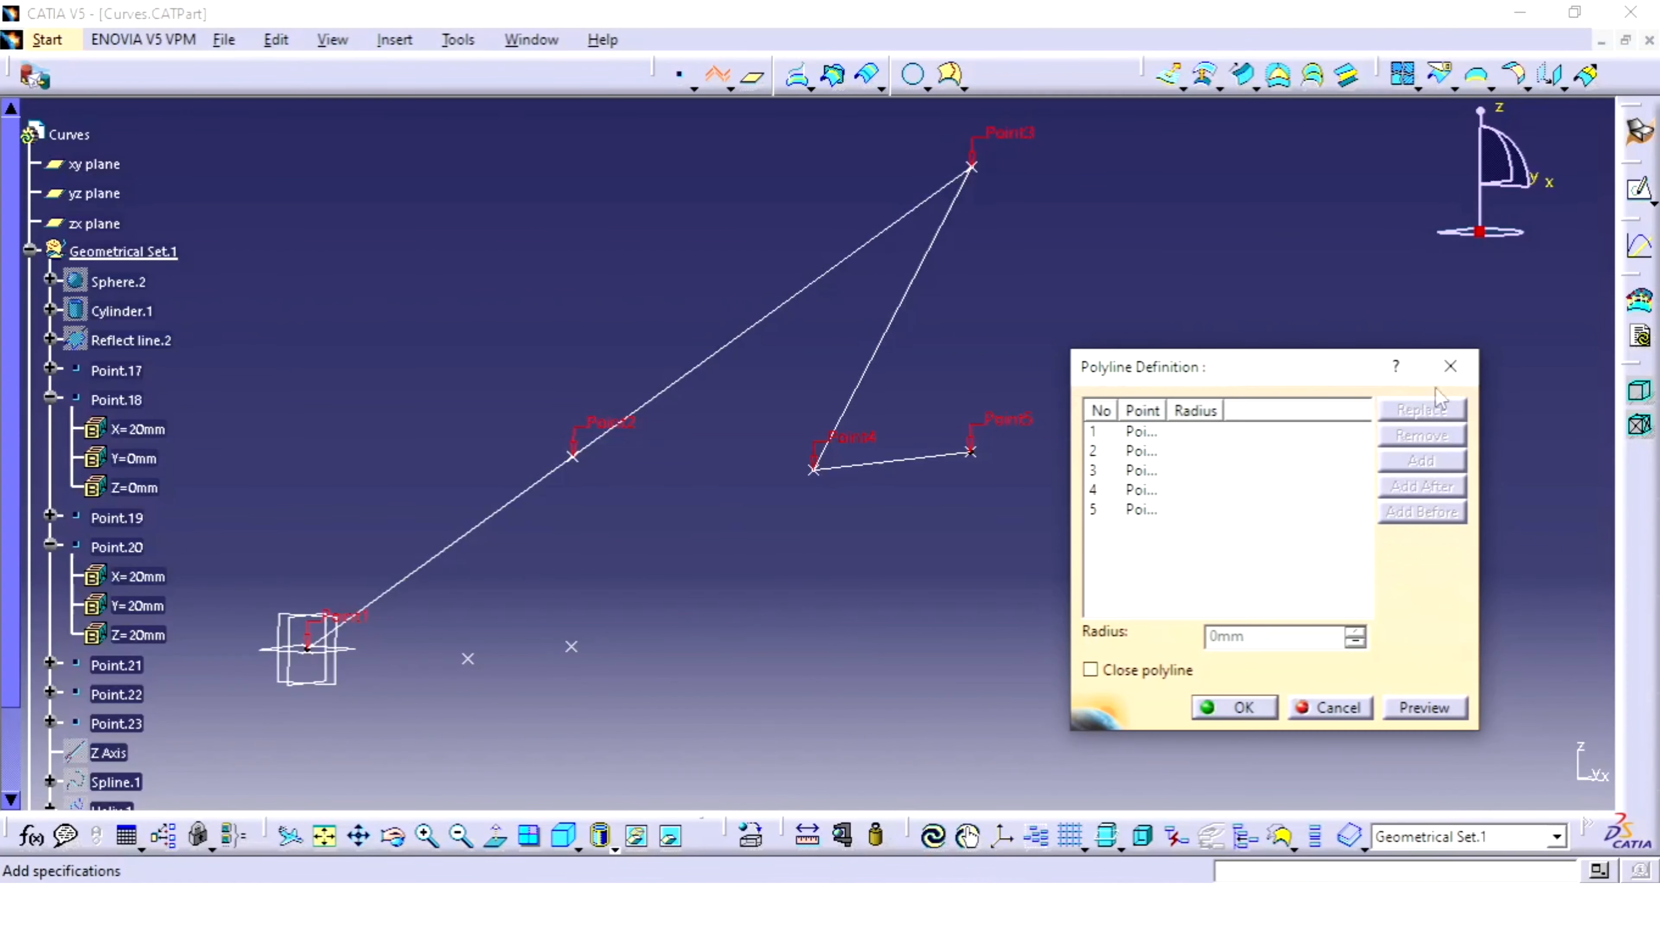
pyautogui.click(1450, 366)
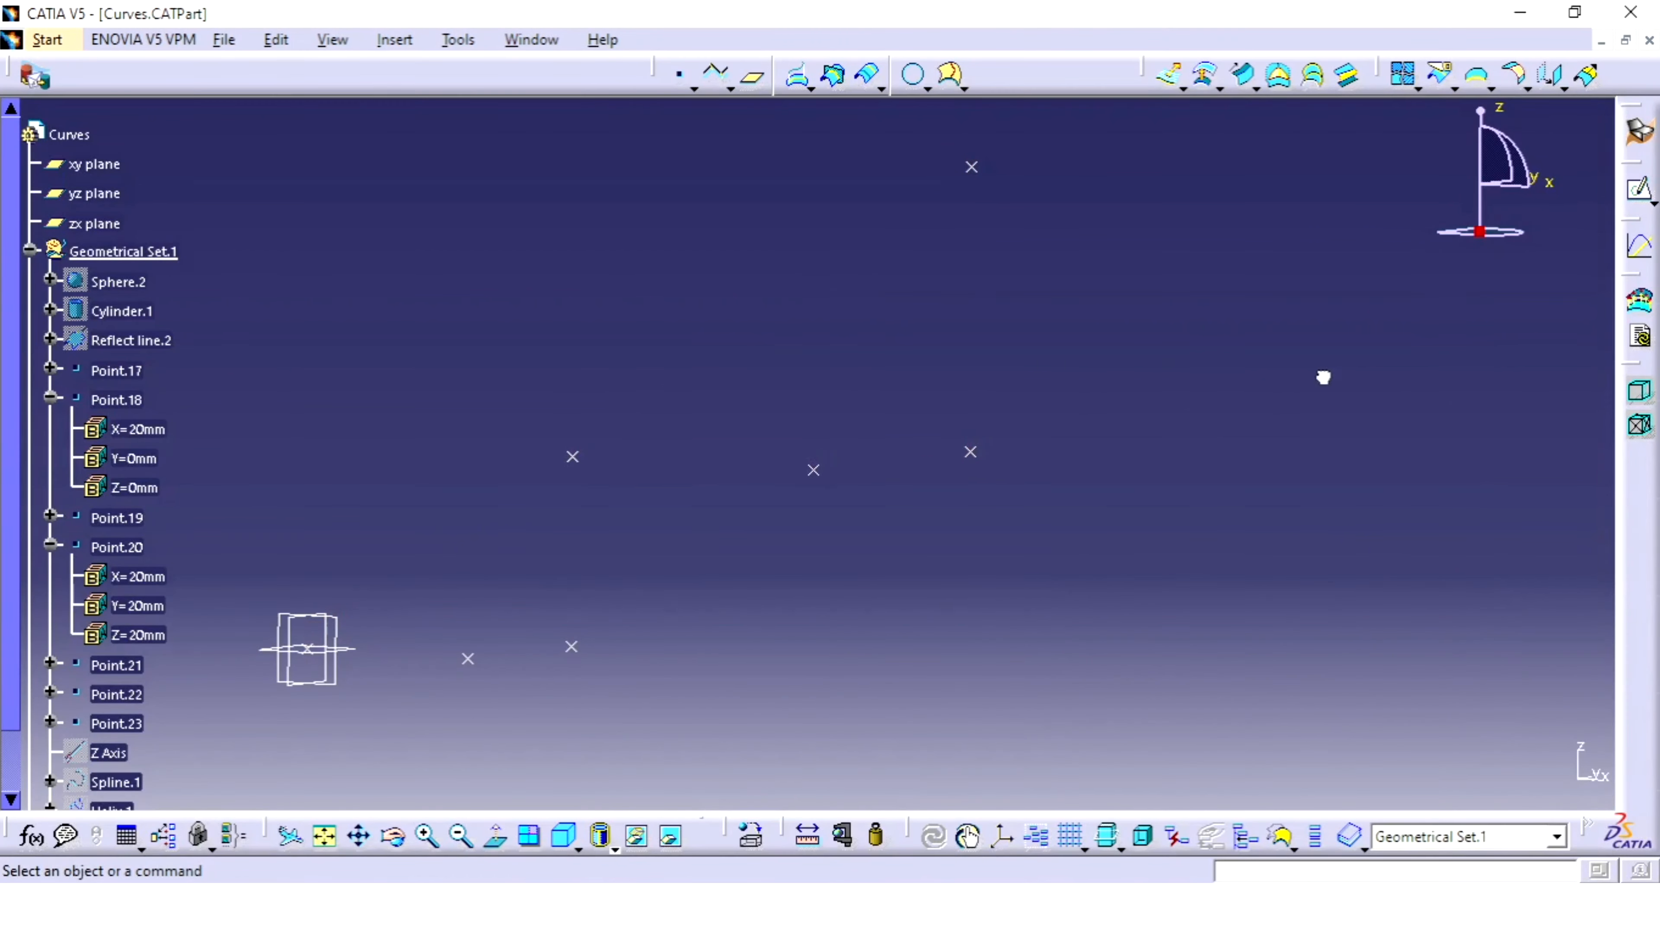
# - Start a polyline through Point.17, Point.18, Point.19, Point.20, Point.21, Point.22 and Point.23, in that order
pyautogui.click(719, 78)
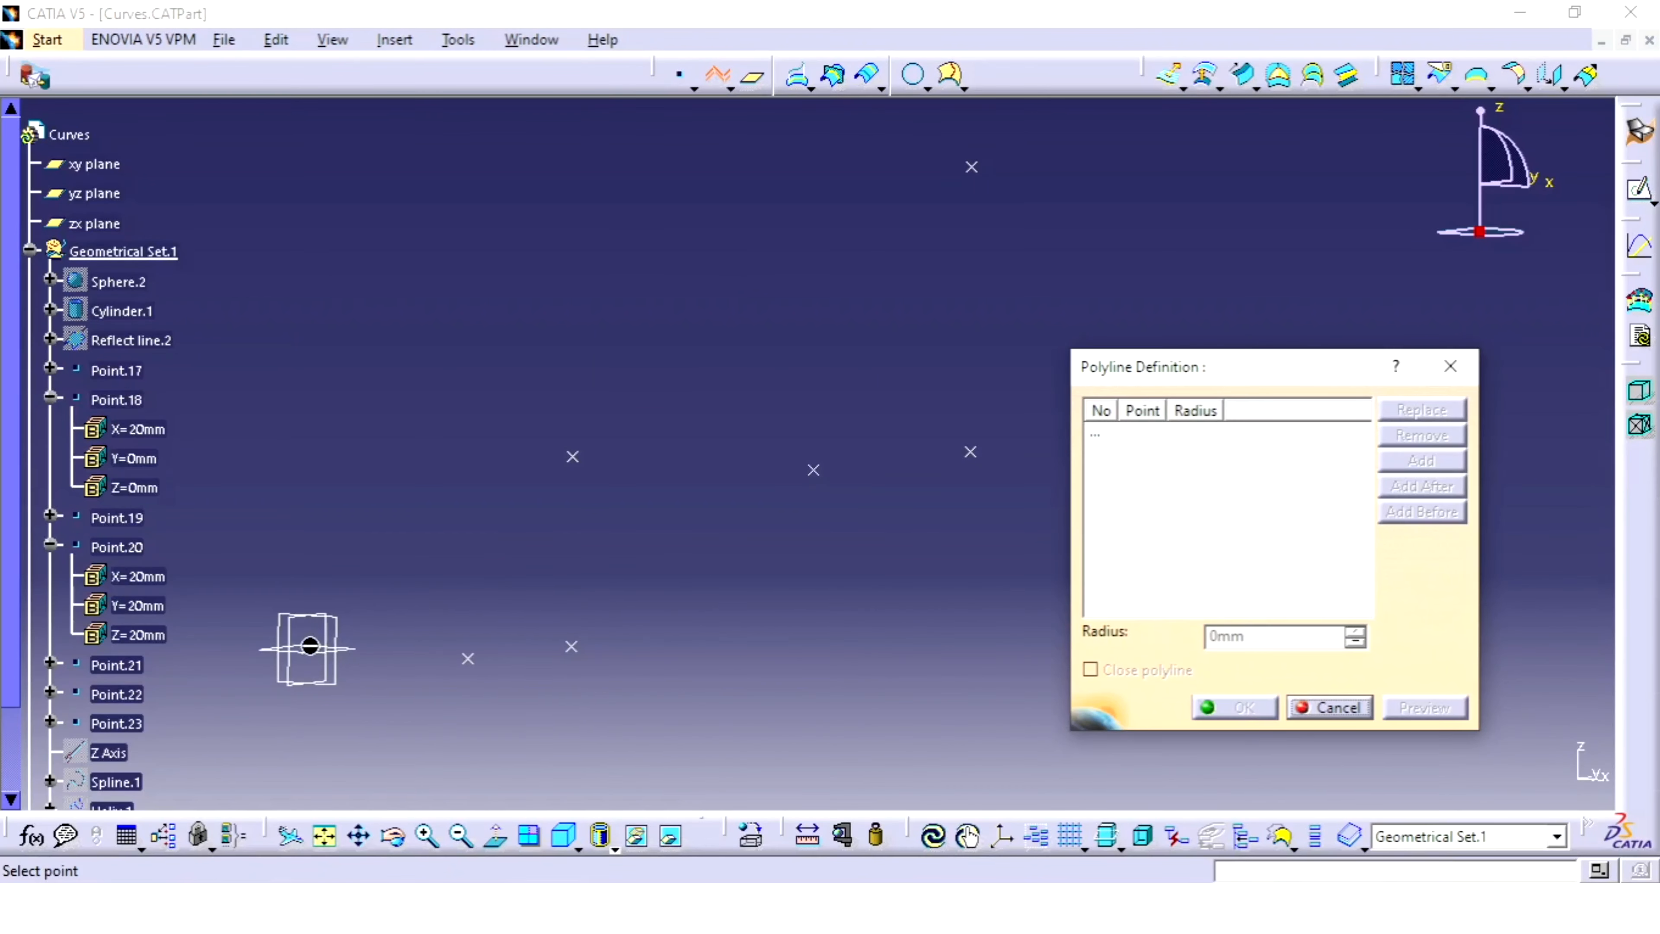
pyautogui.click(308, 647)
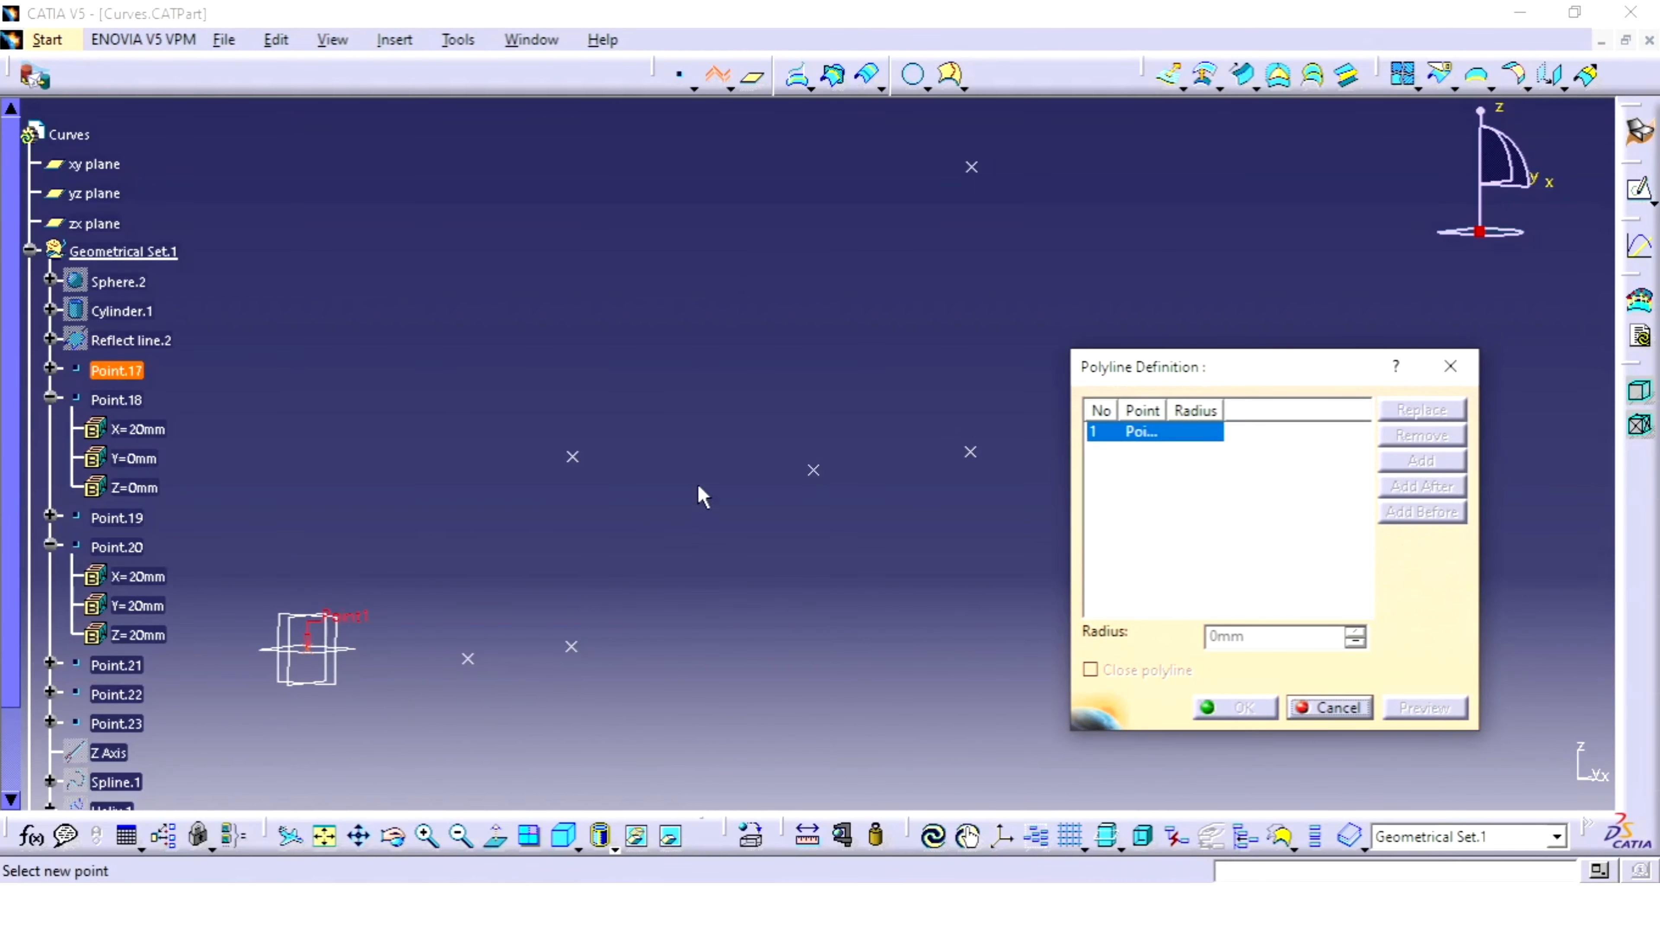
pyautogui.moveTo(700, 496); pyautogui.dragTo(507, 582, button='middle')
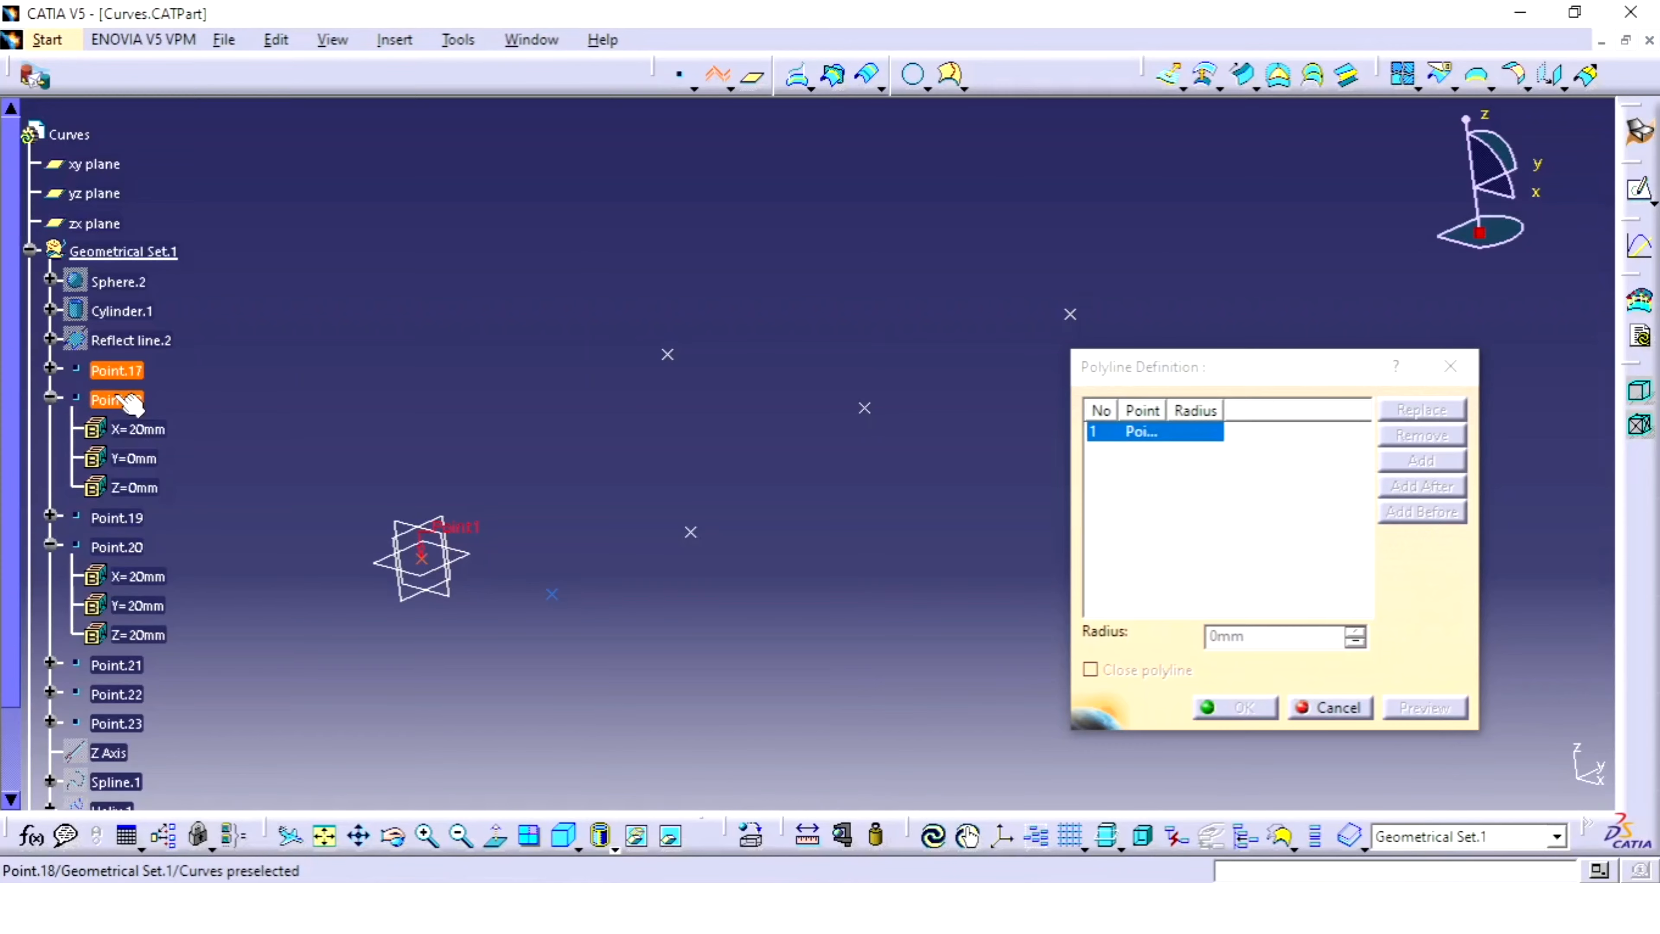
pyautogui.click(131, 401)
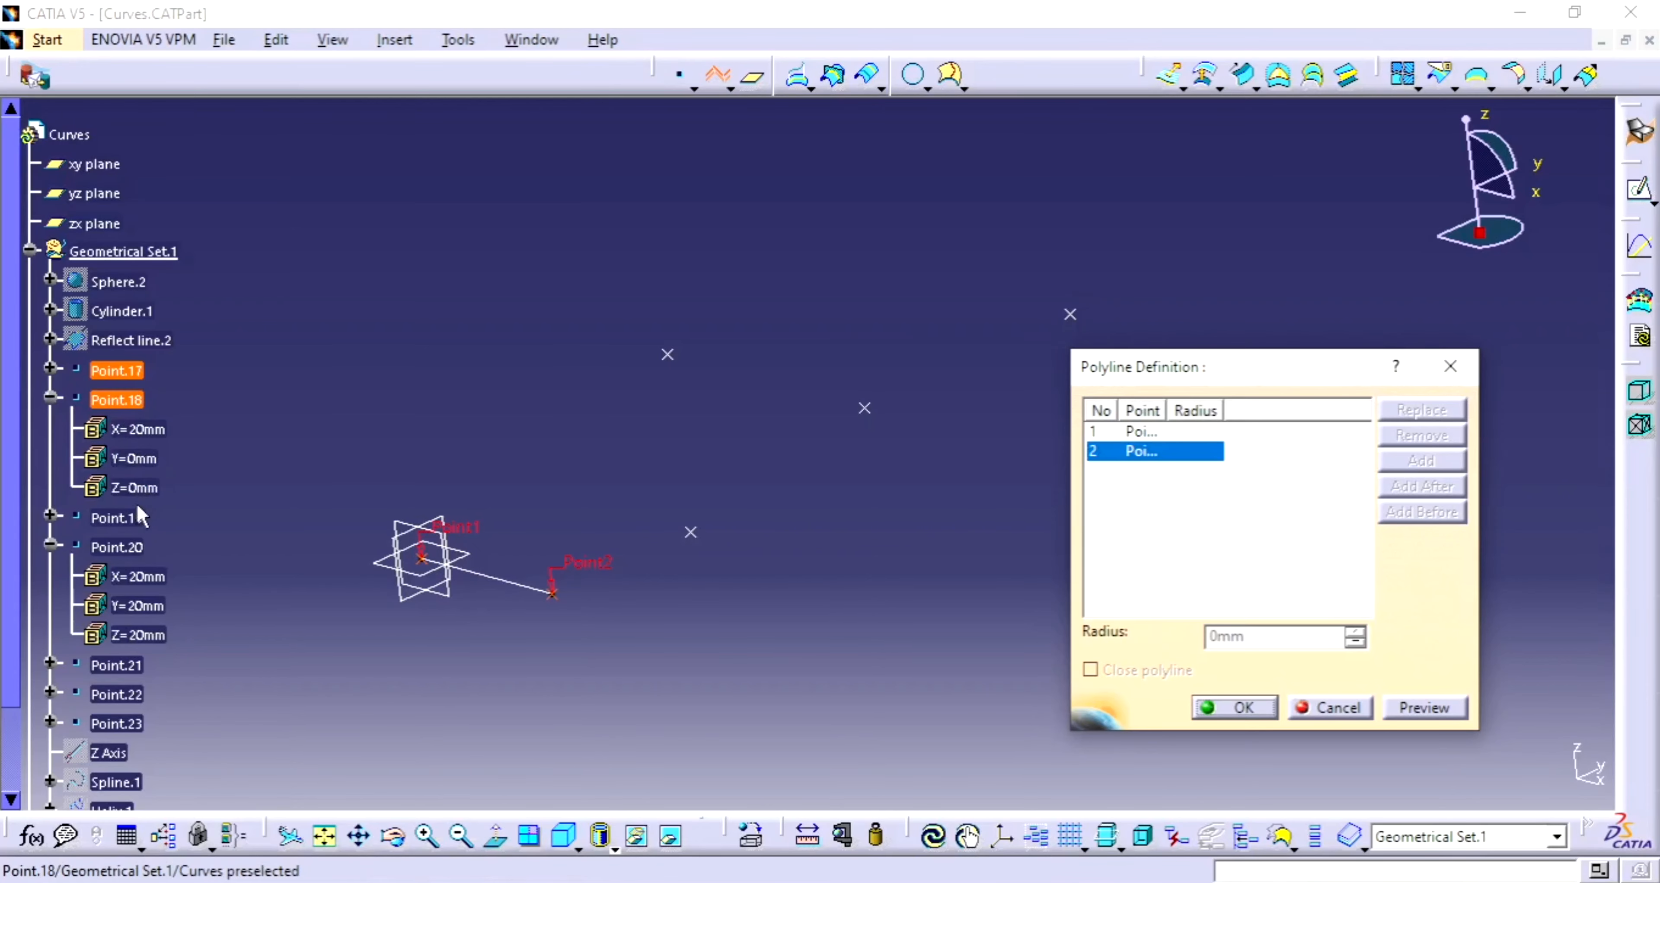
pyautogui.click(128, 515)
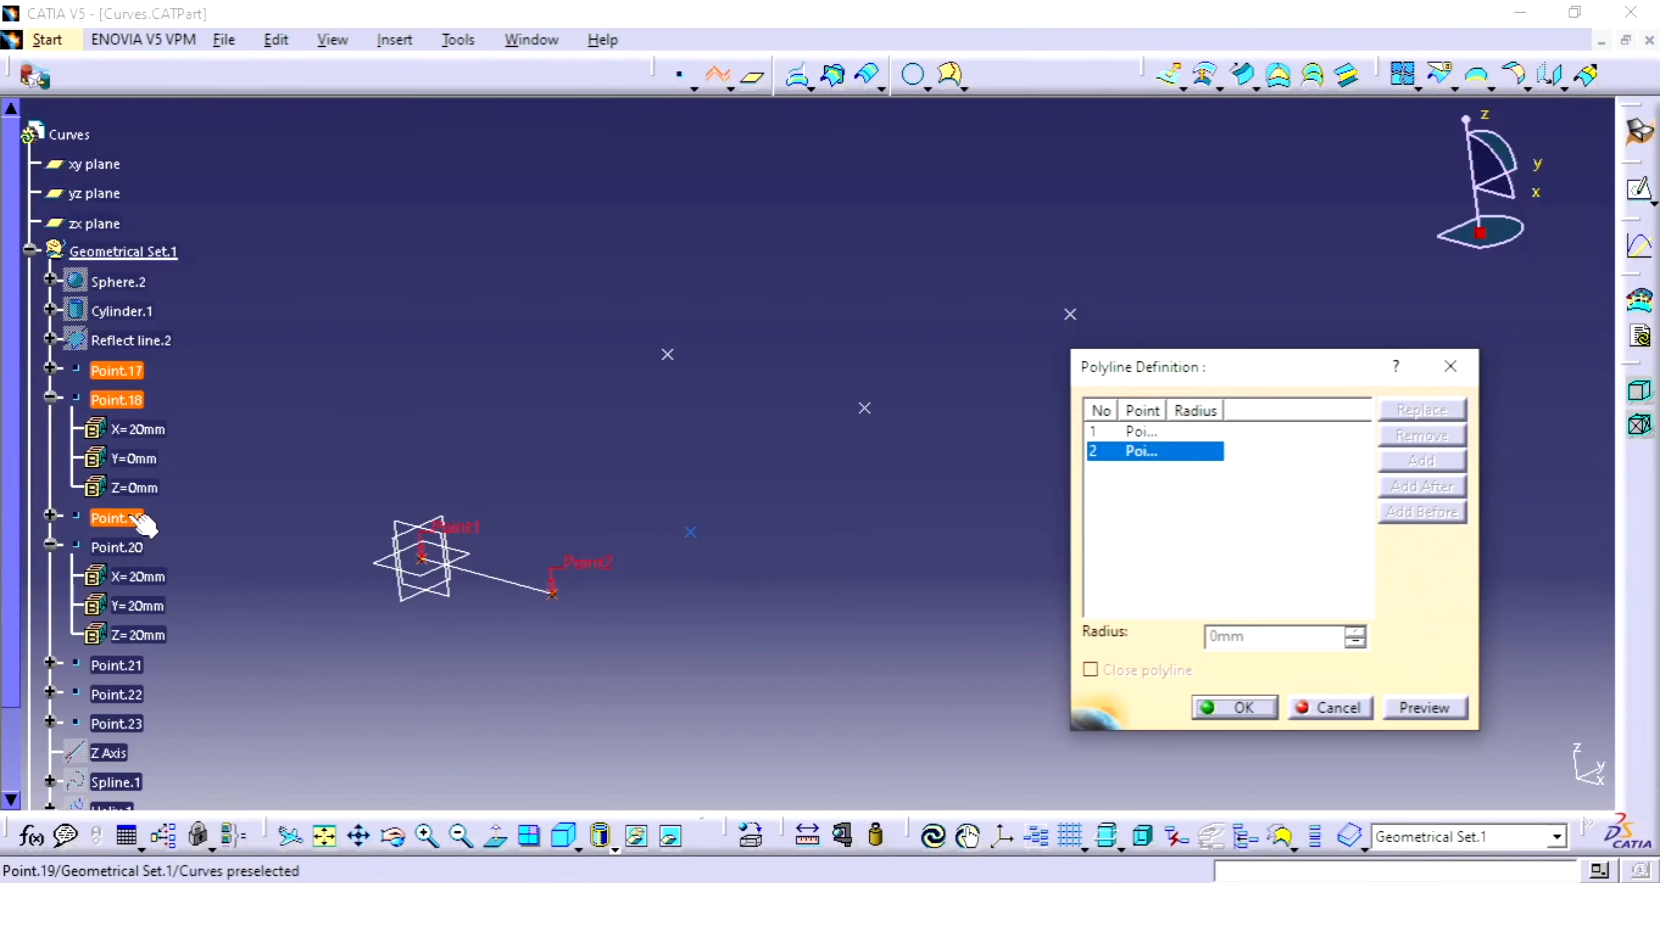
pyautogui.click(122, 548)
pyautogui.click(130, 667)
pyautogui.click(136, 696)
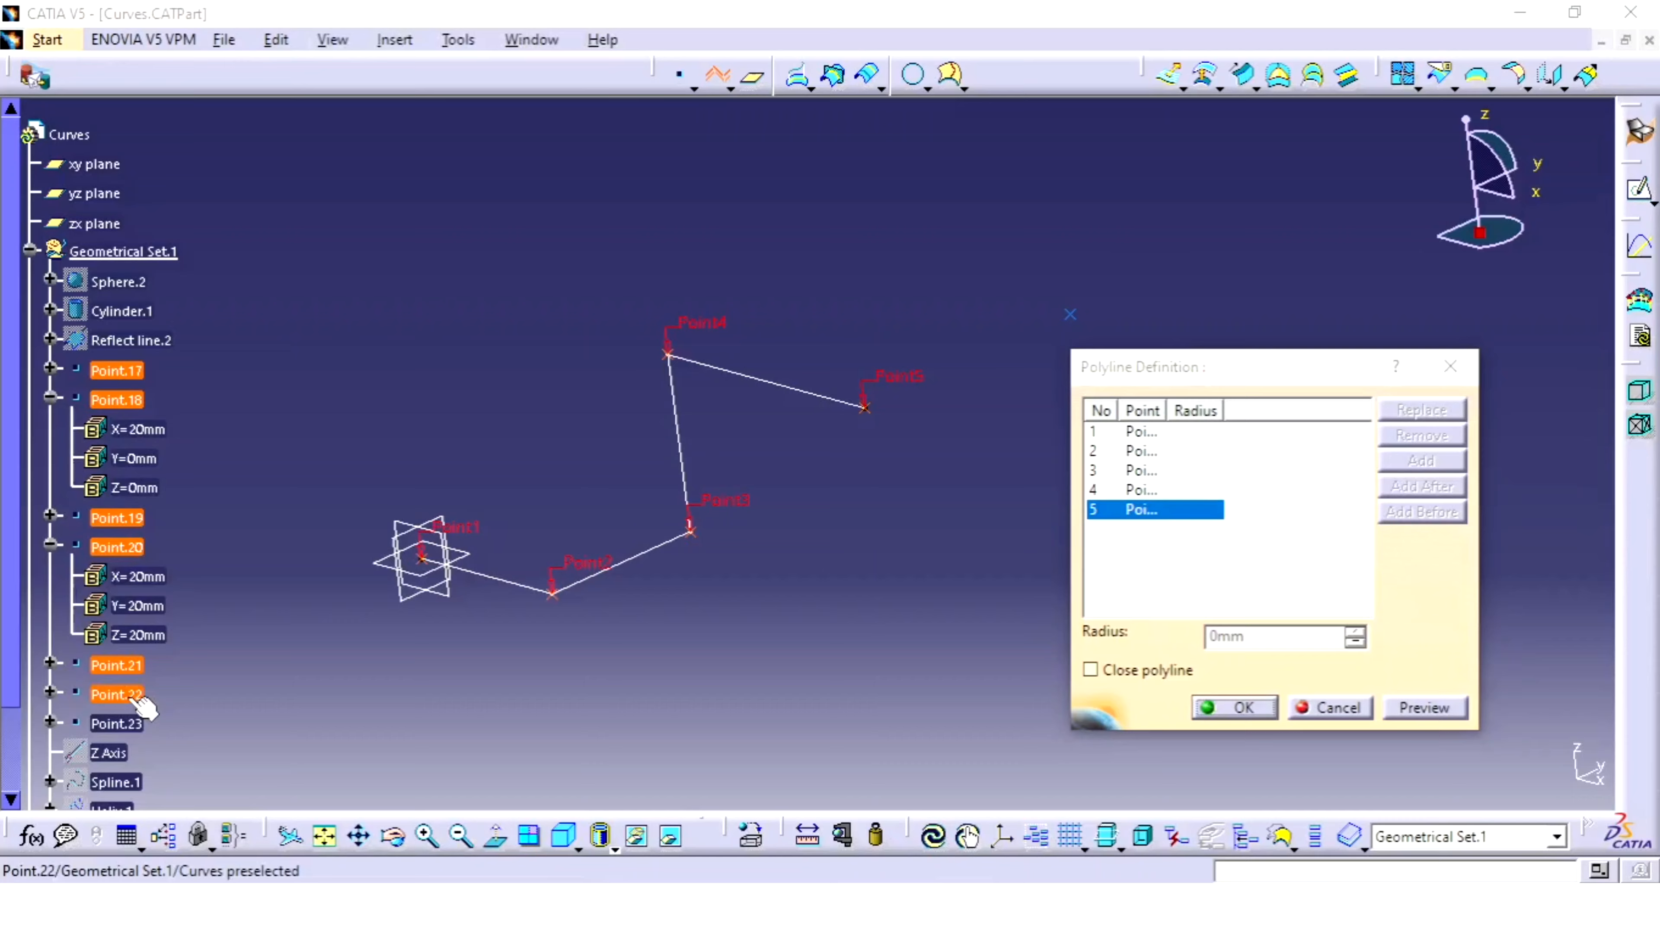
pyautogui.click(140, 723)
# - Try closing the polyline between its last and first points, and reopen it after examining the shape
pyautogui.moveTo(541, 560)
pyautogui.mouseDown(button='middle')
pyautogui.moveTo(574, 537)
pyautogui.moveTo(611, 642)
pyautogui.moveTo(758, 463)
pyautogui.moveTo(767, 582)
pyautogui.moveTo(741, 470)
pyautogui.moveTo(745, 568)
pyautogui.moveTo(828, 552)
pyautogui.moveTo(875, 564)
pyautogui.moveTo(686, 697)
pyautogui.moveTo(548, 548)
pyautogui.moveTo(660, 508)
pyautogui.moveTo(610, 518)
pyautogui.moveTo(573, 557)
pyautogui.mouseUp(button='middle')
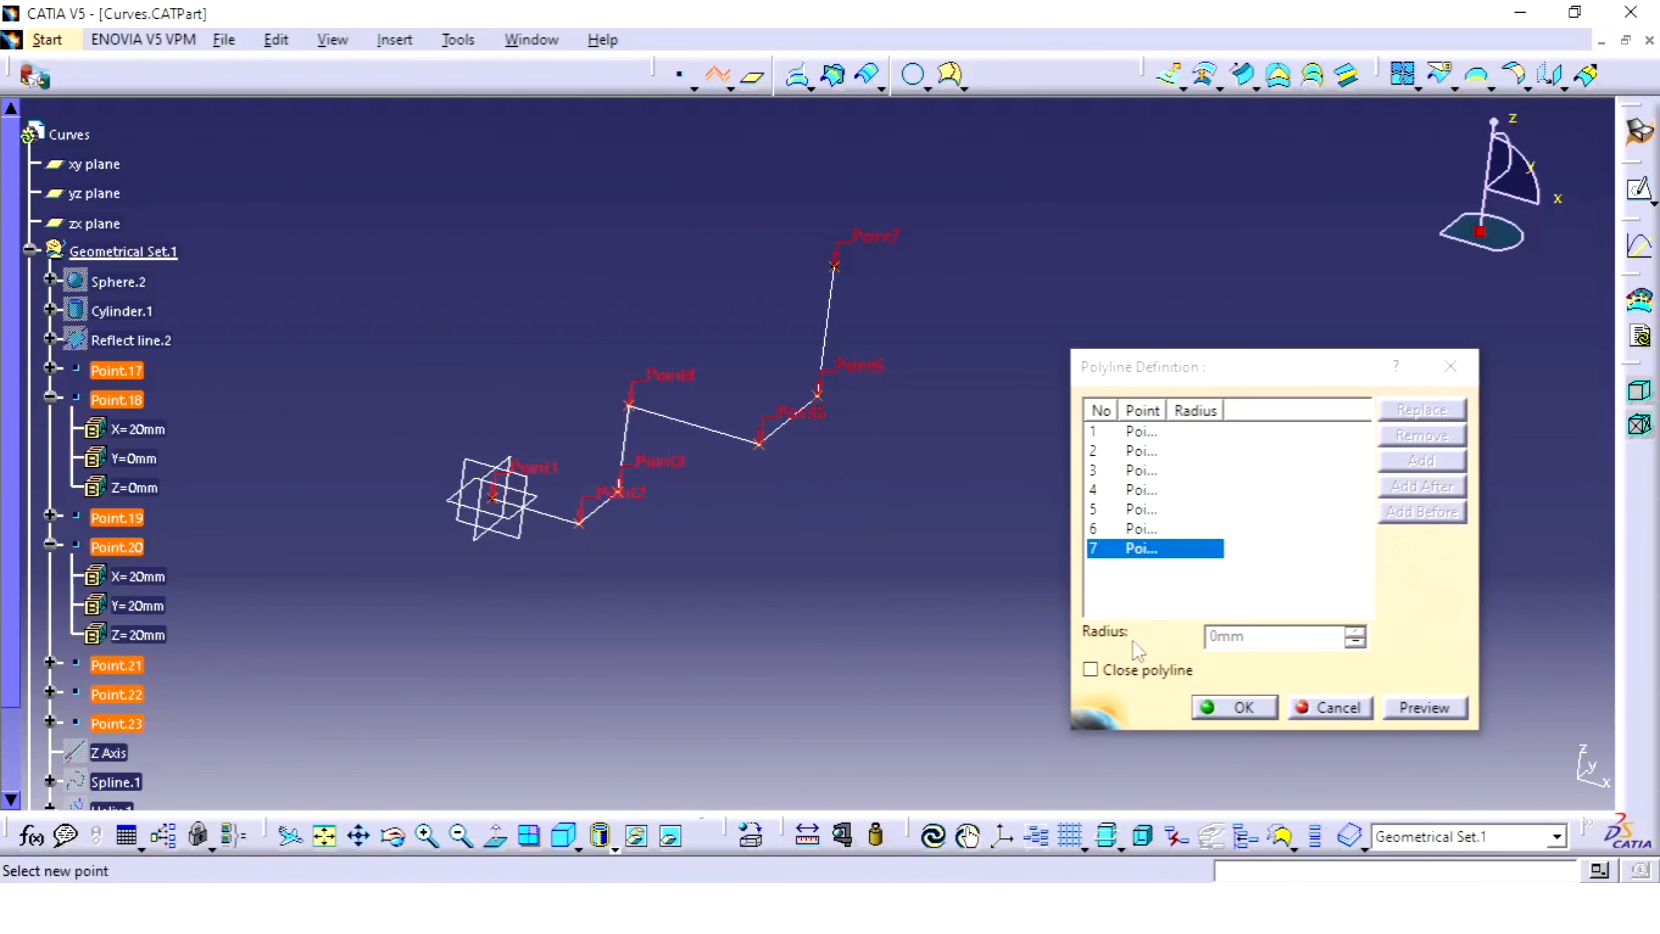
pyautogui.click(1097, 674)
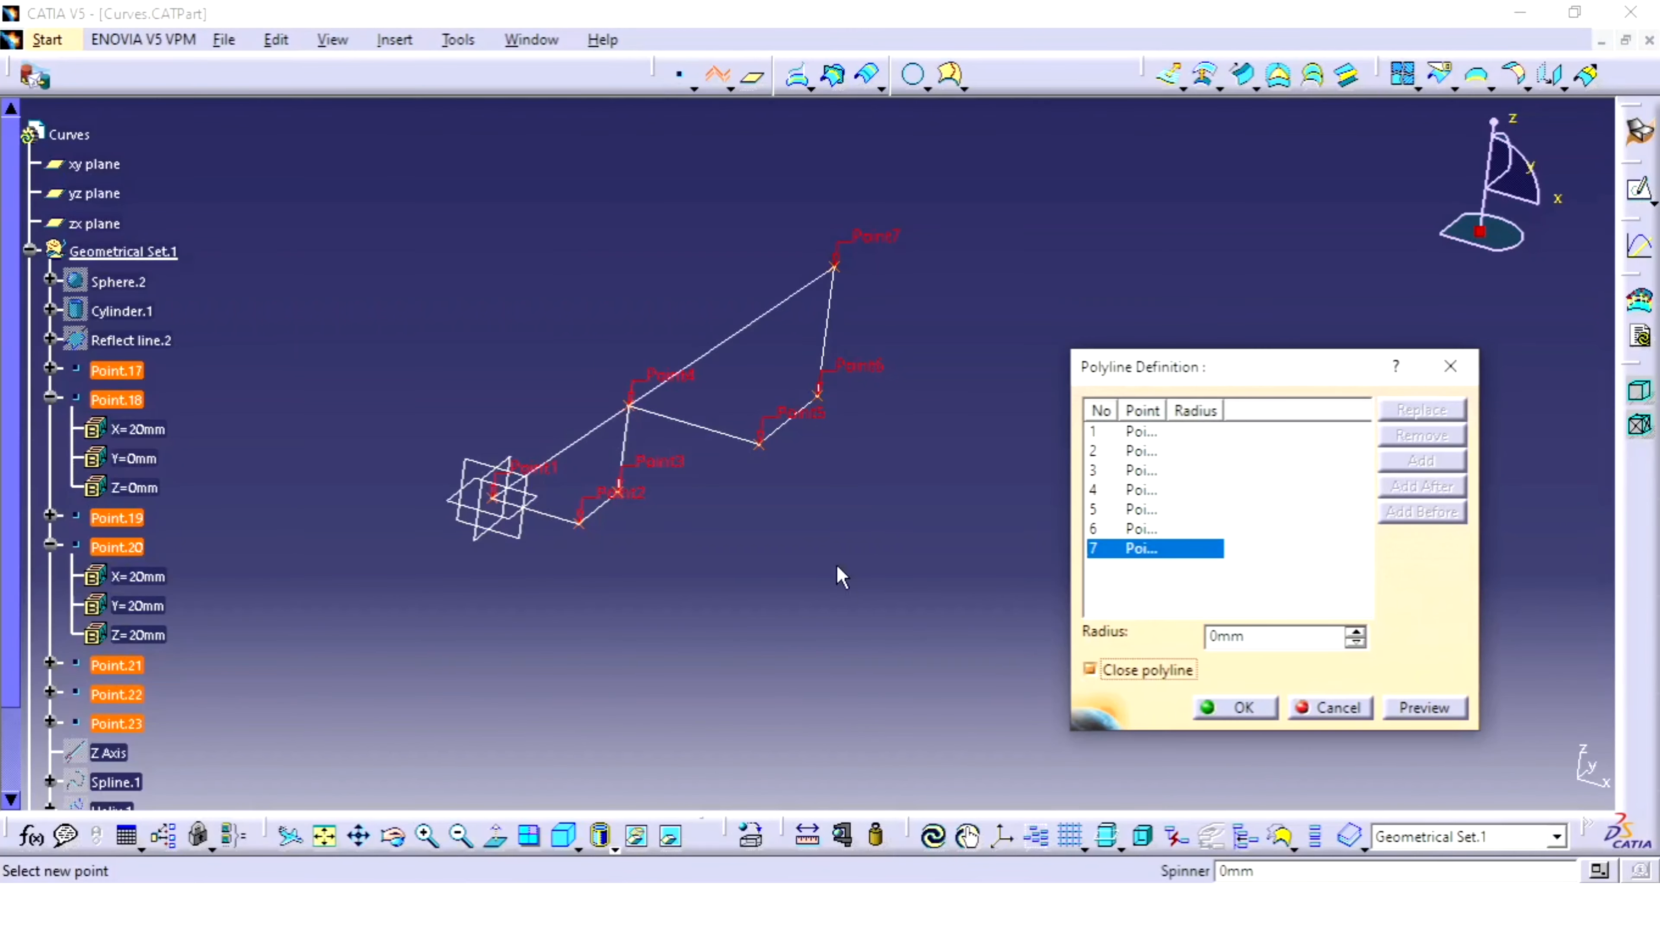
pyautogui.moveTo(841, 575); pyautogui.dragTo(900, 349, button='middle')
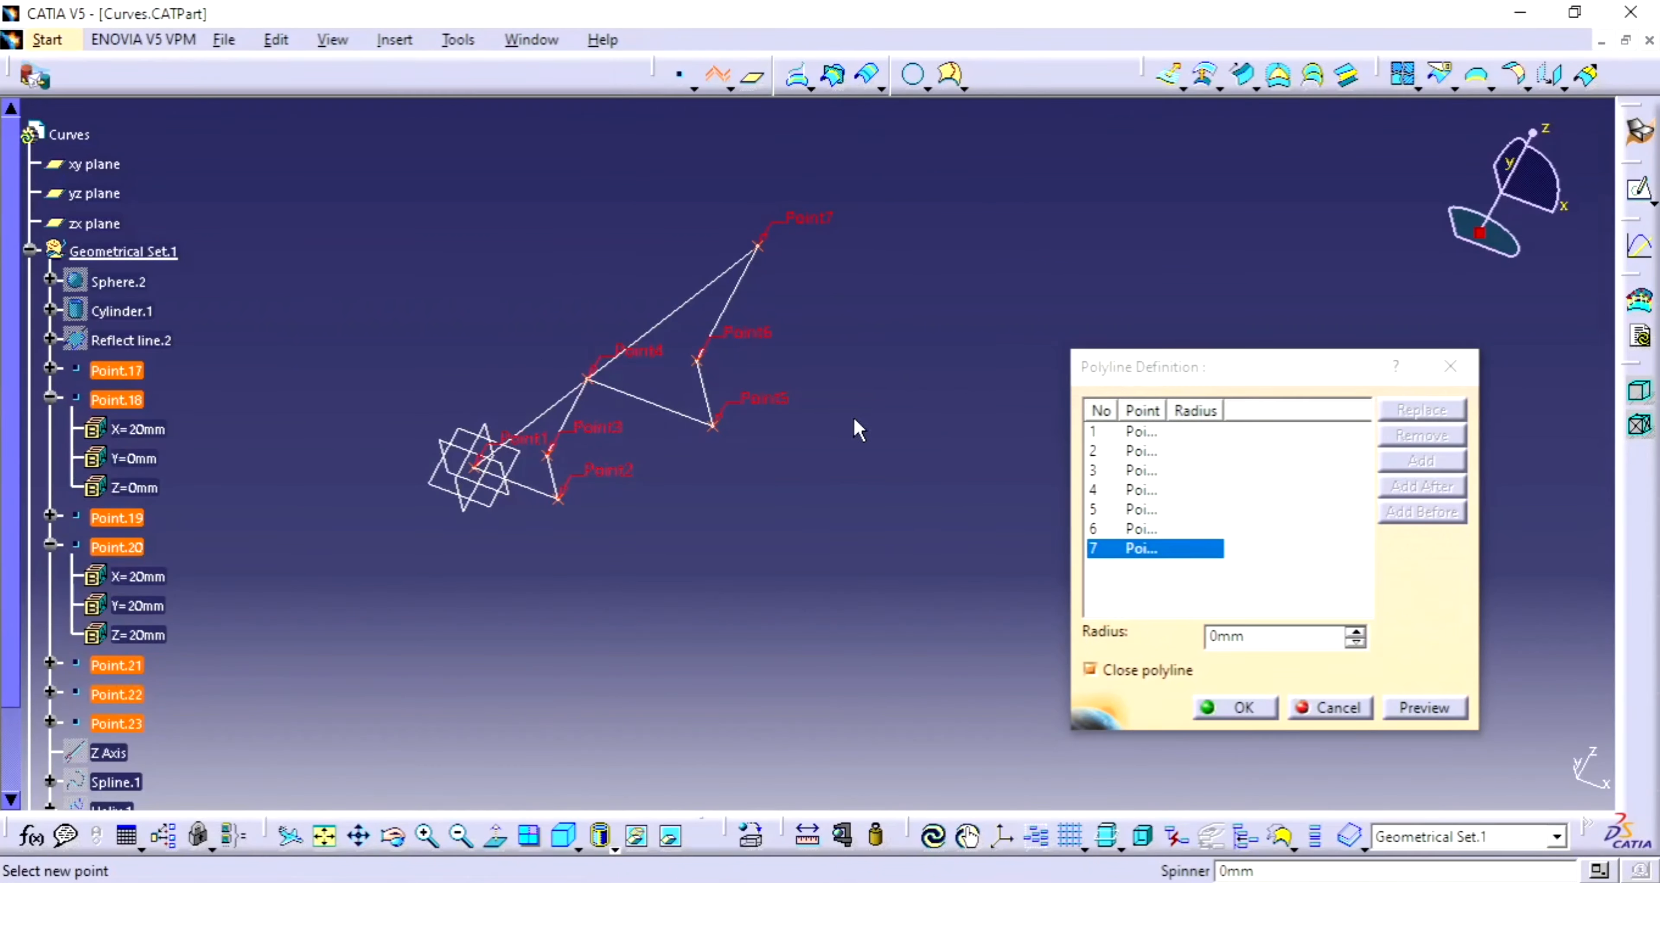
pyautogui.moveTo(830, 495); pyautogui.dragTo(675, 431, button='middle')
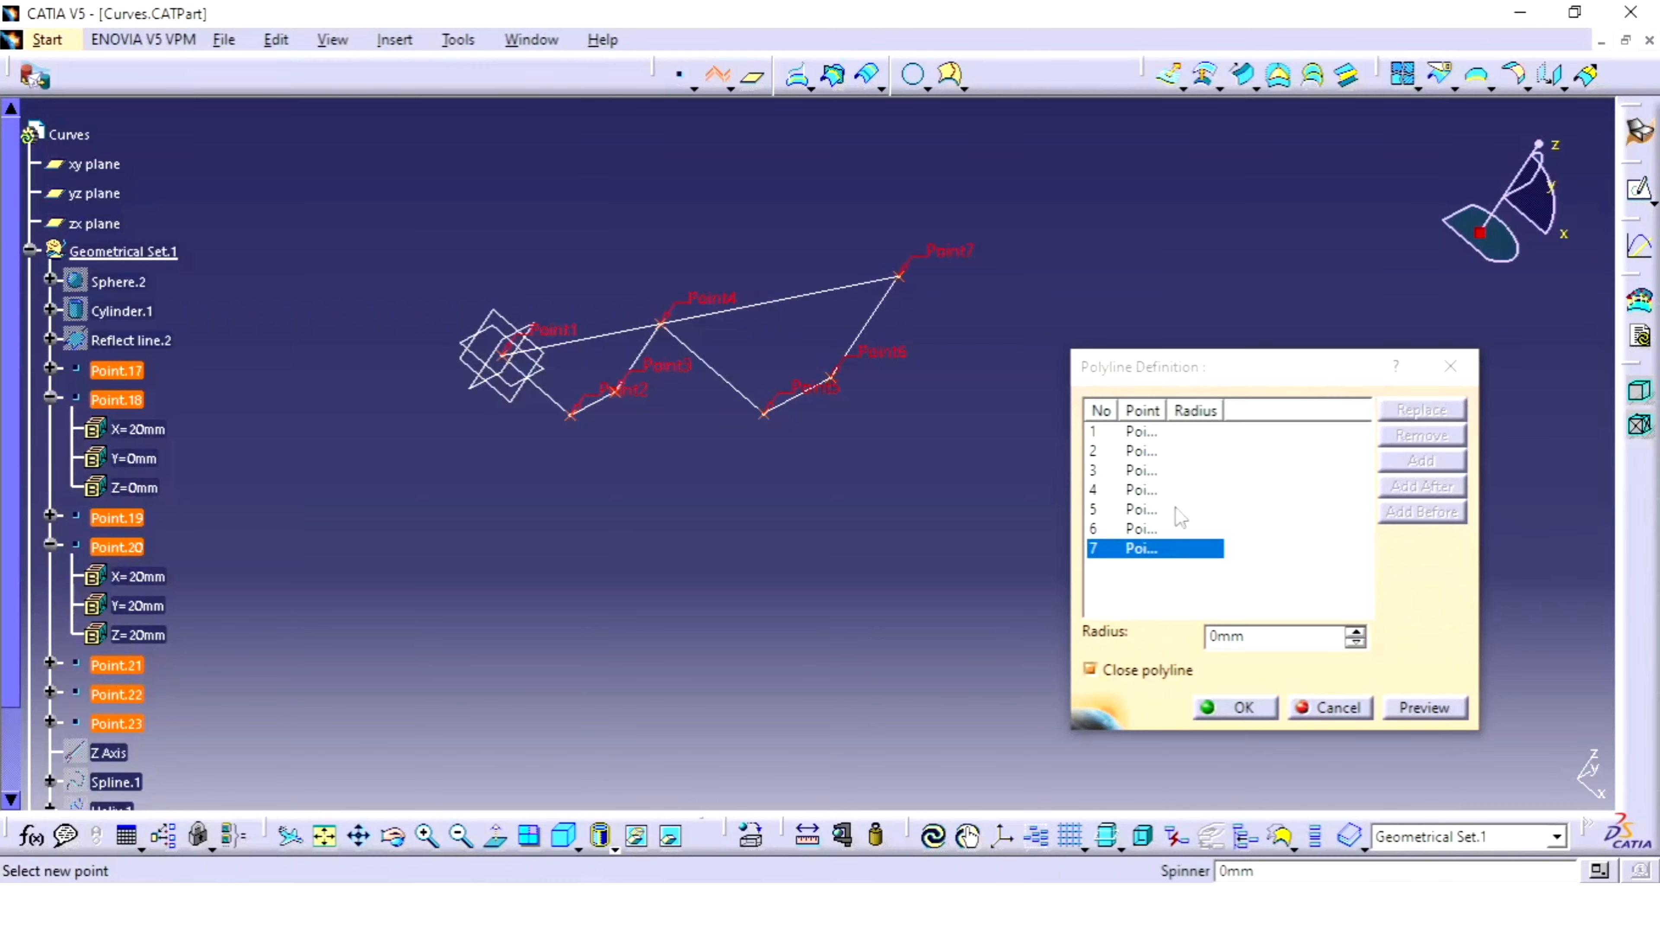
pyautogui.click(1087, 671)
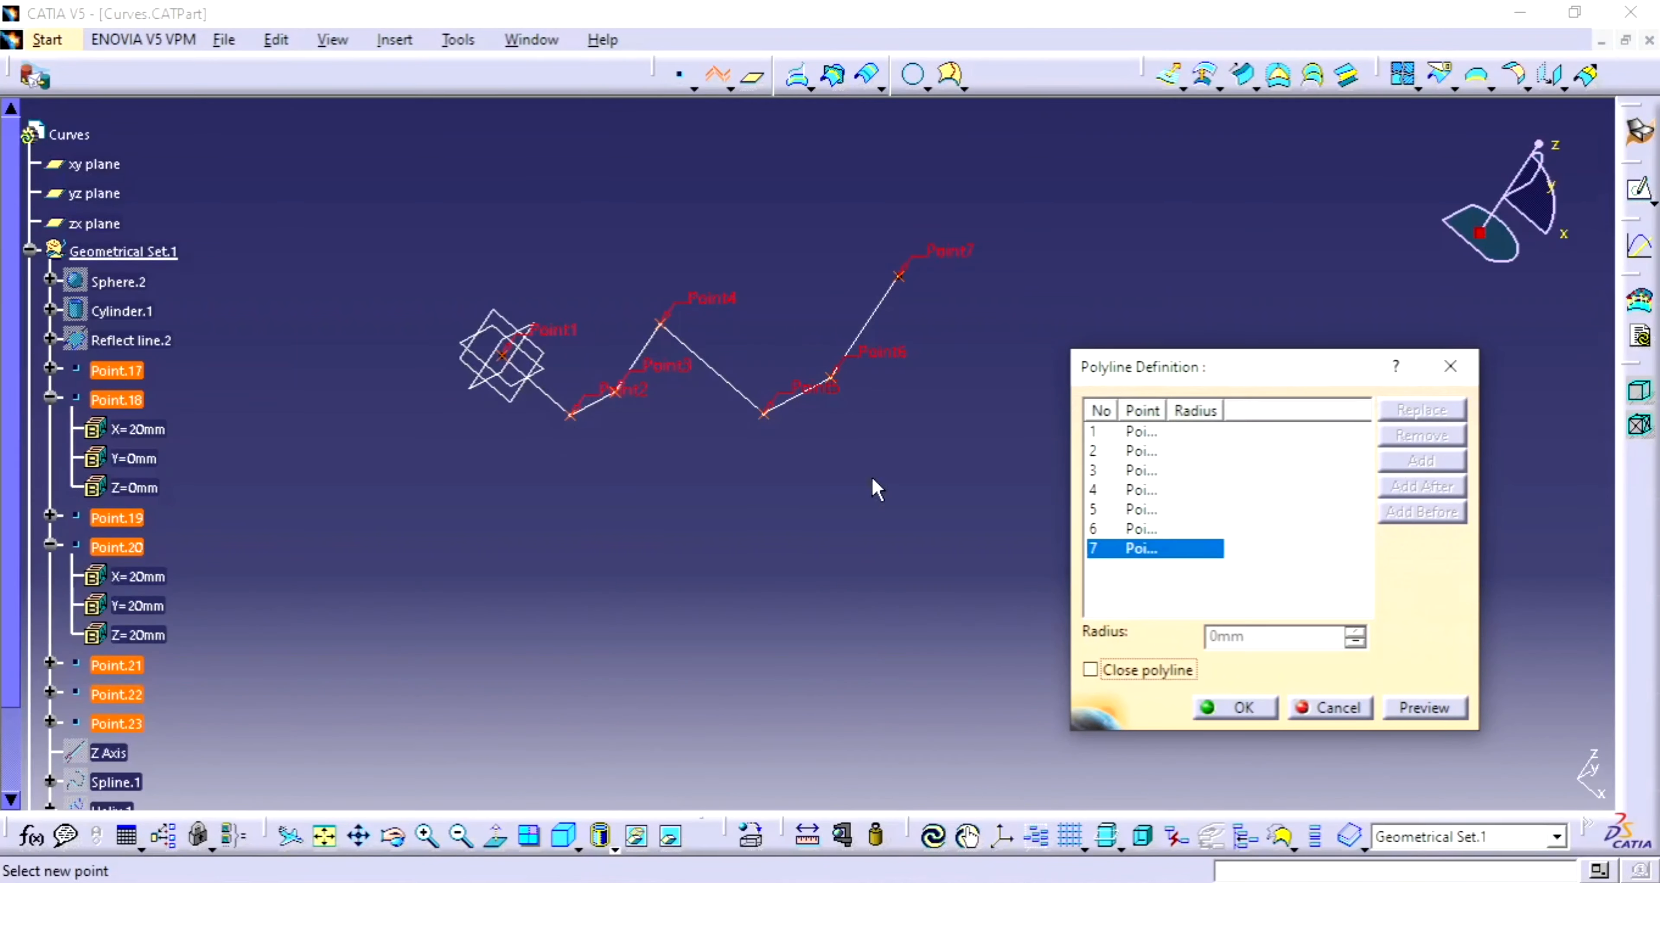
# - Try a 50 mm corner radius at Point.18 of the polyline and preview it
pyautogui.click(1151, 432)
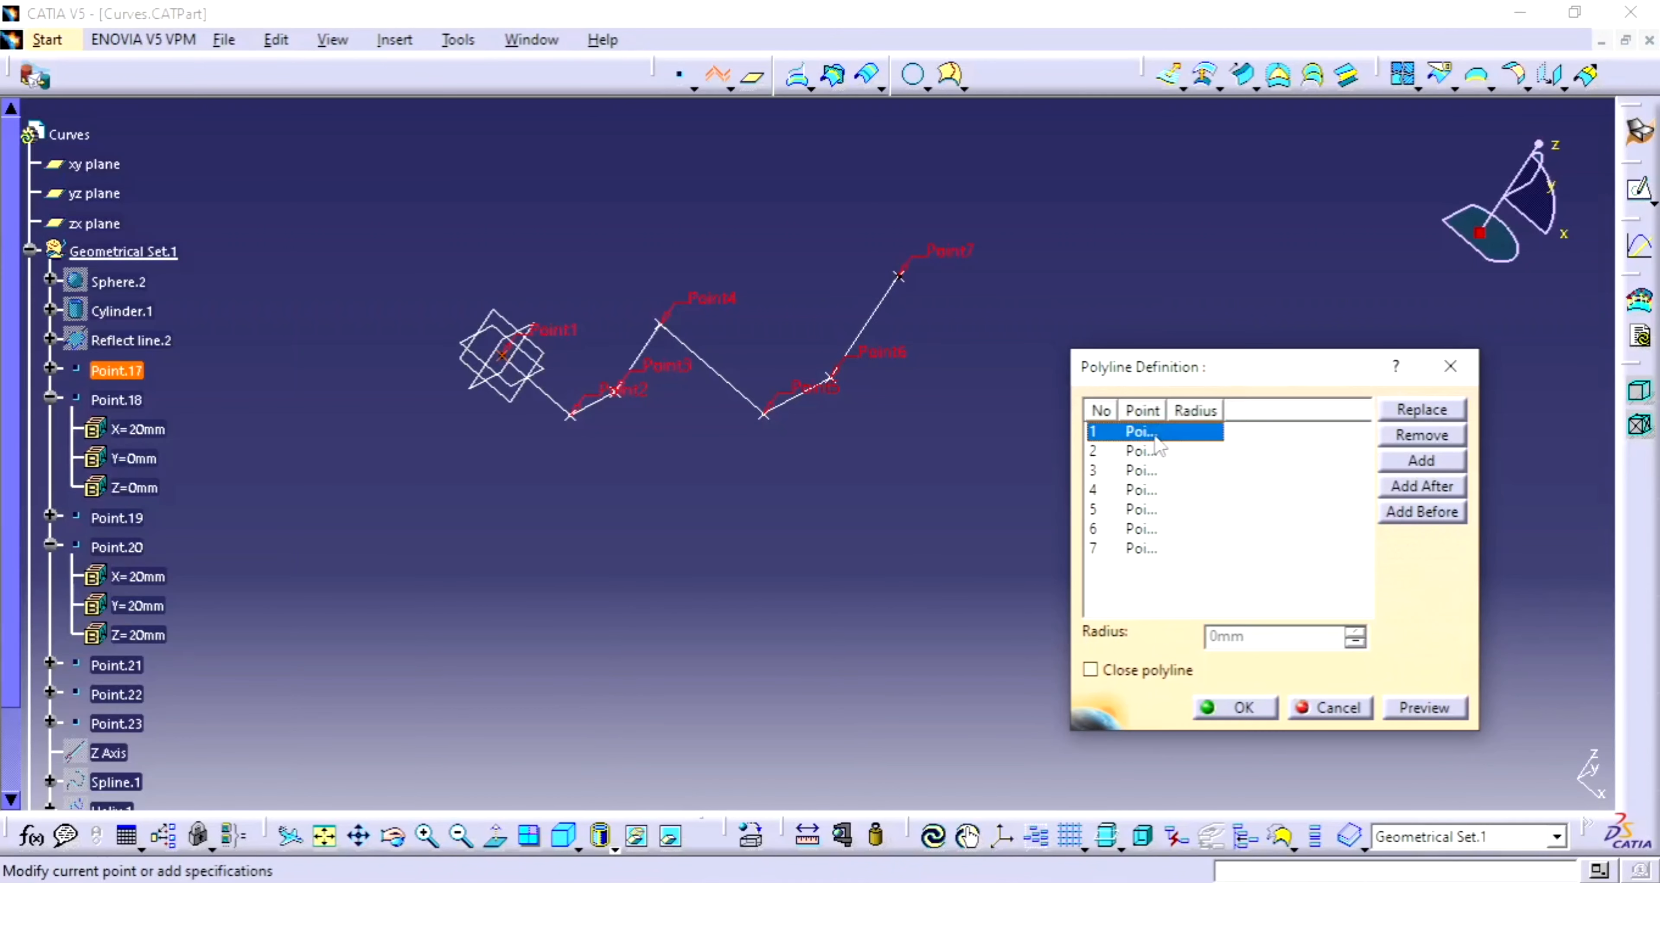
pyautogui.click(1153, 550)
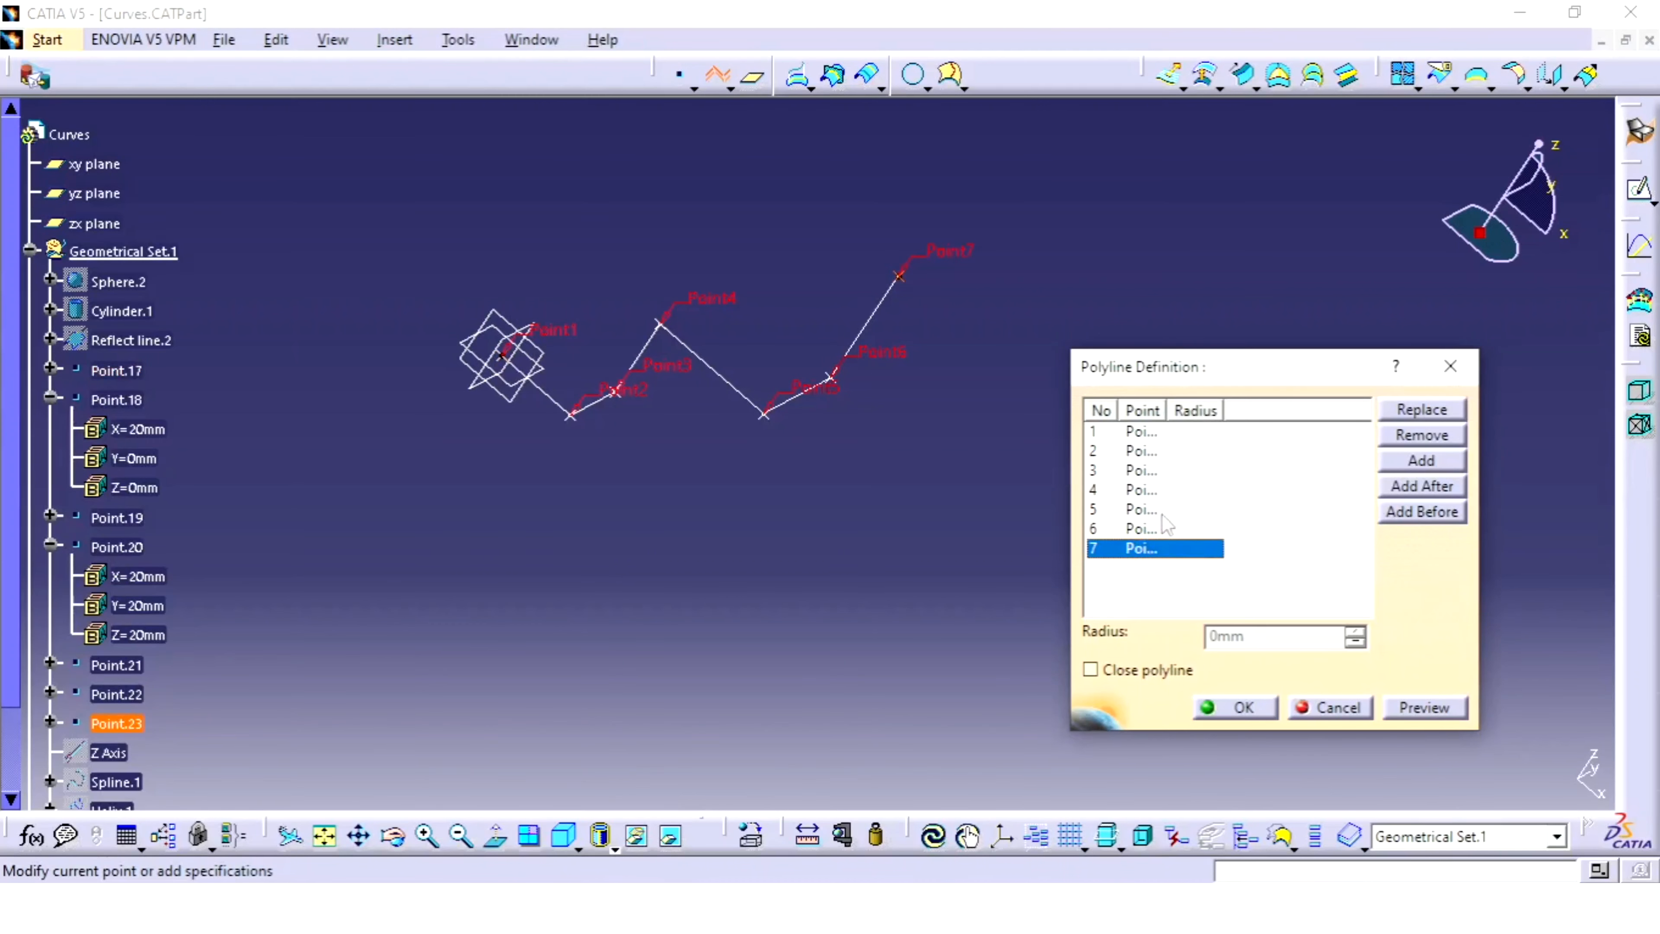
pyautogui.click(1151, 433)
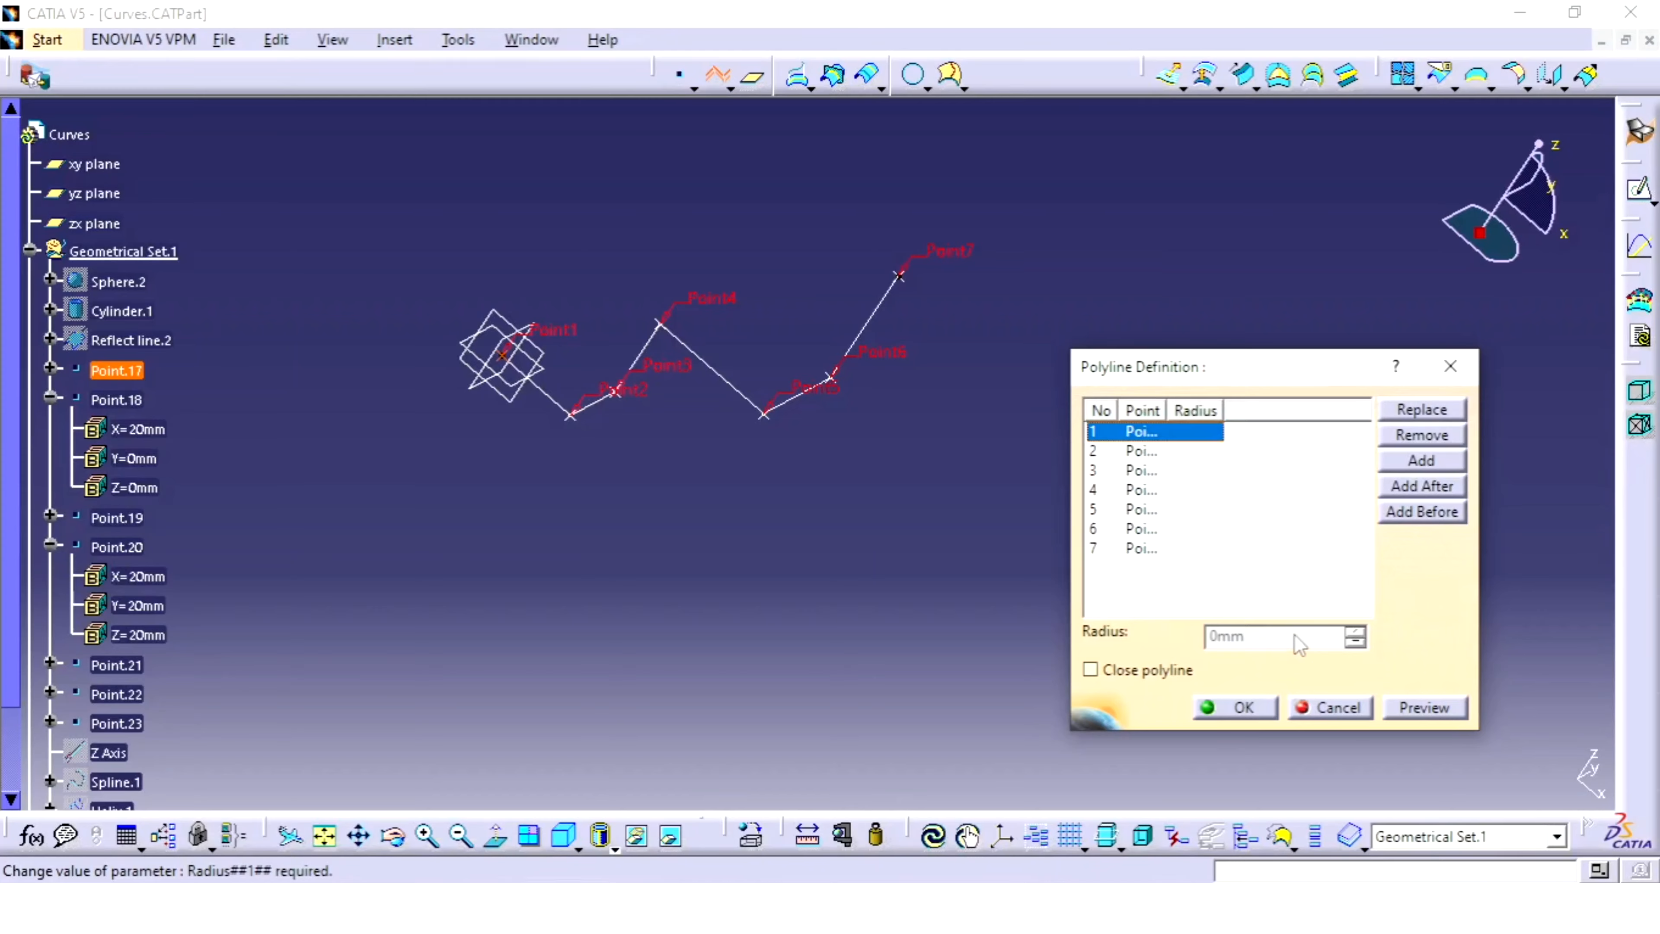
pyautogui.click(1142, 451)
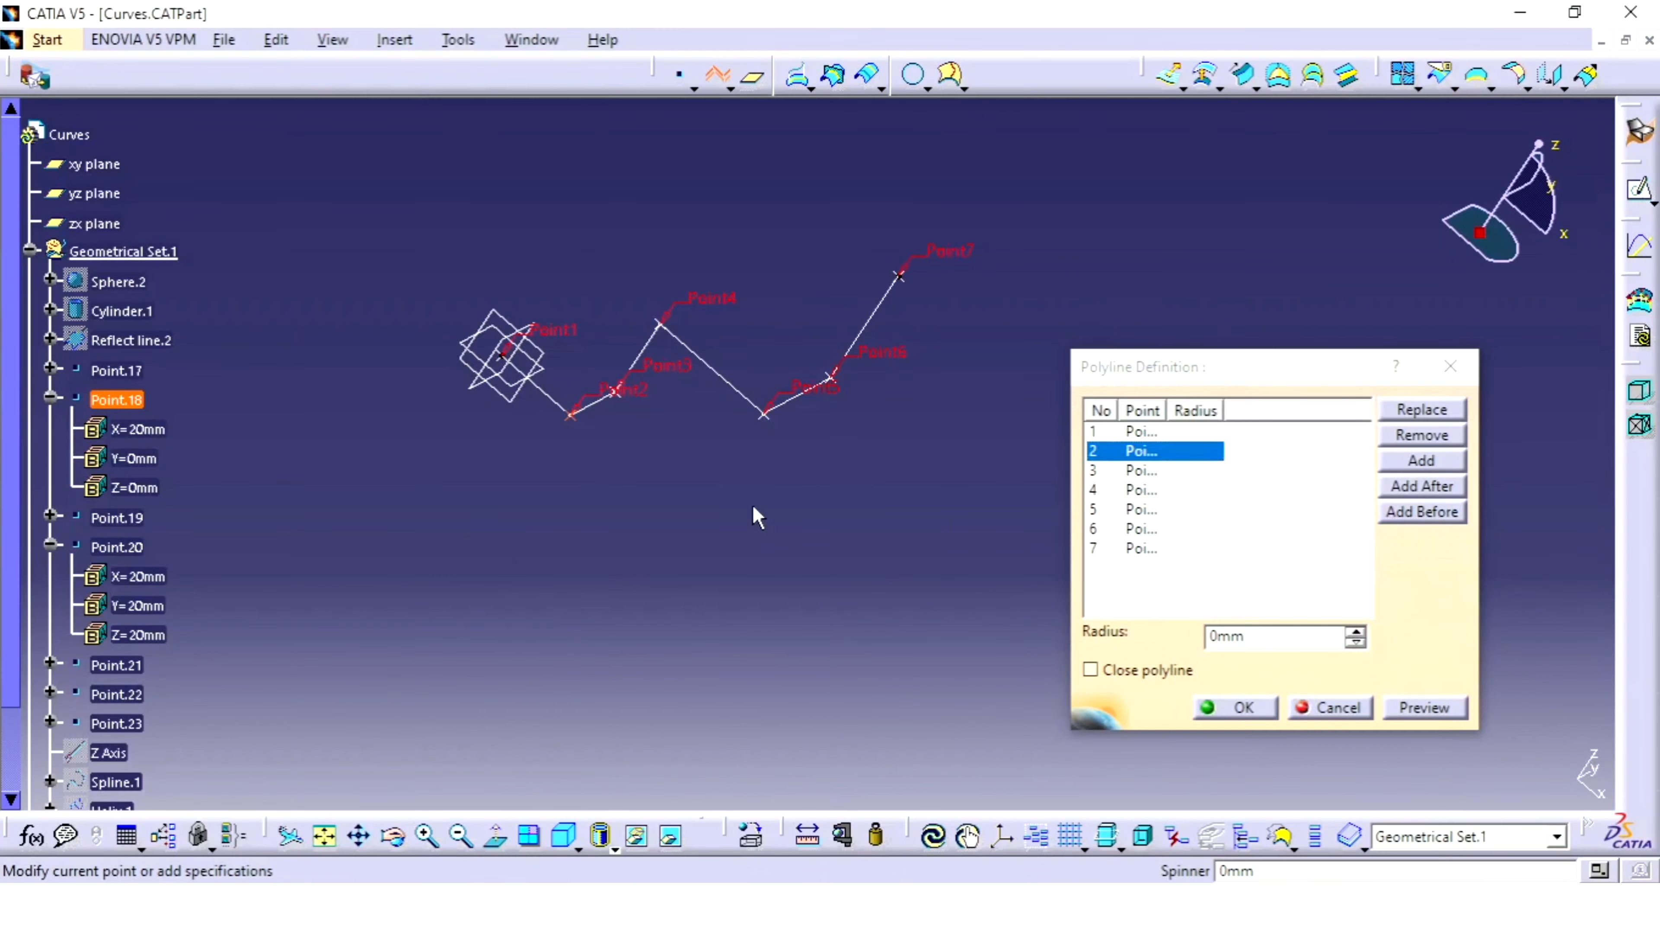
pyautogui.moveTo(752, 507); pyautogui.dragTo(801, 381, button='middle')
pyautogui.moveTo(538, 419); pyautogui.dragTo(694, 455, button='middle')
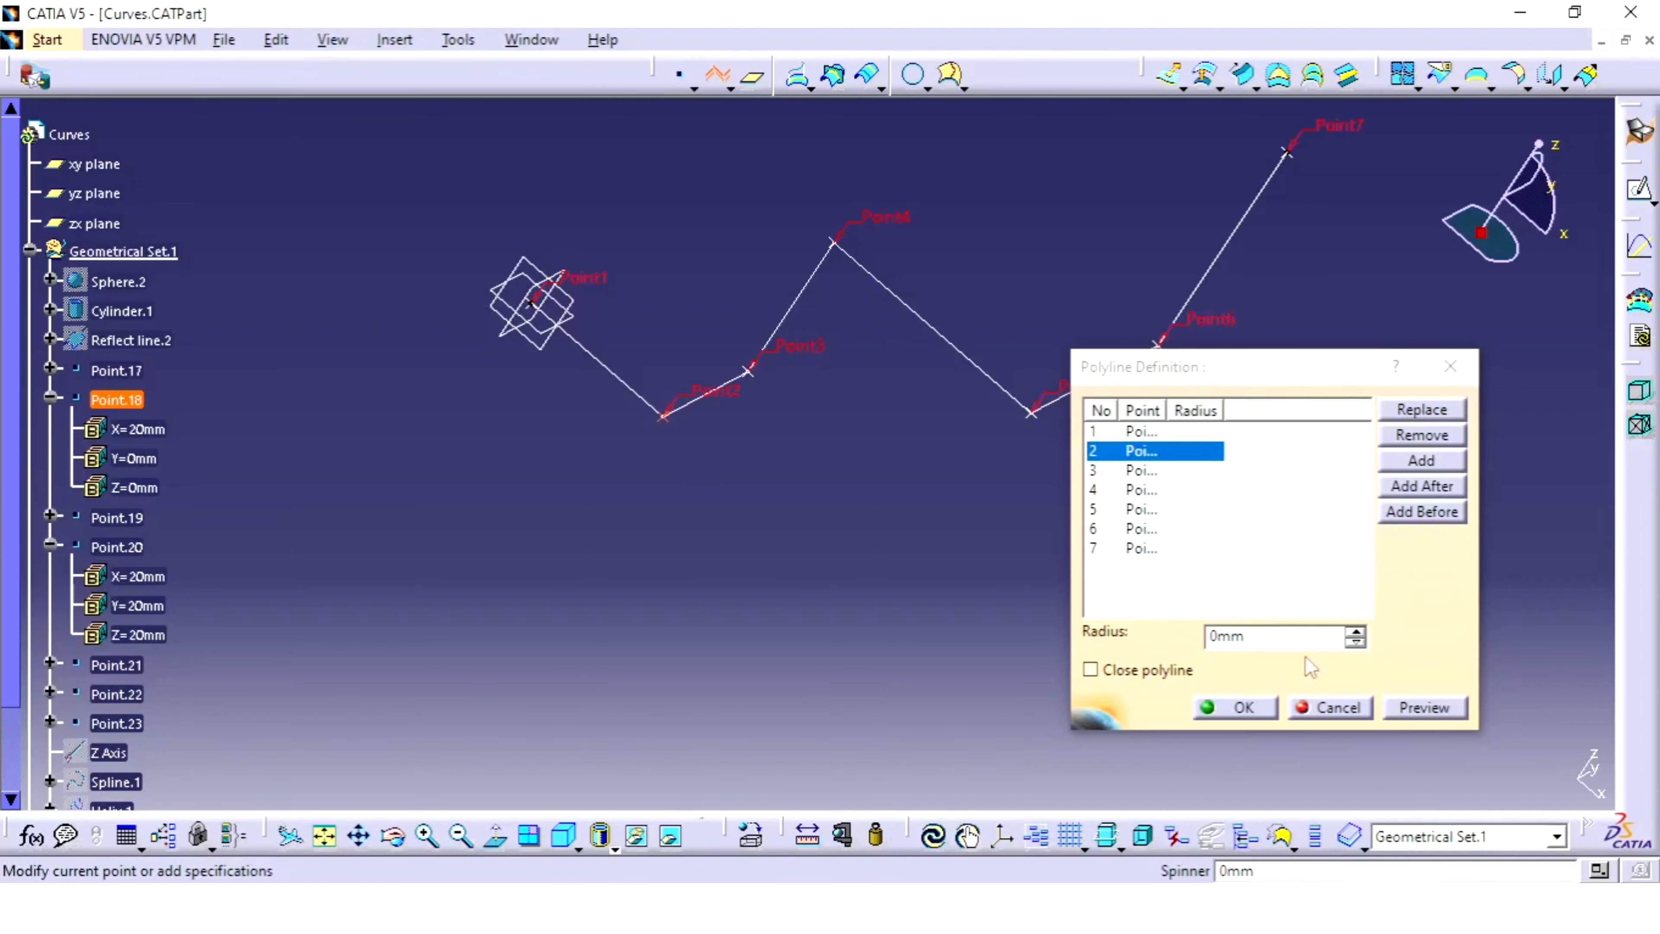
pyautogui.doubleClick(1279, 634)
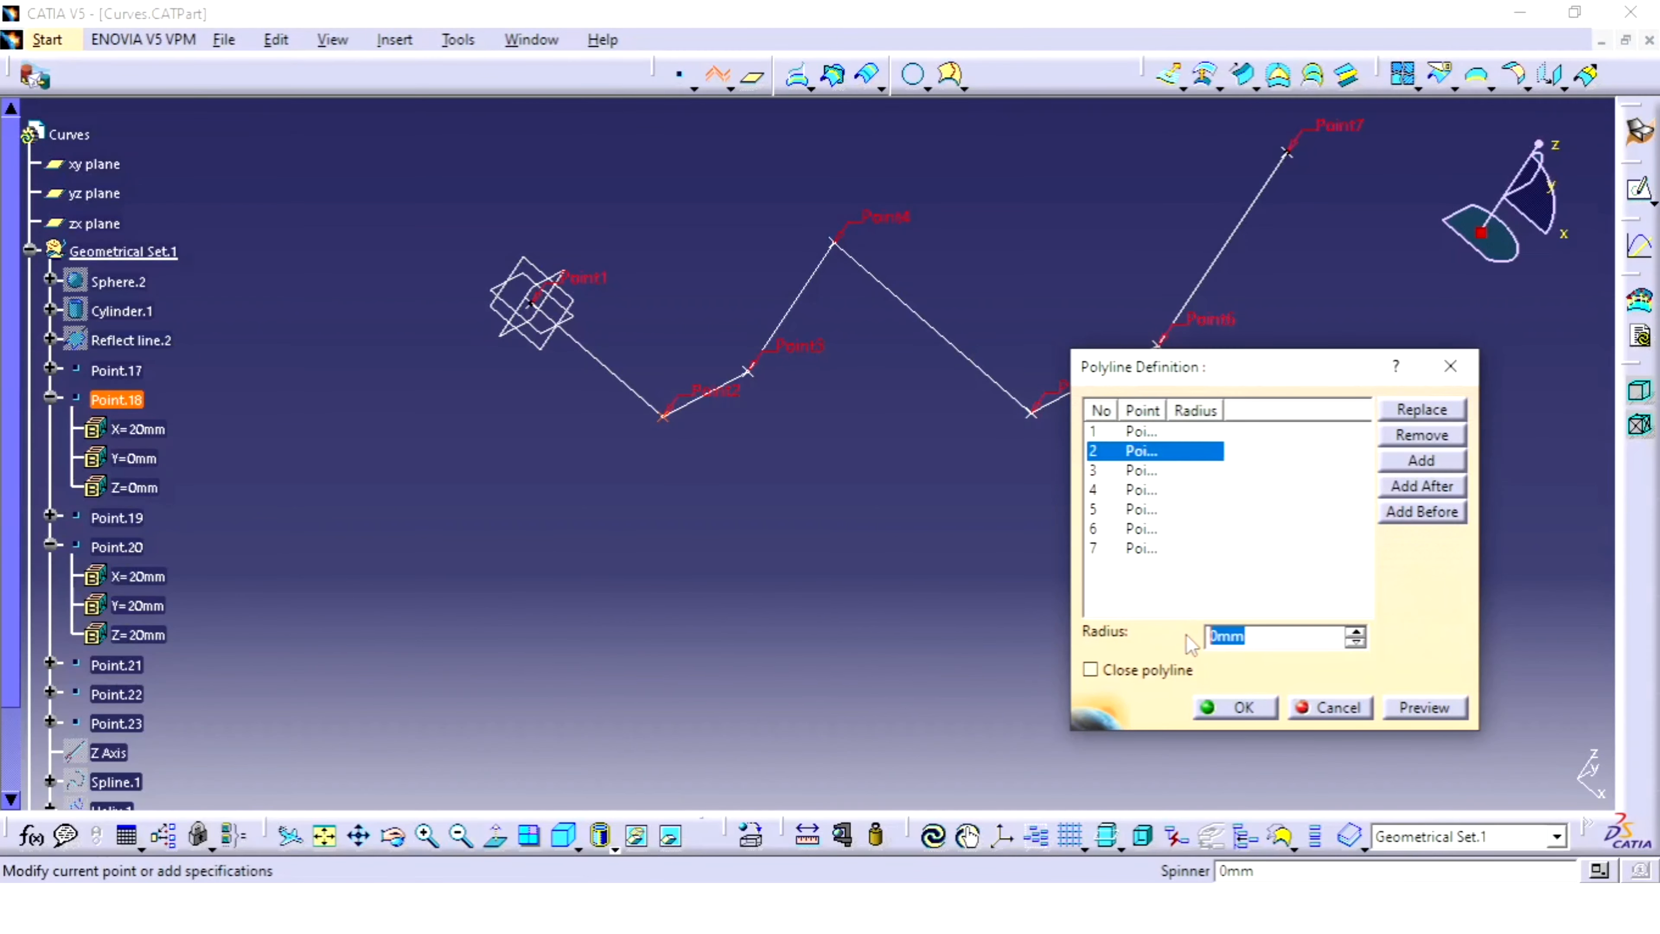
pyautogui.write('50')
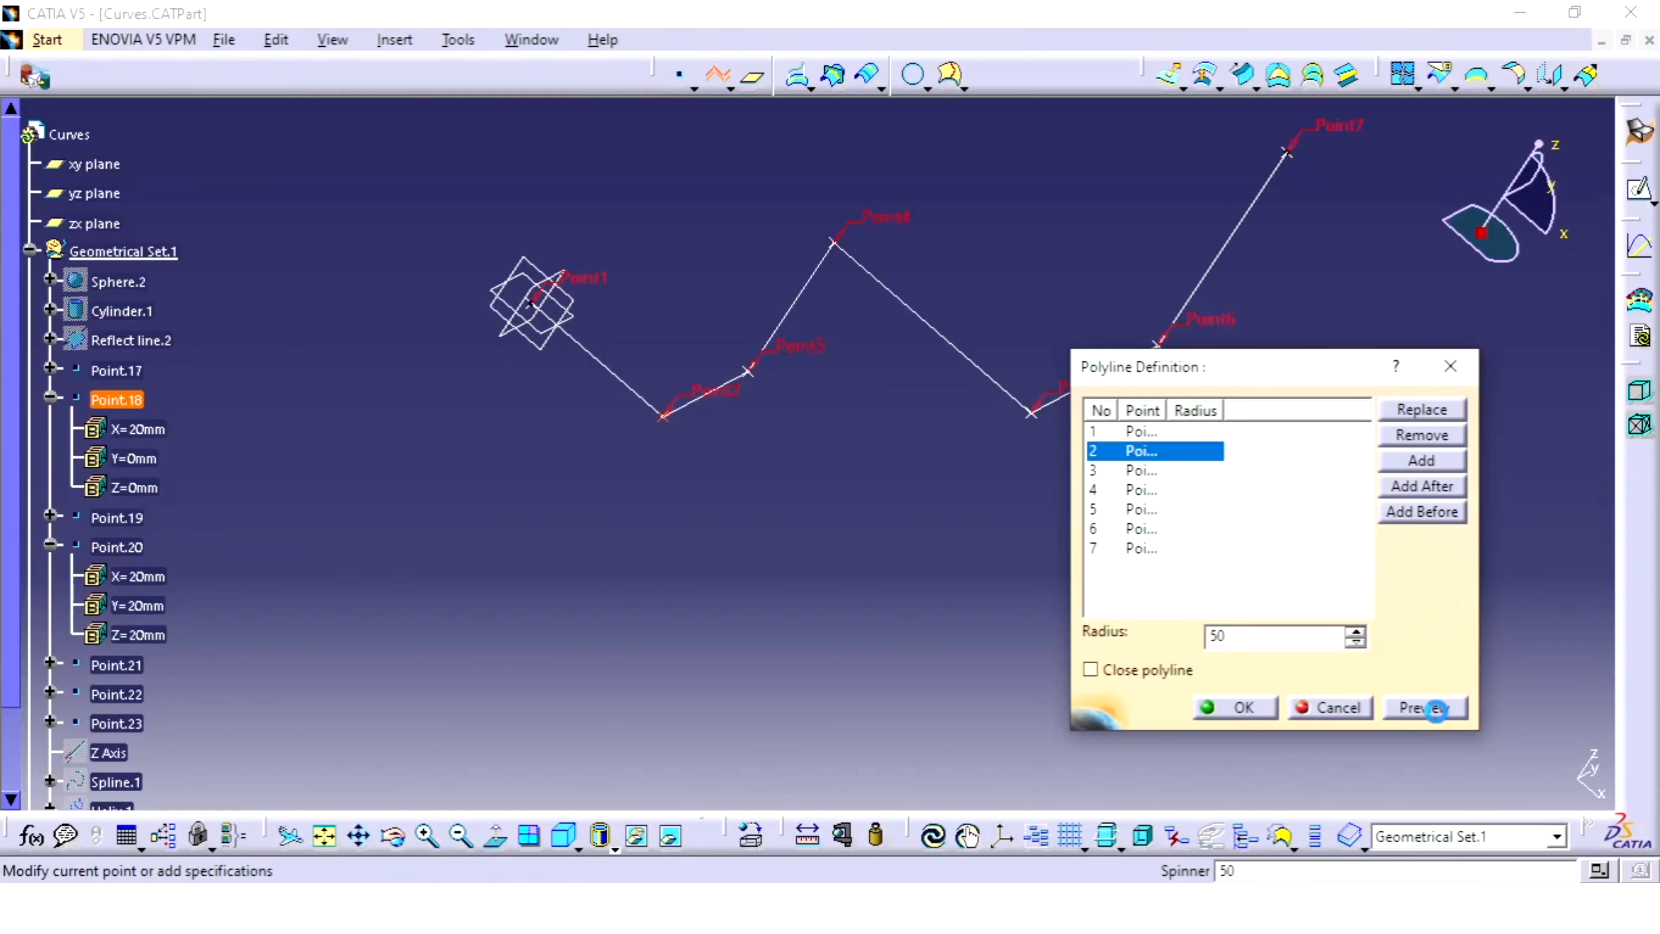
pyautogui.click(1436, 708)
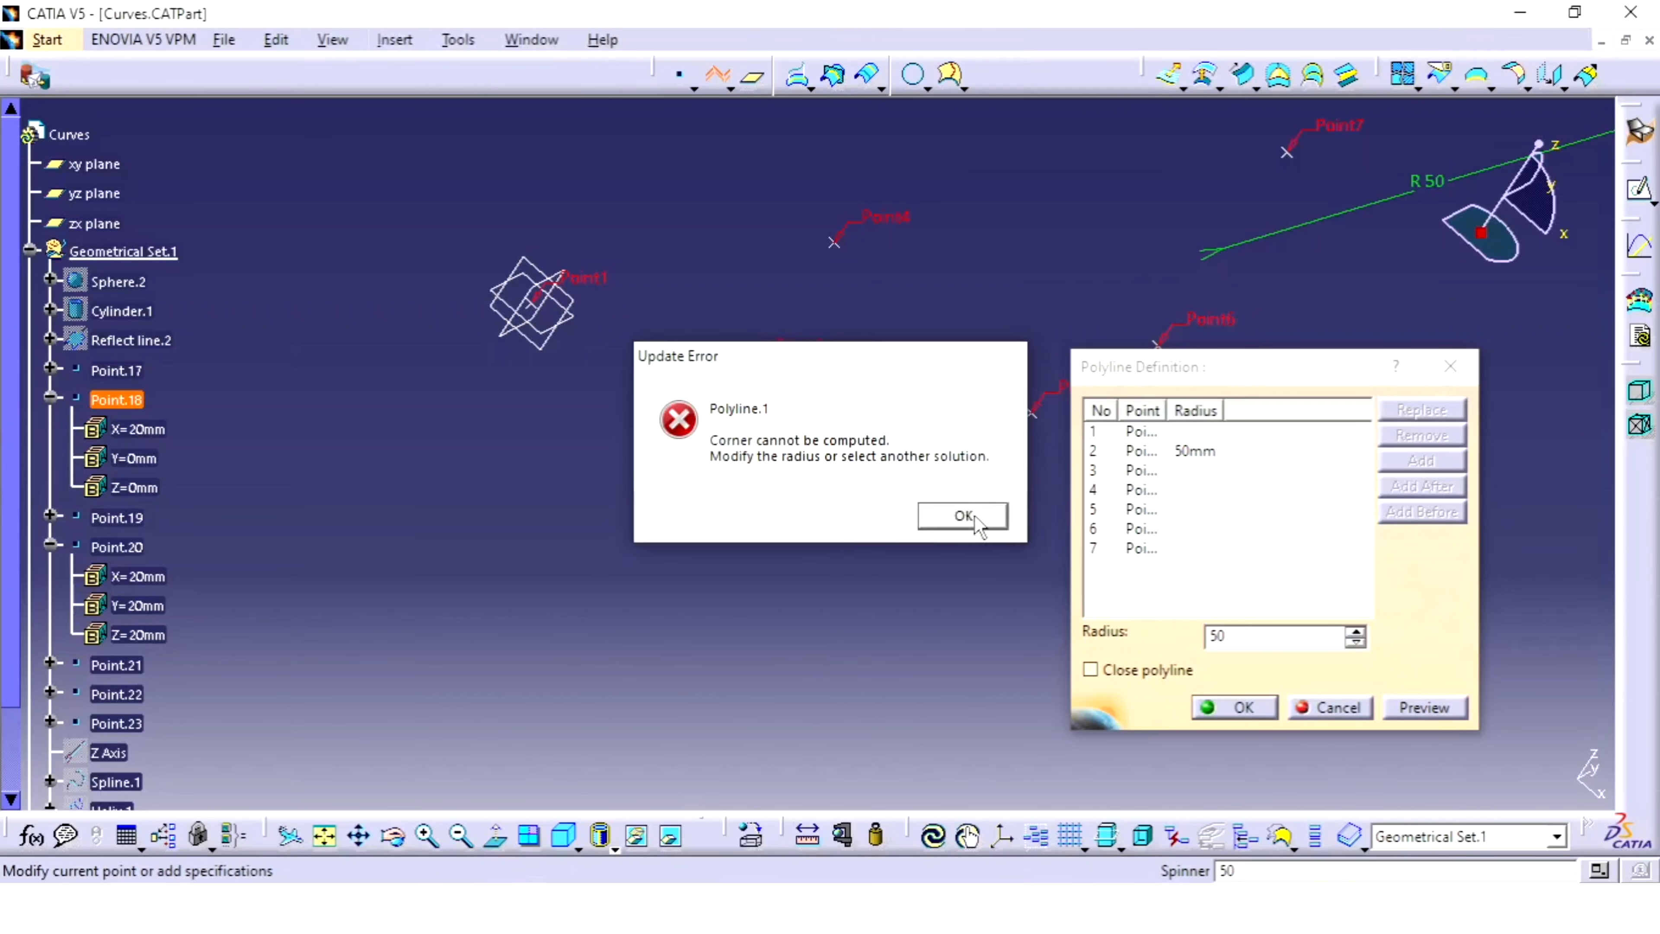
pyautogui.click(951, 516)
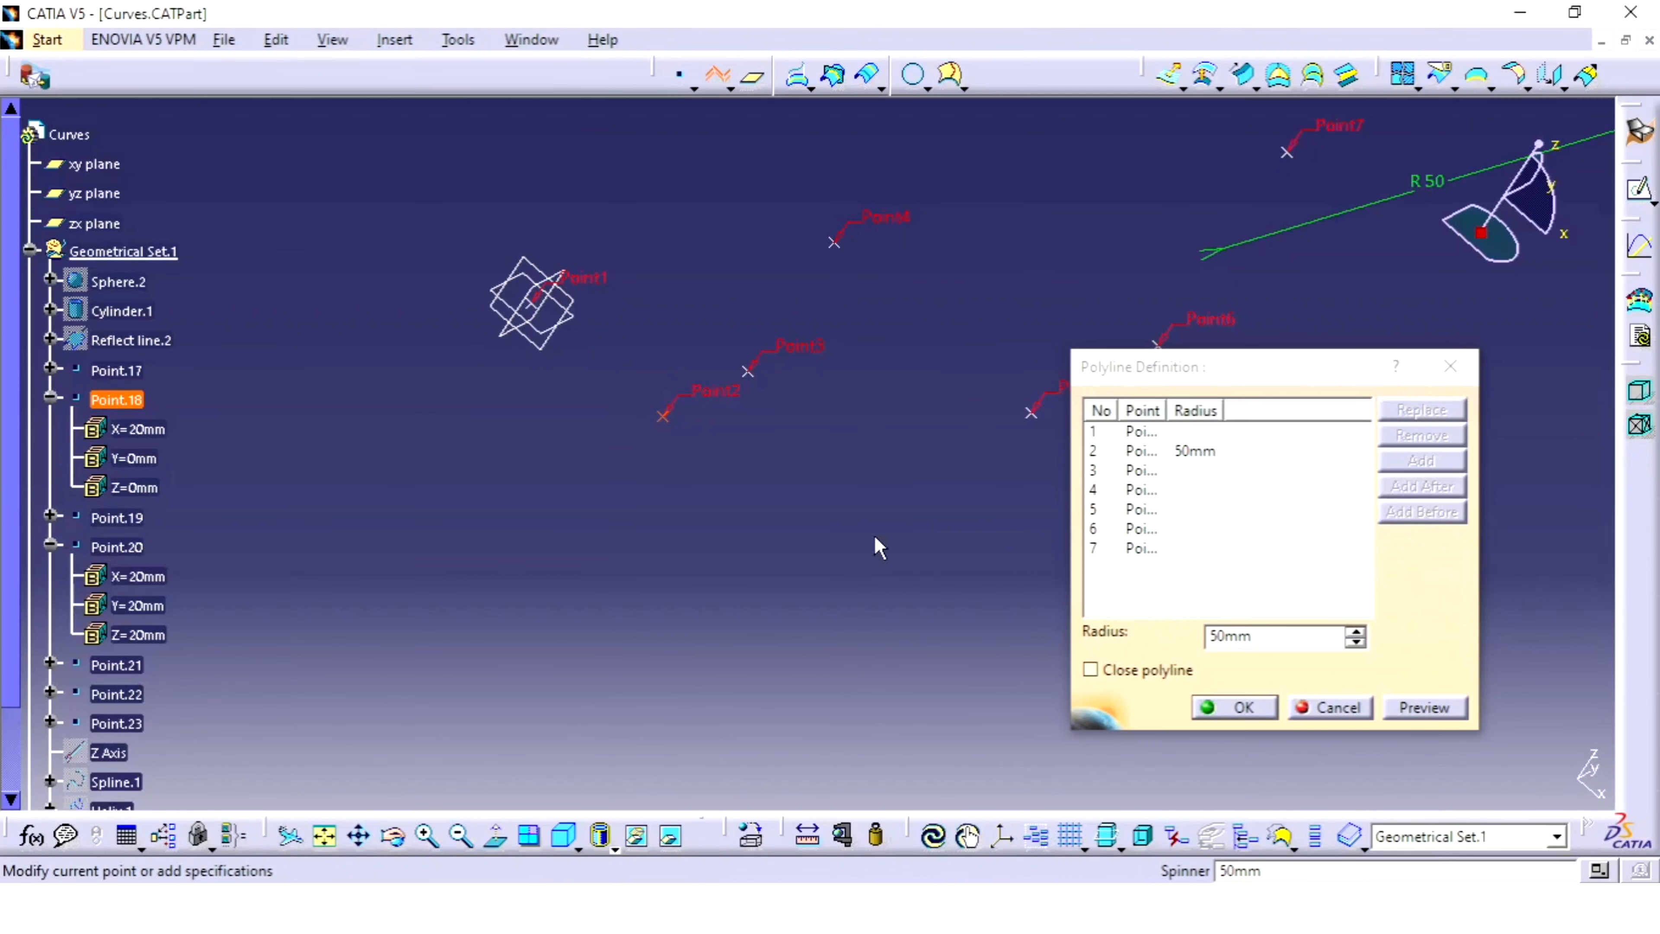
# - Set the corner radius at Point.18 to 5 mm and create the polyline
pyautogui.doubleClick(1282, 633)
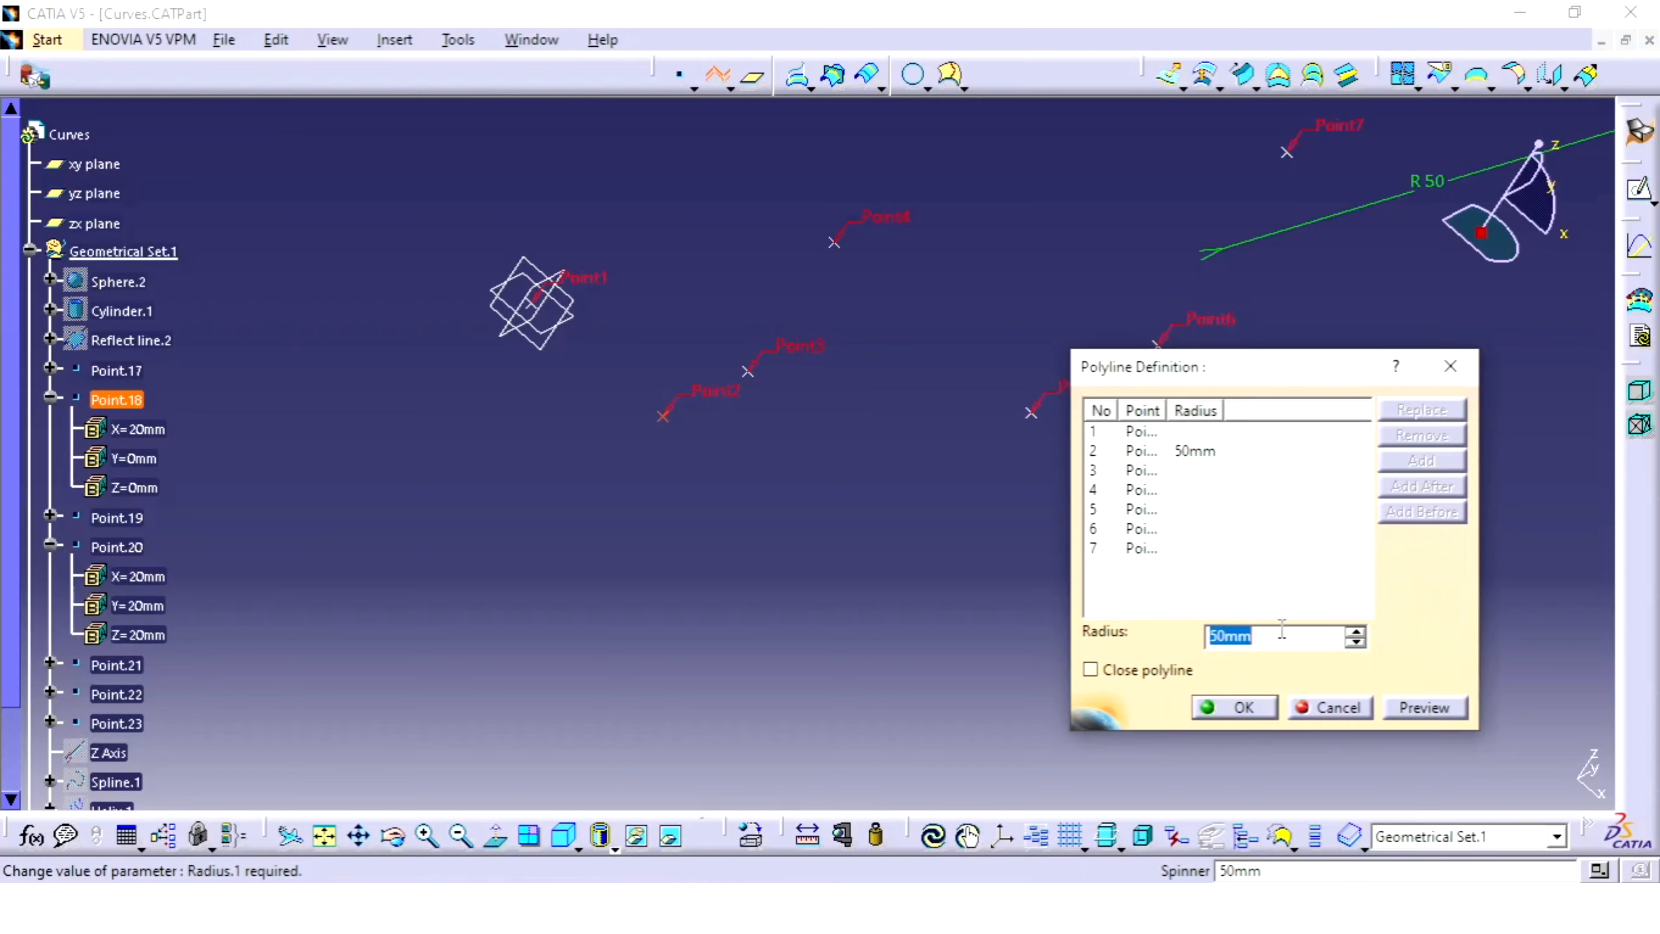
pyautogui.write('5')
pyautogui.press('Return')
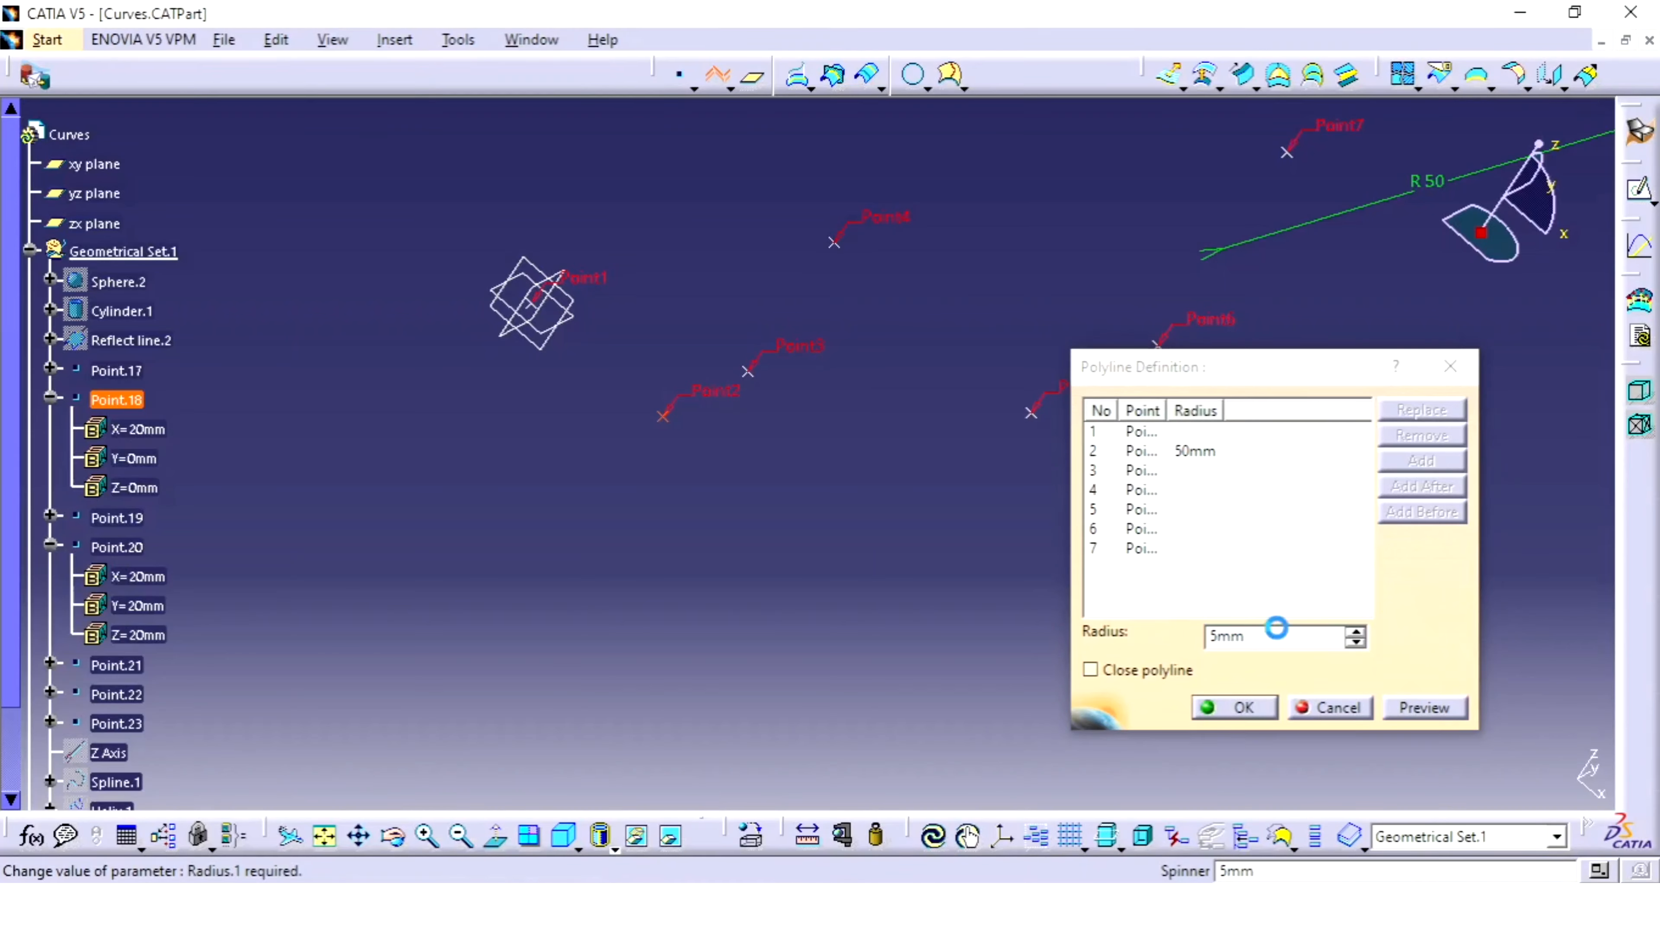
pyautogui.press('Return')
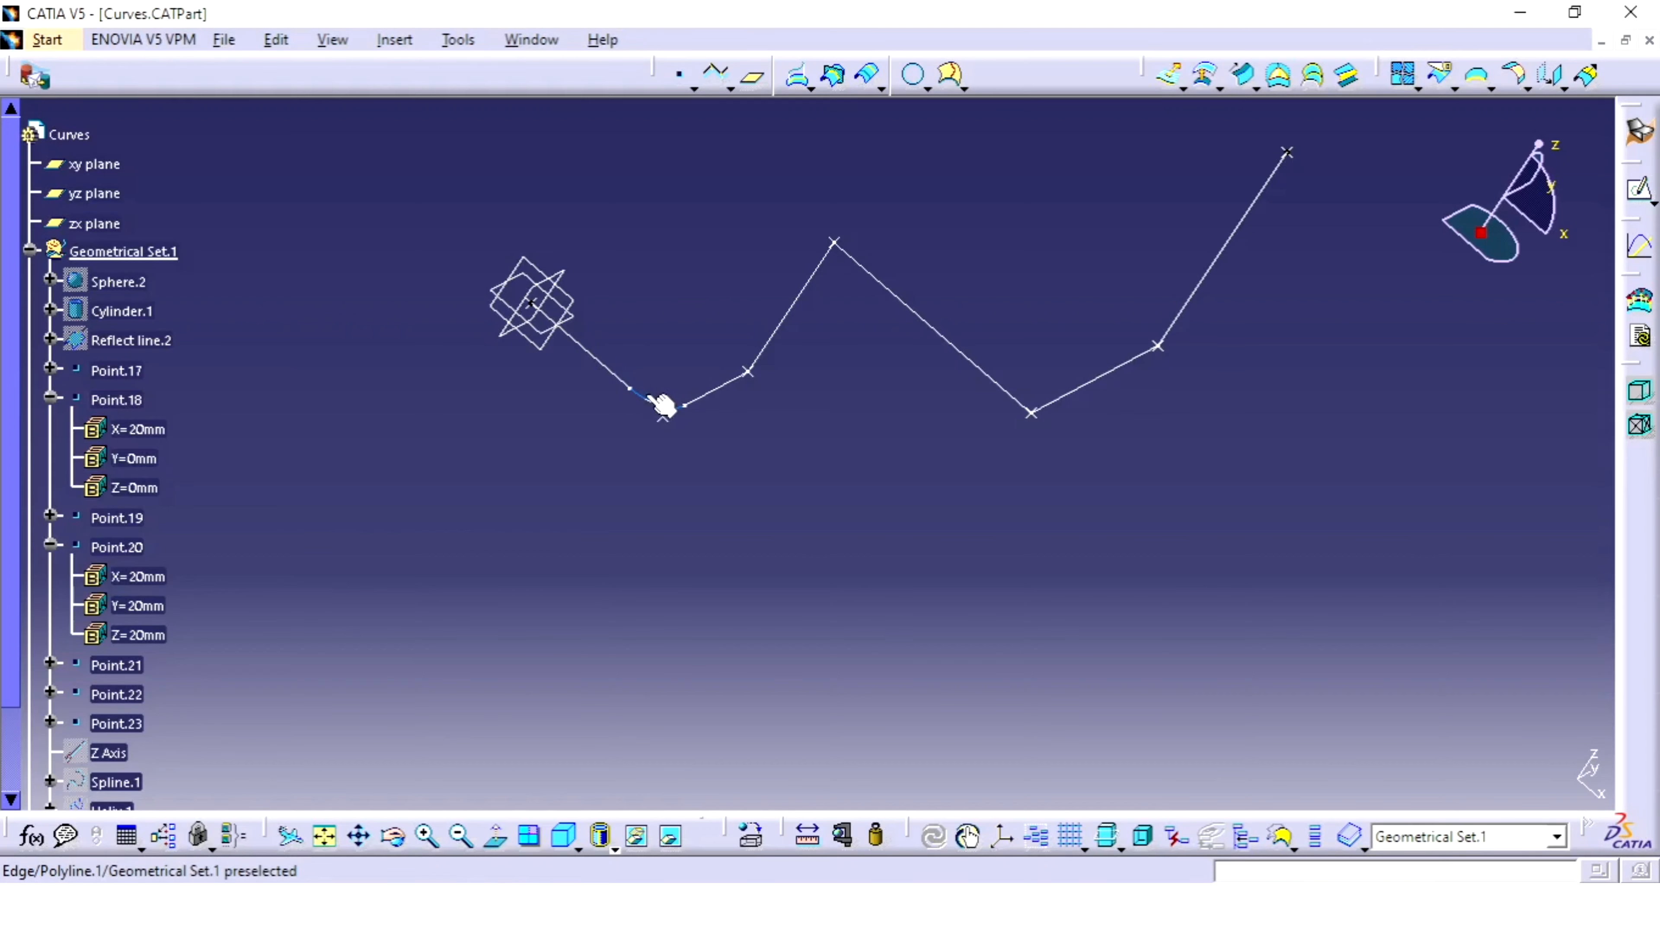
# - Reopen the polyline's definition and set the corner radius at Point.19 to 2 mm
pyautogui.doubleClick(659, 401)
pyautogui.moveTo(683, 468); pyautogui.dragTo(683, 406, button='middle')
pyautogui.moveTo(567, 412); pyautogui.dragTo(615, 553, button='middle')
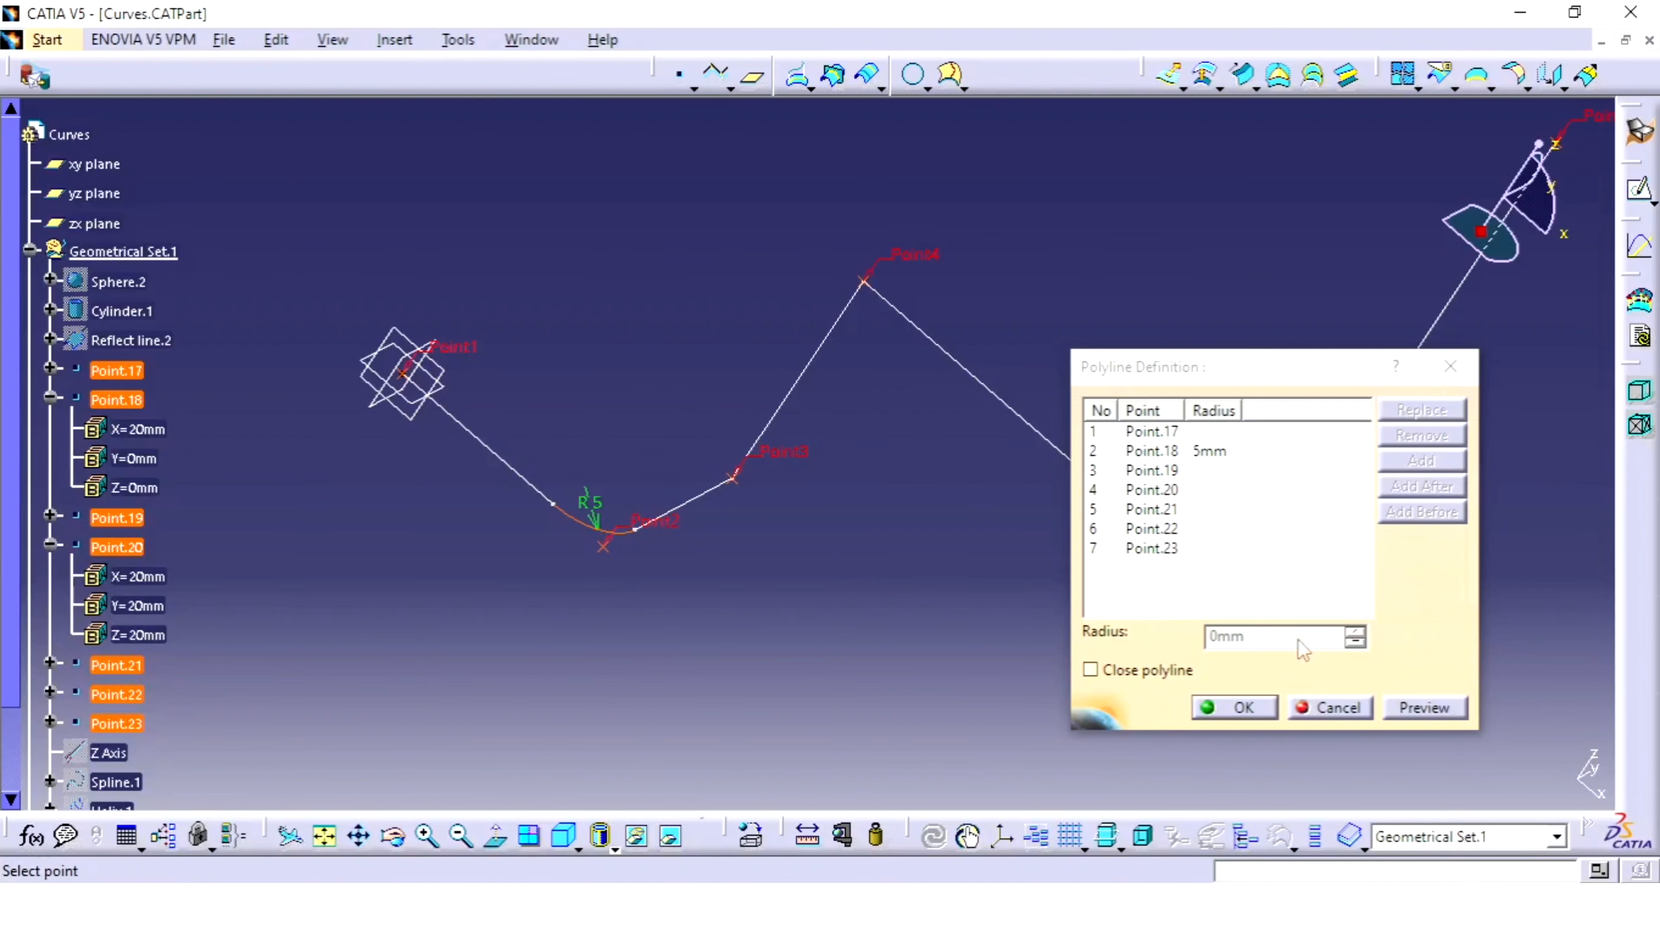
pyautogui.click(1186, 471)
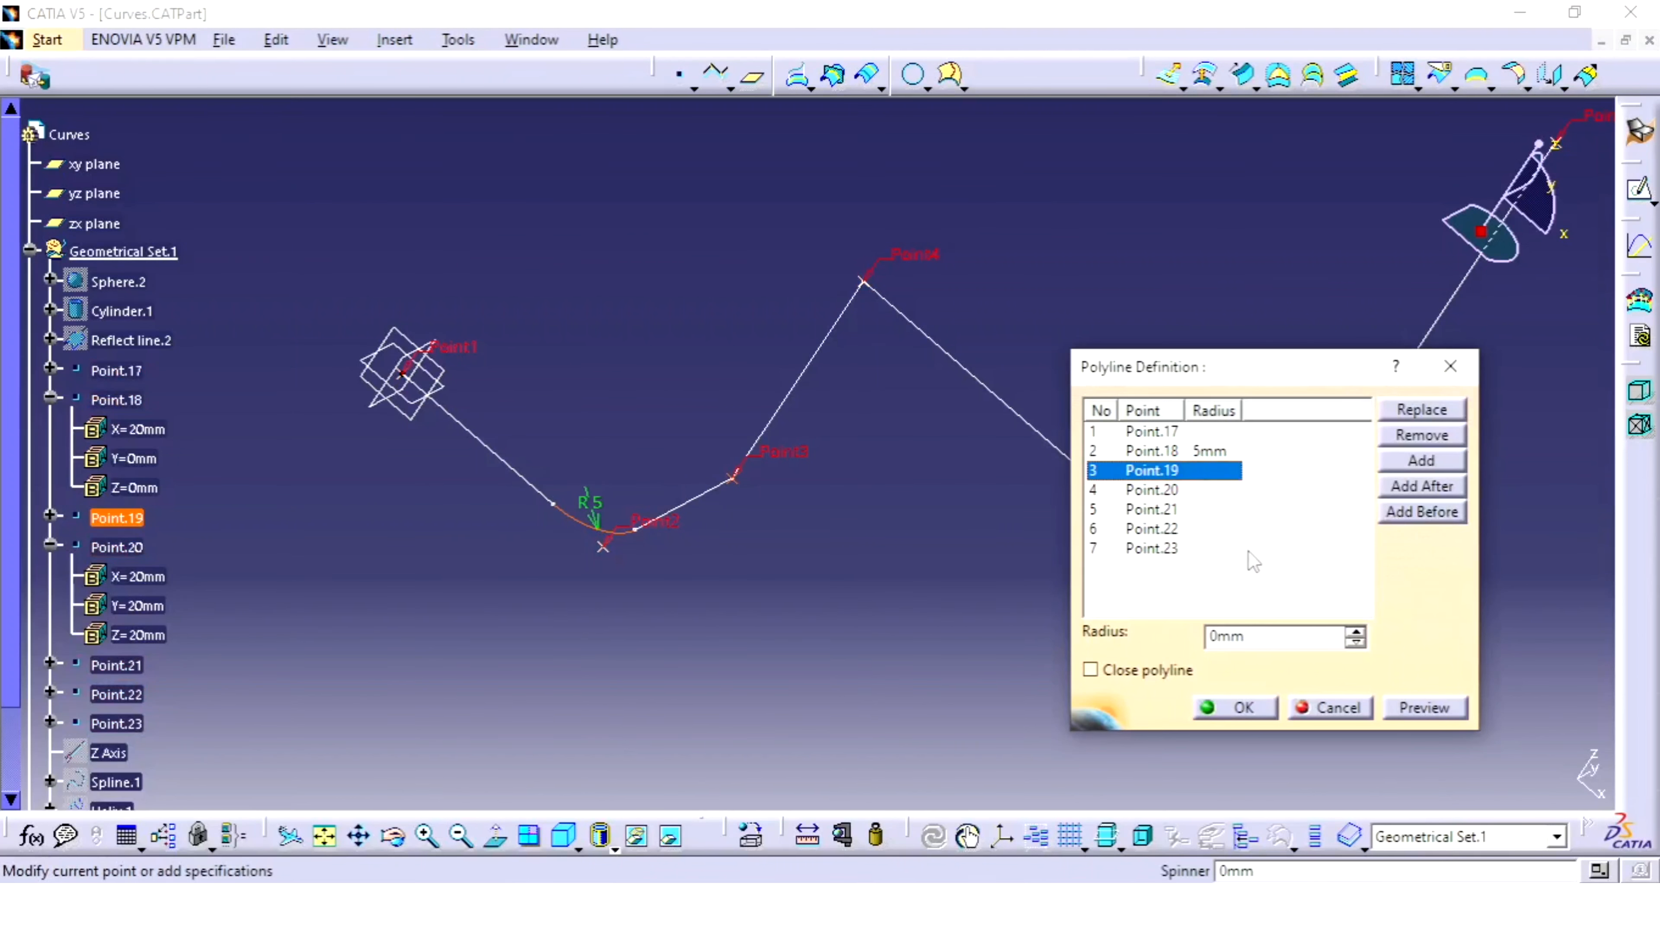
pyautogui.doubleClick(1289, 633)
pyautogui.write('2')
pyautogui.click(1189, 490)
pyautogui.click(1263, 637)
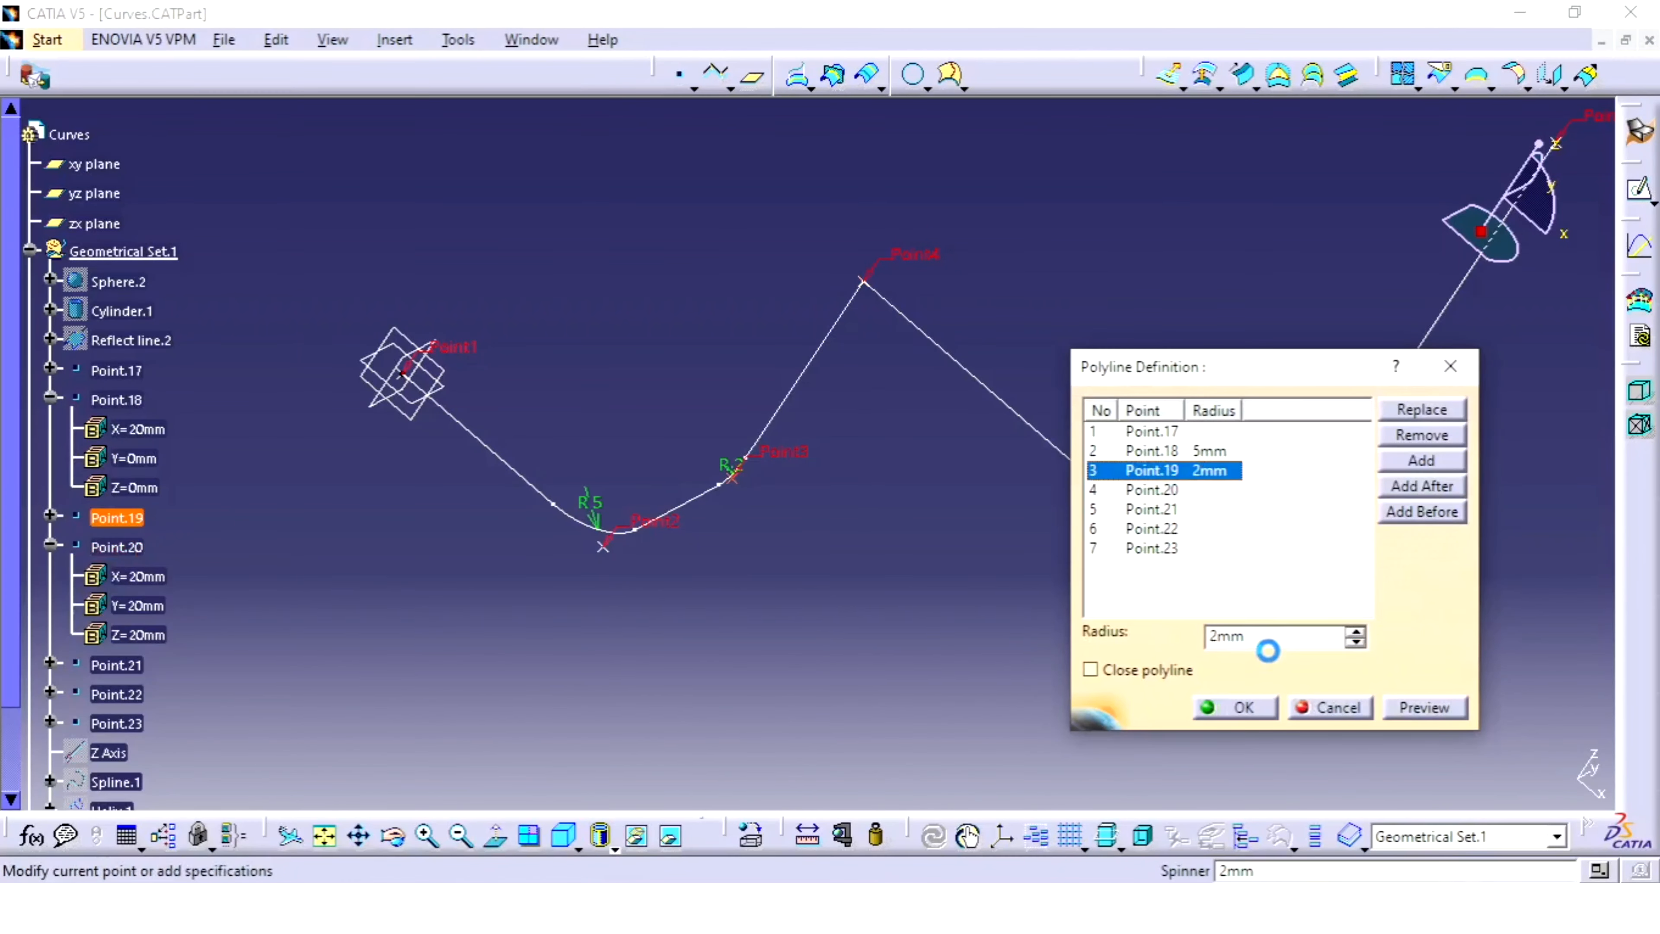
# - Set the polyline's corner radius at Point.20 to 3 mm
pyautogui.click(1181, 490)
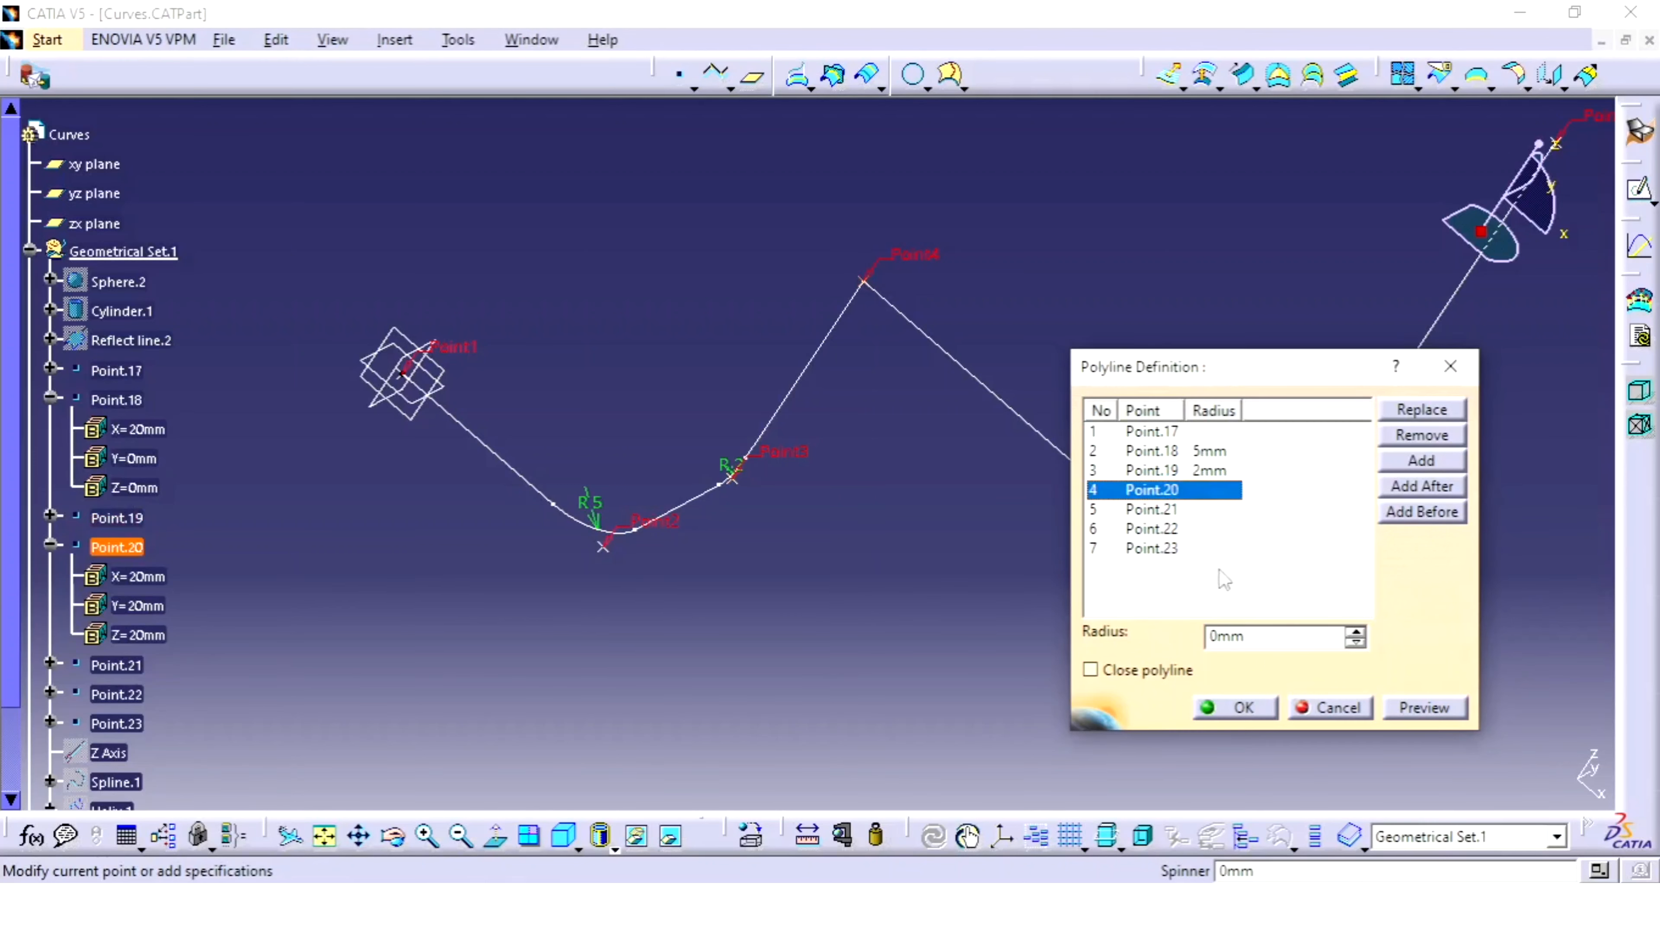
pyautogui.click(1260, 637)
pyautogui.doubleClick(1260, 636)
pyautogui.write('3')
# - Set the polyline's corner radius to 5 mm at Point.21 and 10 mm at Point.22
pyautogui.click(1168, 509)
pyautogui.doubleClick(1260, 637)
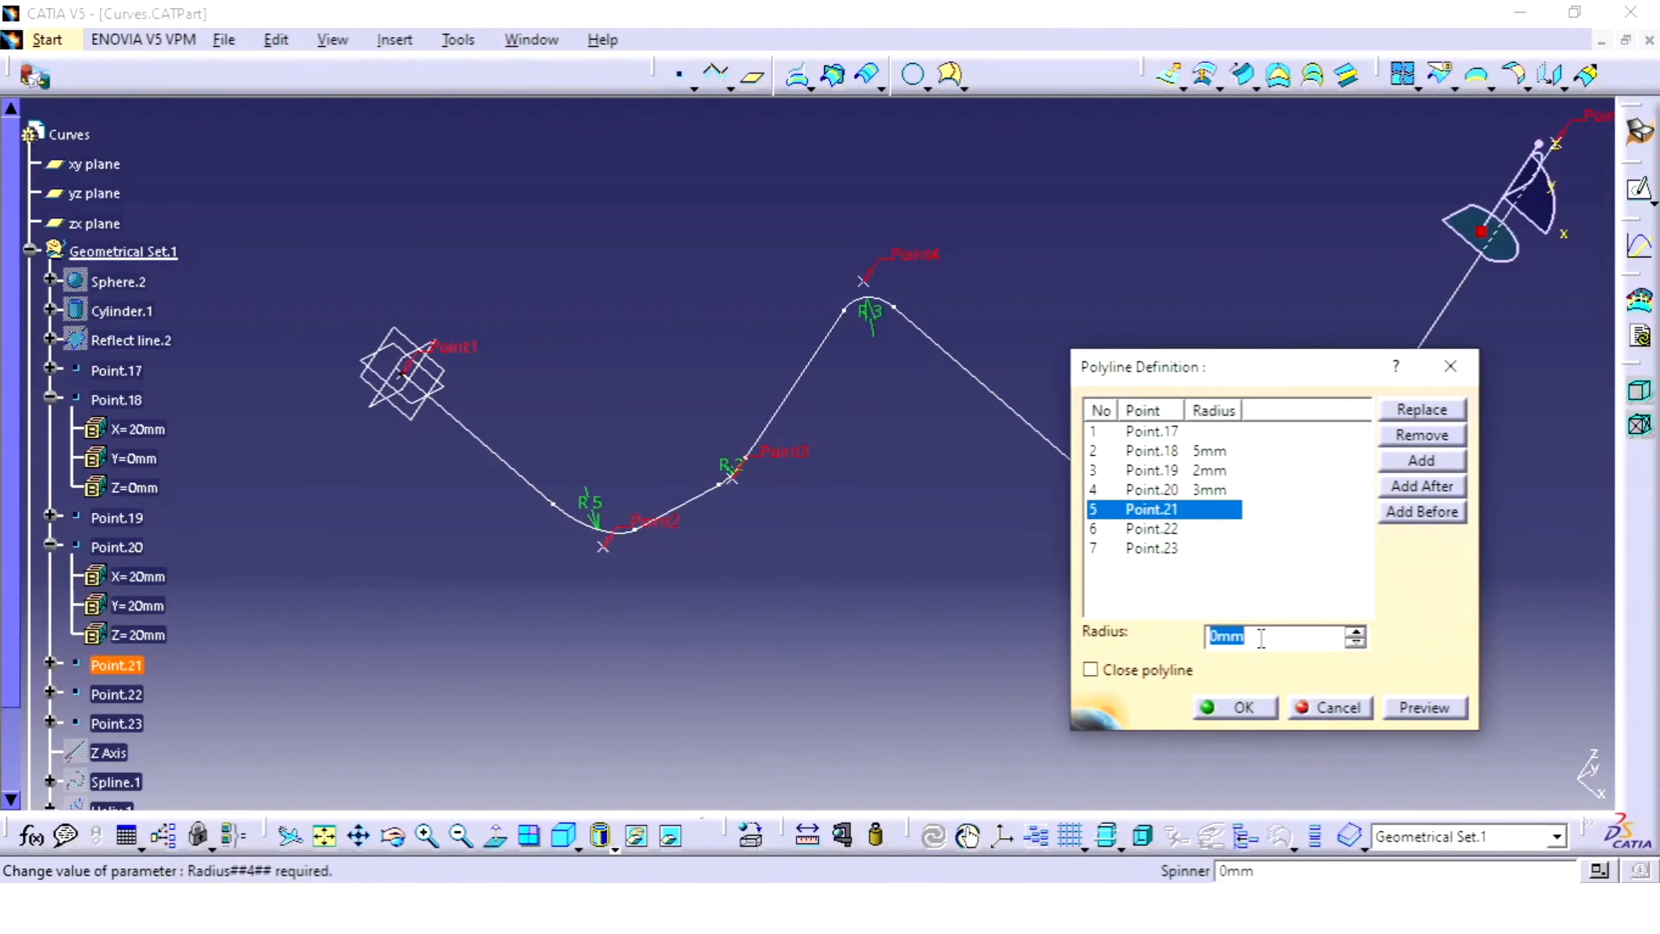
pyautogui.write('5')
pyautogui.click(1153, 527)
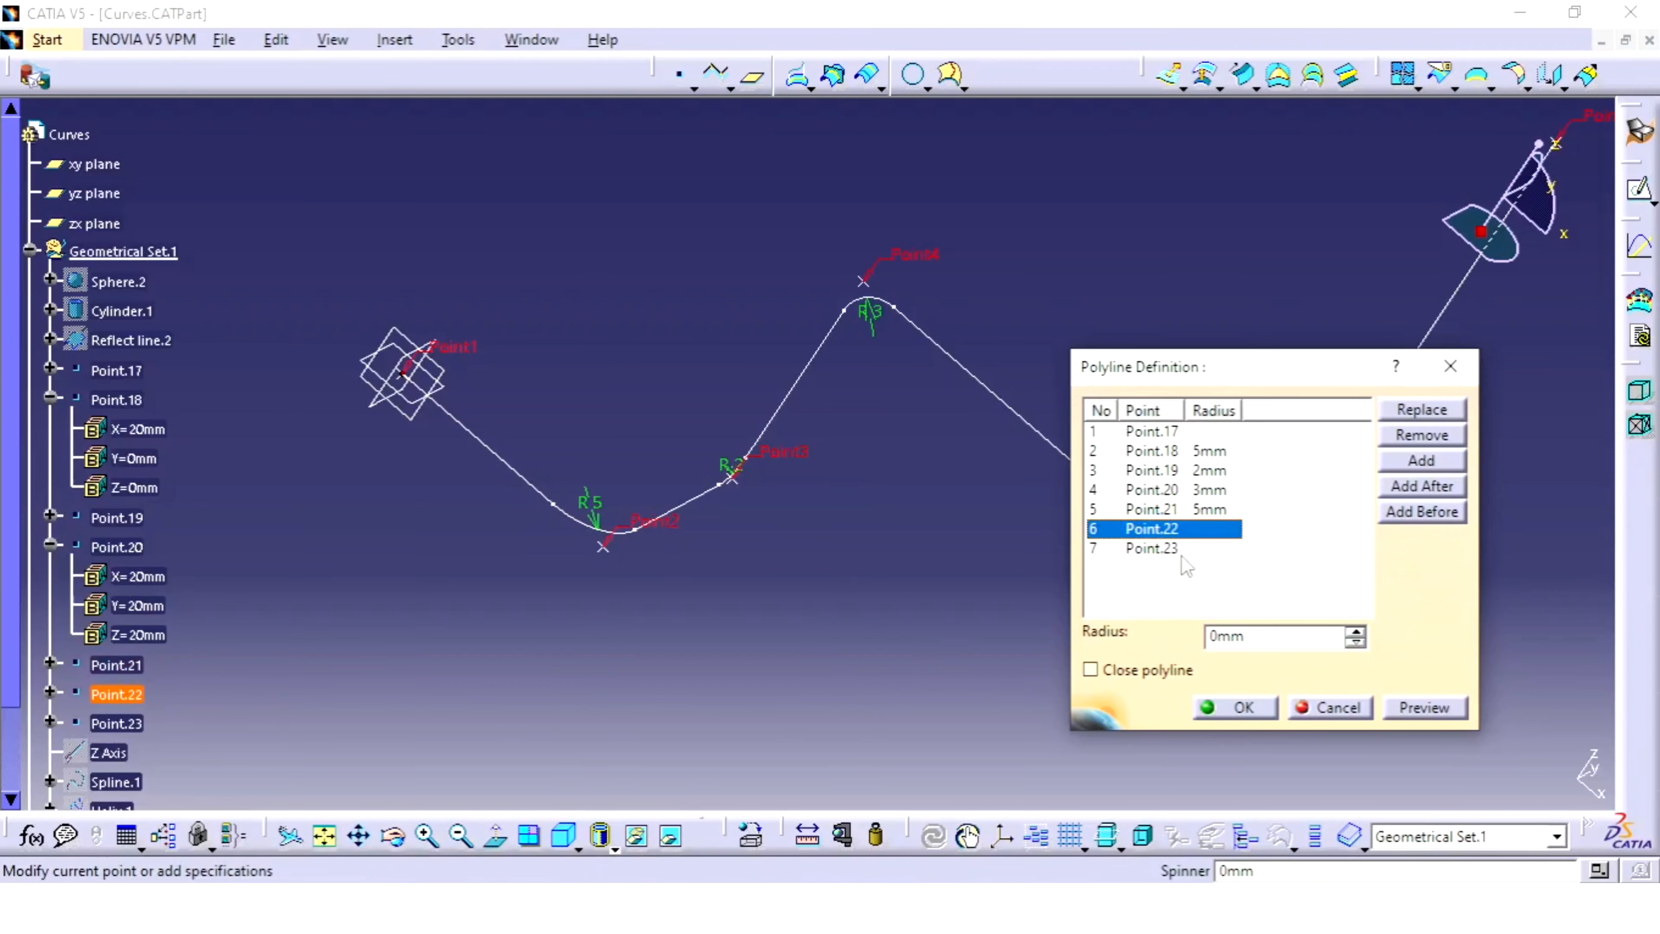
pyautogui.write('10')
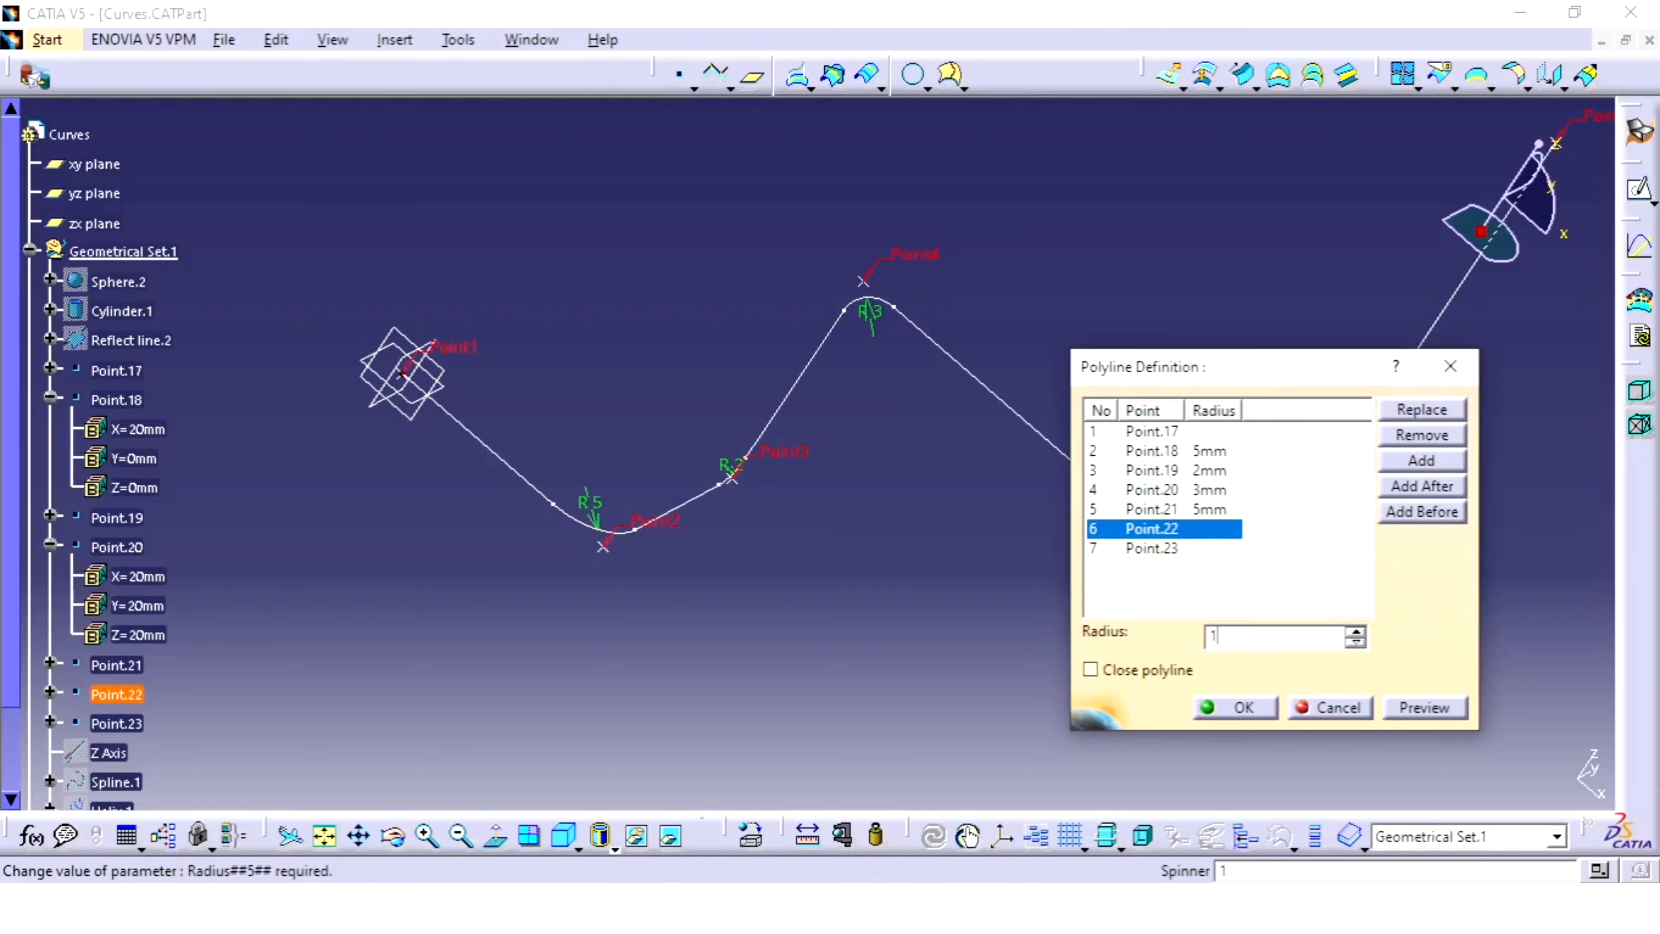
pyautogui.press('Return')
# - Close the polyline between its last point, Point.23, and its first point, Point.17
pyautogui.click(1162, 549)
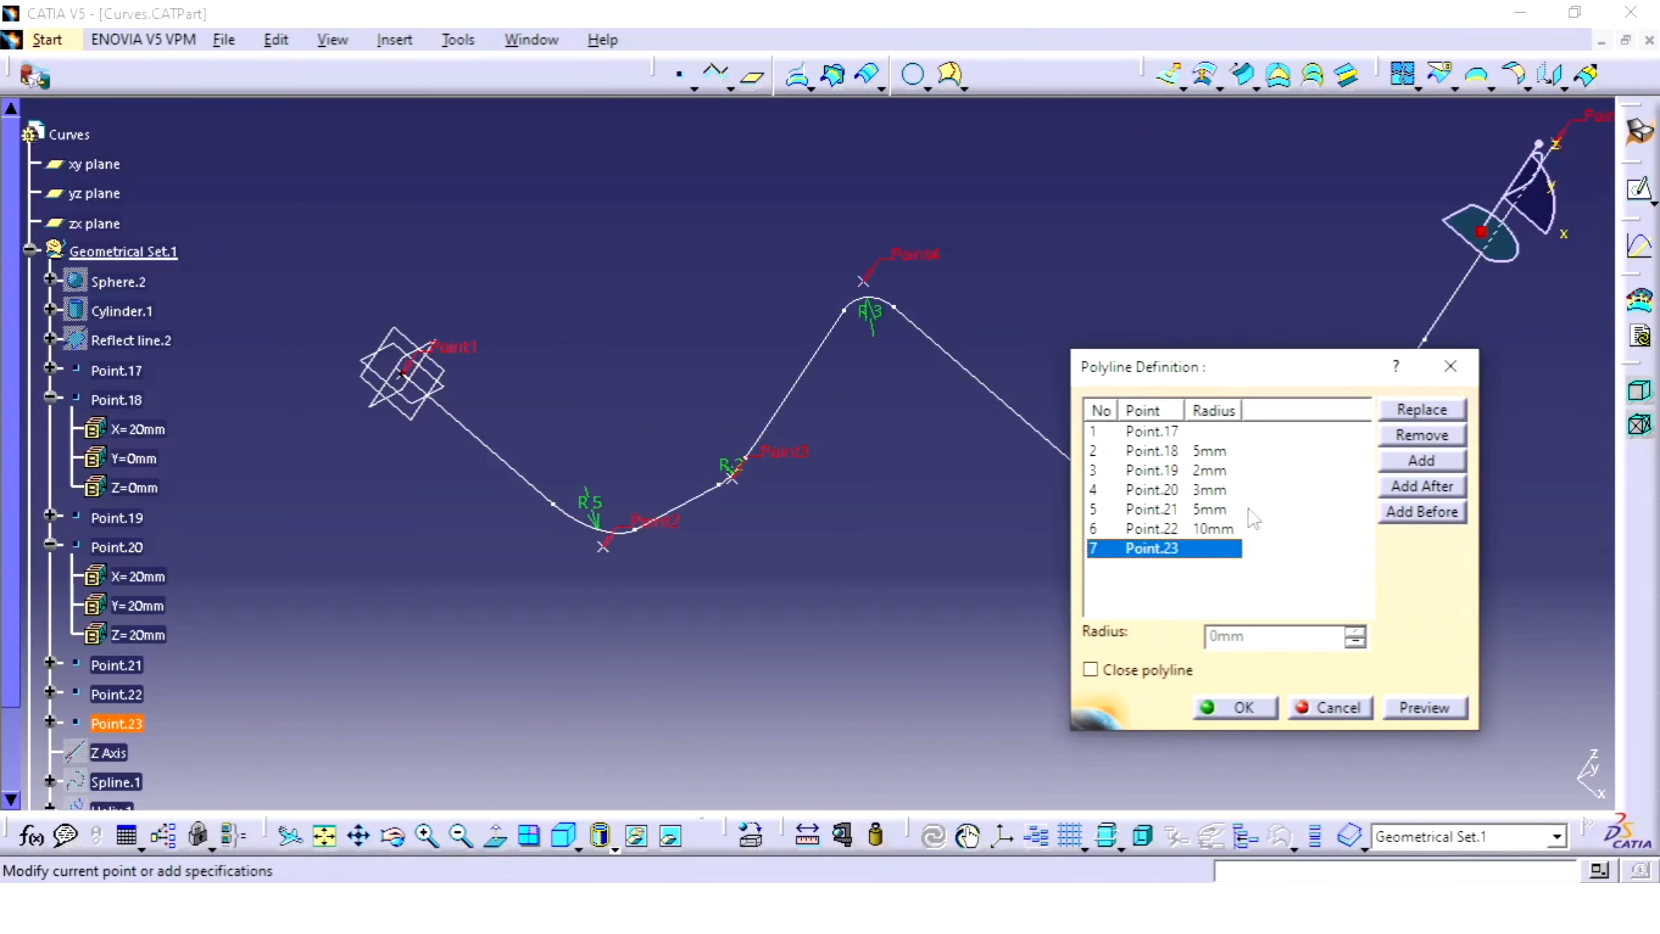
pyautogui.click(1176, 433)
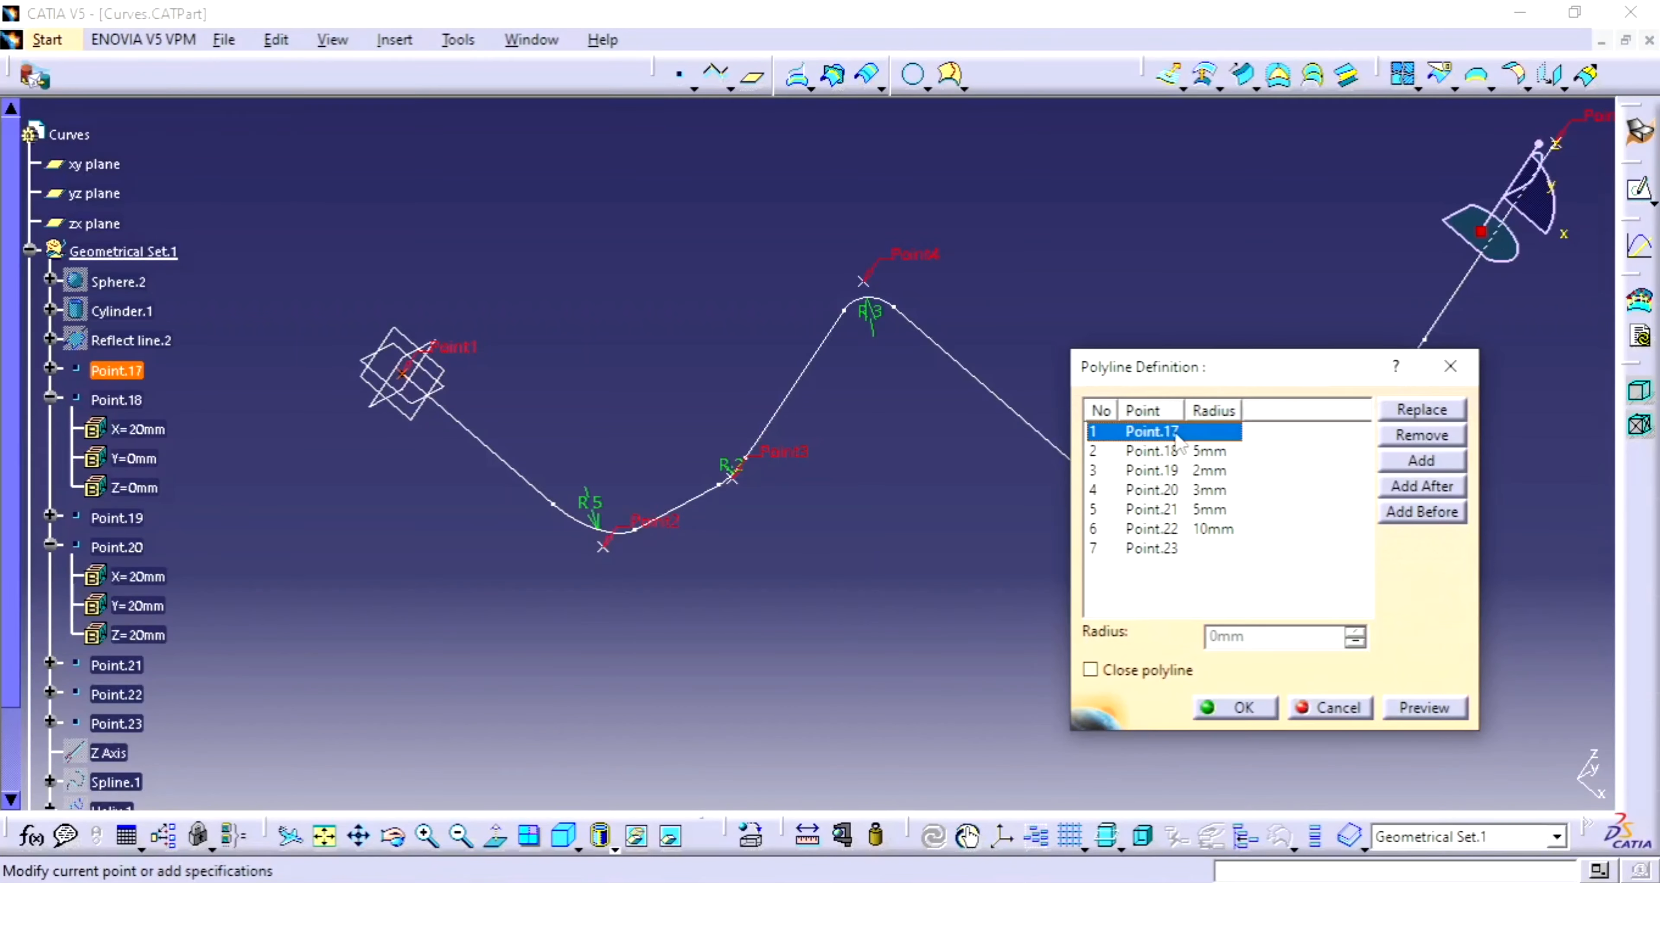
pyautogui.moveTo(725, 433); pyautogui.dragTo(397, 466, button='middle')
pyautogui.click(1091, 669)
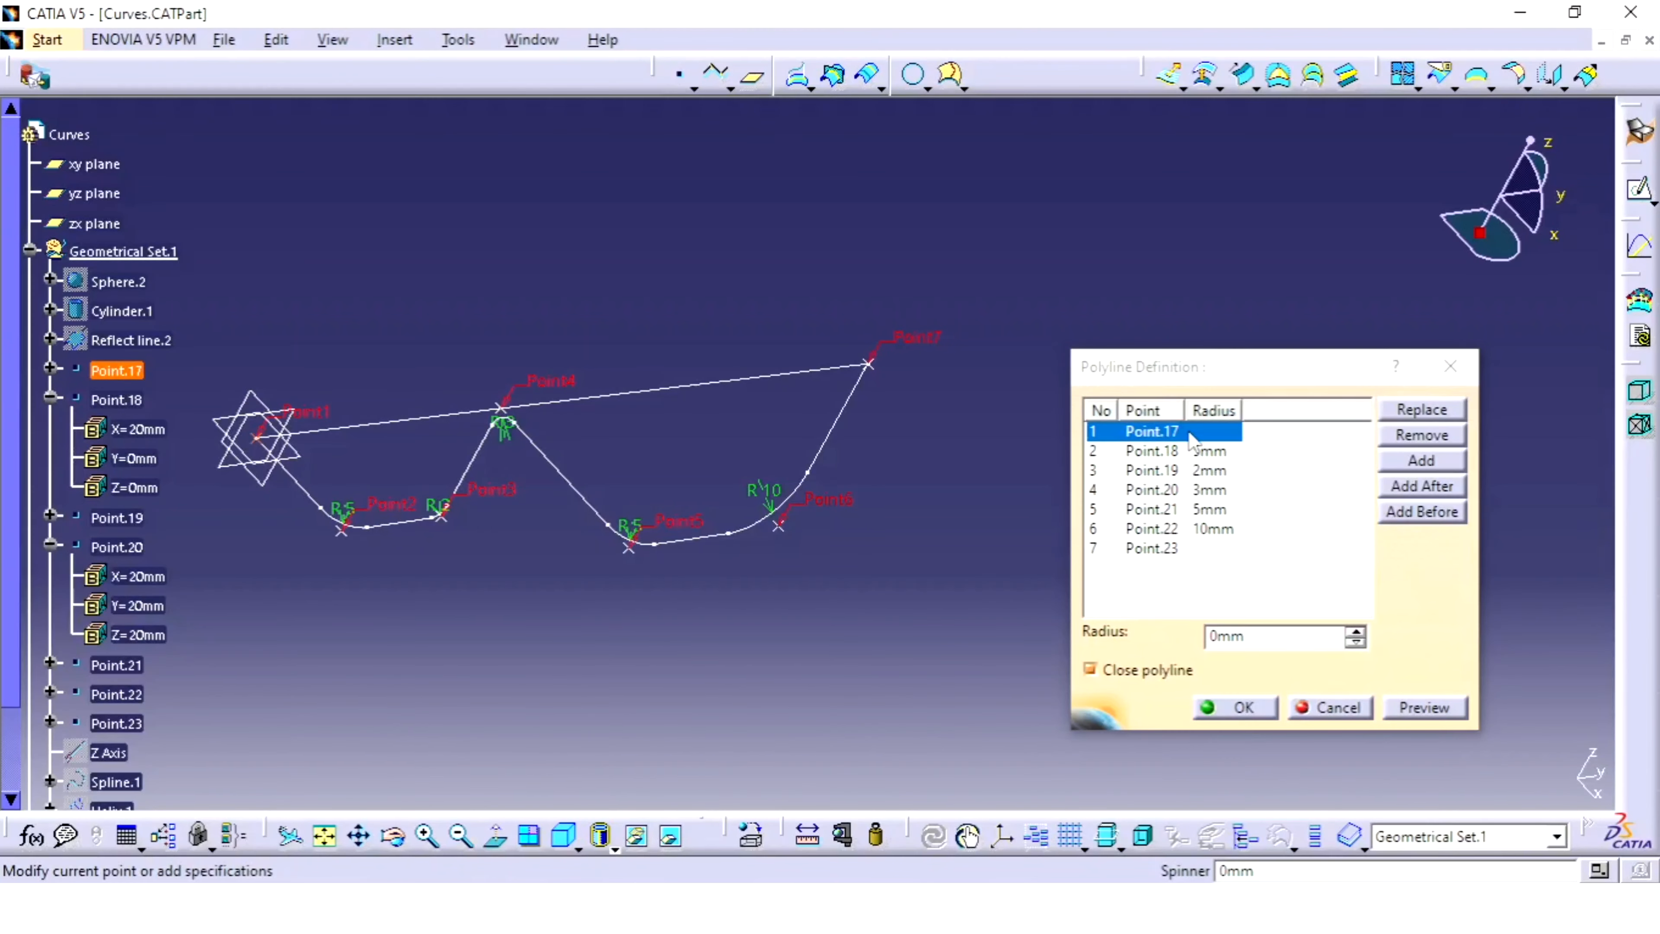
# - Set the closed polyline's corner radius at Point.17 to 5 mm and preview the curve
pyautogui.click(1275, 639)
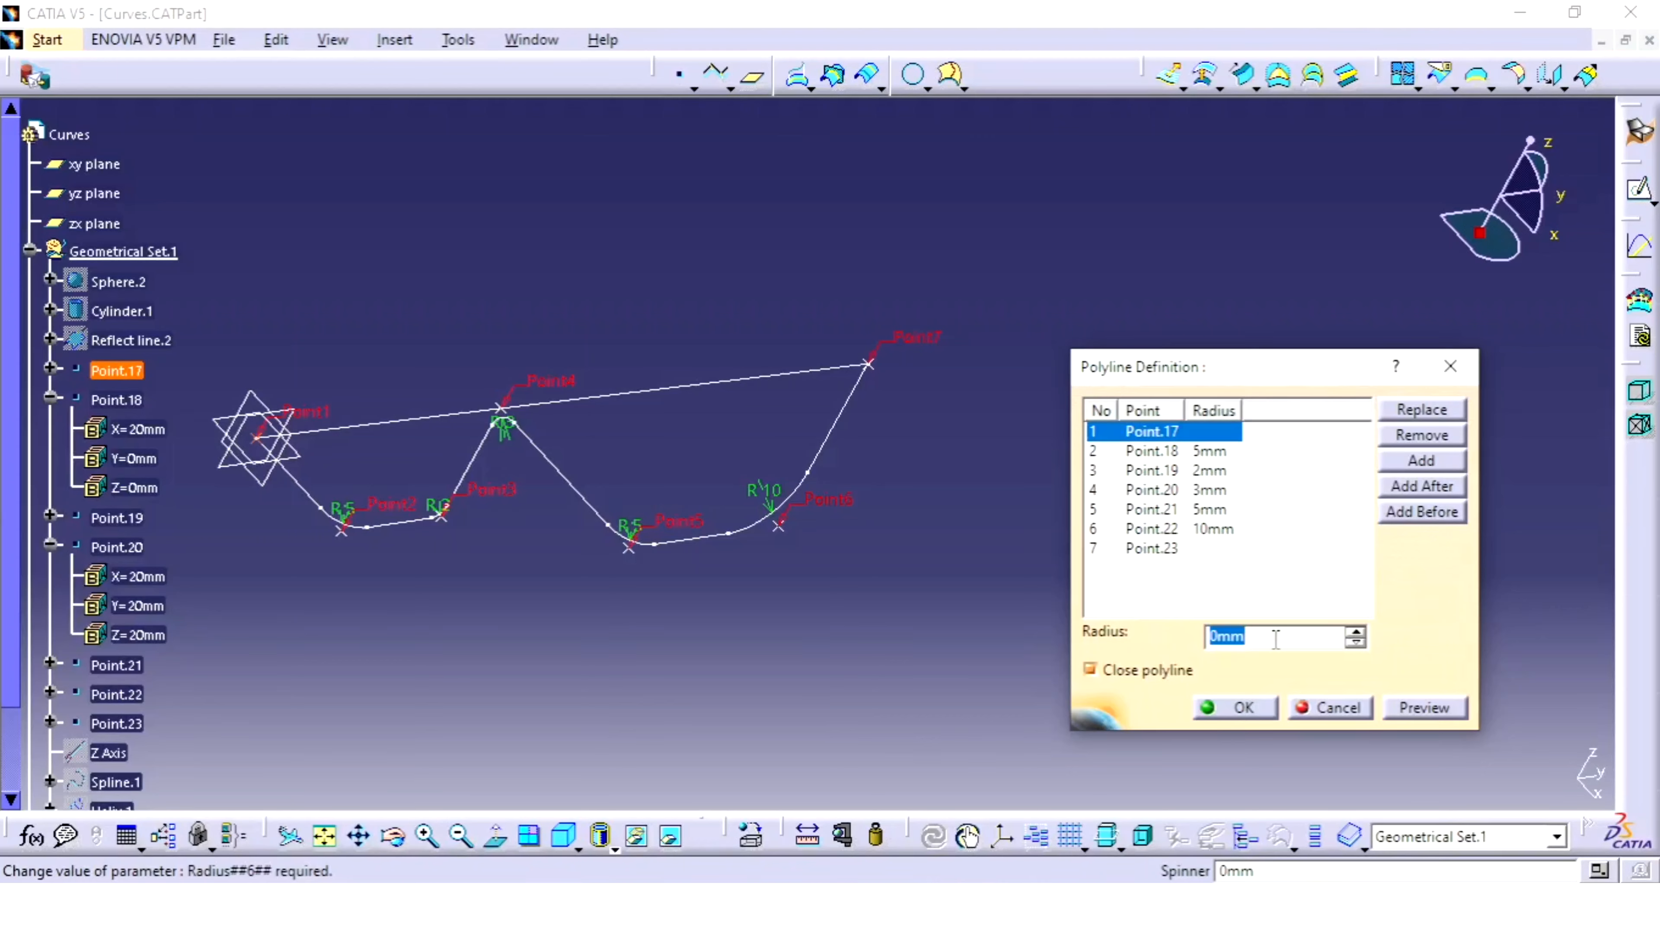
pyautogui.write('5')
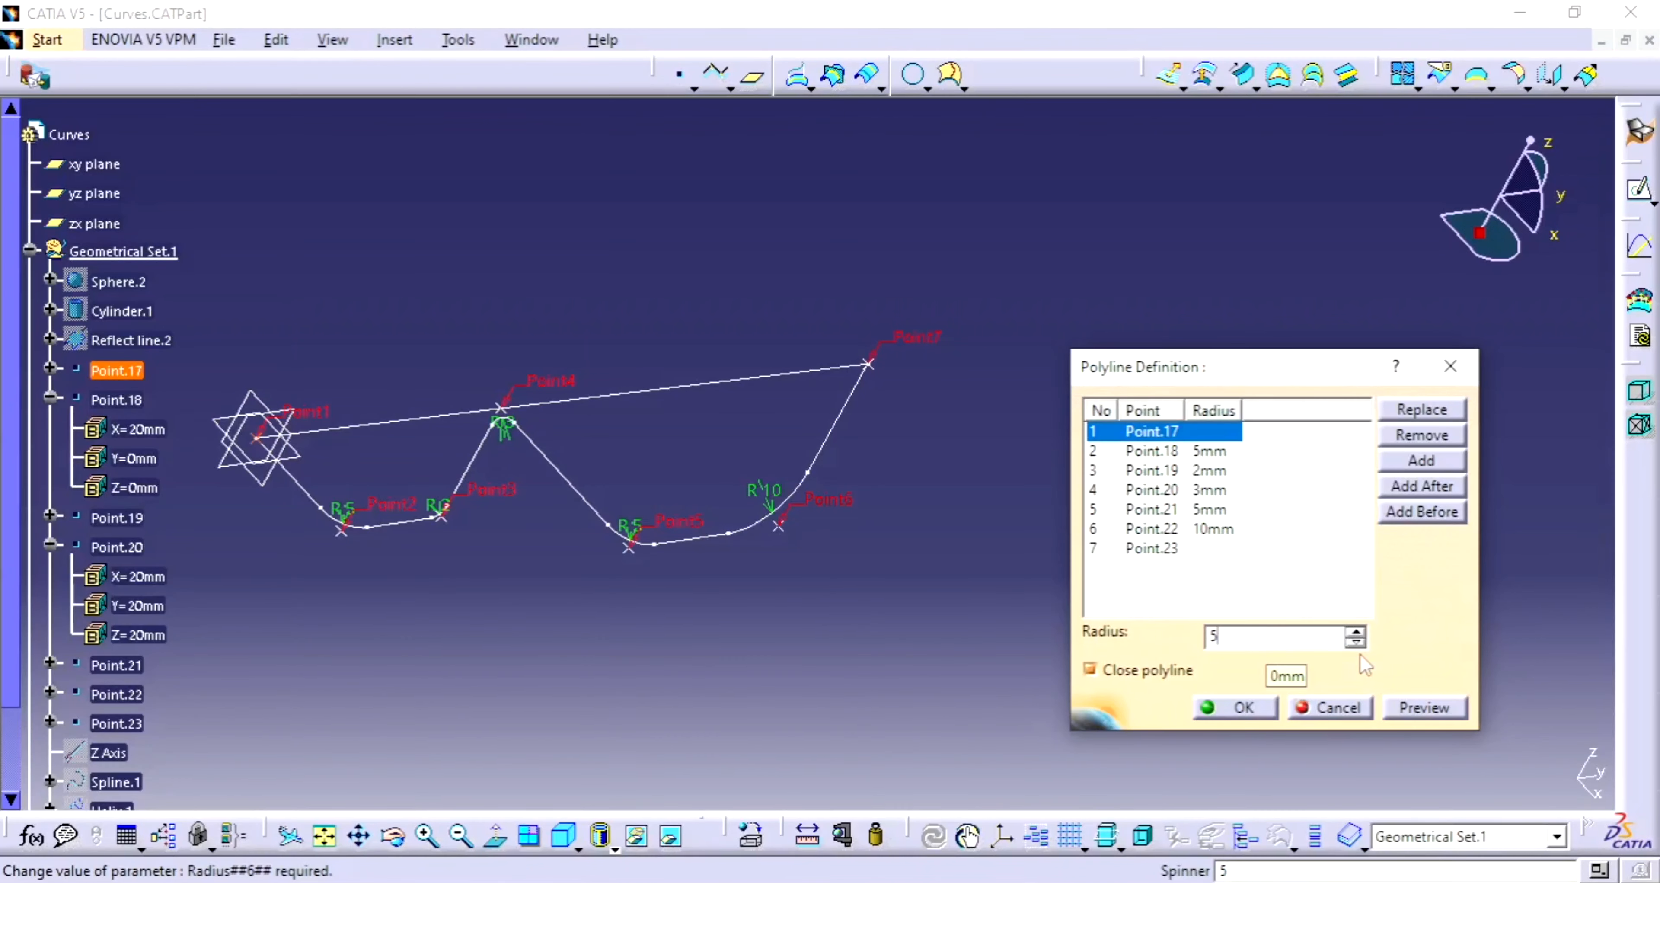
pyautogui.click(1432, 707)
pyautogui.keyDown('ctrl'); pyautogui.moveTo(263, 548); pyautogui.dragTo(320, 500, button='middle'); pyautogui.keyUp('ctrl')
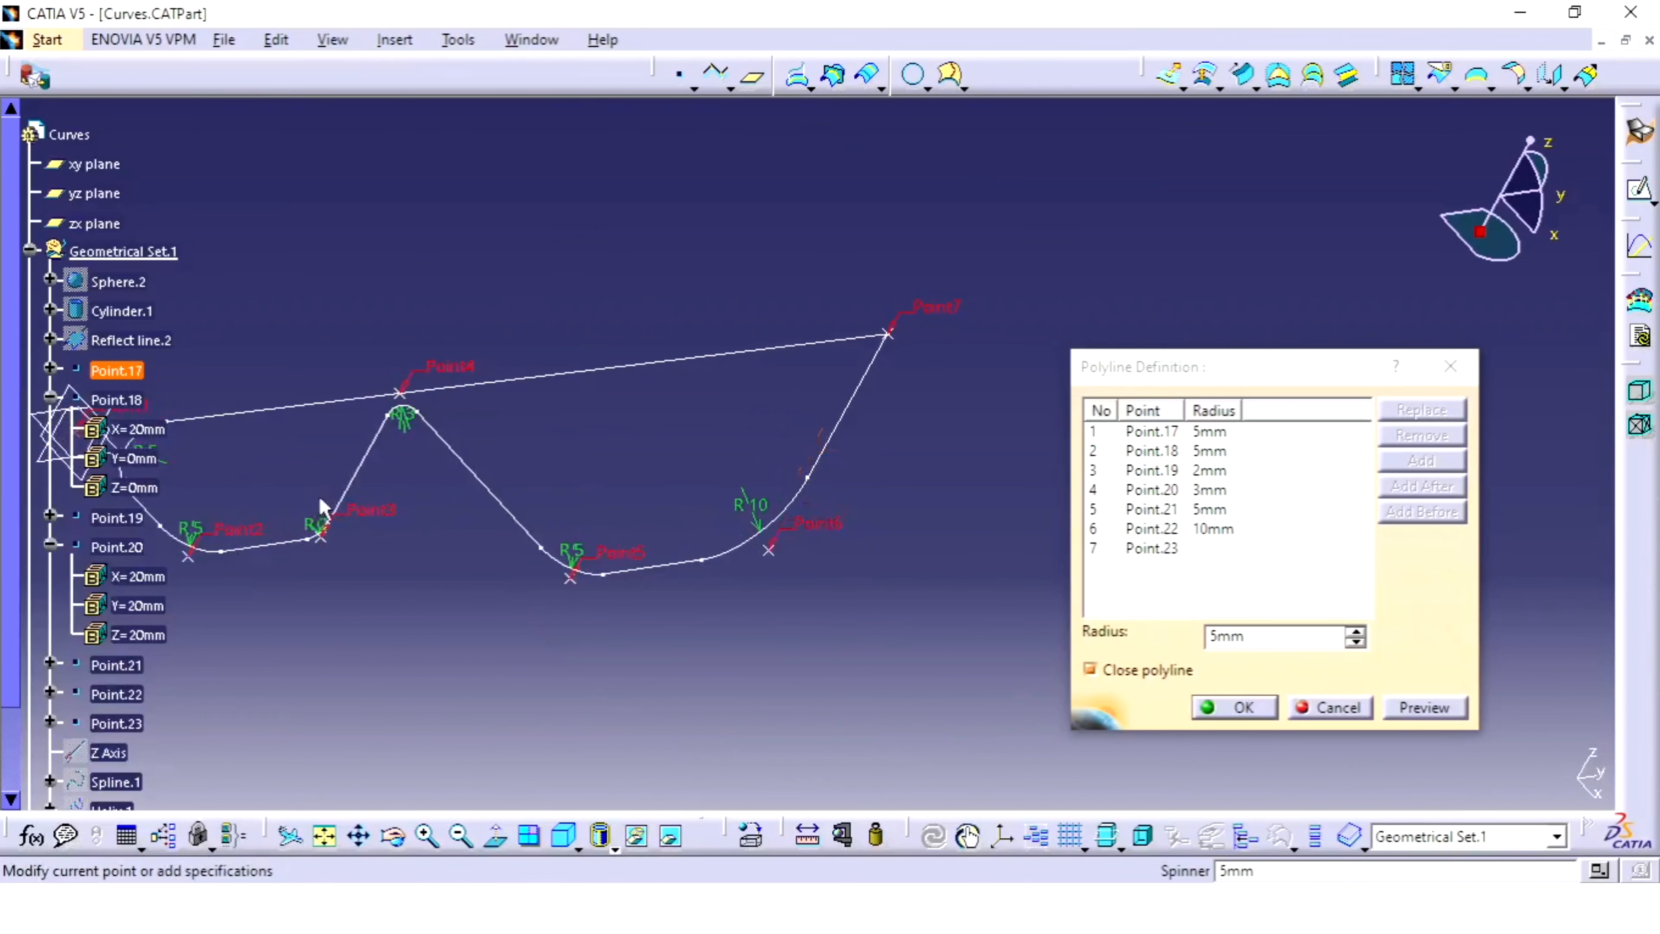
# - Set the polyline's corner radius at Point.23 to 5 mm and preview the rounded corner
pyautogui.click(1152, 548)
pyautogui.write('5')
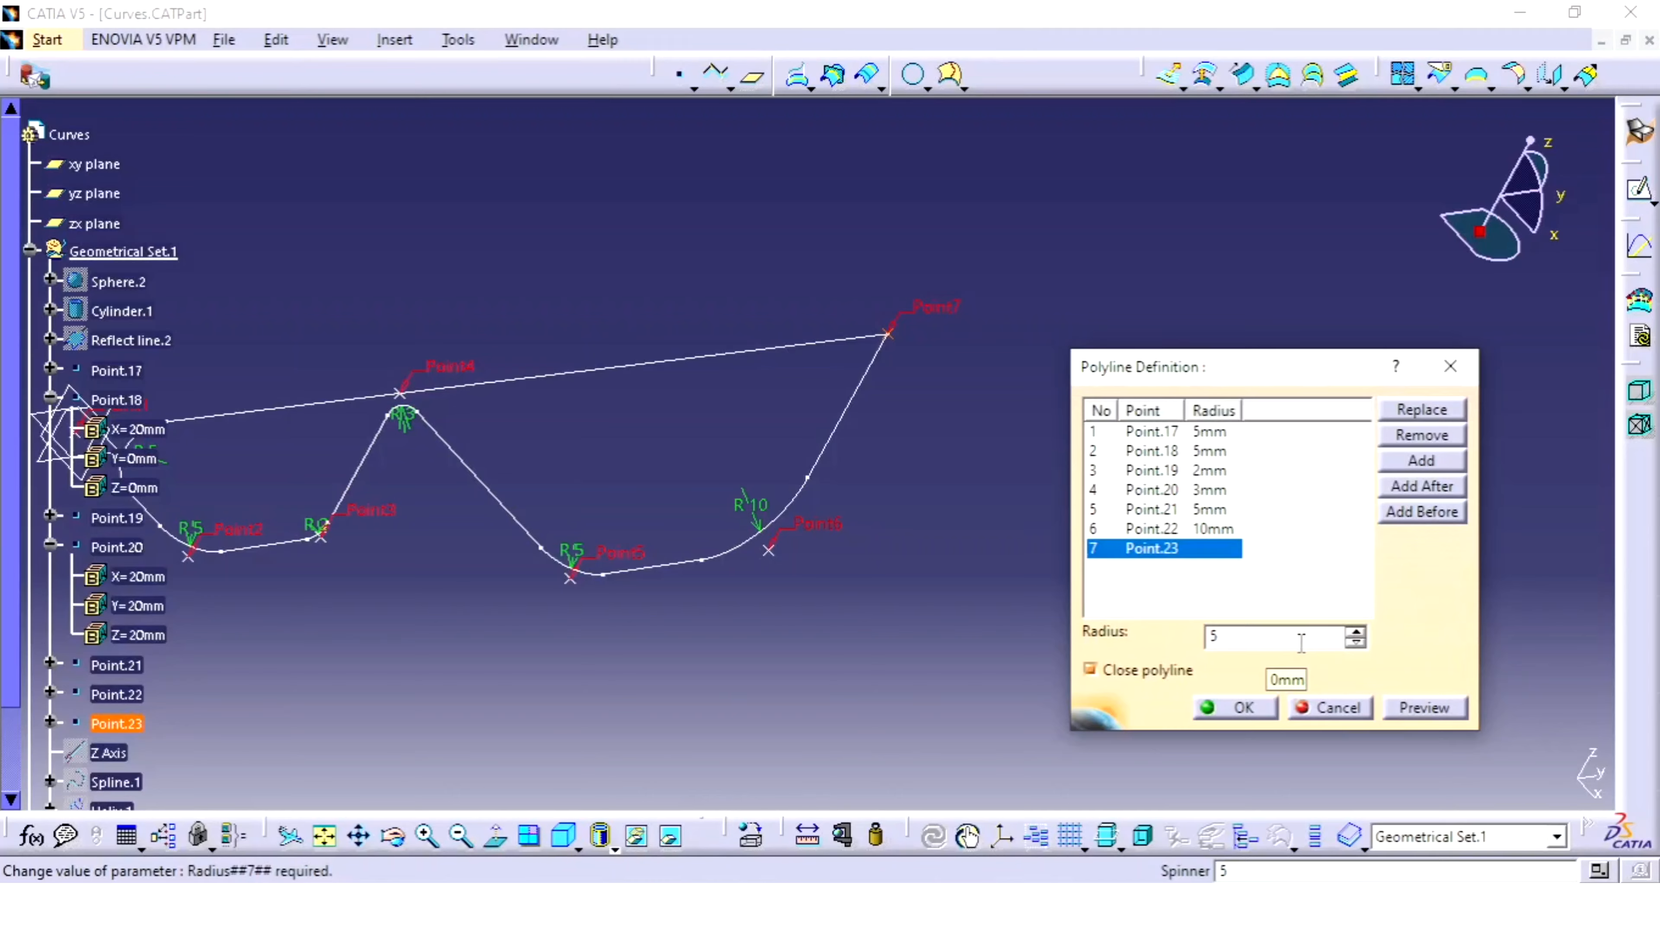
pyautogui.click(1425, 707)
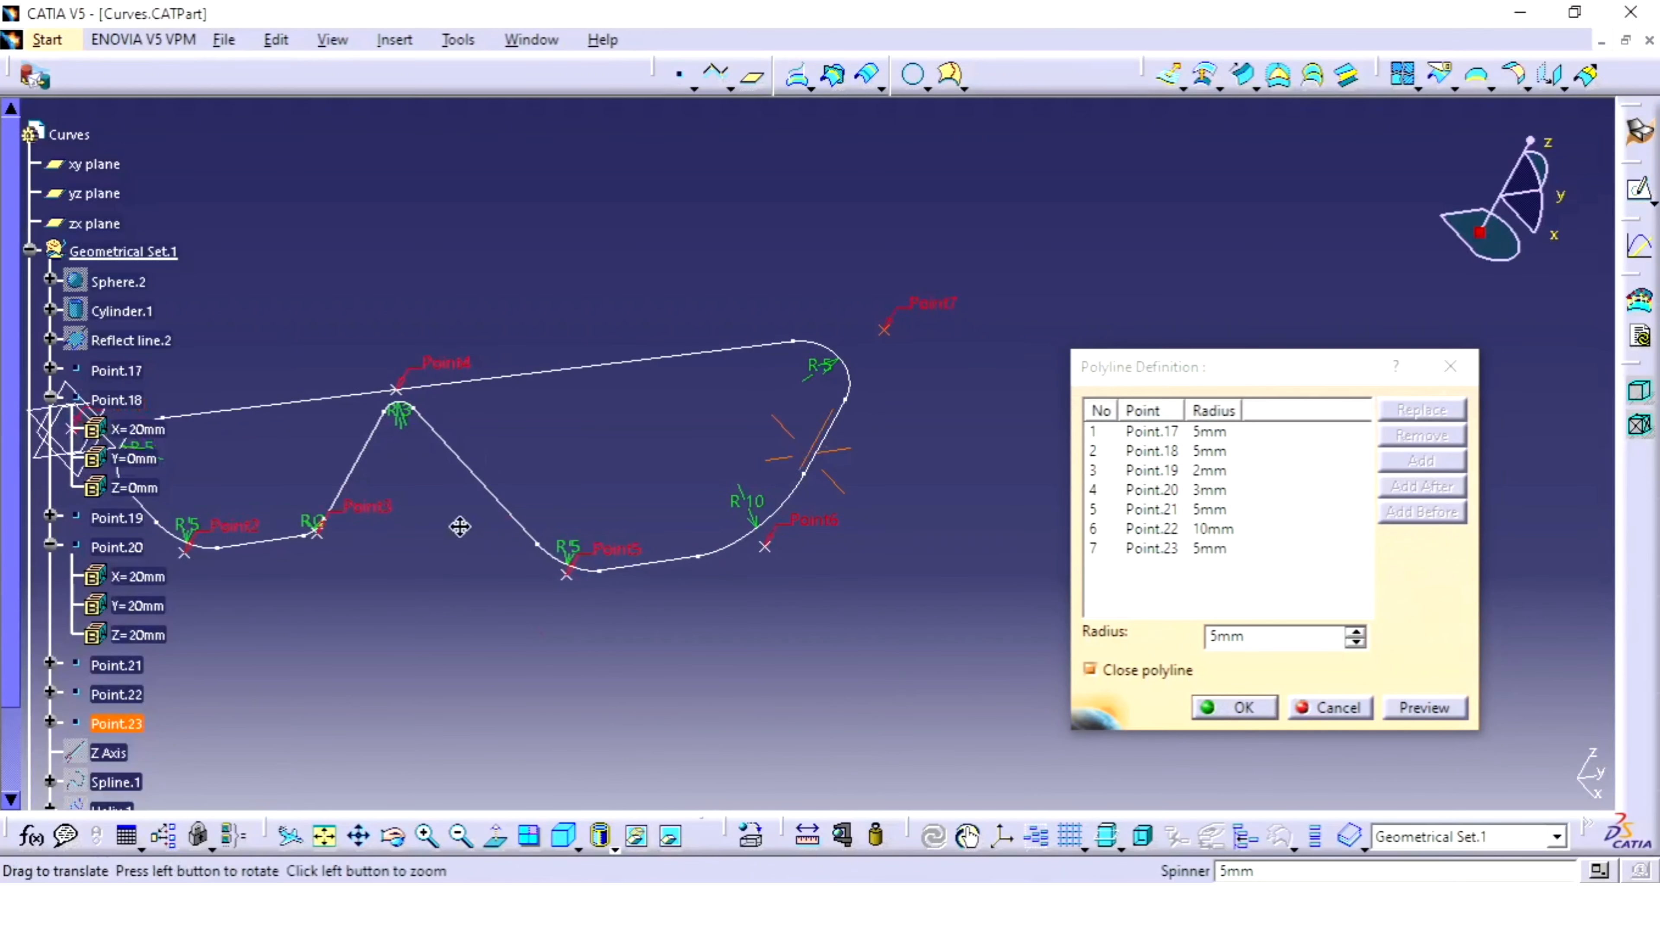
pyautogui.moveTo(460, 526); pyautogui.dragTo(742, 556, button='middle')
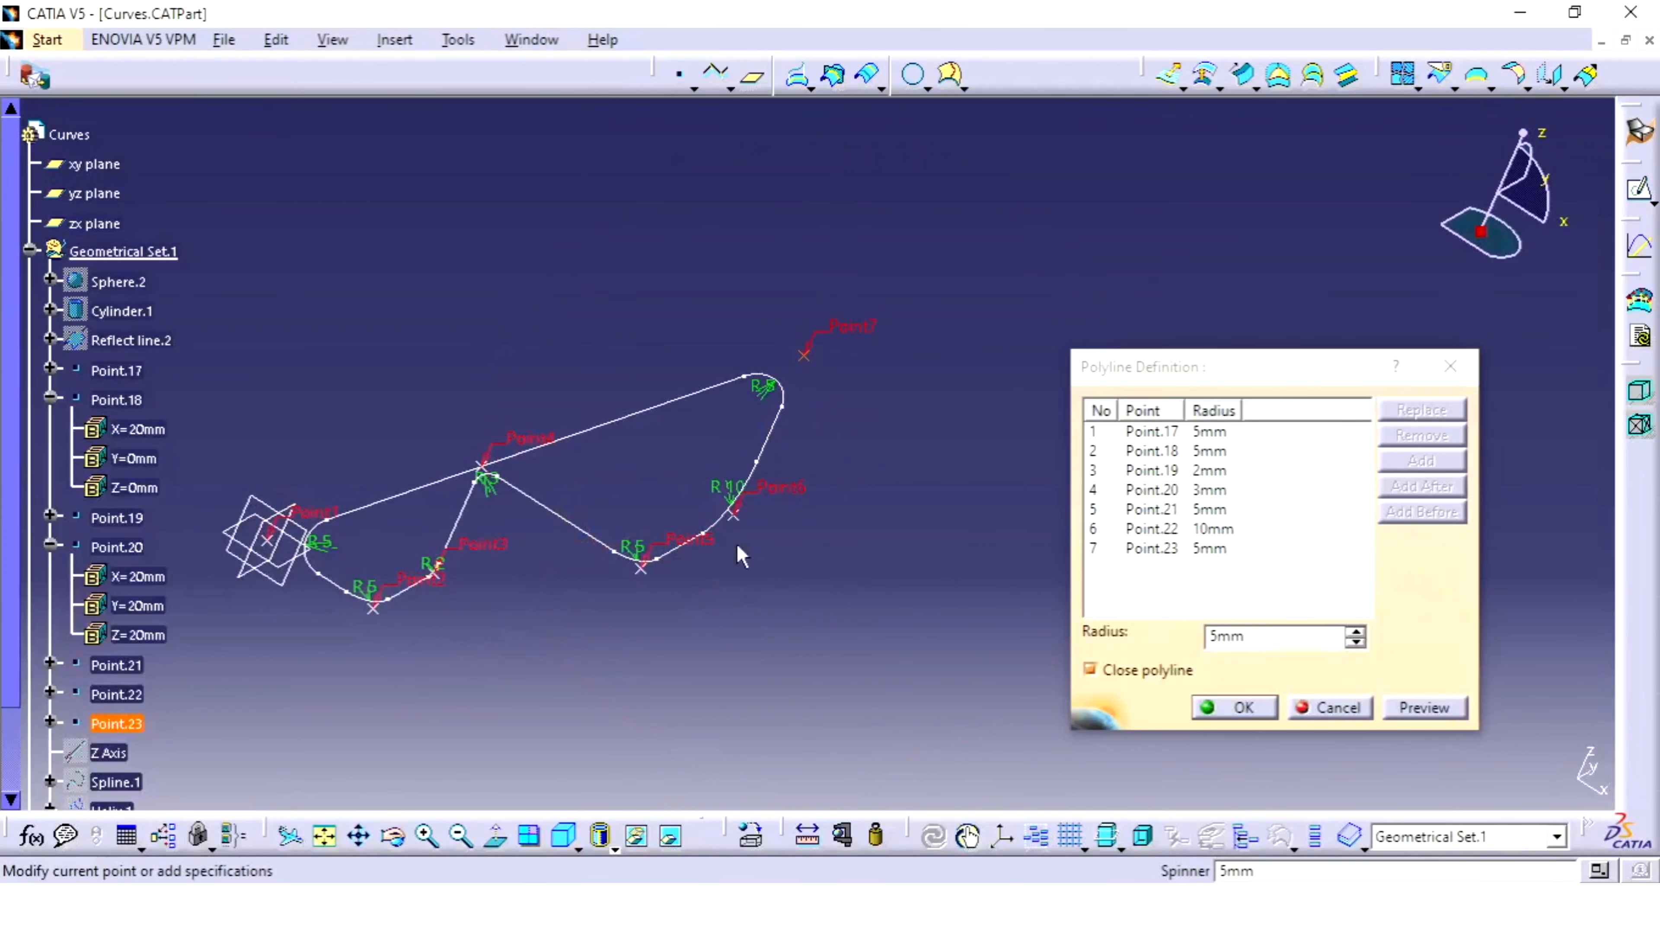
# - Remove Point.20 from the polyline's list of points
pyautogui.click(1235, 432)
pyautogui.click(1225, 470)
pyautogui.click(1209, 490)
pyautogui.click(1202, 528)
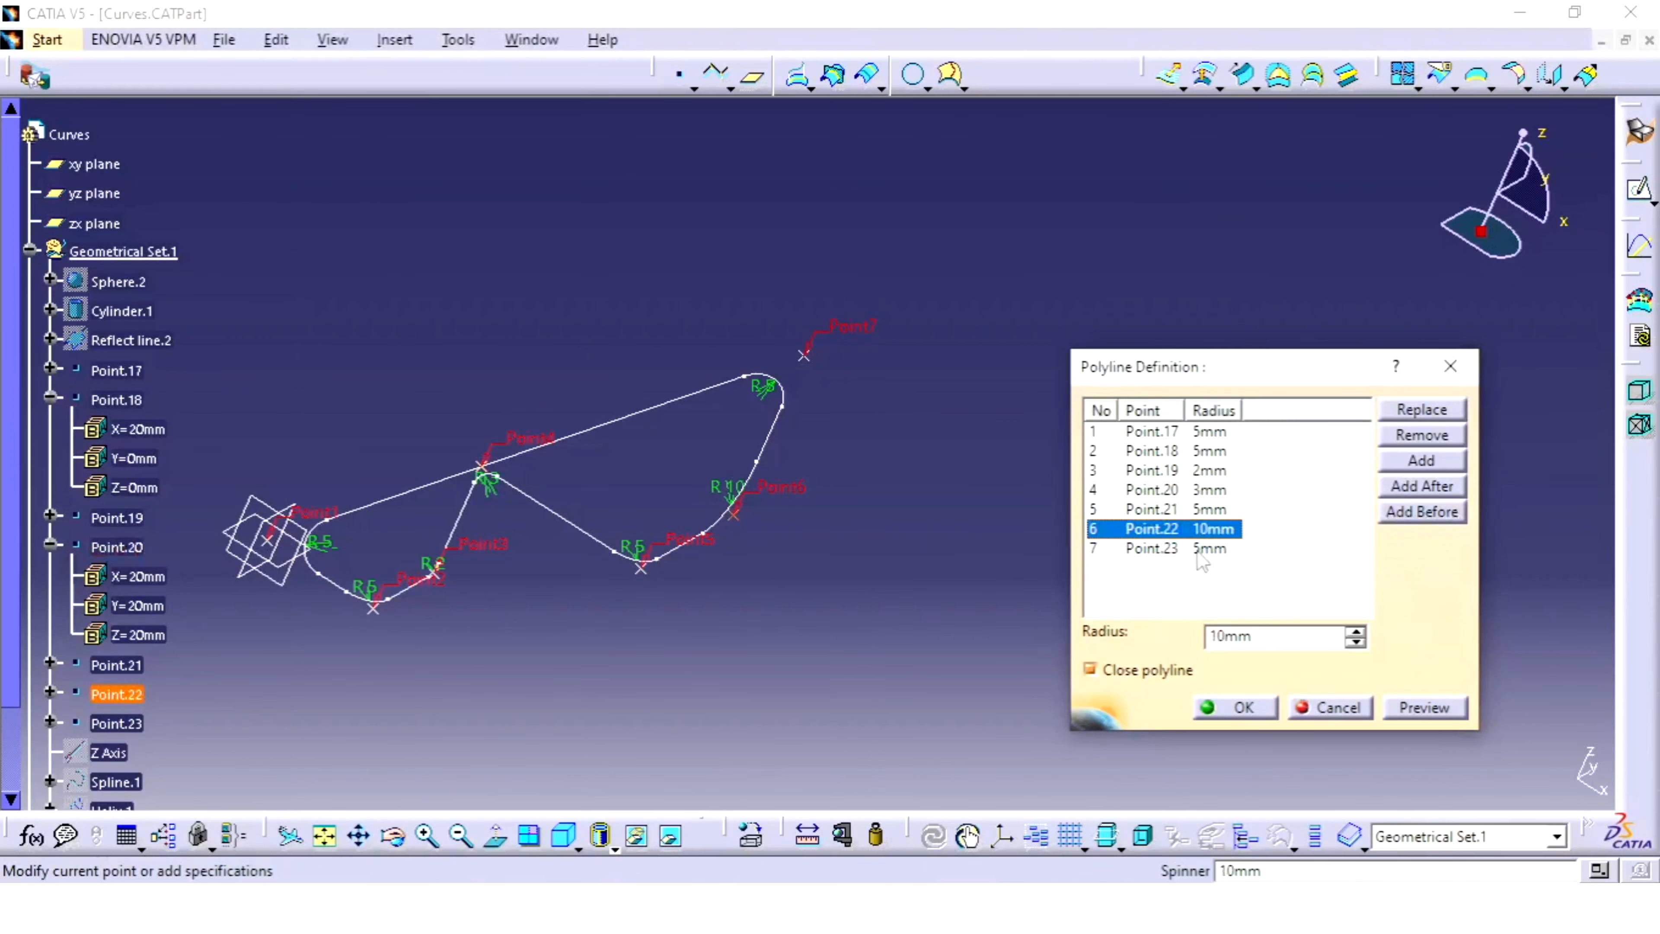
pyautogui.click(1188, 550)
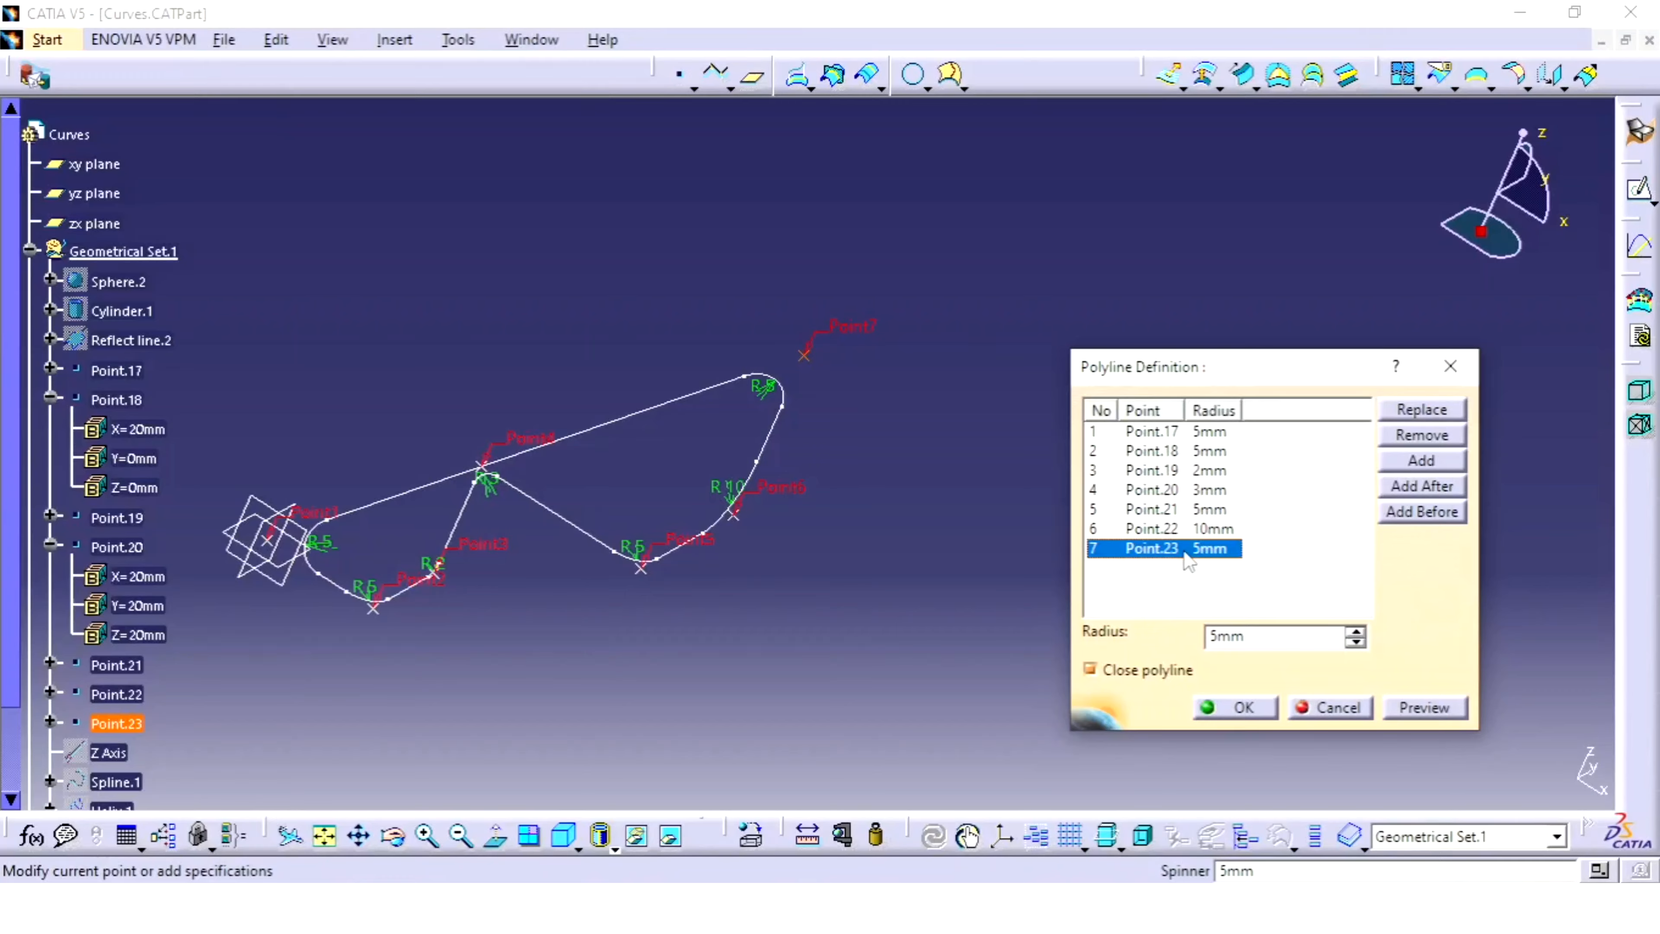
pyautogui.click(1194, 490)
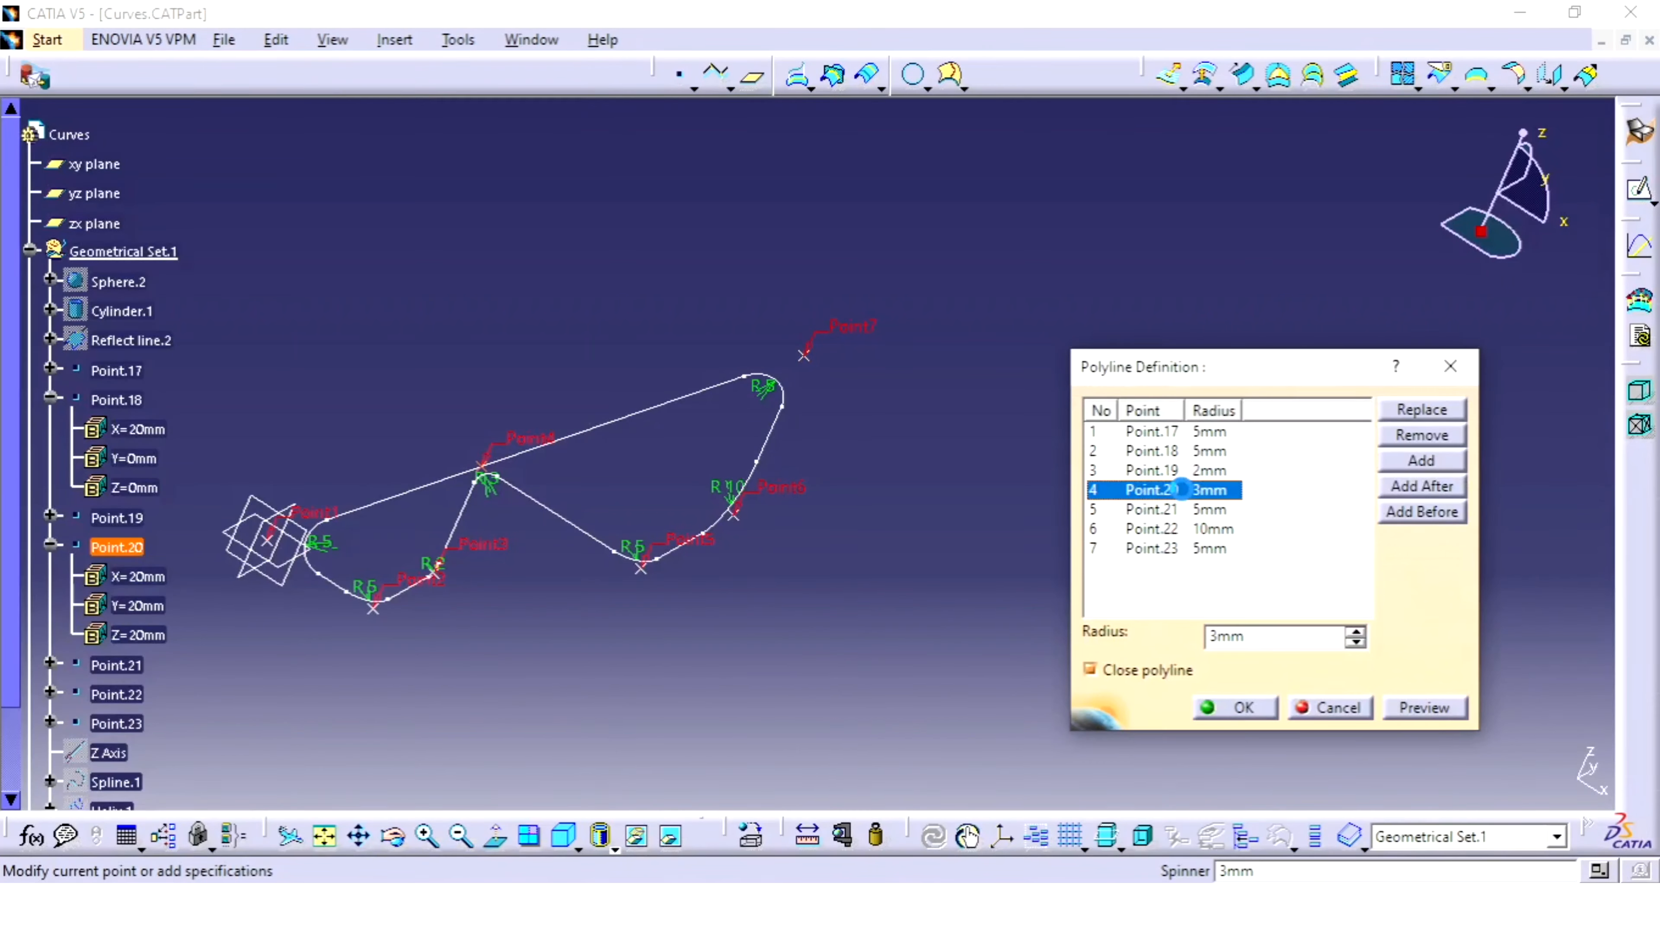
pyautogui.click(1422, 434)
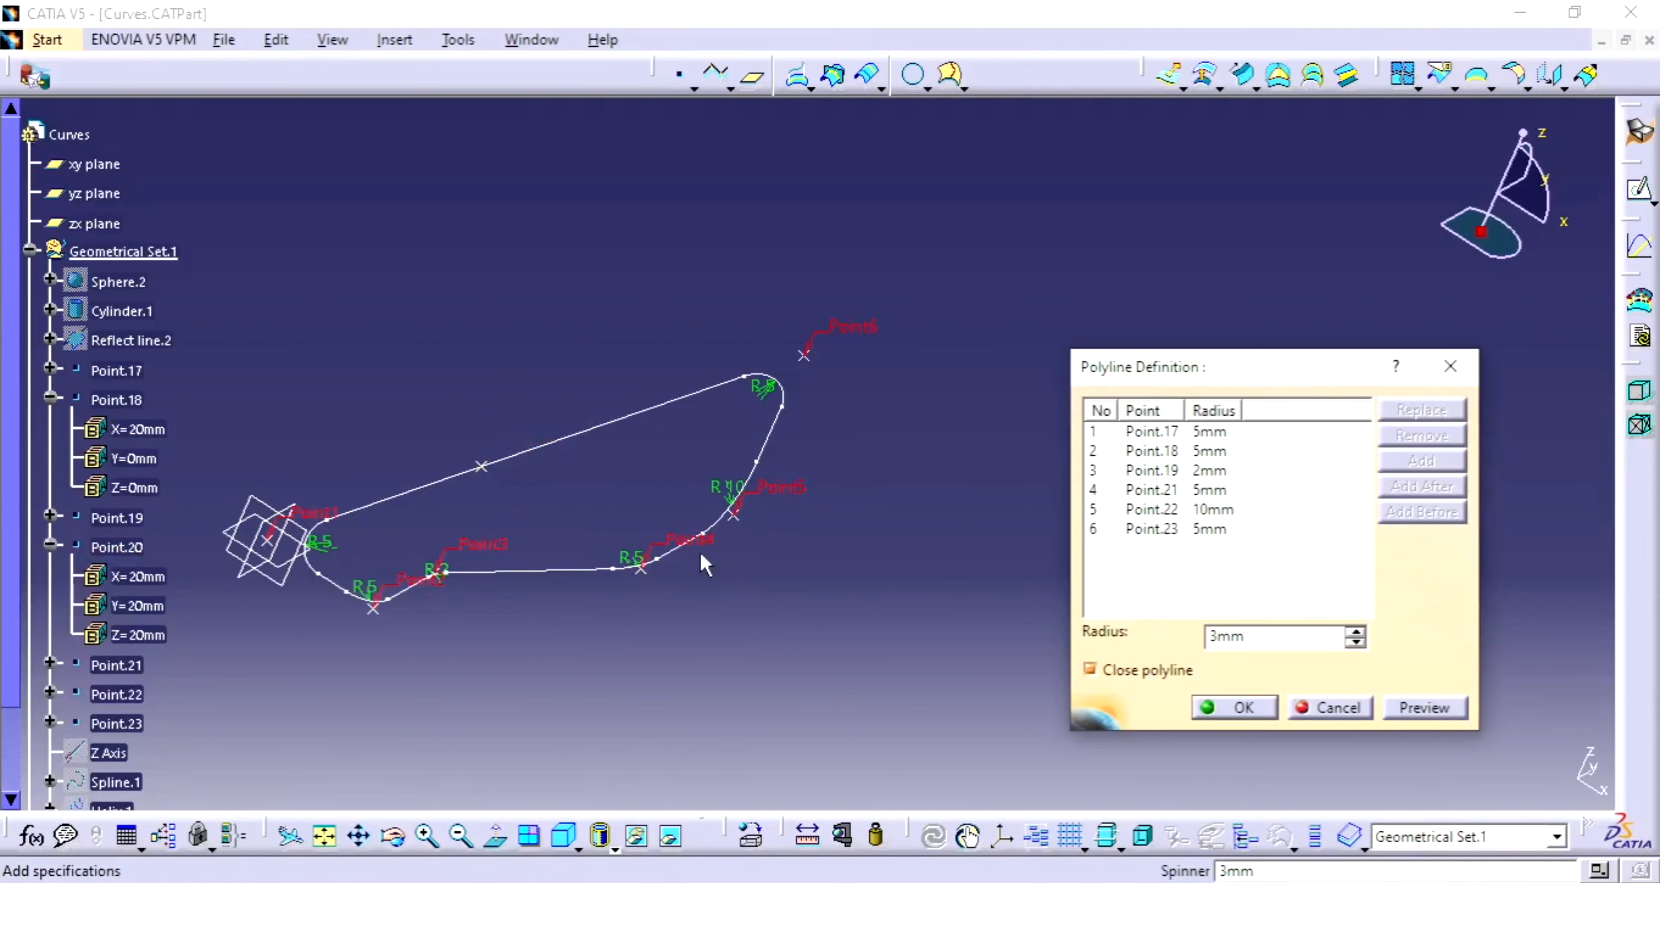
pyautogui.moveTo(703, 667); pyautogui.dragTo(588, 513, button='middle')
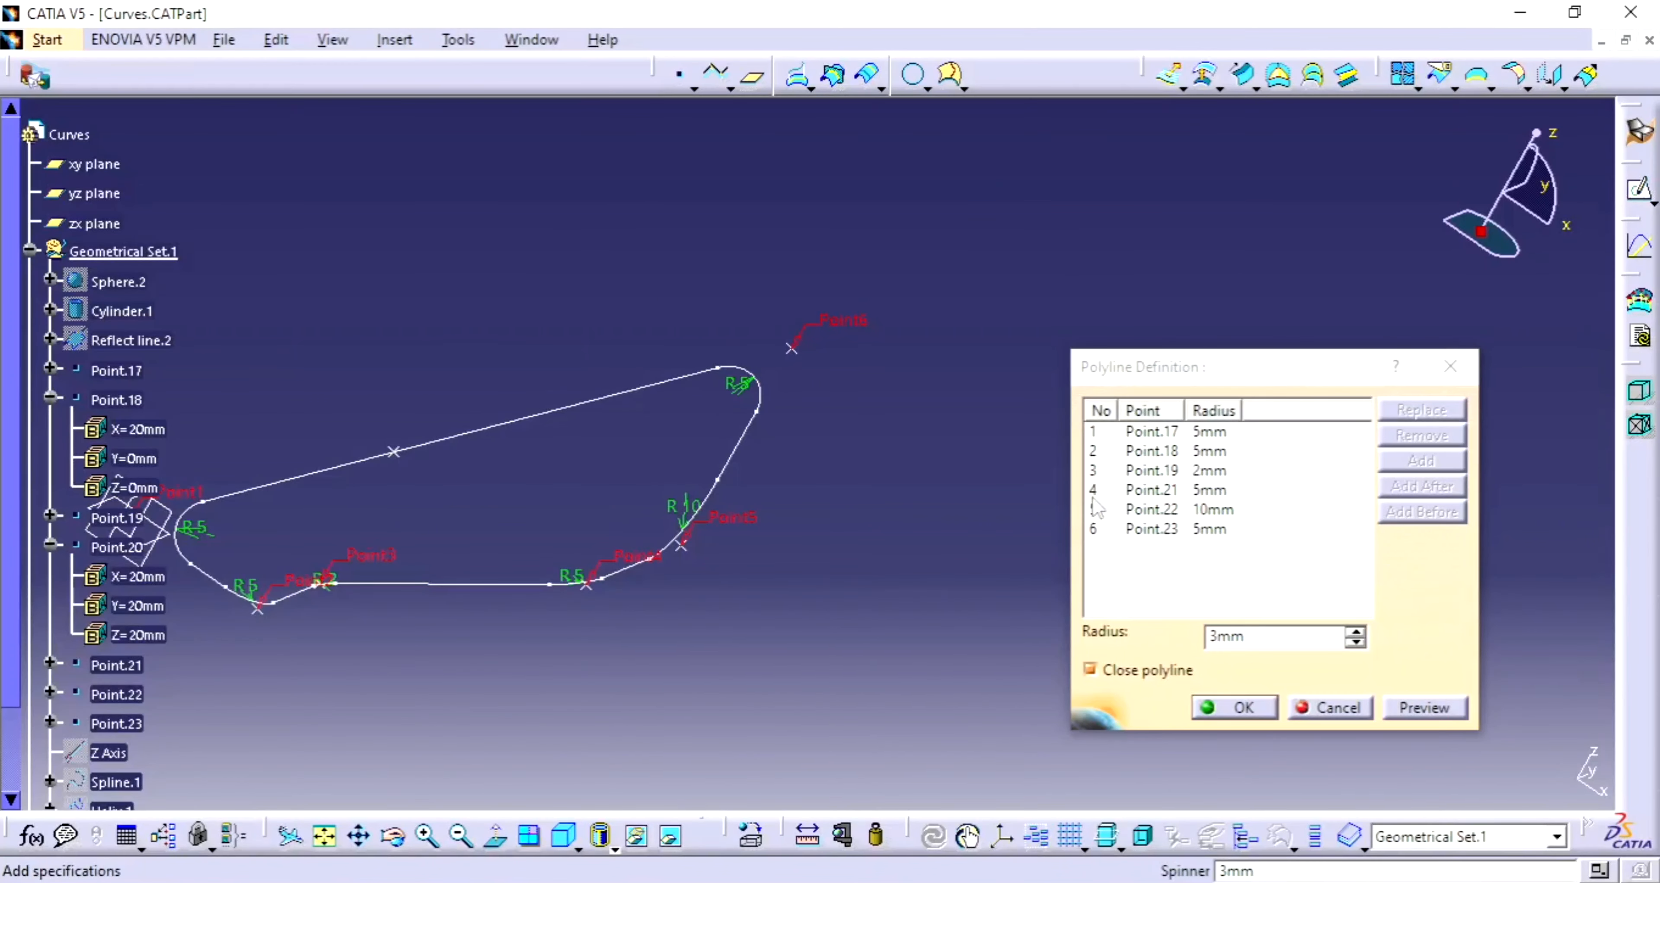
# - Insert Point.20 into the polyline after Point.19, set its corner radius to 5 mm and preview the curve
pyautogui.click(1168, 470)
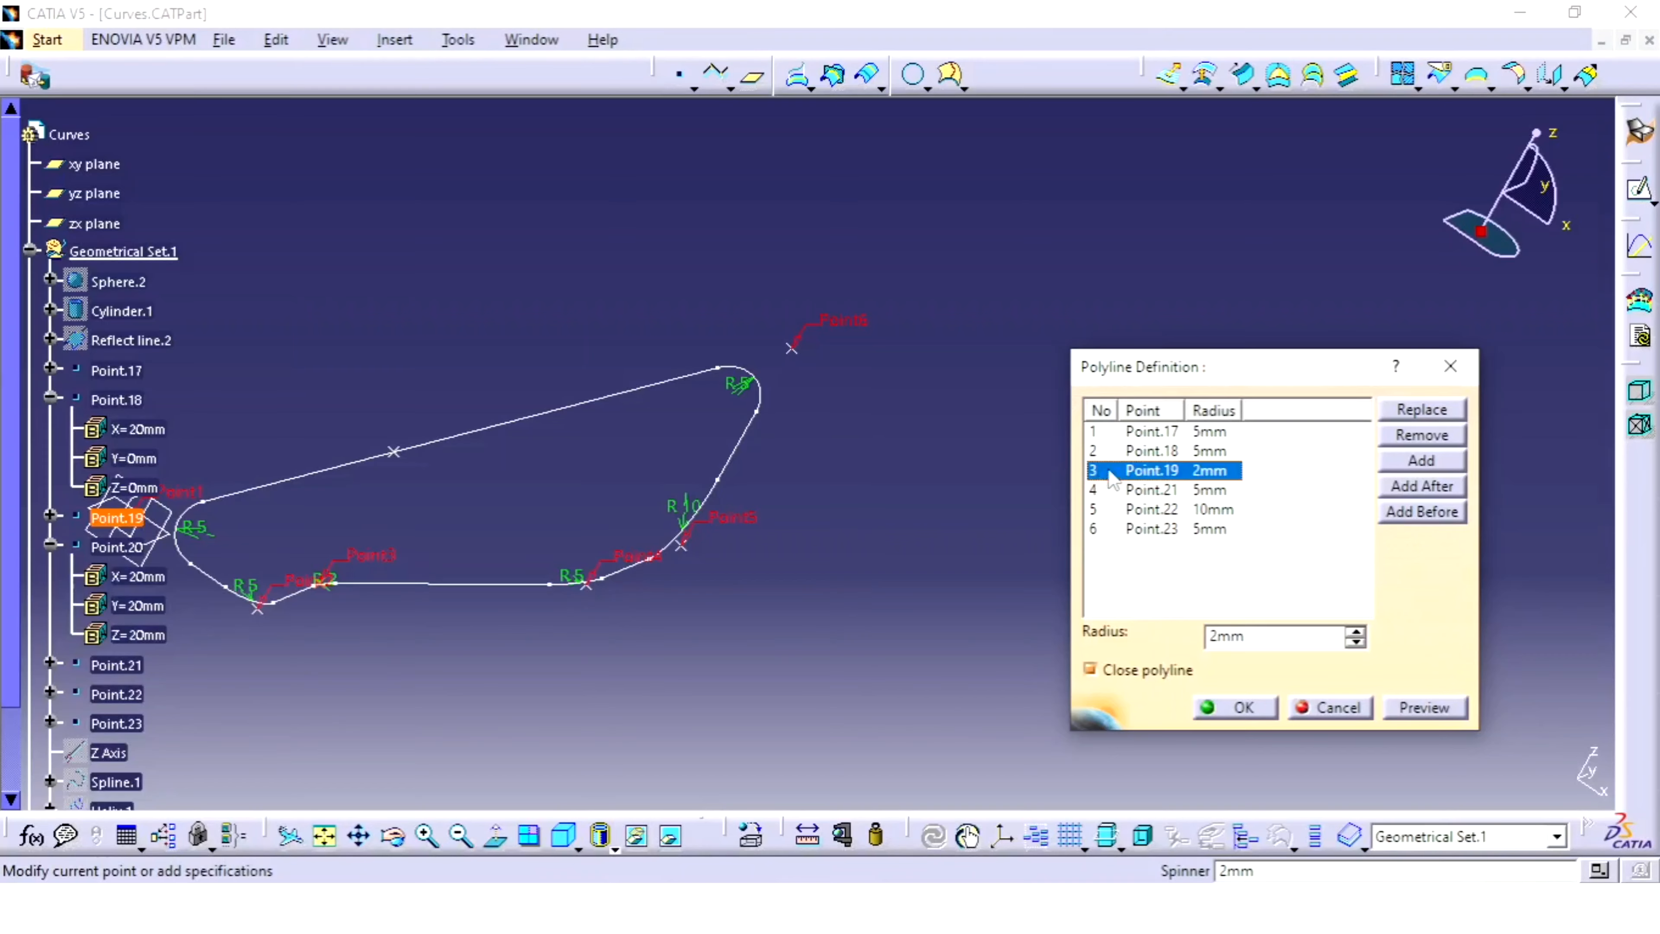
pyautogui.click(1434, 487)
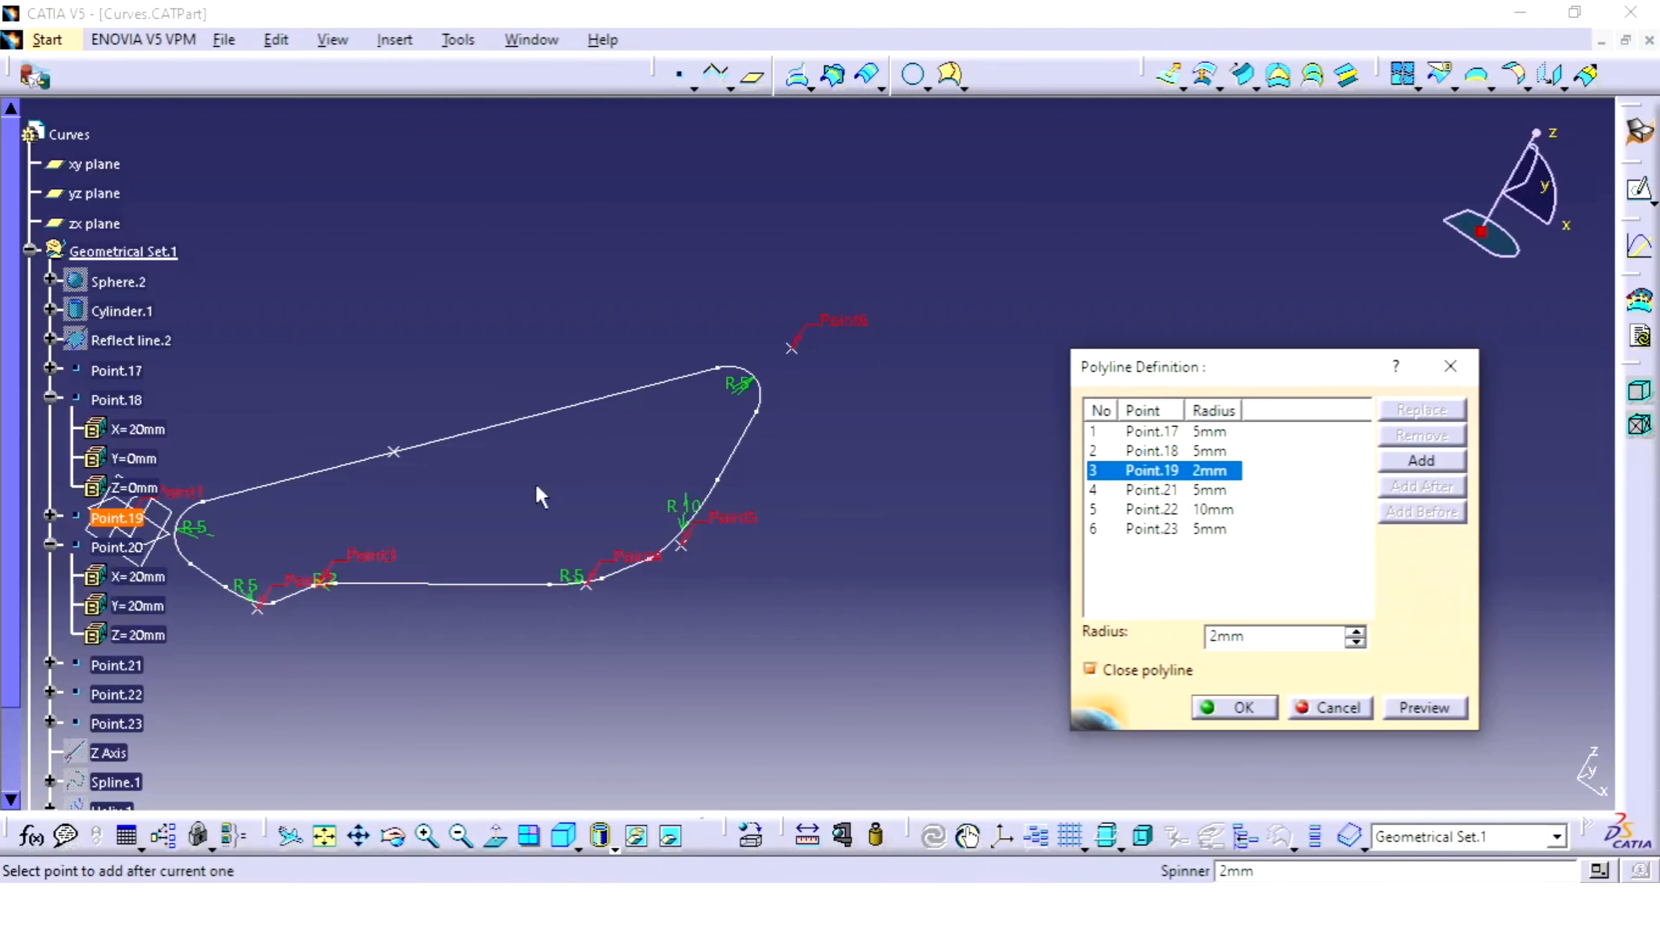
pyautogui.click(398, 453)
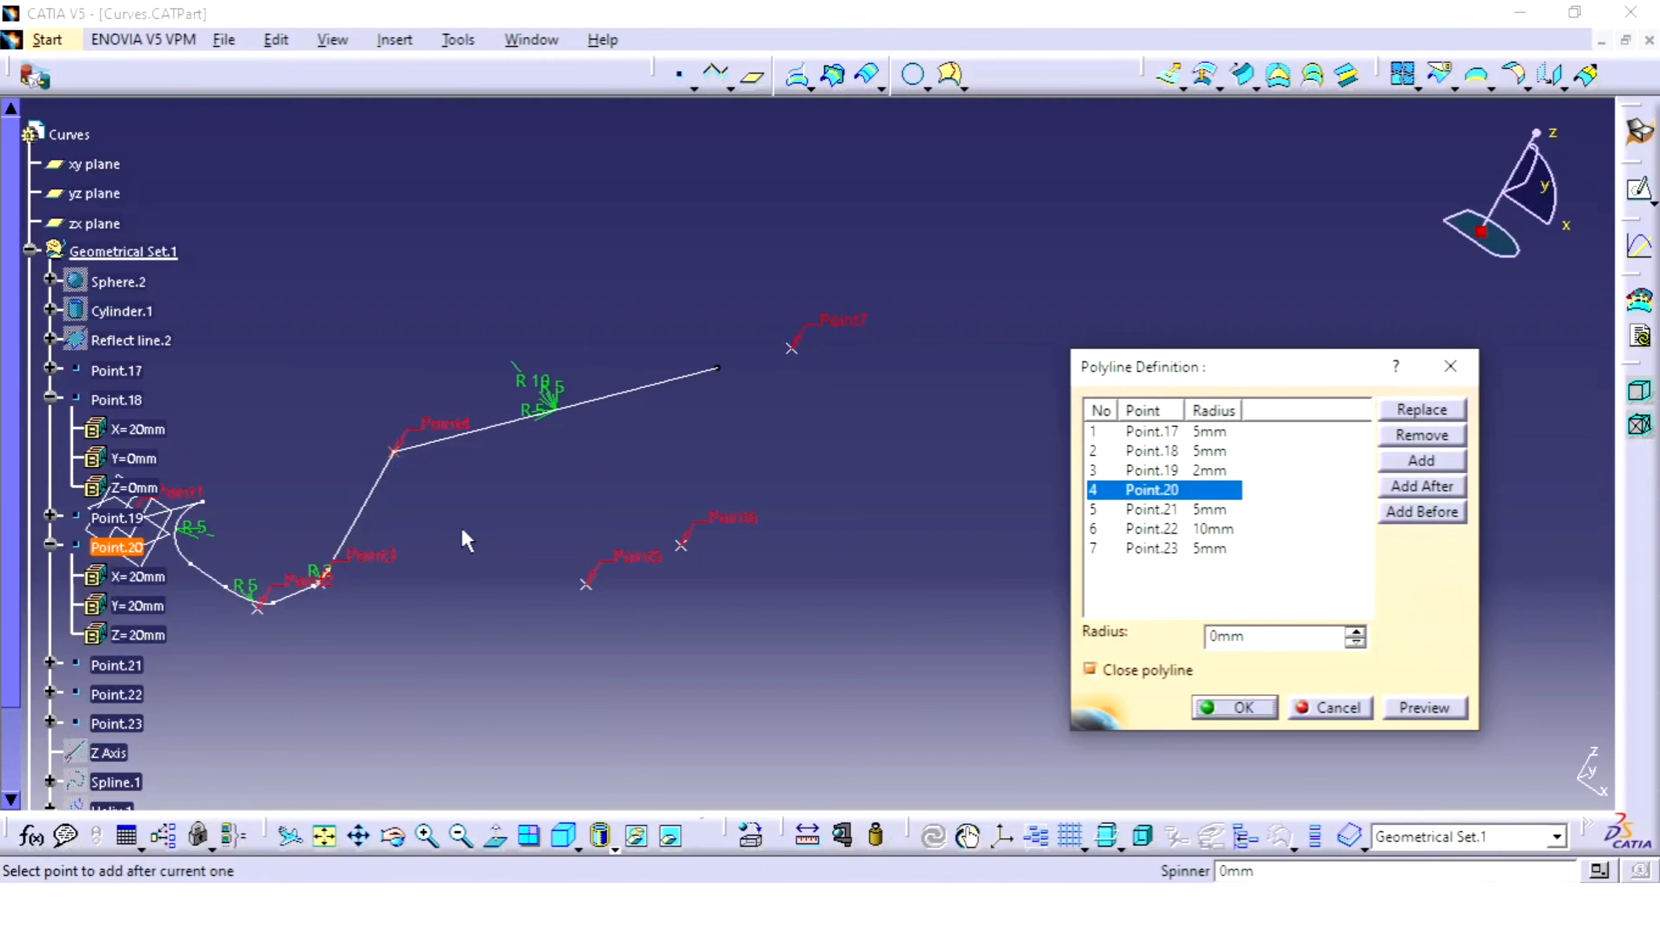
pyautogui.click(1201, 495)
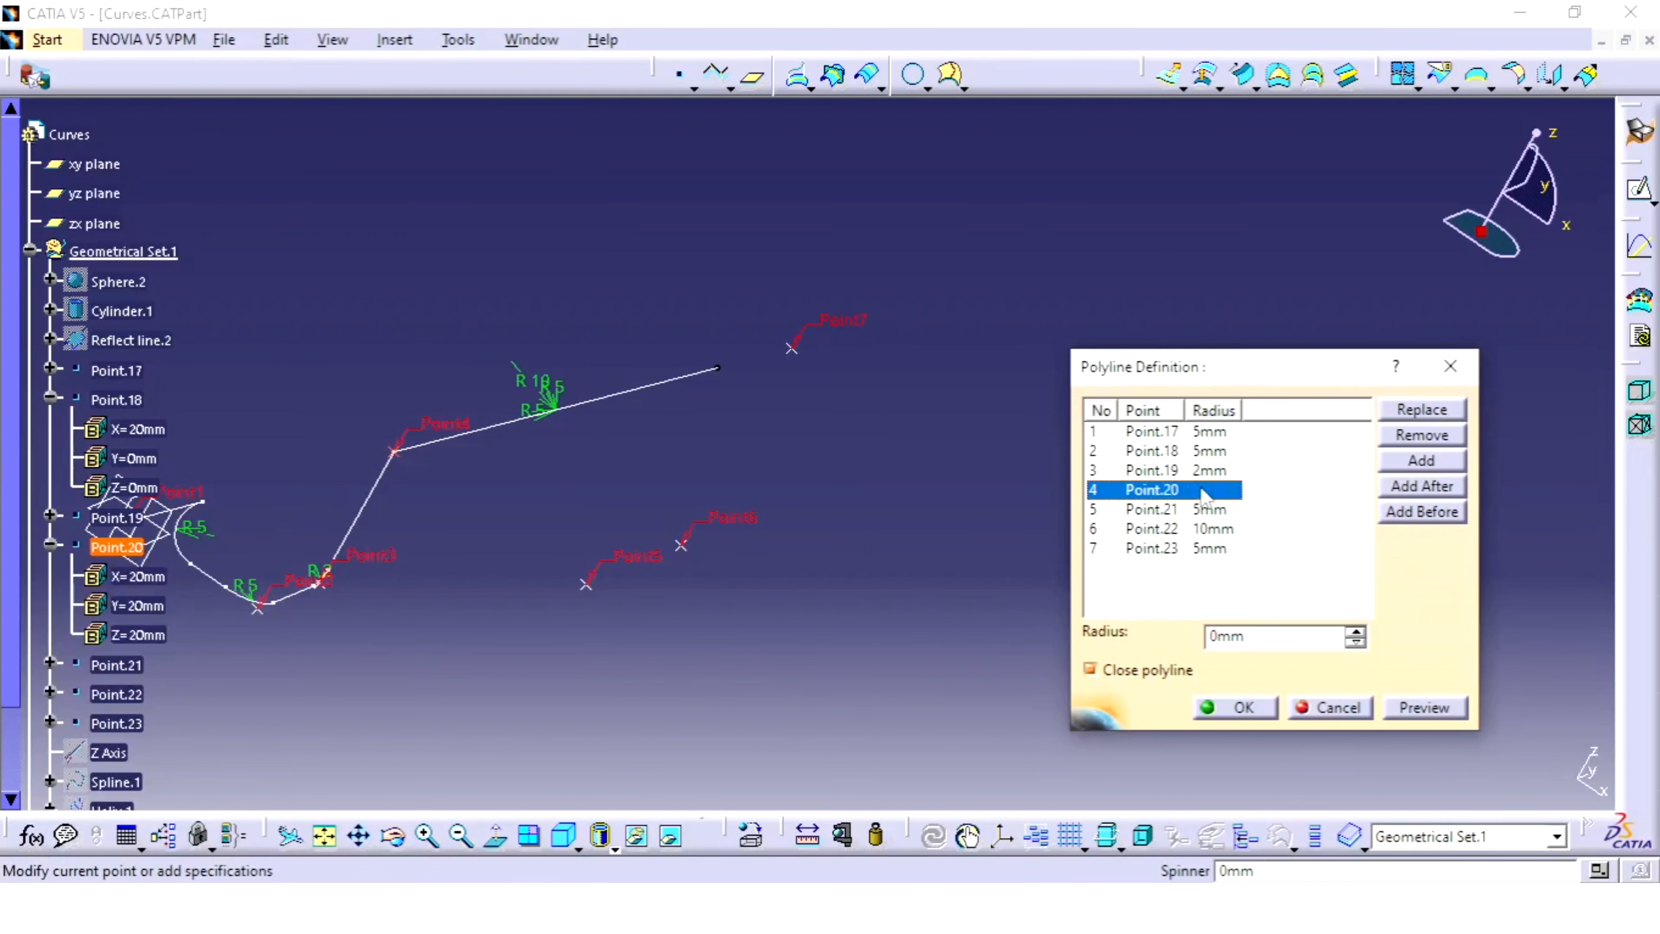
pyautogui.doubleClick(1275, 636)
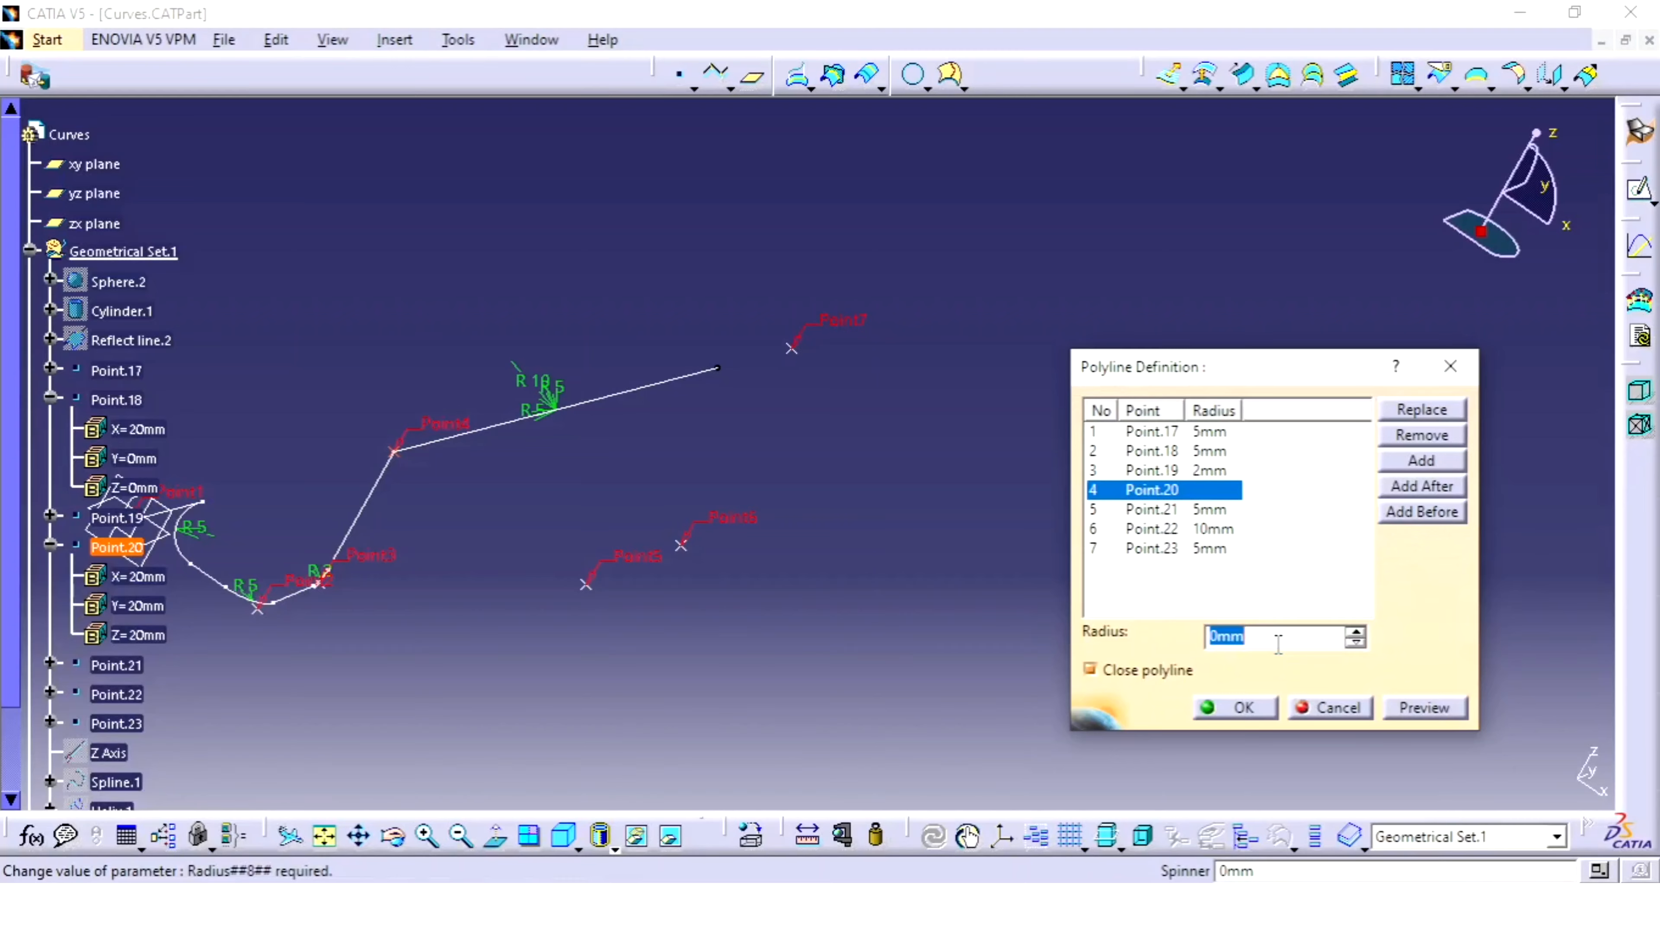
pyautogui.write('5')
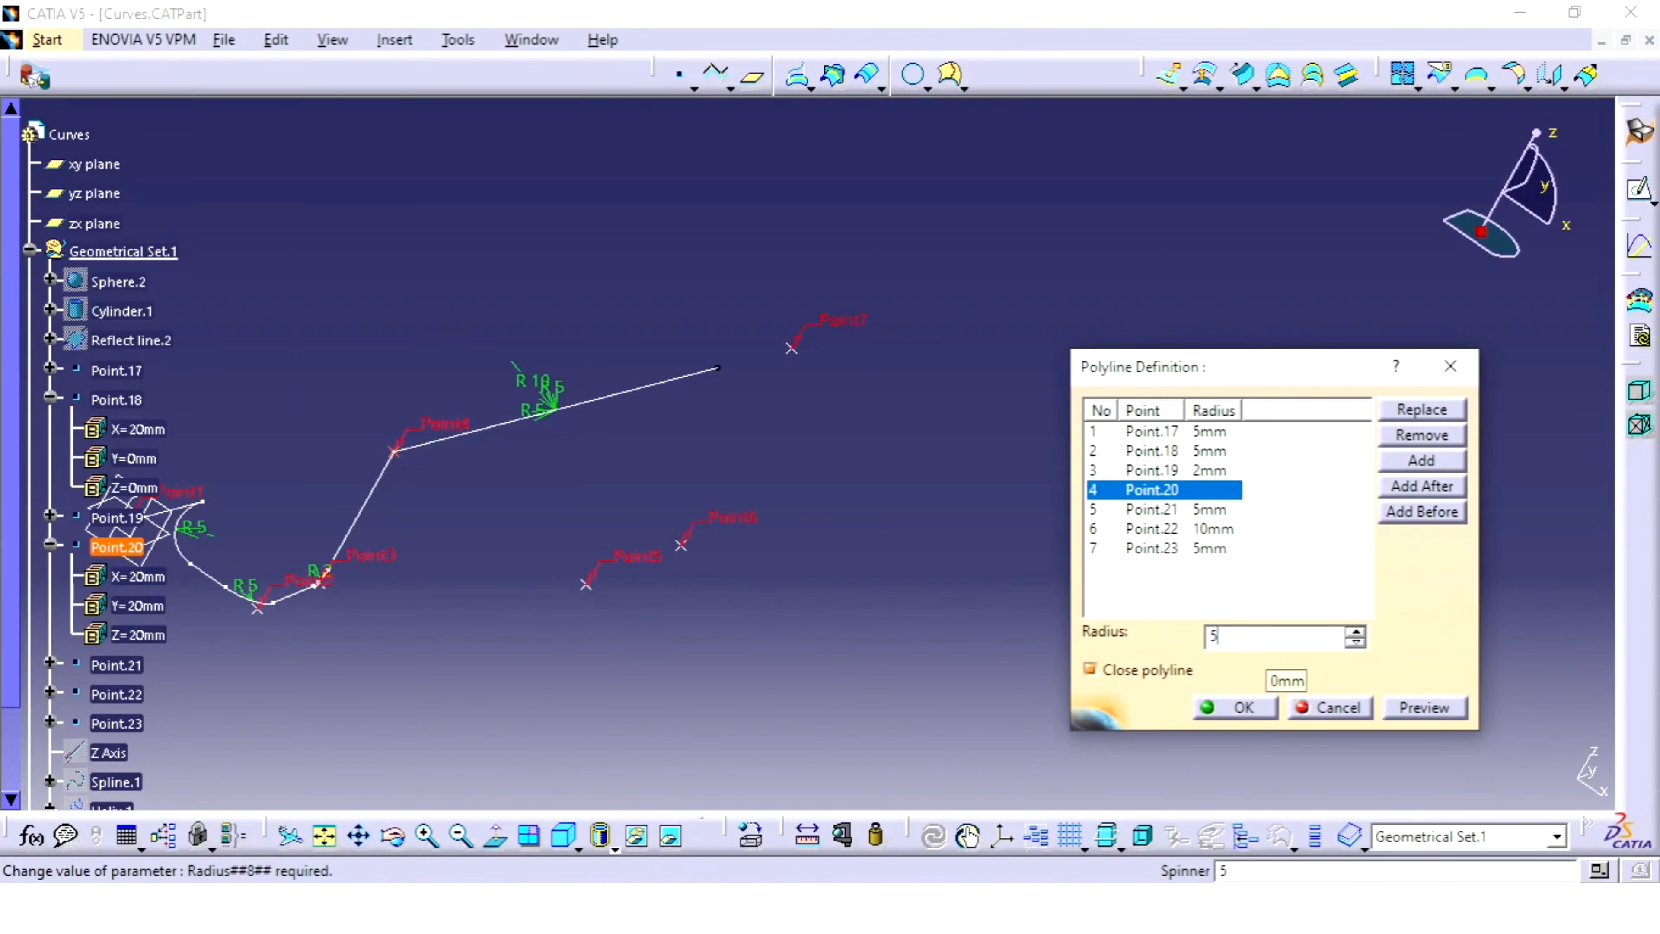
pyautogui.click(1446, 707)
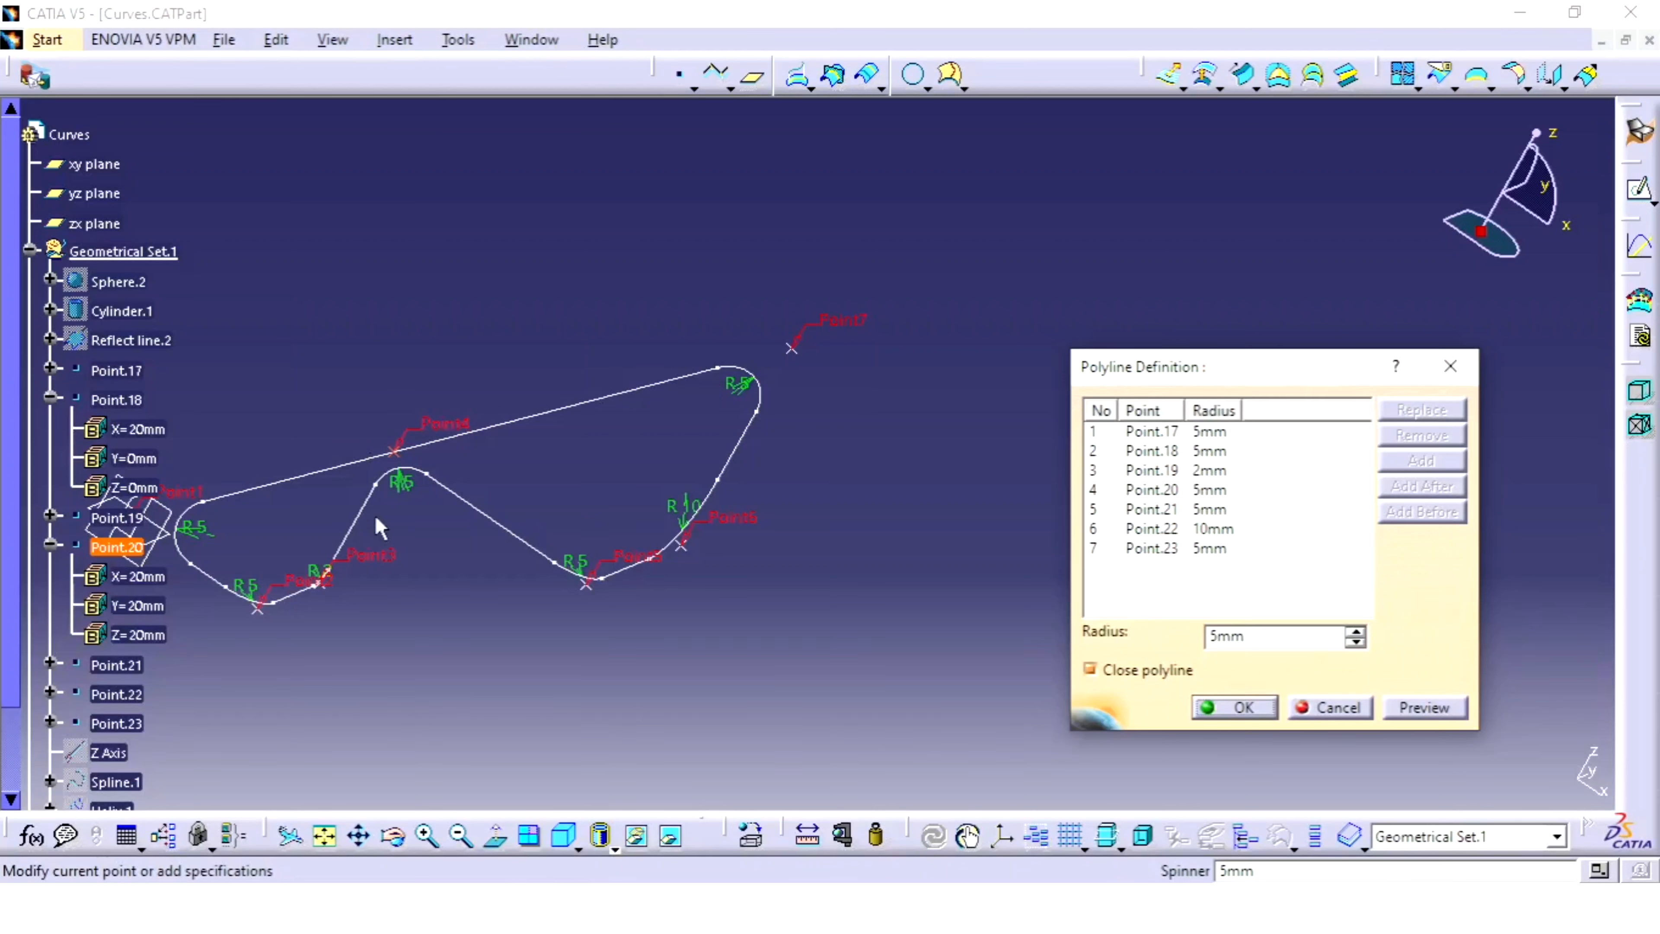
# - Remove Point.20 from the polyline, reinsert it before Point.21 with a 3 mm corner radius, and accept the definition
pyautogui.click(1207, 491)
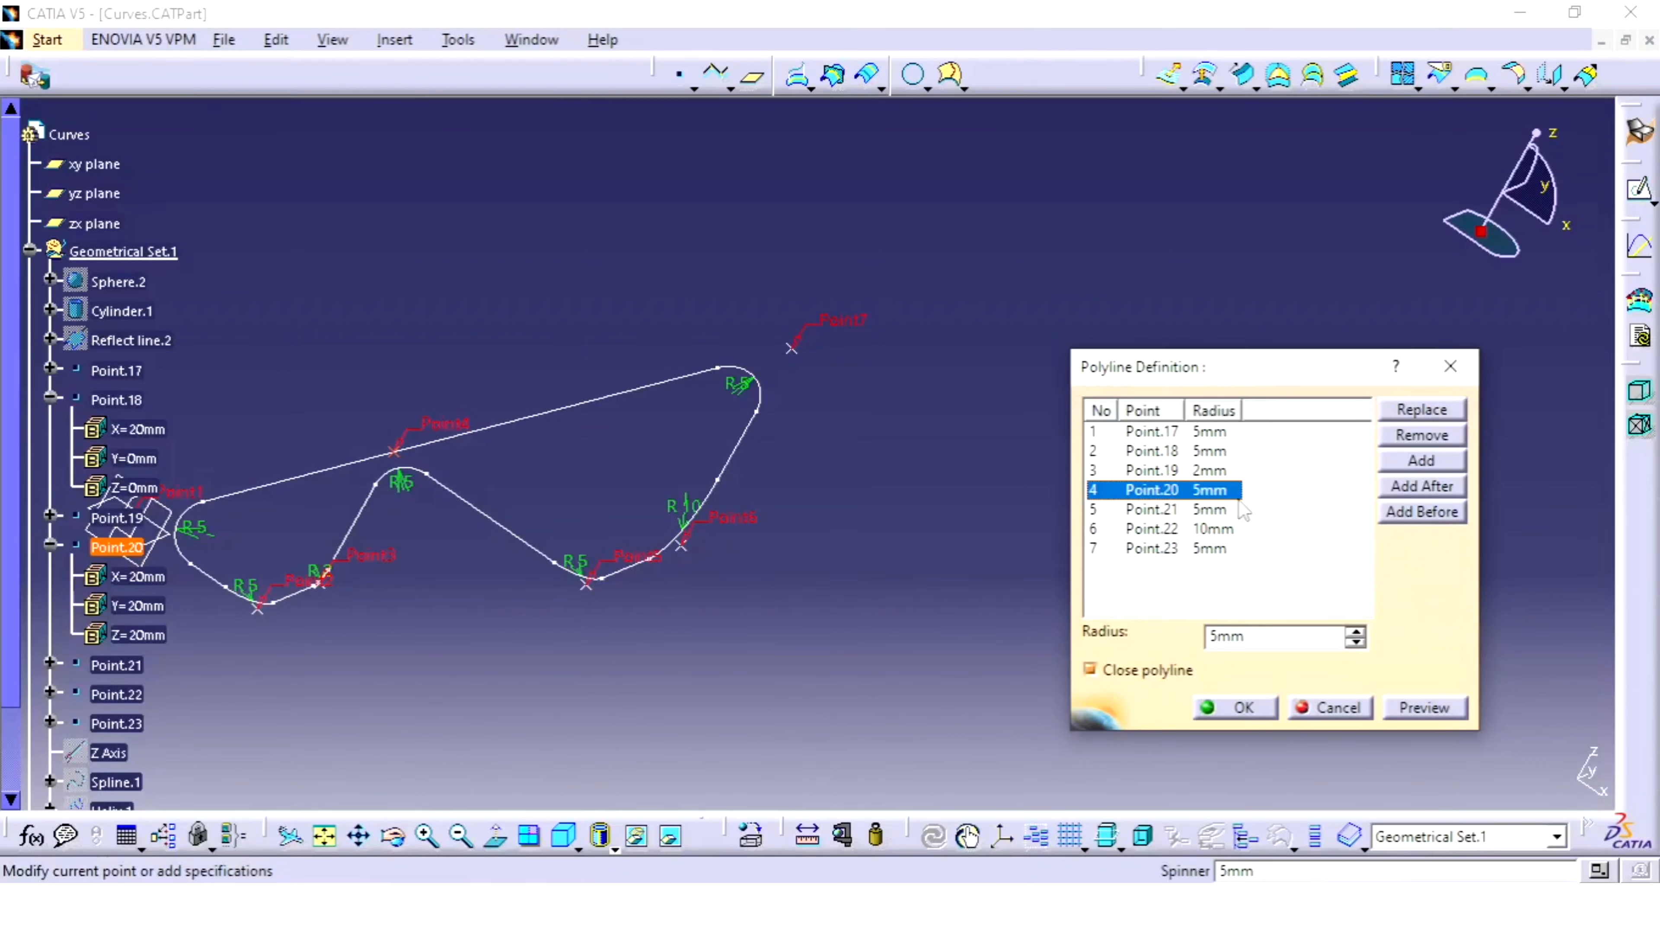
pyautogui.click(1422, 435)
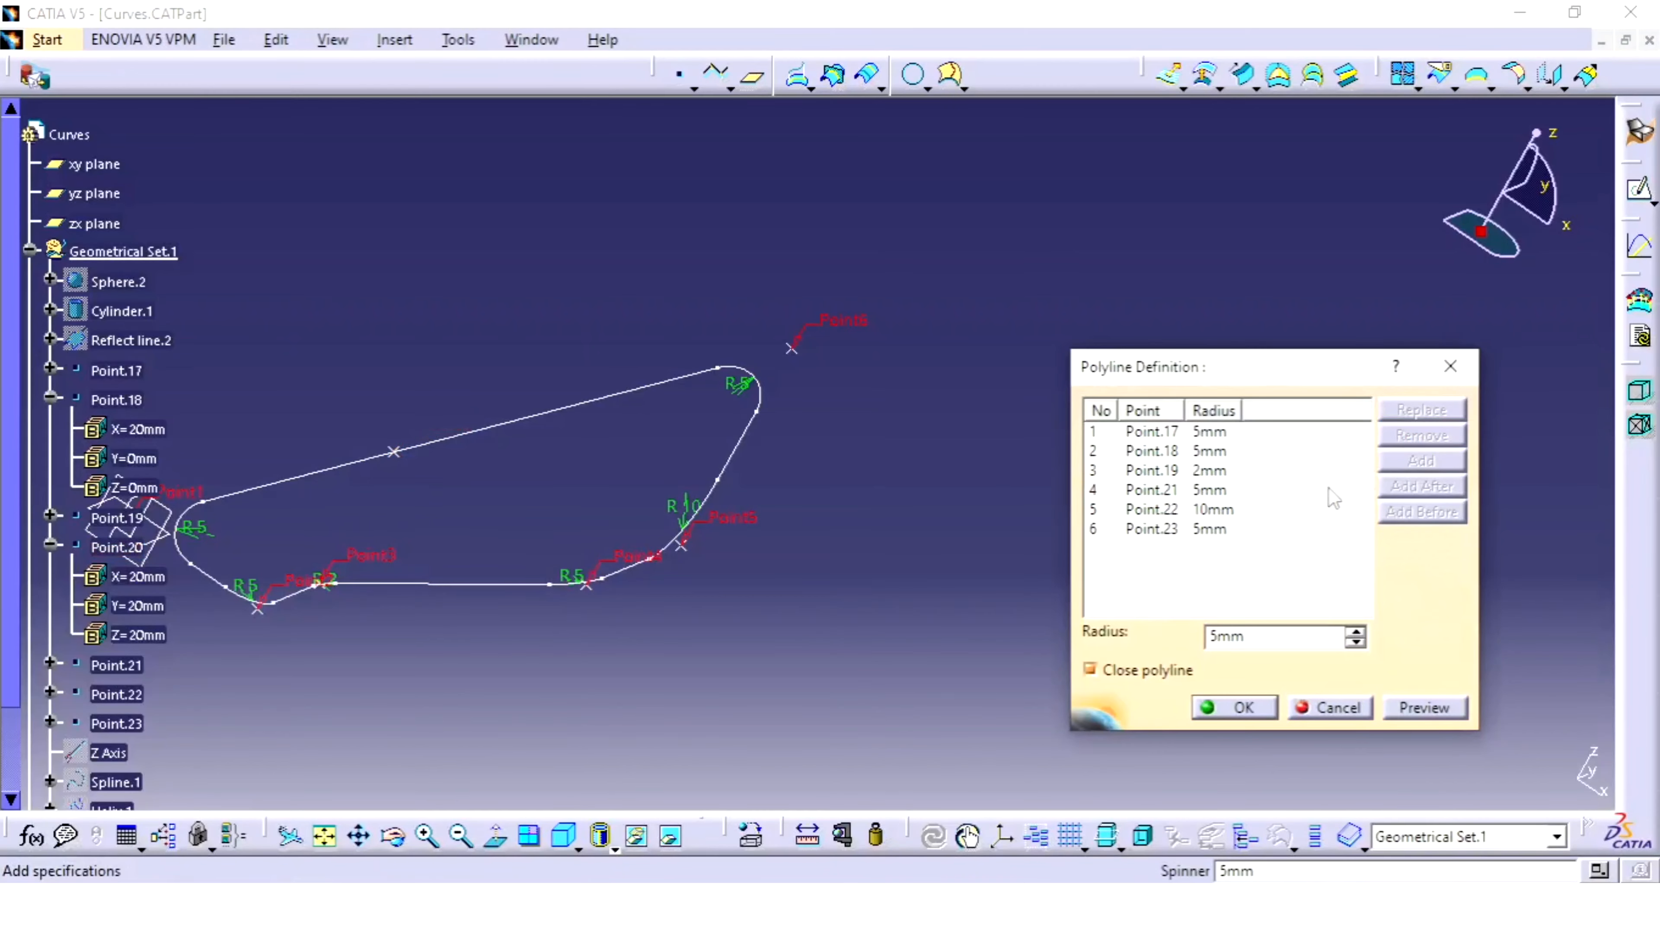
pyautogui.click(1197, 492)
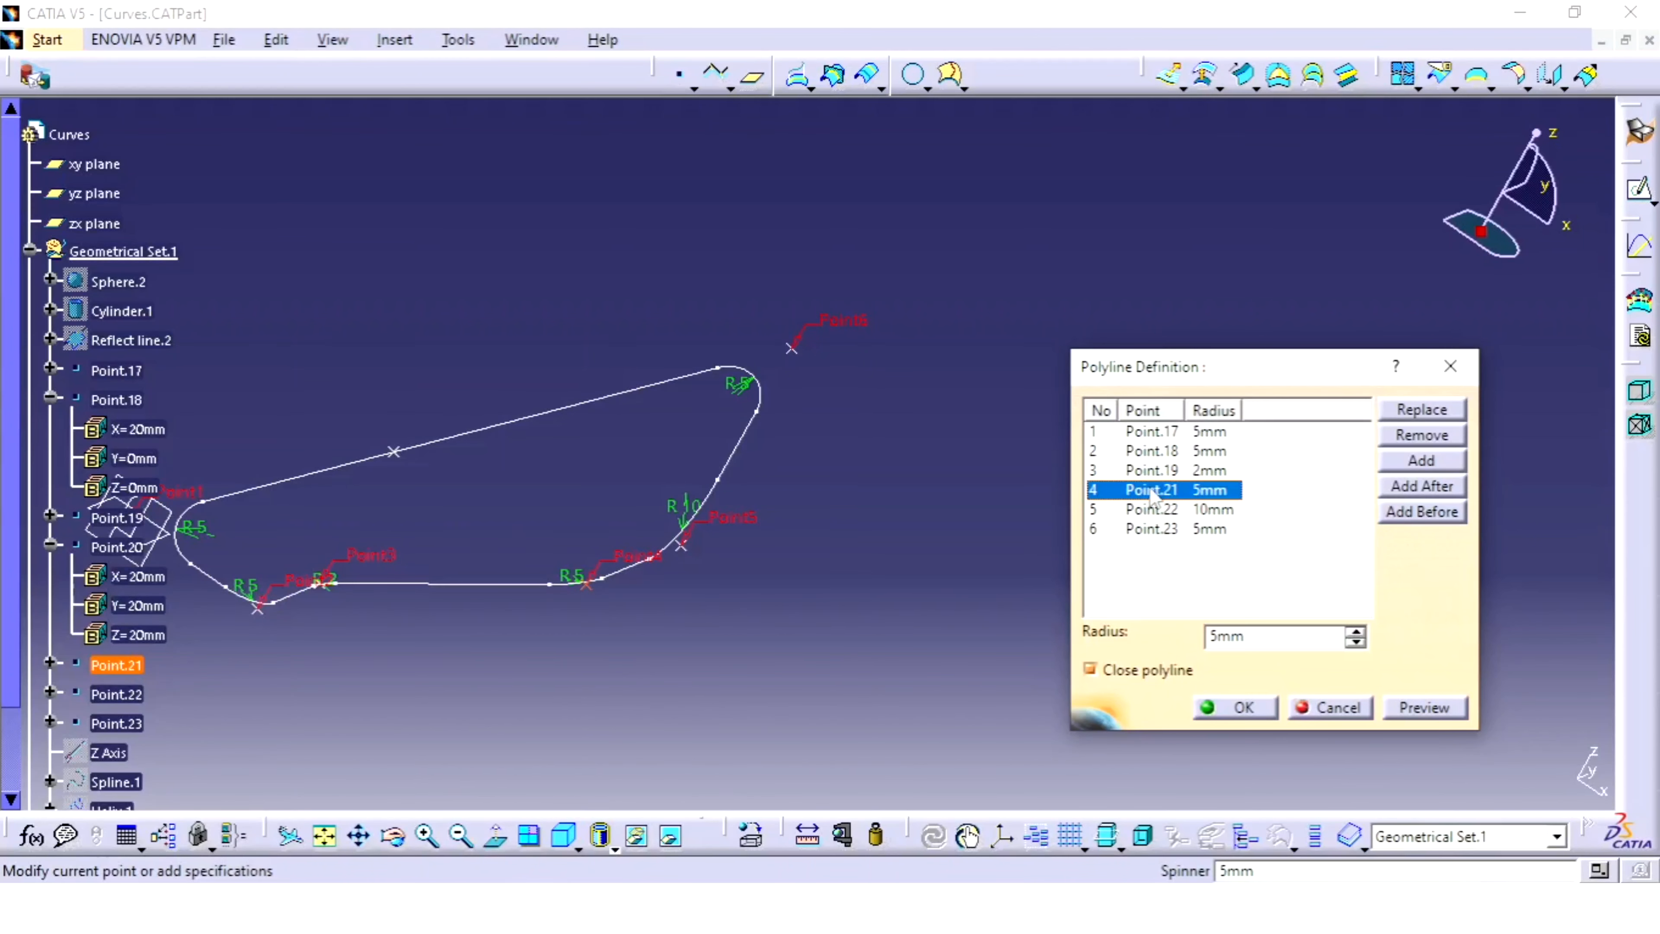
pyautogui.click(1410, 517)
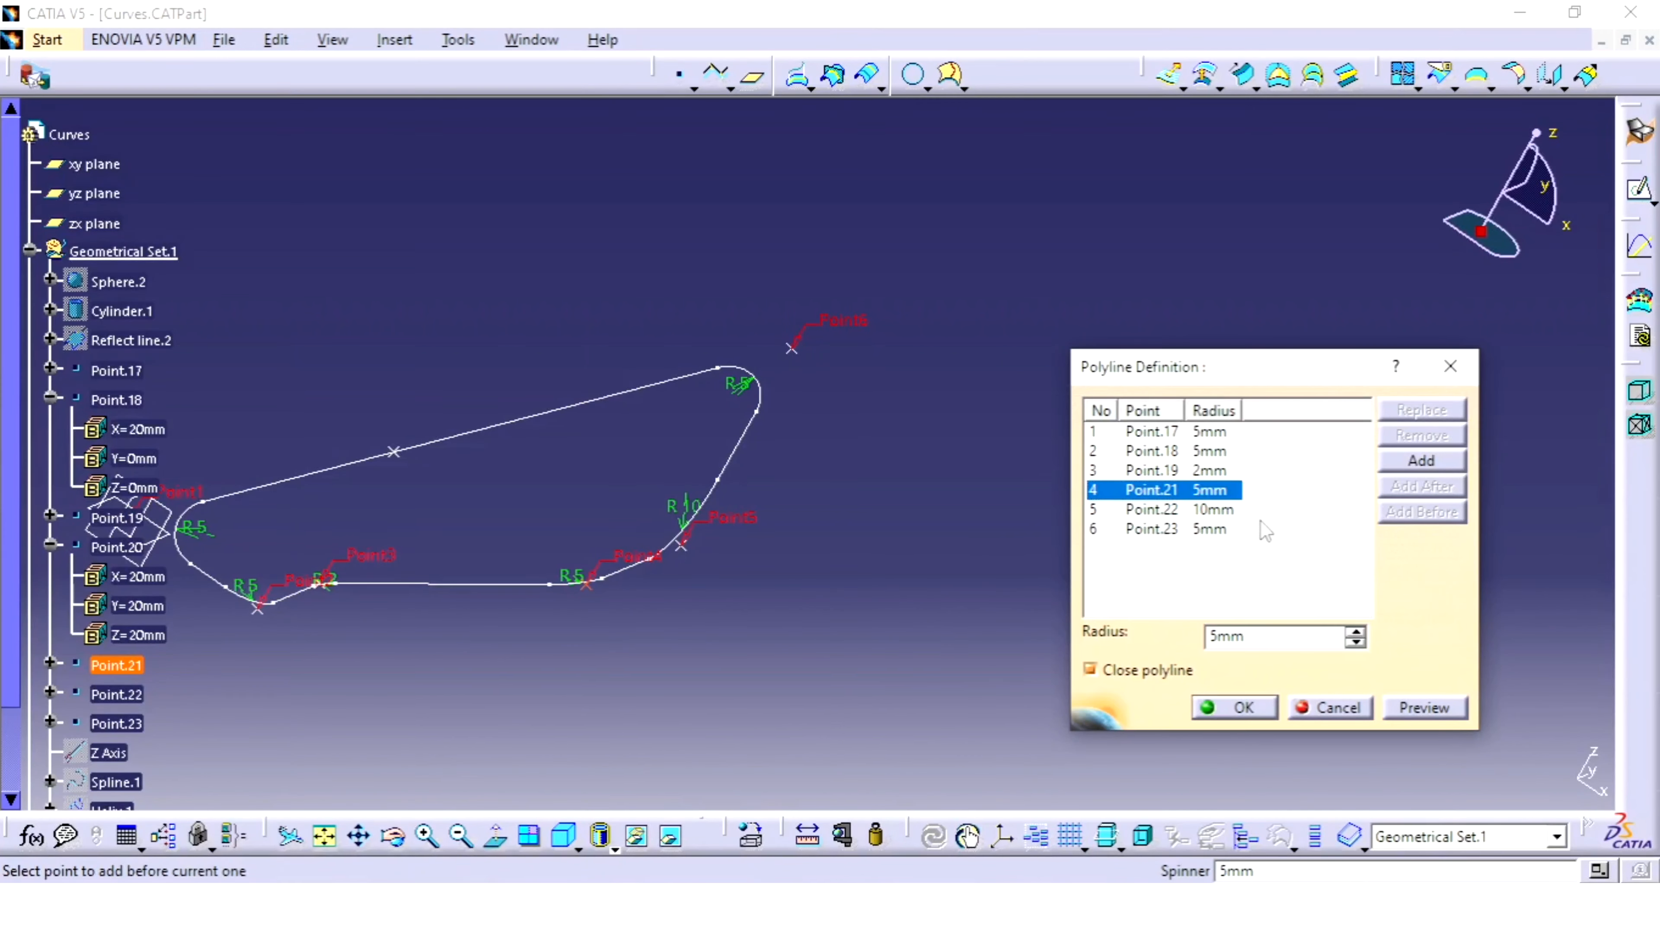
pyautogui.click(392, 452)
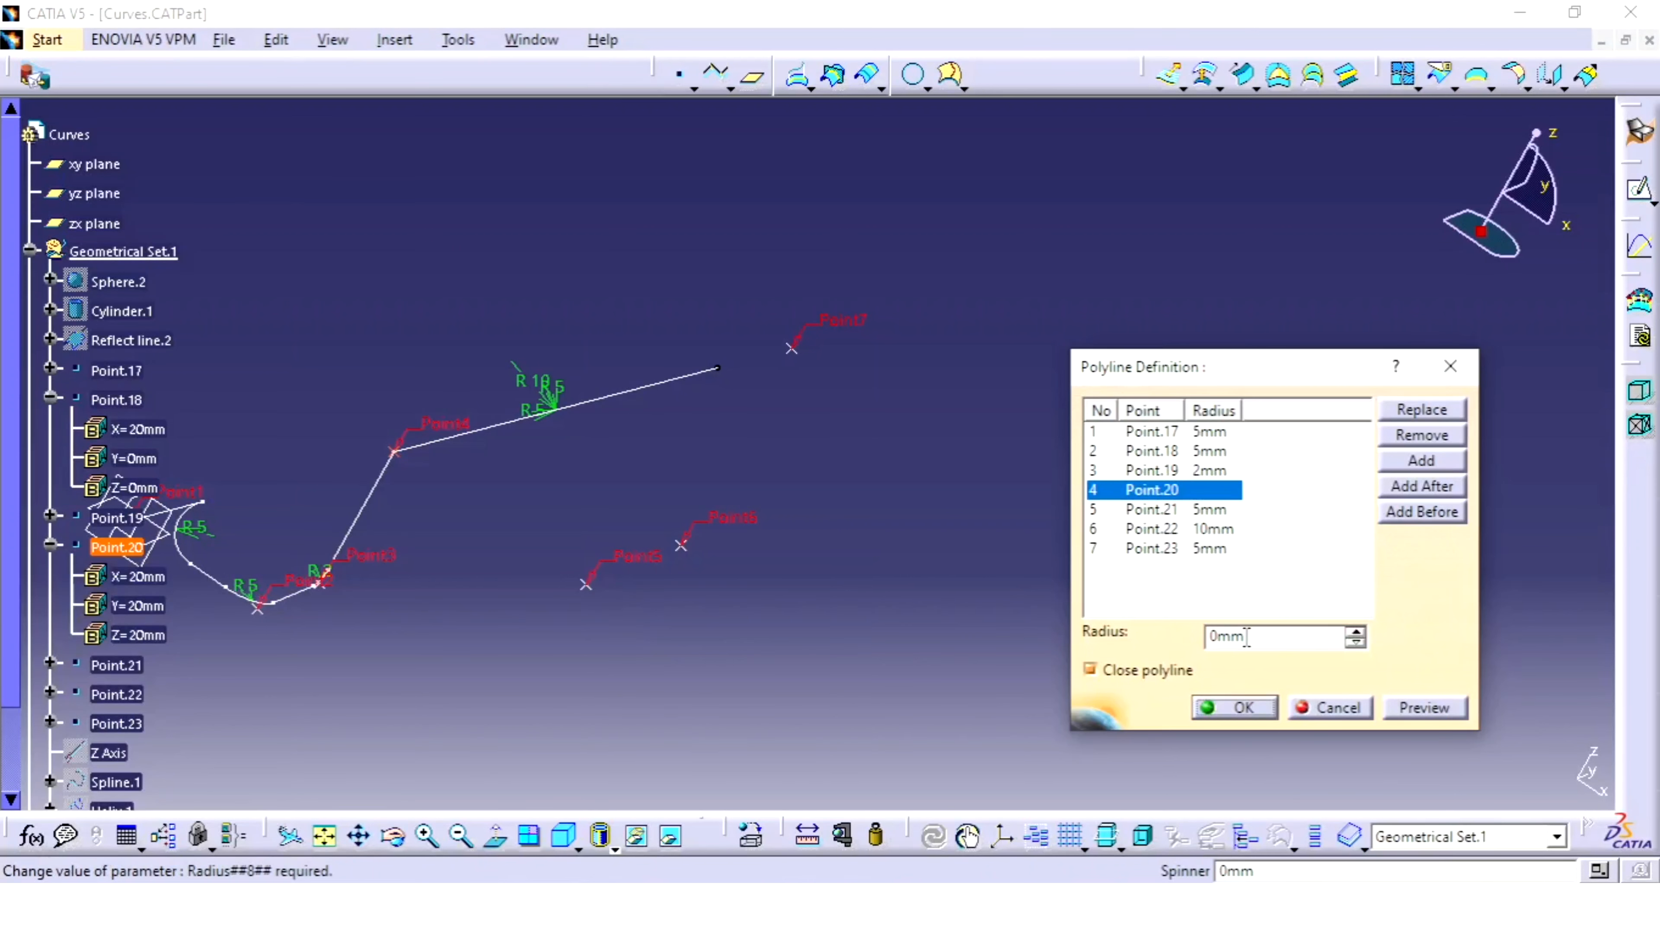
pyautogui.doubleClick(1286, 646)
pyautogui.write('3')
pyautogui.press('Return')
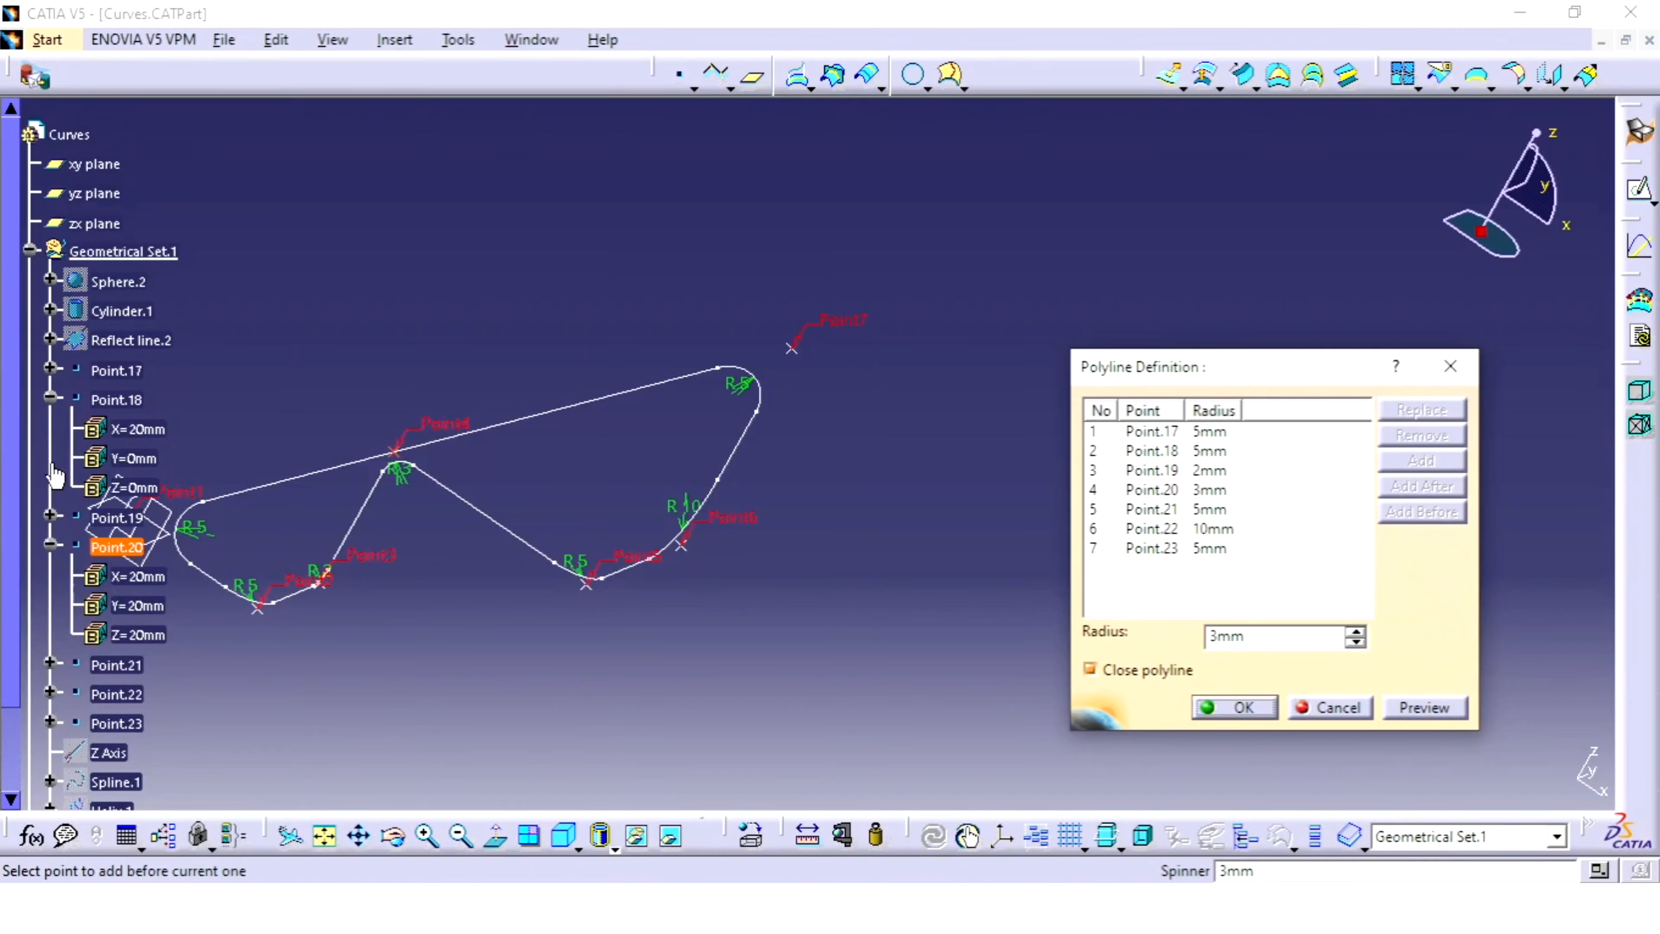
pyautogui.click(1211, 705)
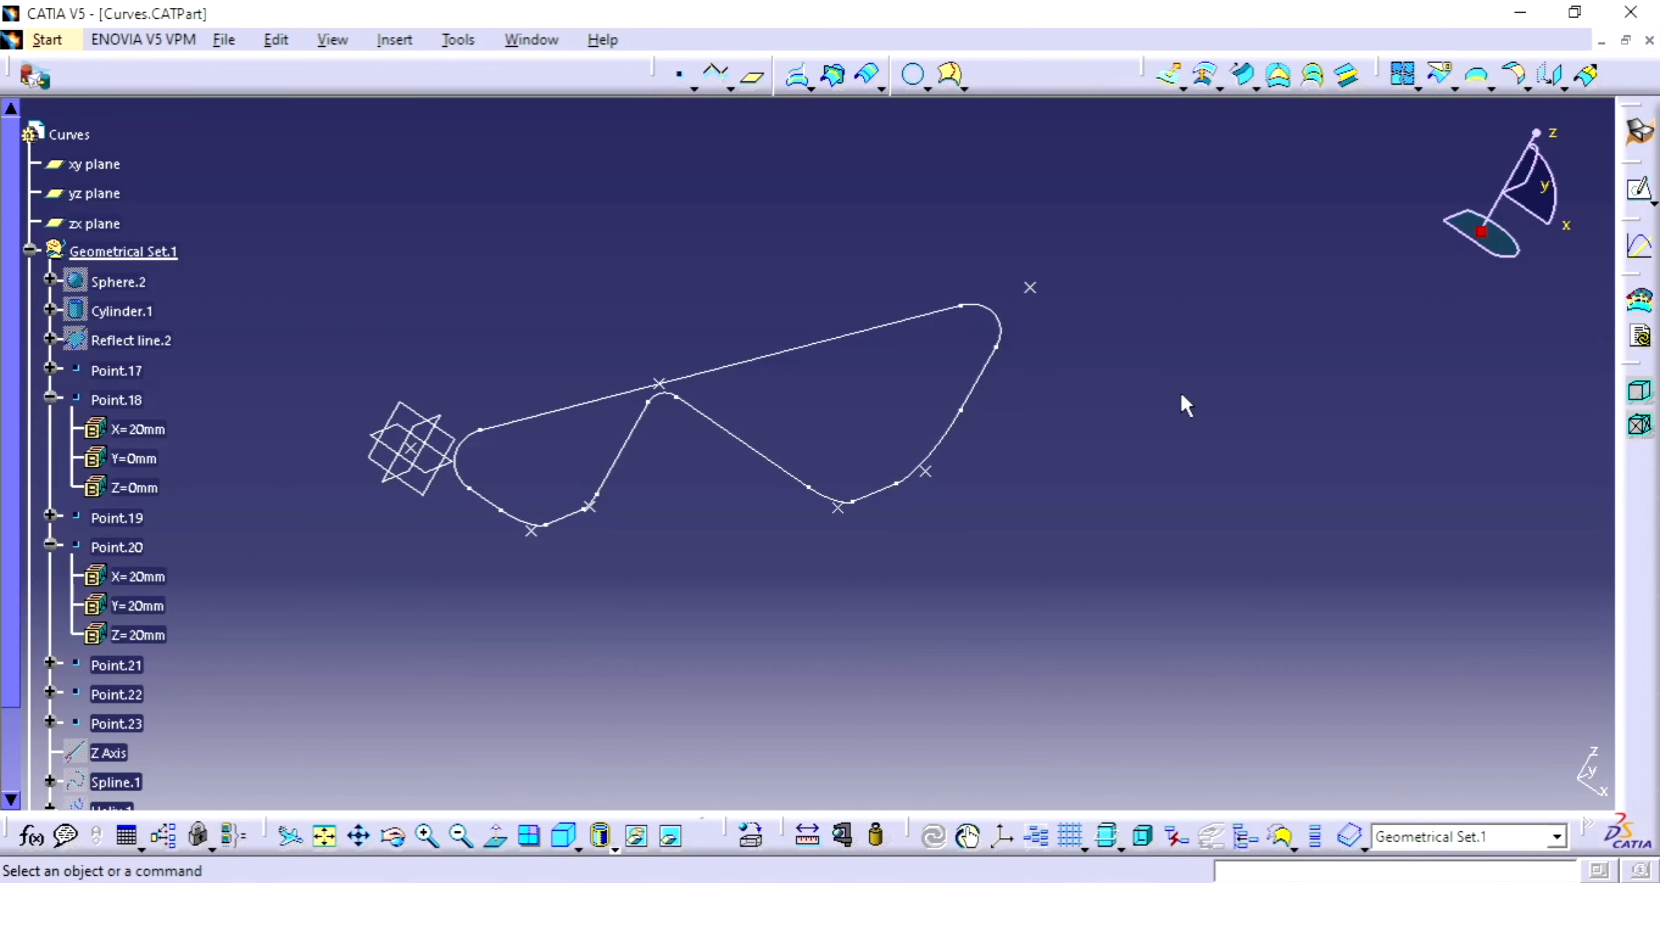
# - Create a Fill surface using the closed polyline as its boundary
pyautogui.moveTo(608, 357); pyautogui.dragTo(771, 371, button='middle')
pyautogui.moveTo(879, 416); pyautogui.dragTo(928, 419, button='middle')
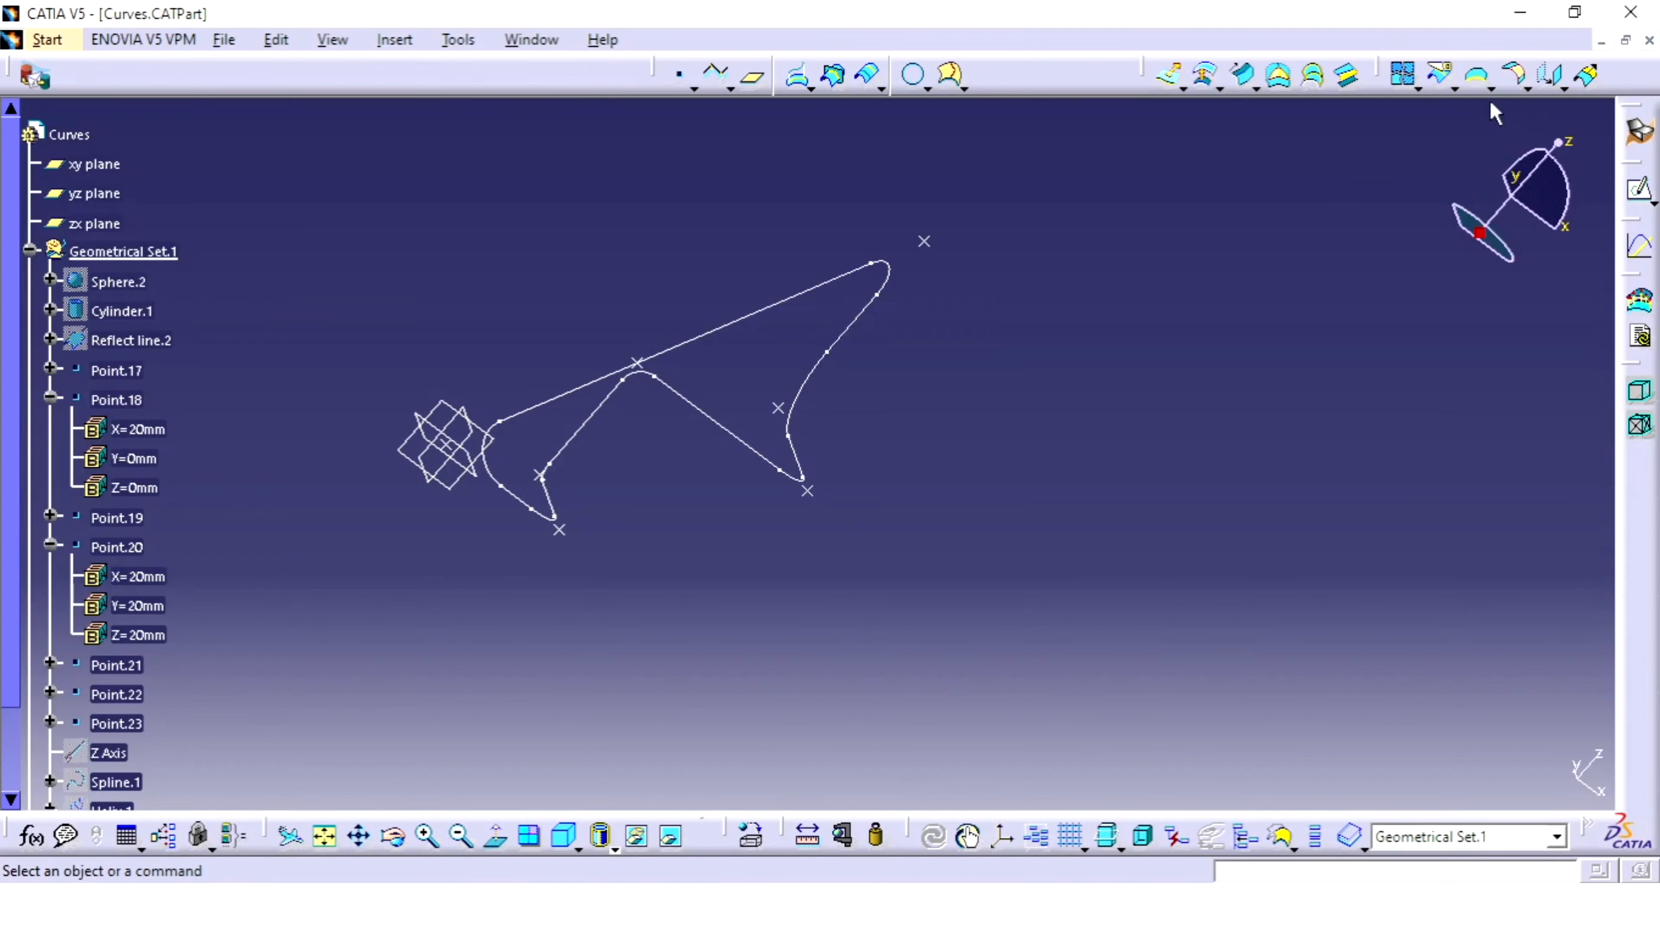
pyautogui.click(1293, 84)
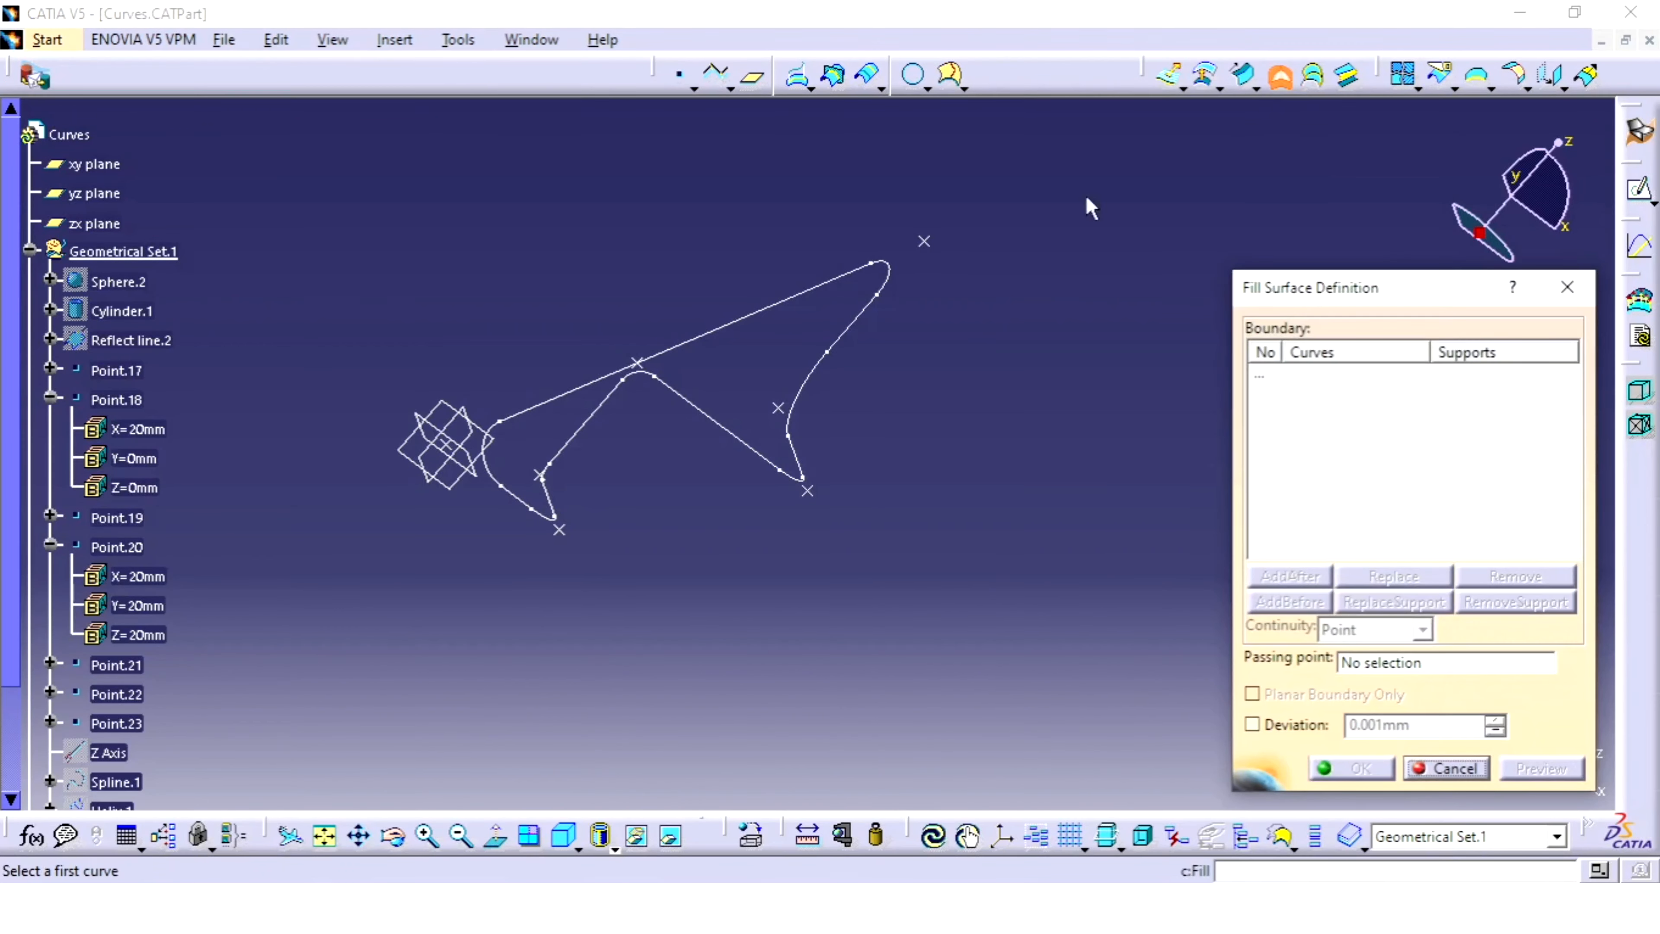
pyautogui.click(783, 300)
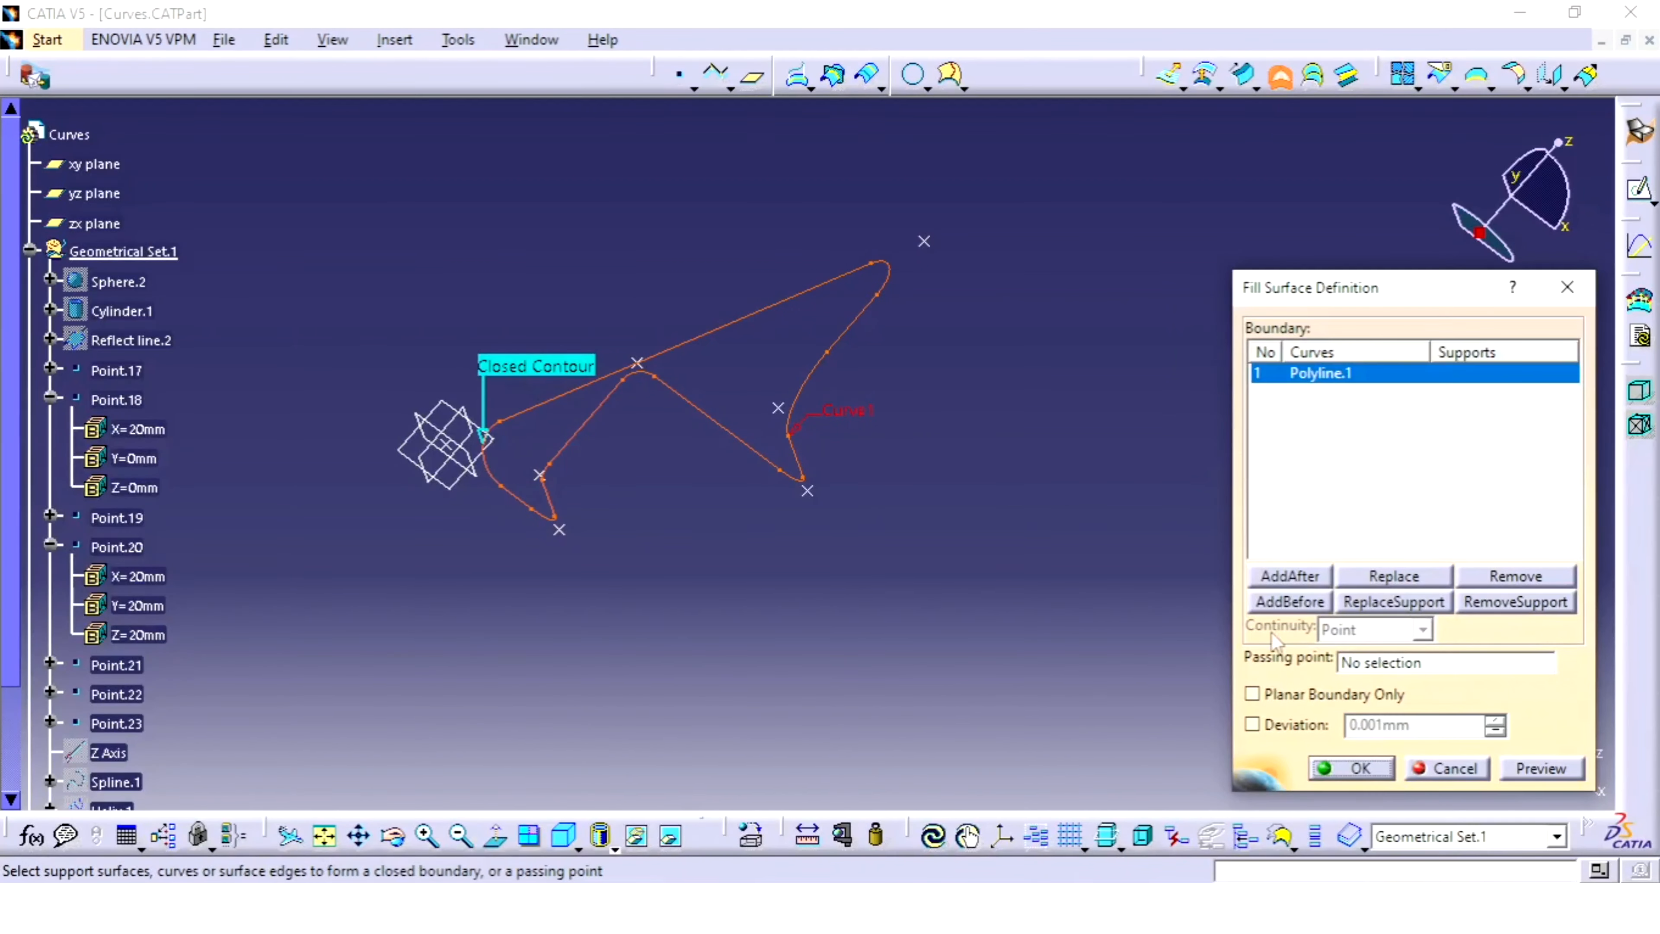
pyautogui.click(1541, 769)
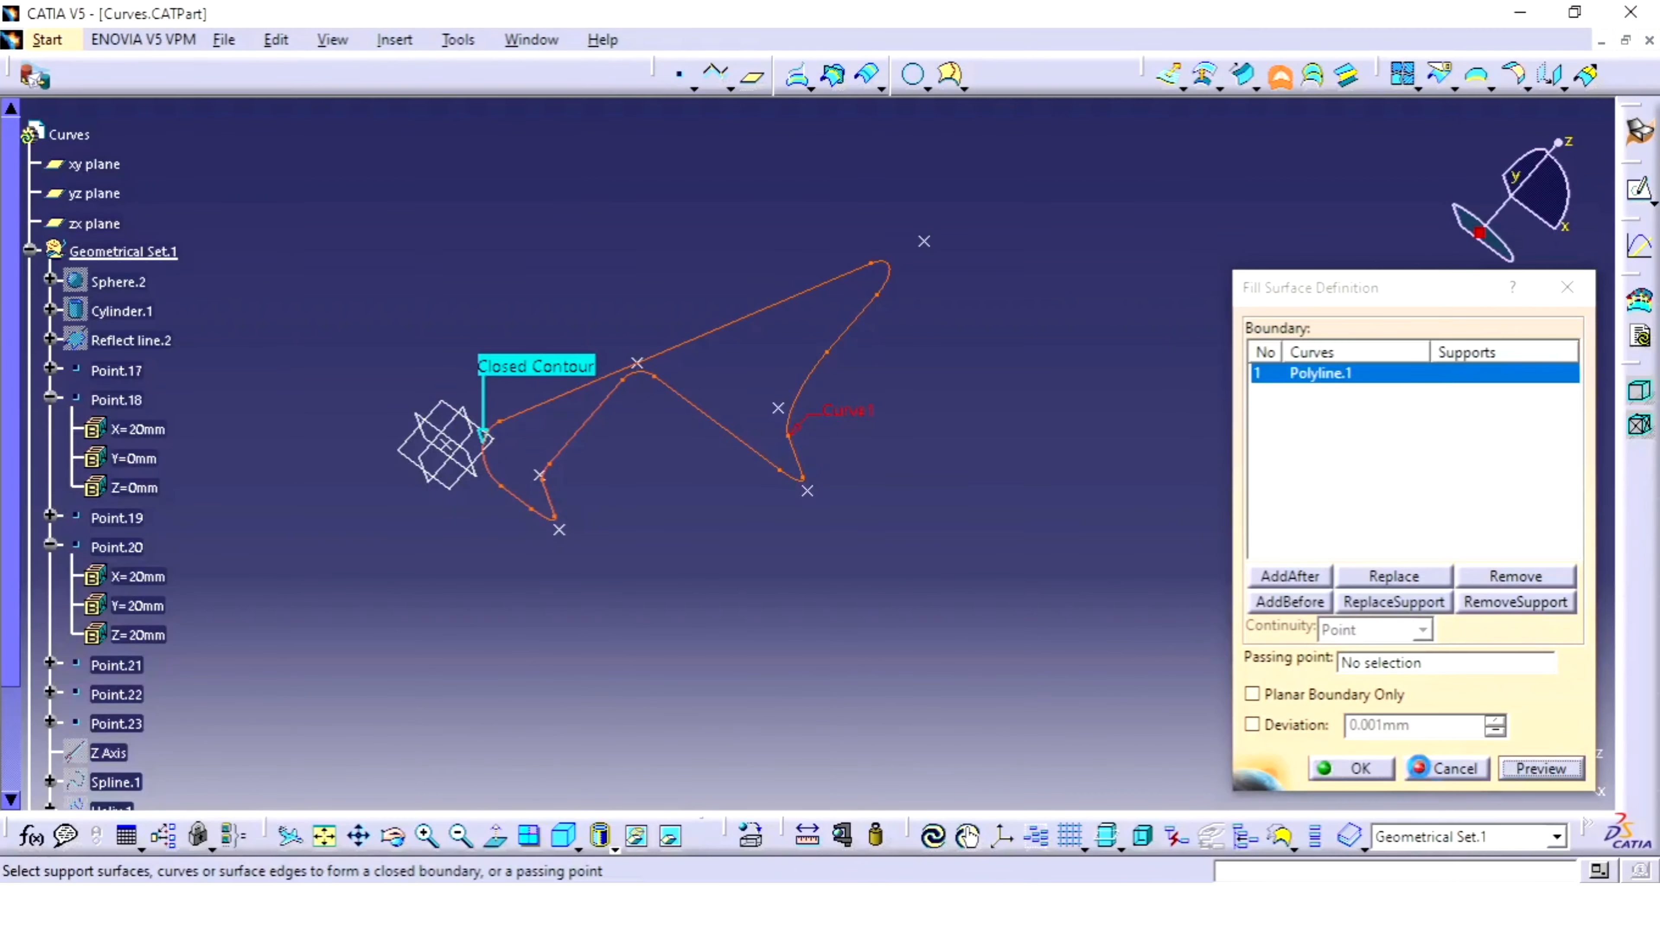
pyautogui.click(1352, 769)
pyautogui.moveTo(1029, 432); pyautogui.dragTo(946, 487, button='middle')
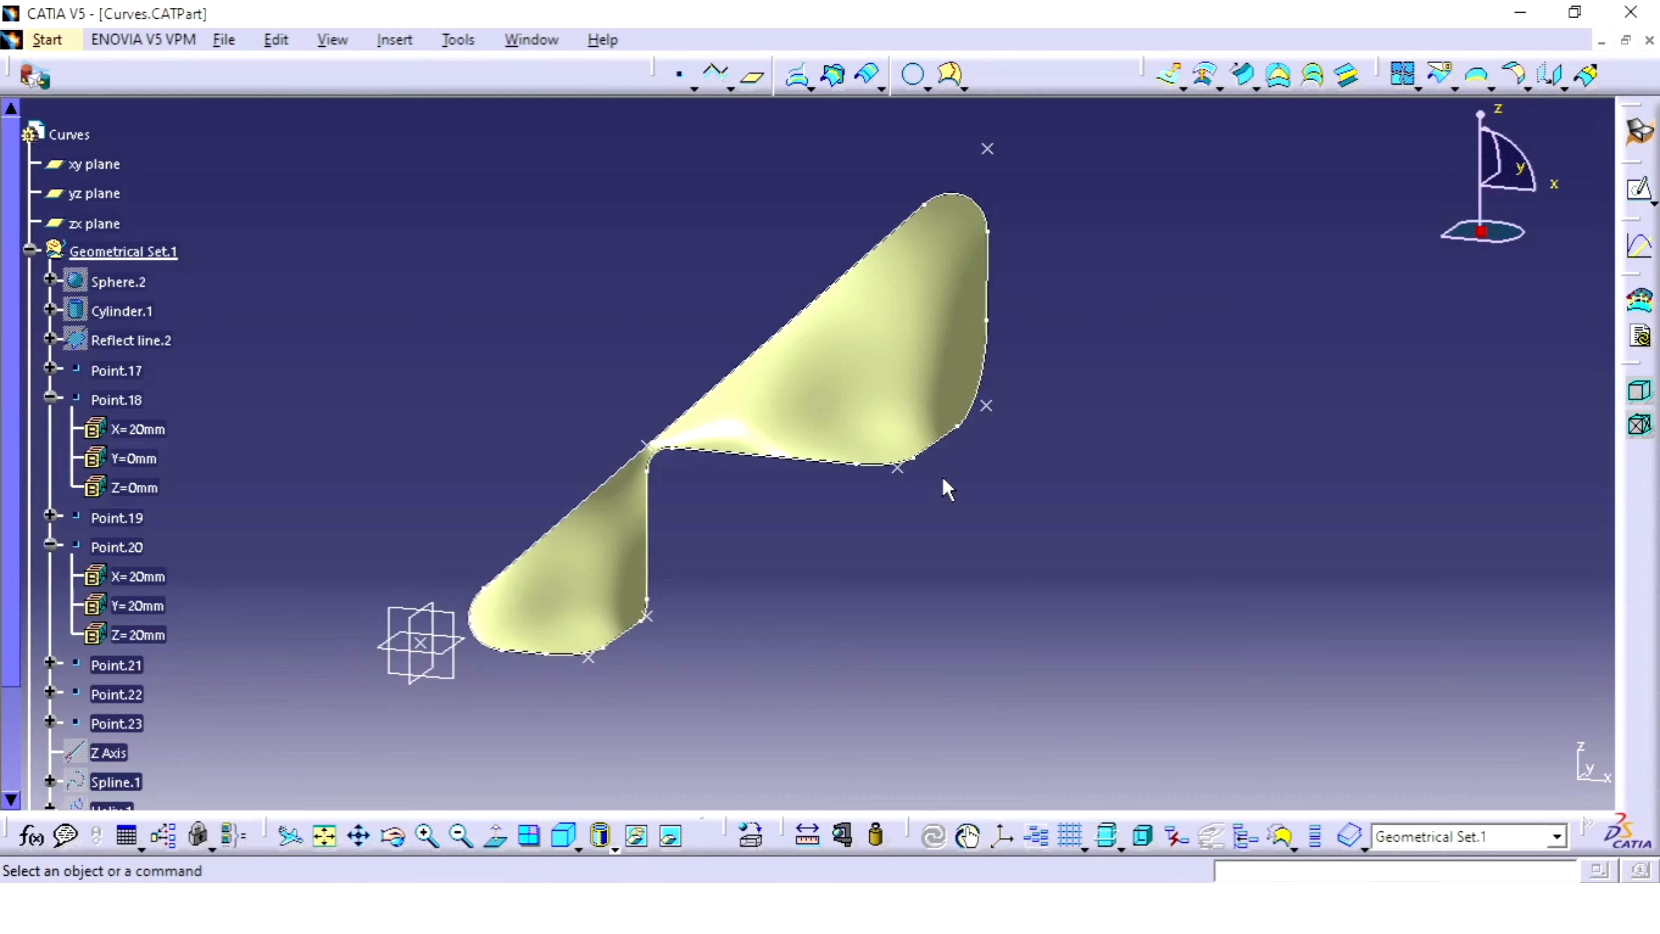
# - Start an isoparametric curve on the Fill.1 surface, passing through a point just beside its narrow middle
pyautogui.click(951, 75)
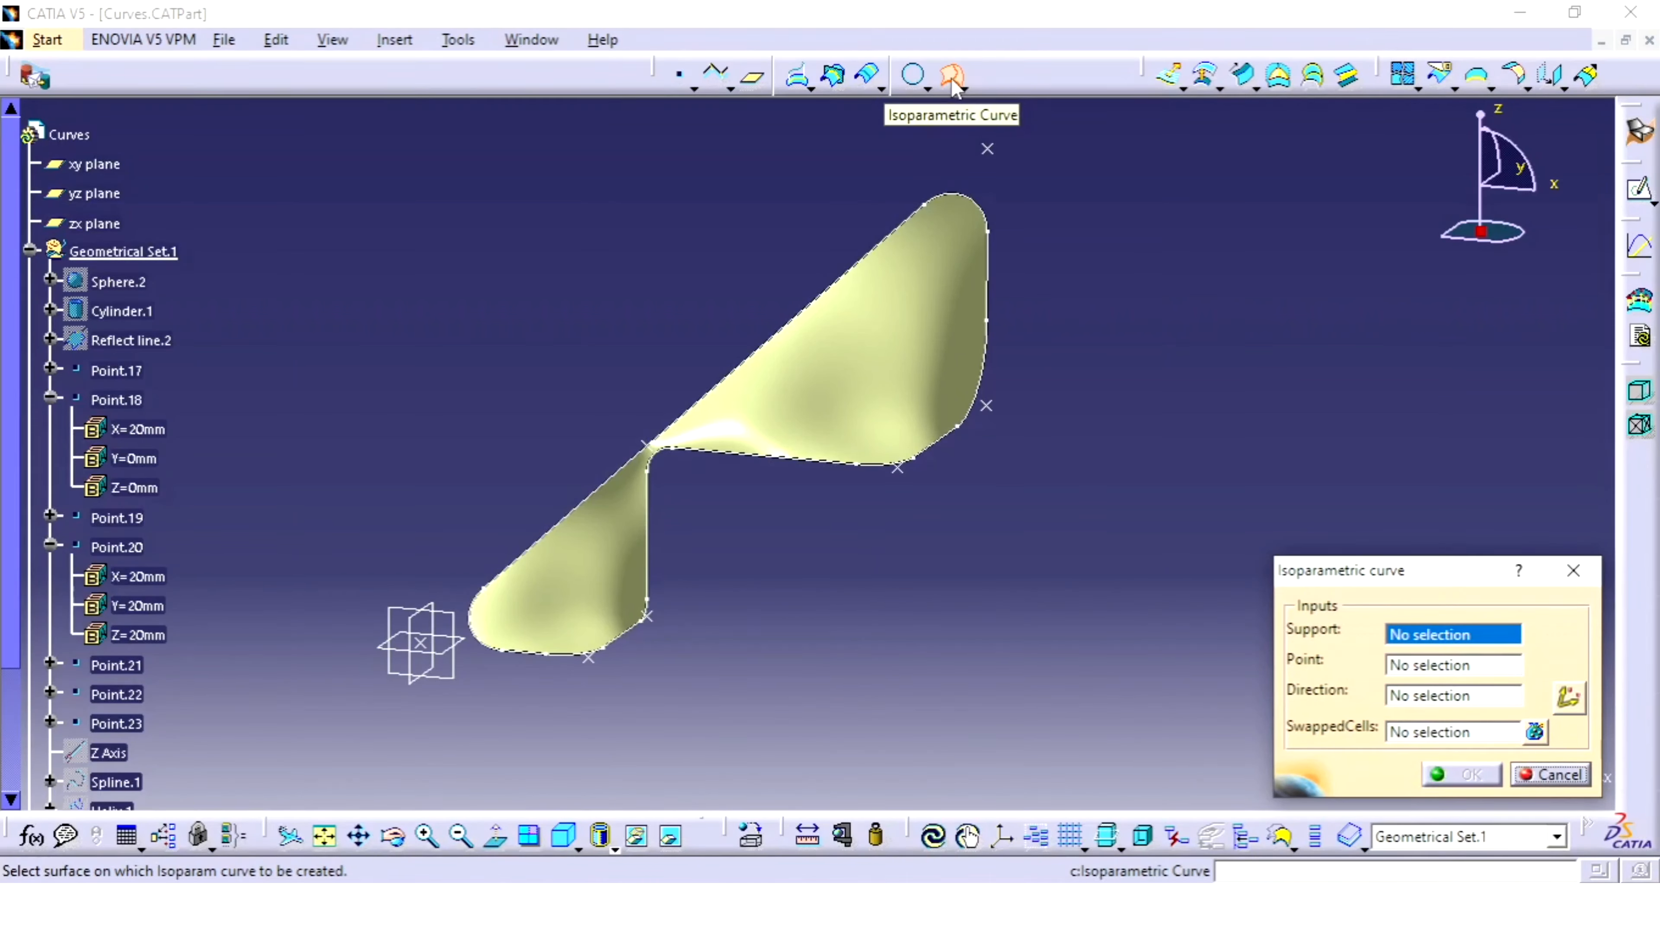
pyautogui.moveTo(656, 564); pyautogui.dragTo(804, 444, button='middle')
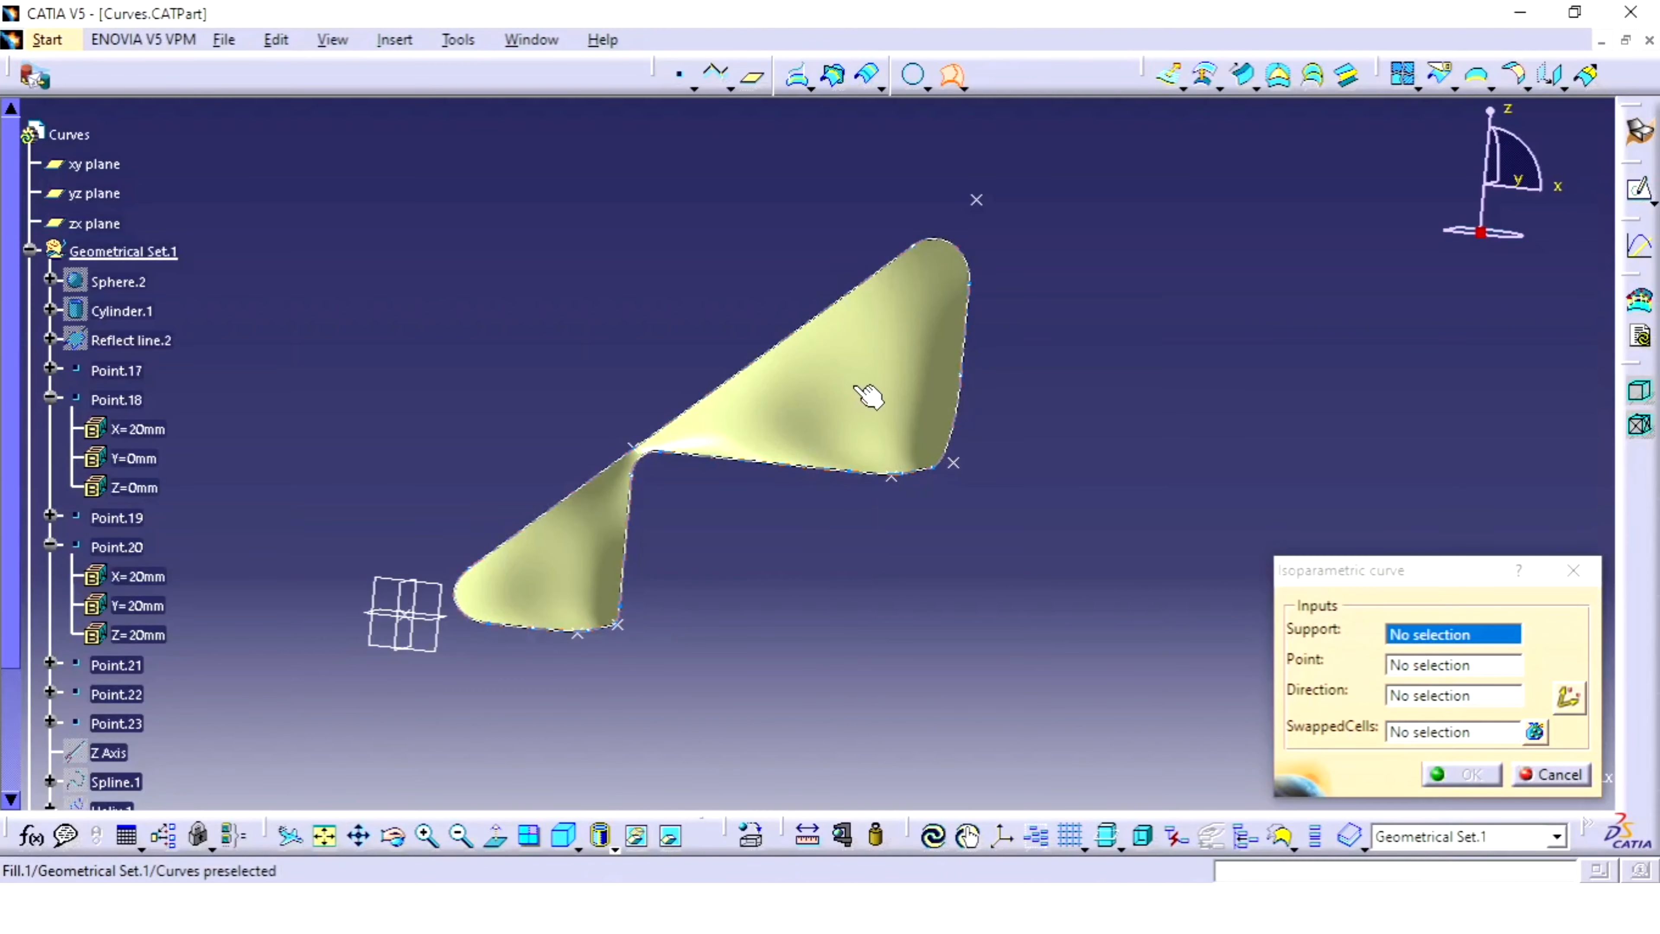
pyautogui.click(883, 375)
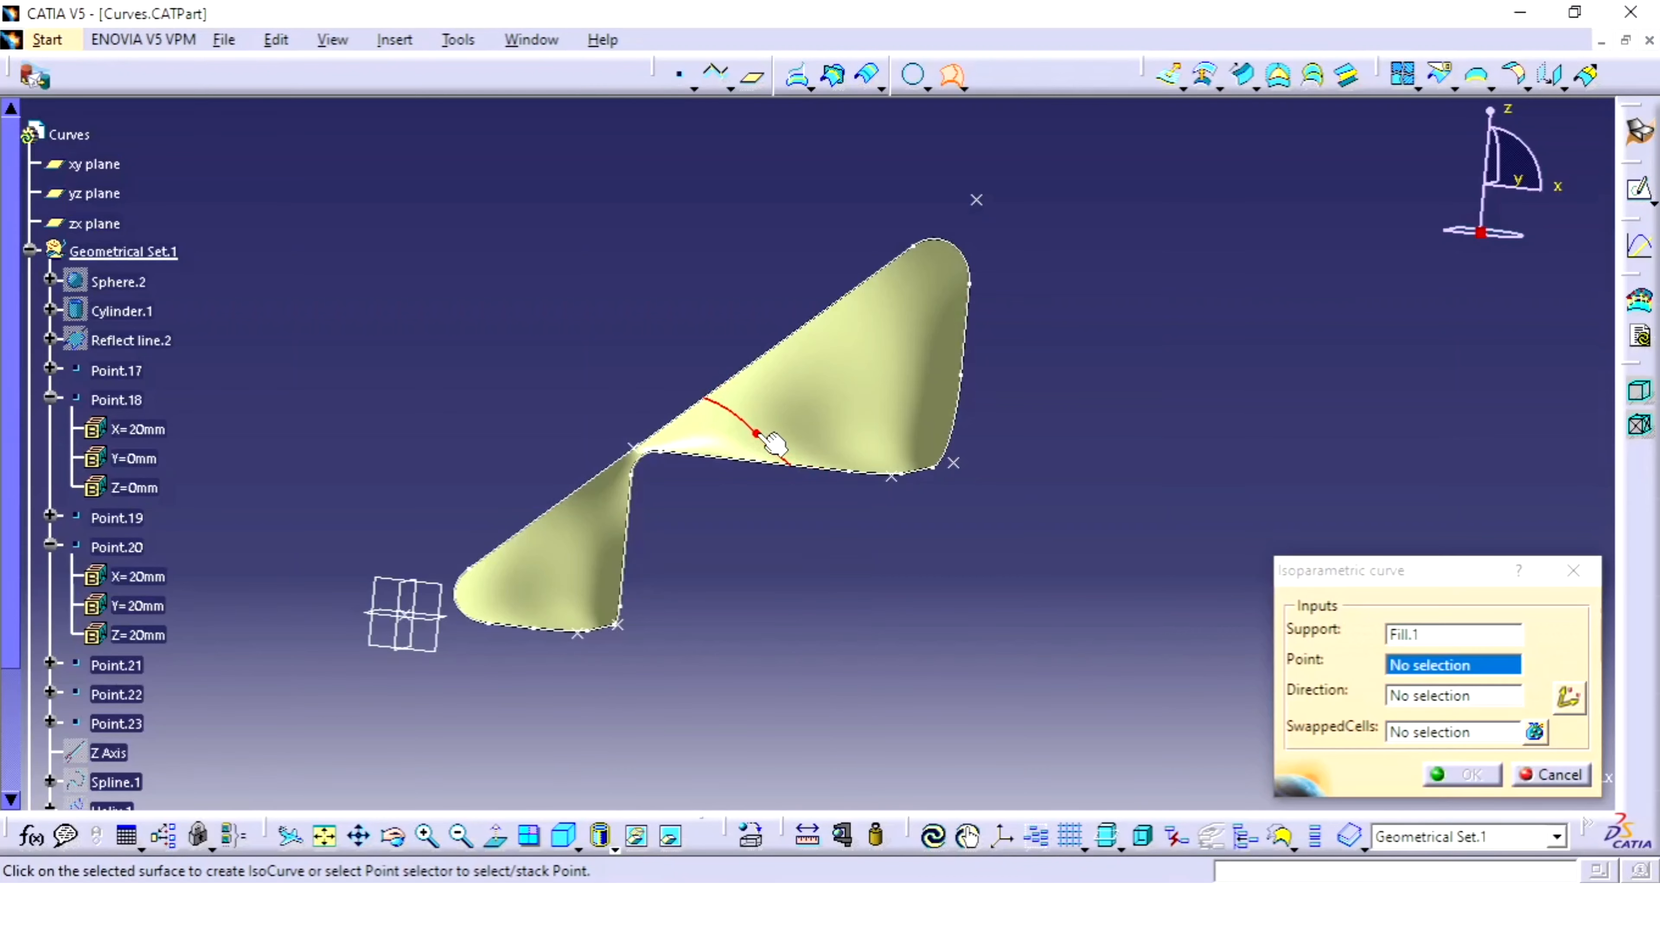
pyautogui.click(739, 422)
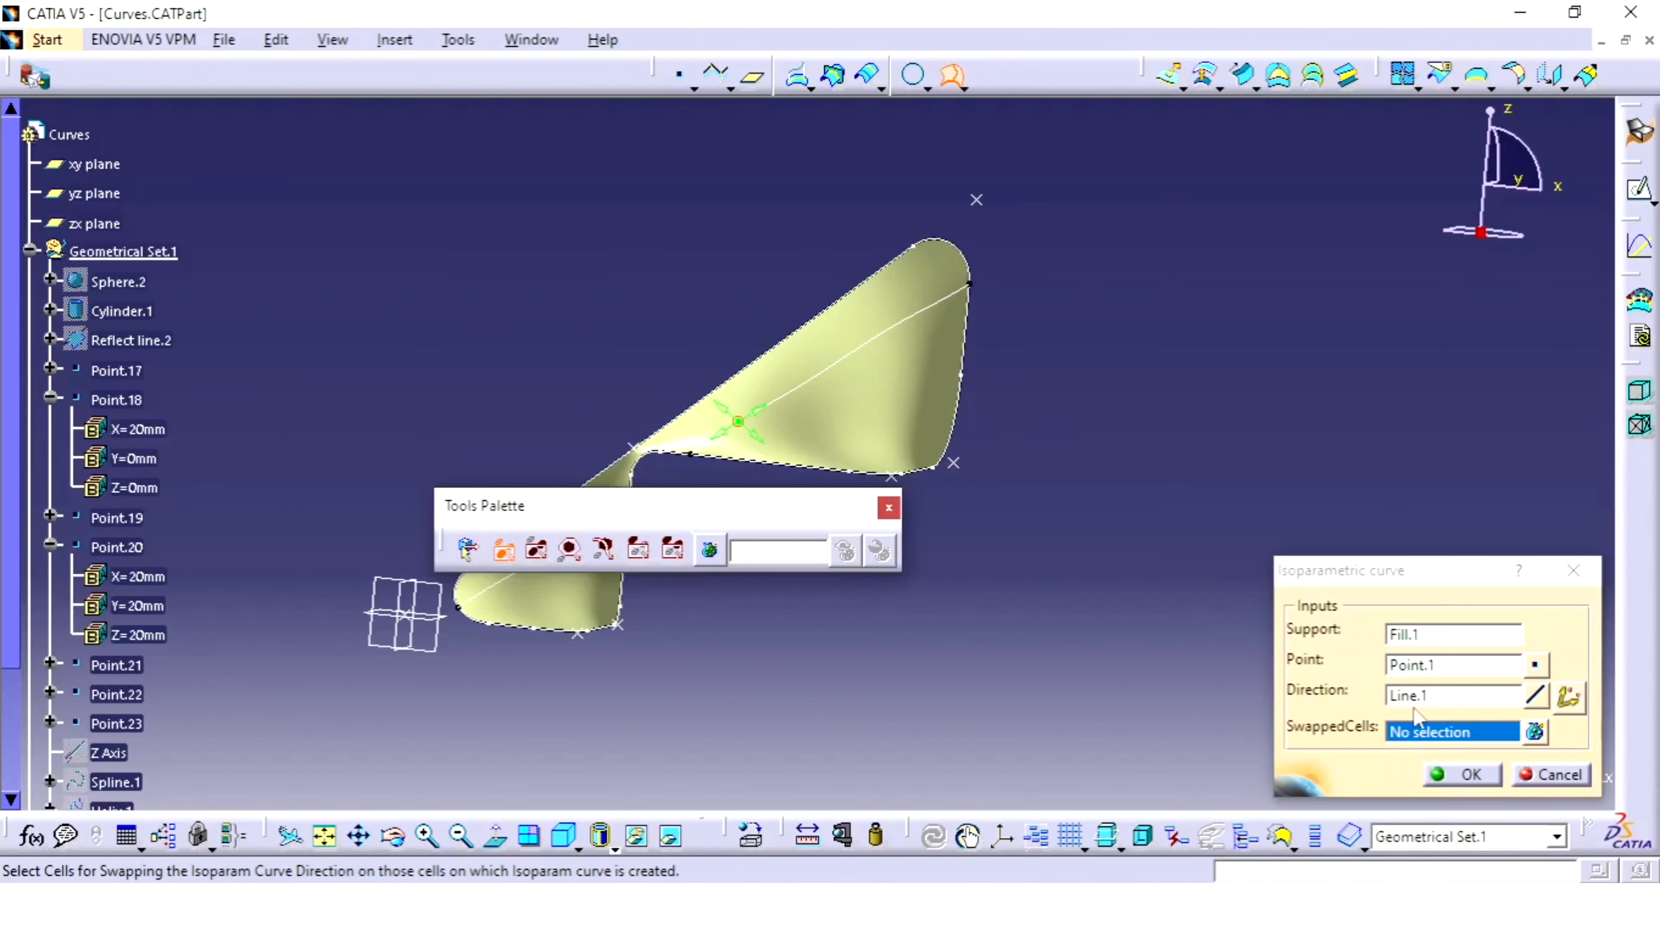
# - Swap the isoparametric curve's direction to compare both orientations and accept the one running lengthwise along the surface
pyautogui.moveTo(663, 633); pyautogui.dragTo(1058, 546, button='middle')
pyautogui.click(1444, 696)
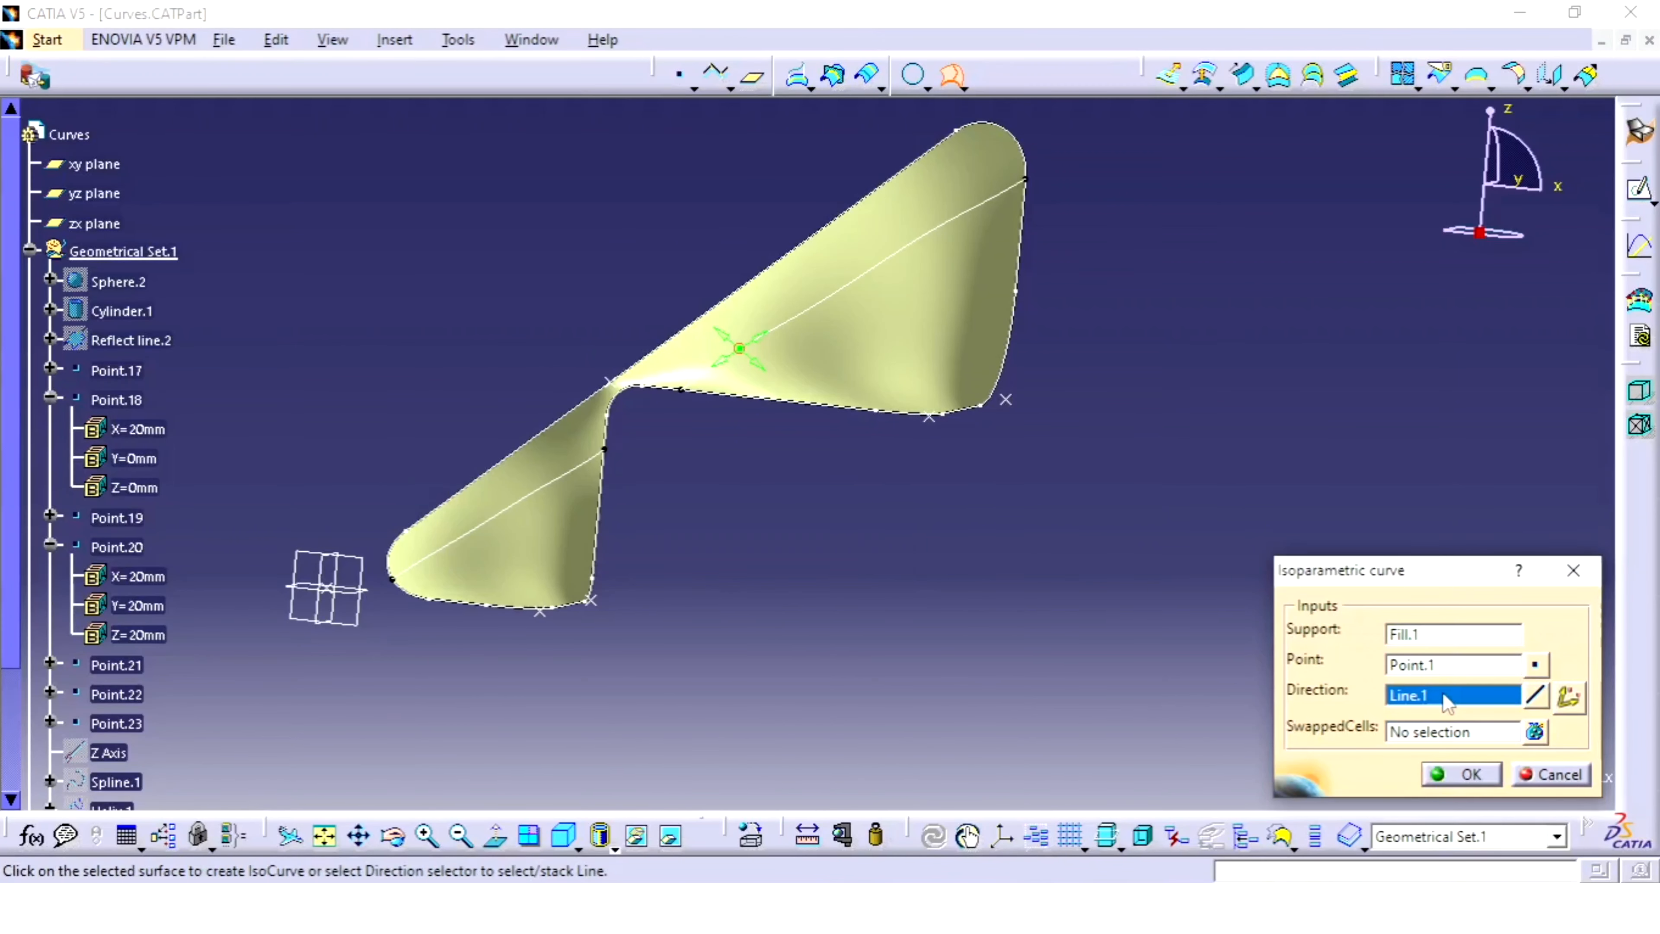
pyautogui.click(1571, 699)
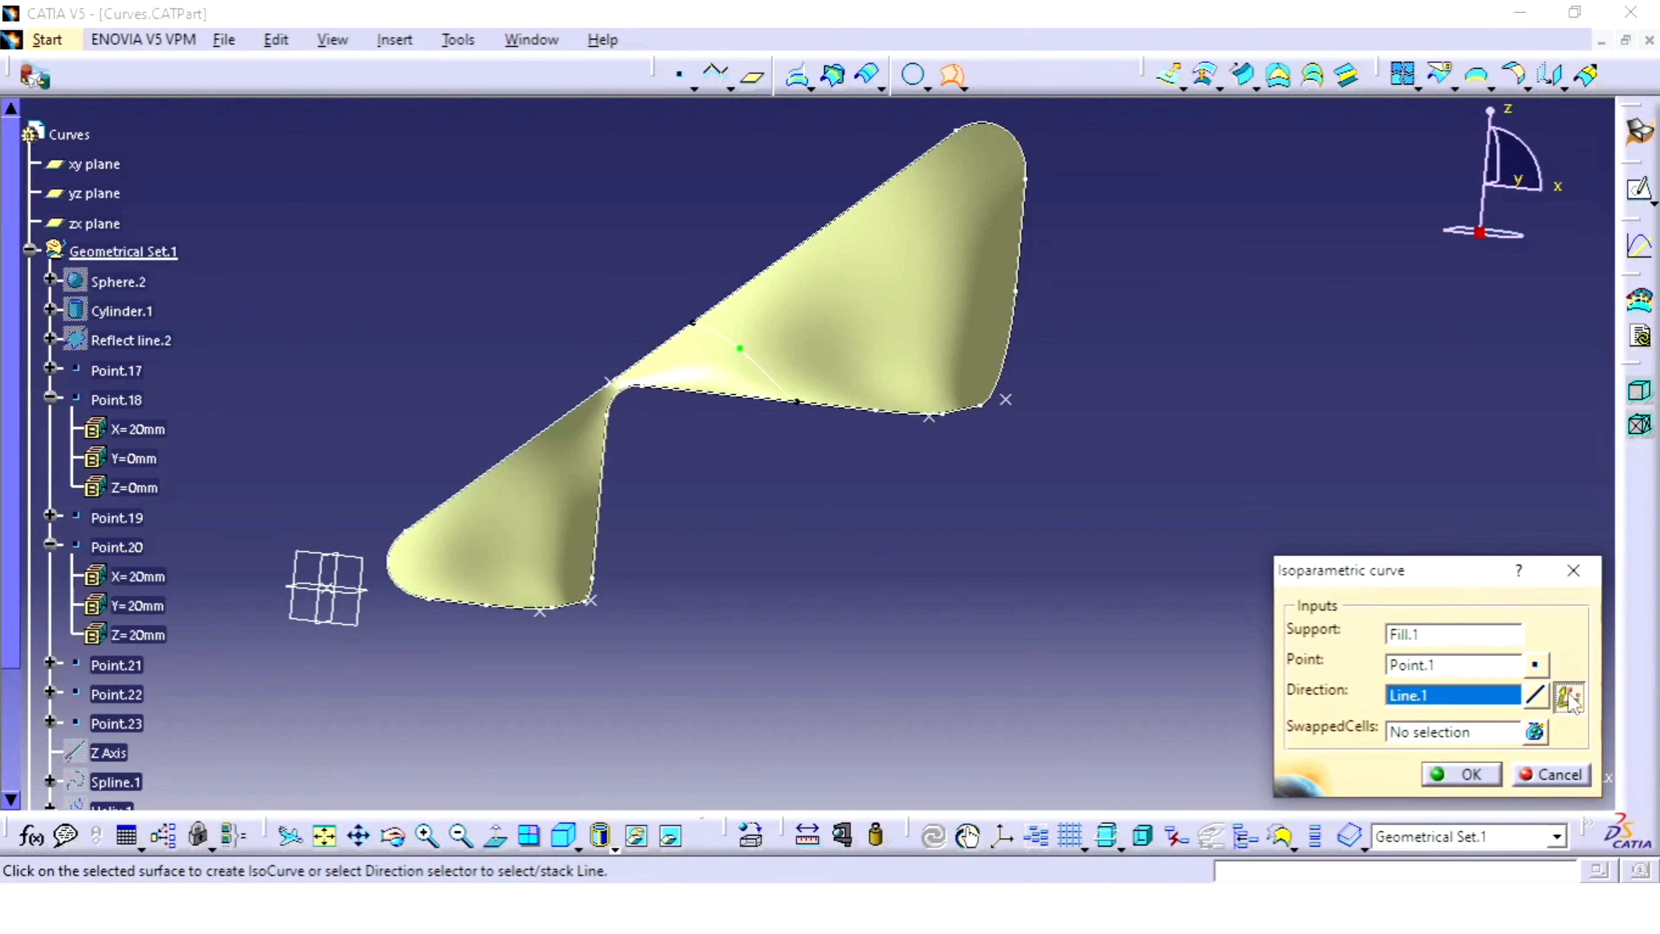
pyautogui.click(1570, 698)
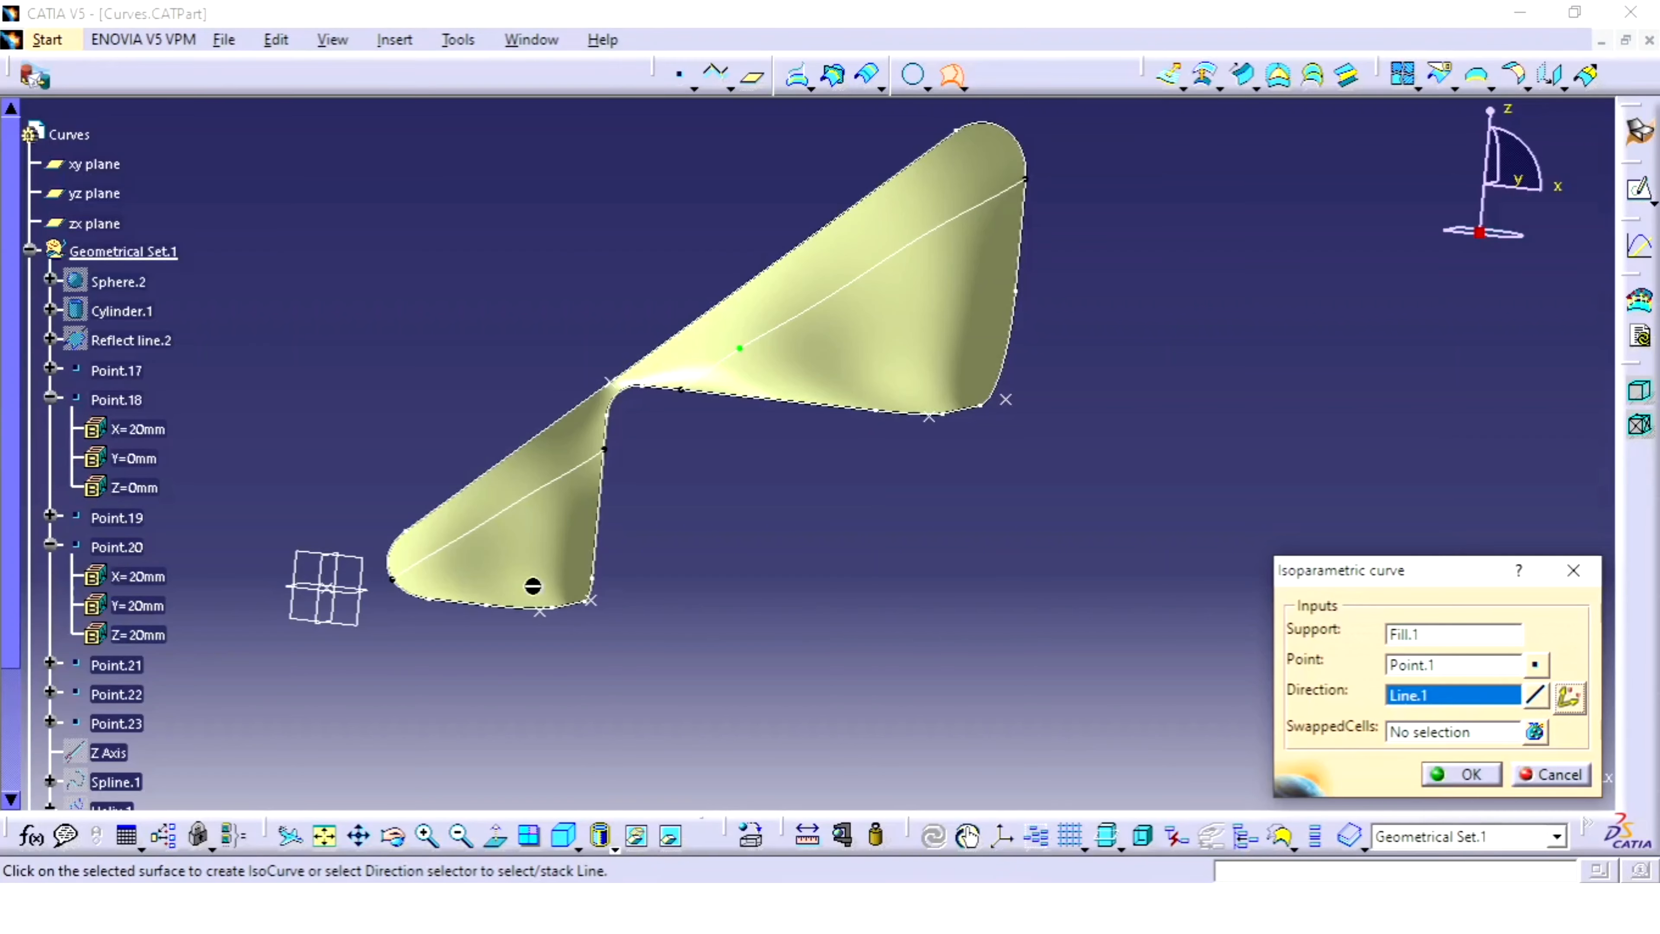
pyautogui.click(1571, 698)
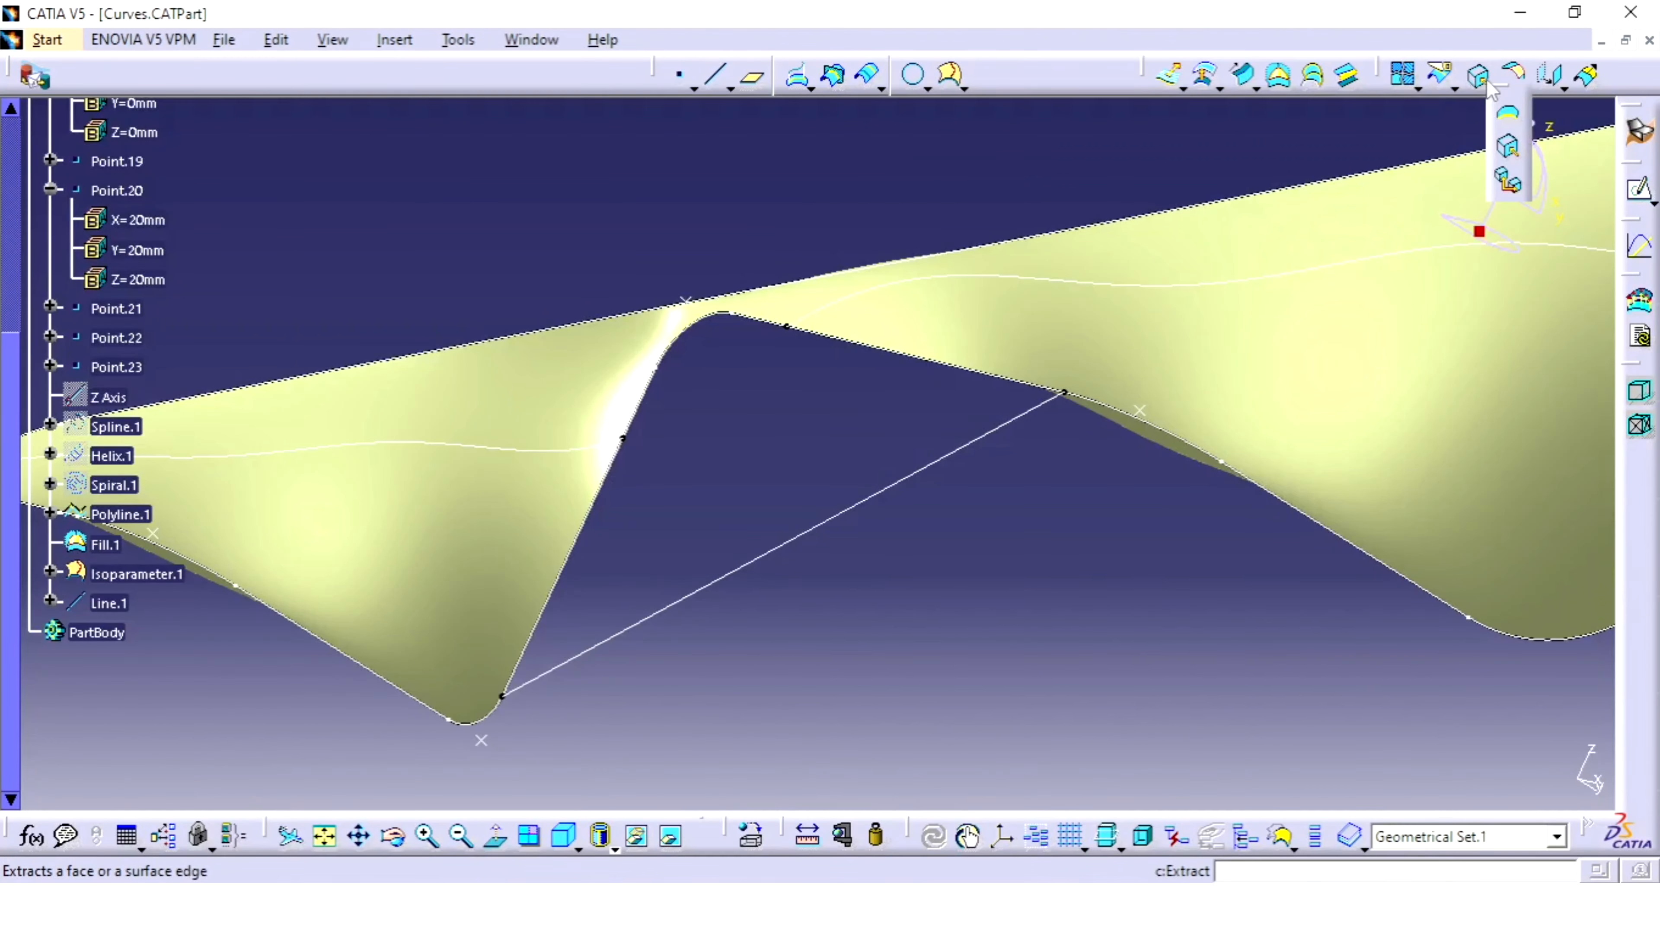
# - Extract the two straight polyline edges bordering the open notch and the rounded corner between them, with no propagation
pyautogui.click(1478, 77)
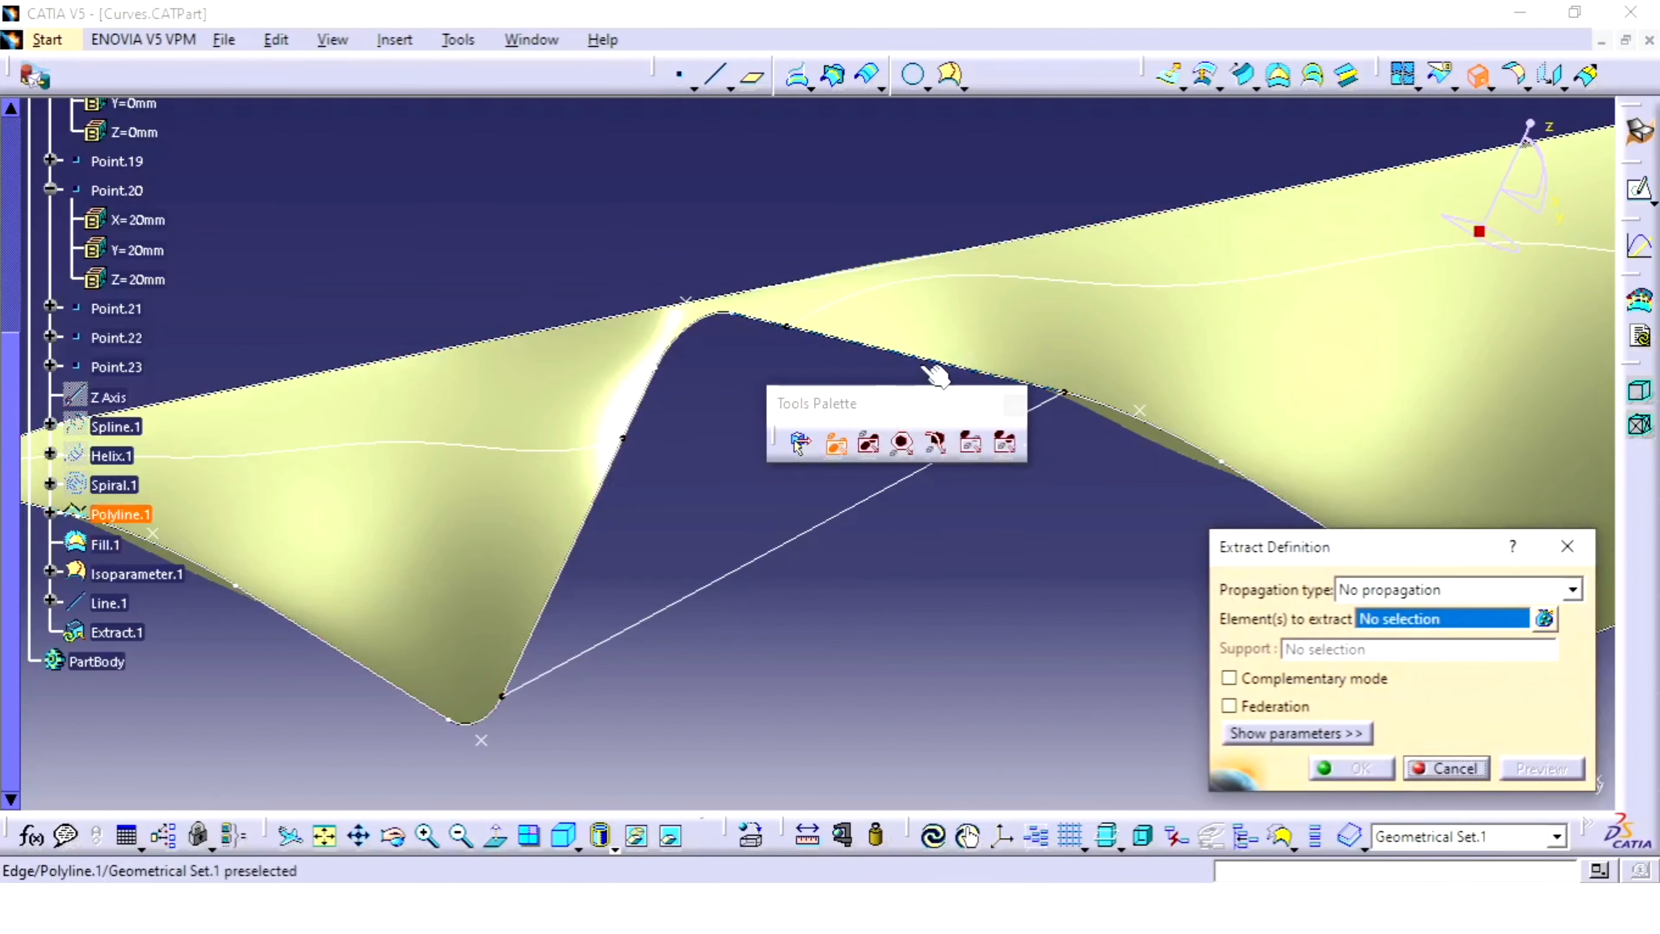
pyautogui.click(899, 352)
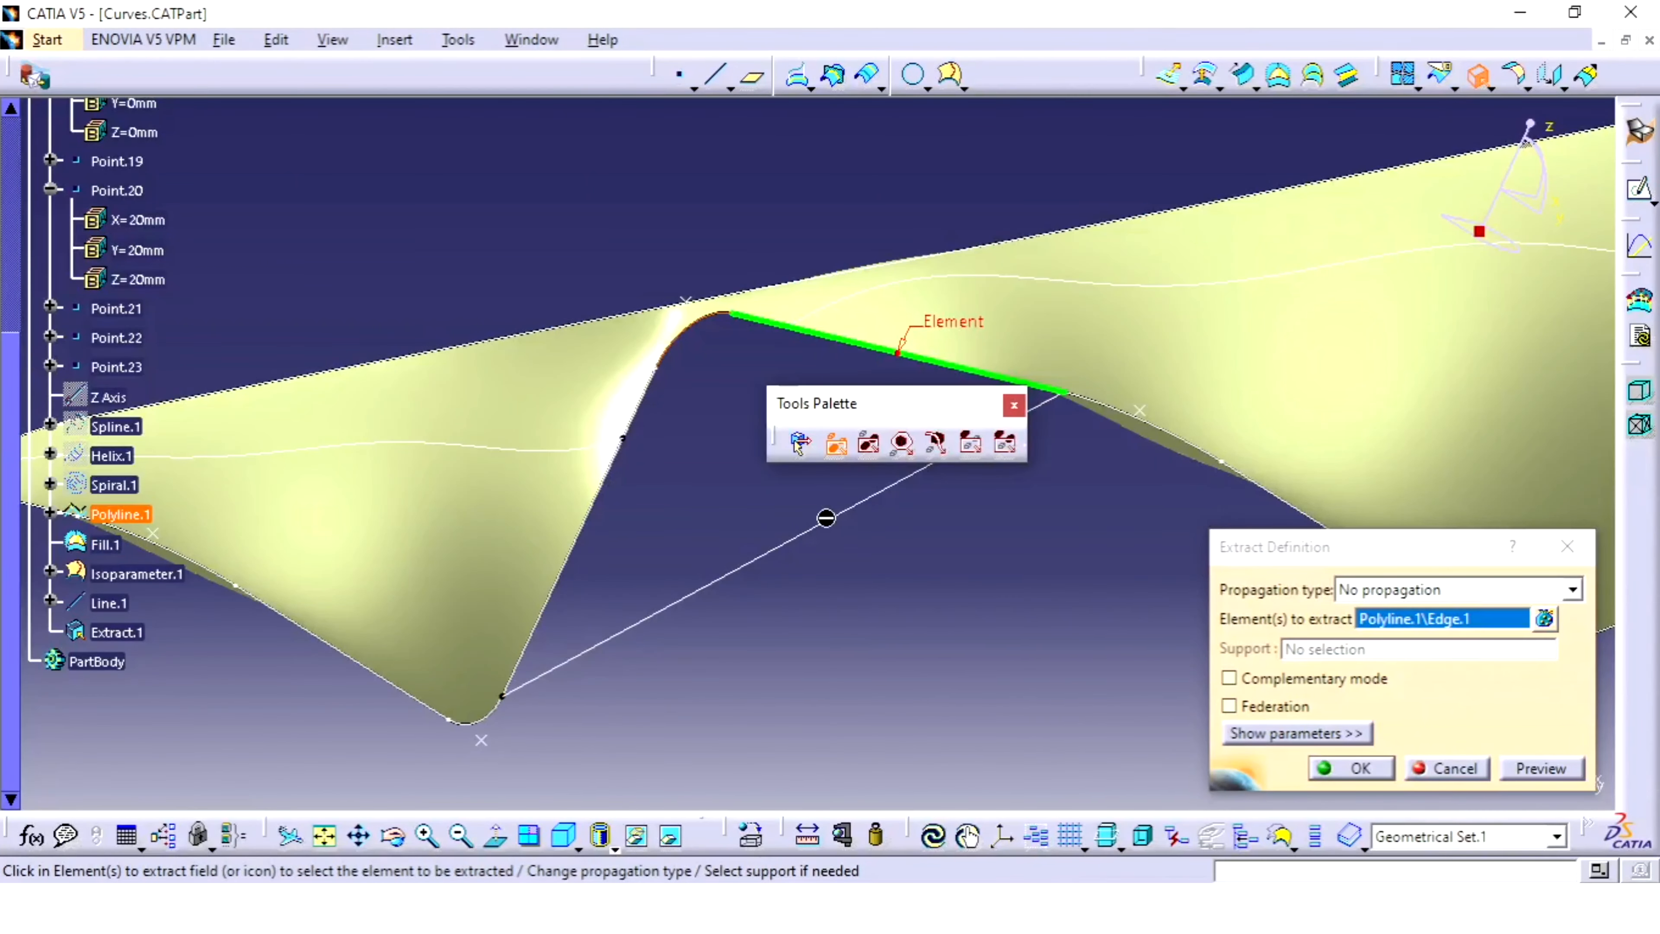
pyautogui.click(1545, 619)
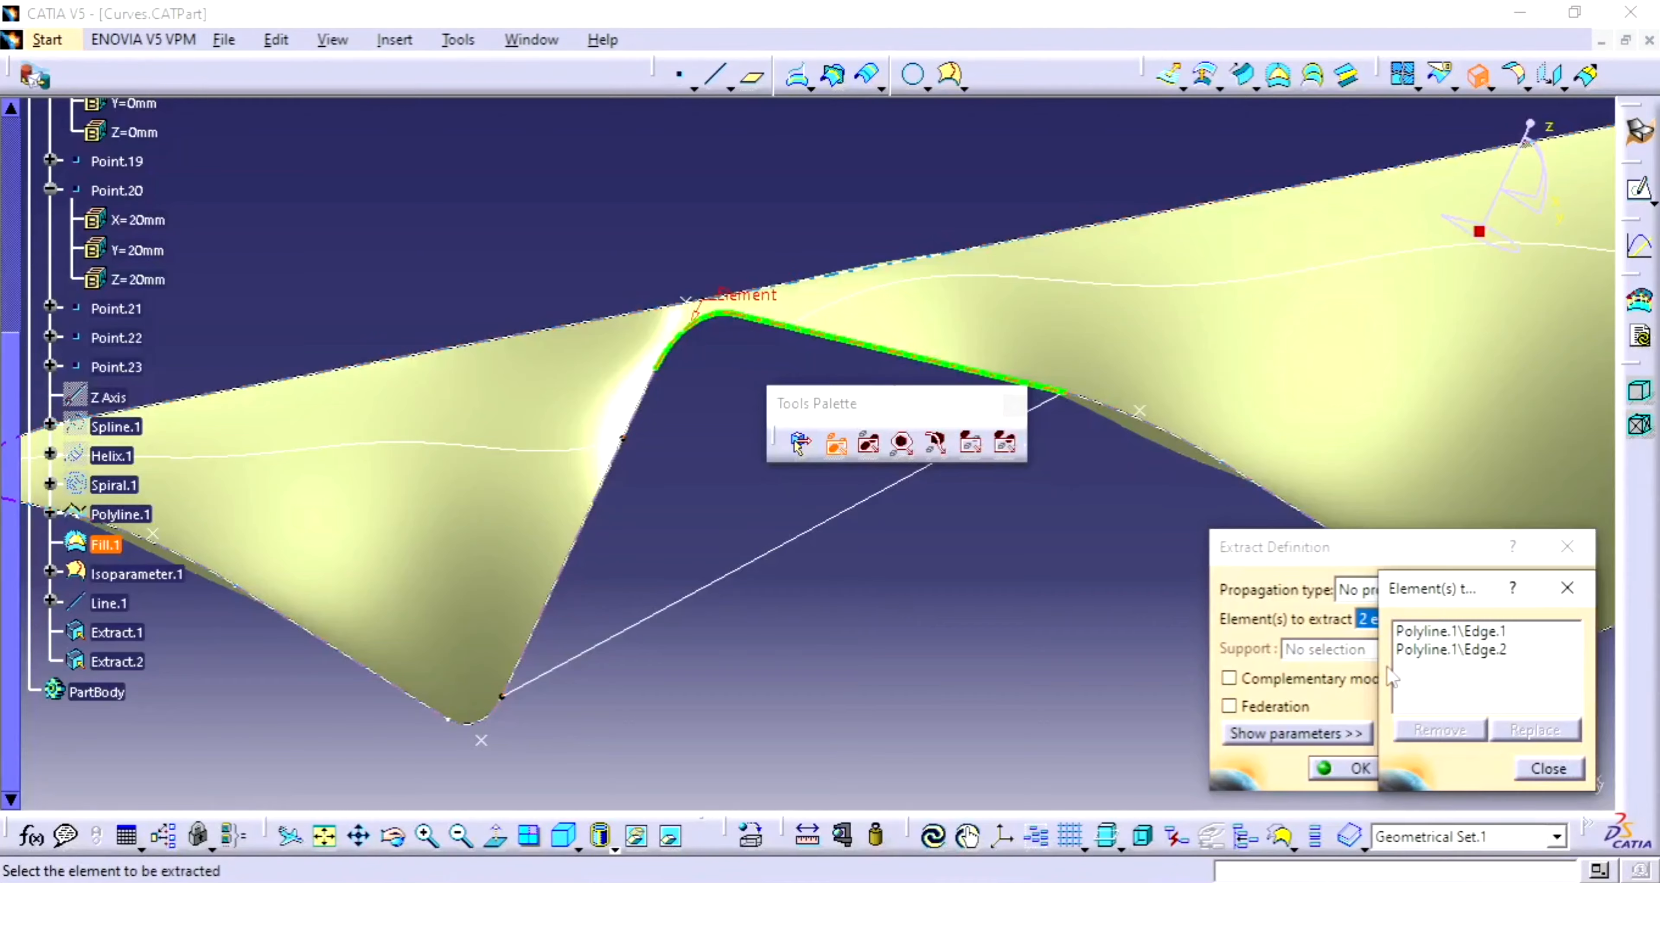
pyautogui.click(596, 509)
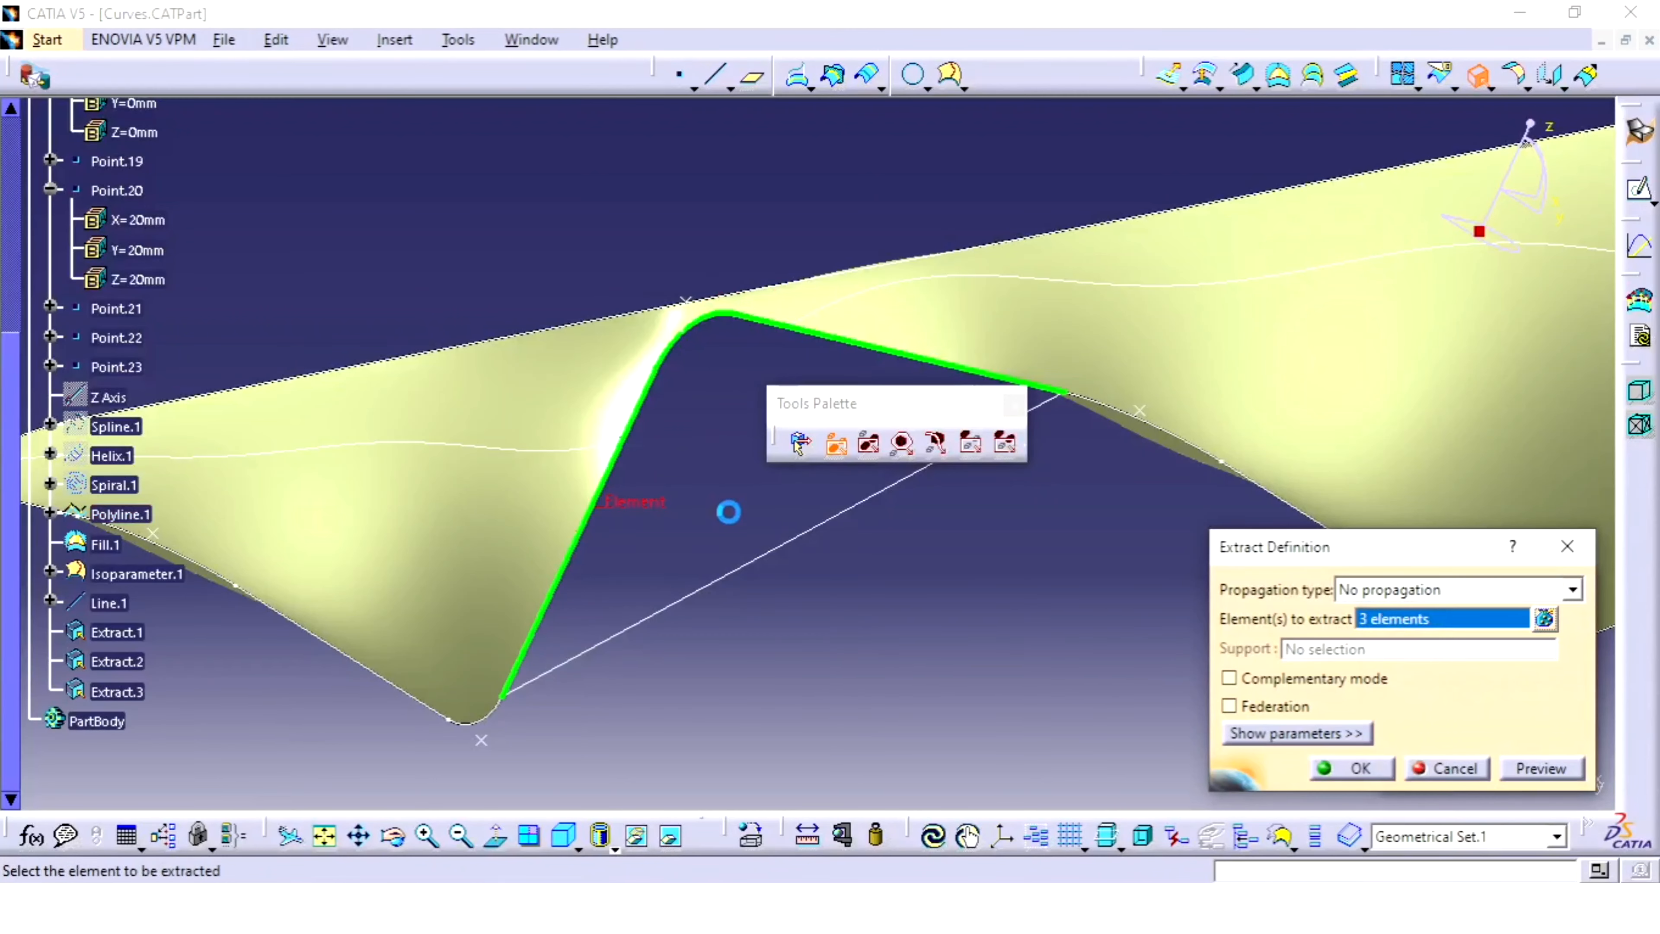
pyautogui.click(1313, 766)
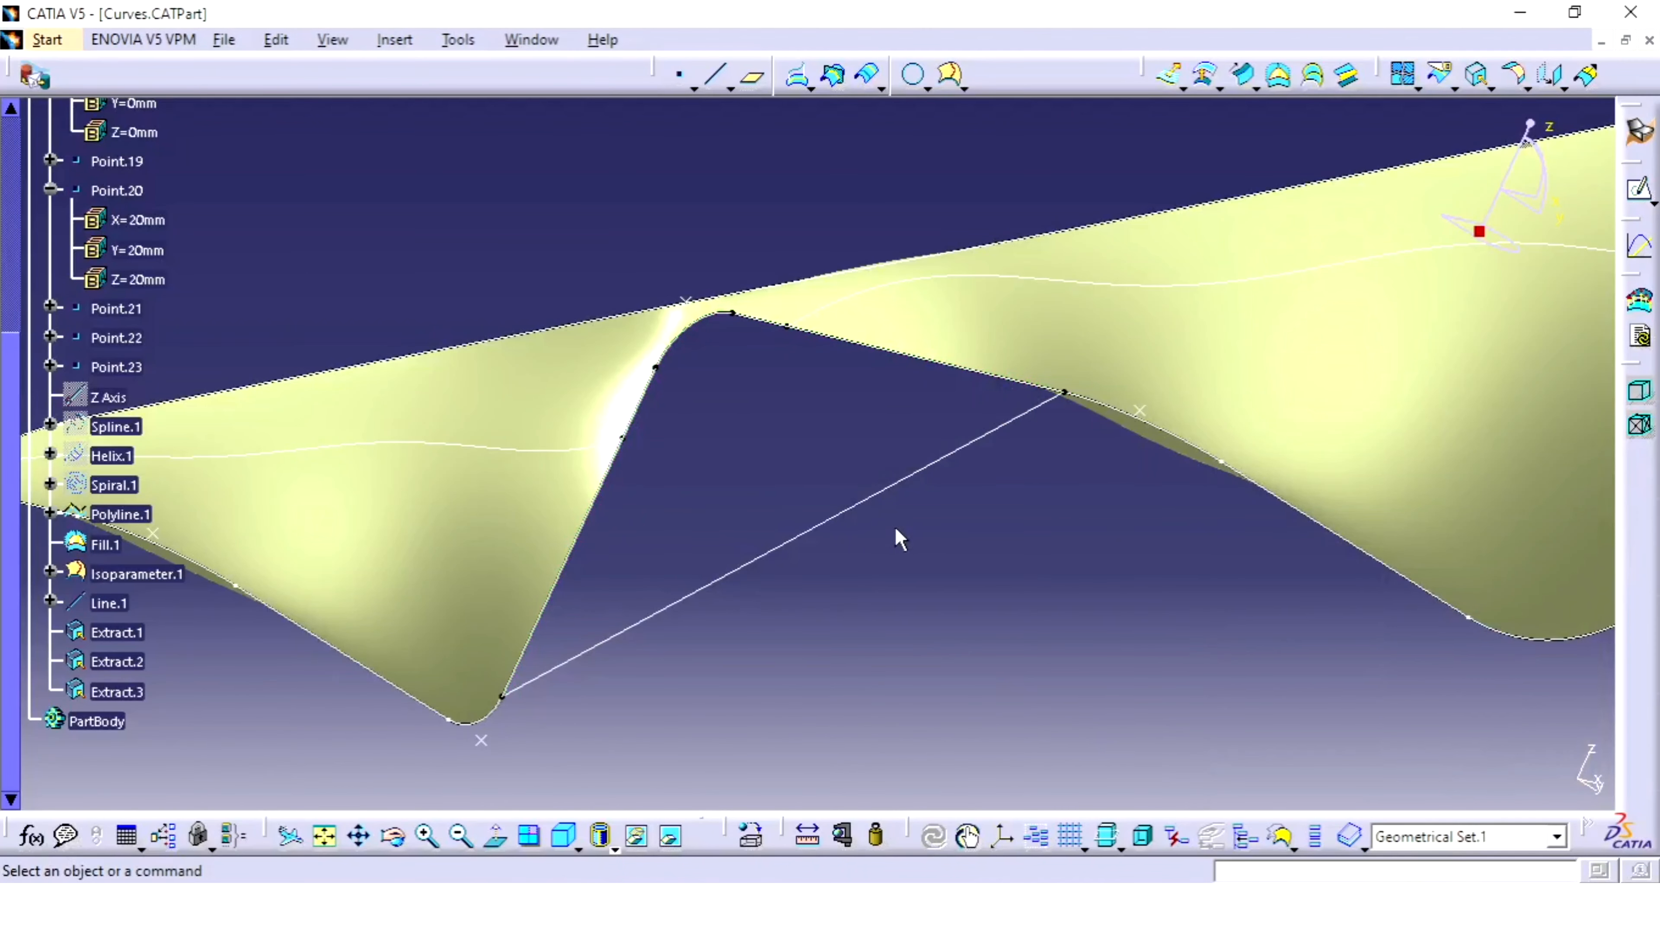
# - Create a Fill surface across the notch bounded by Line.1, Extract.1, Extract.2 and Extract.3
pyautogui.click(1276, 77)
pyautogui.click(788, 539)
pyautogui.click(900, 350)
pyautogui.click(693, 319)
pyautogui.click(580, 520)
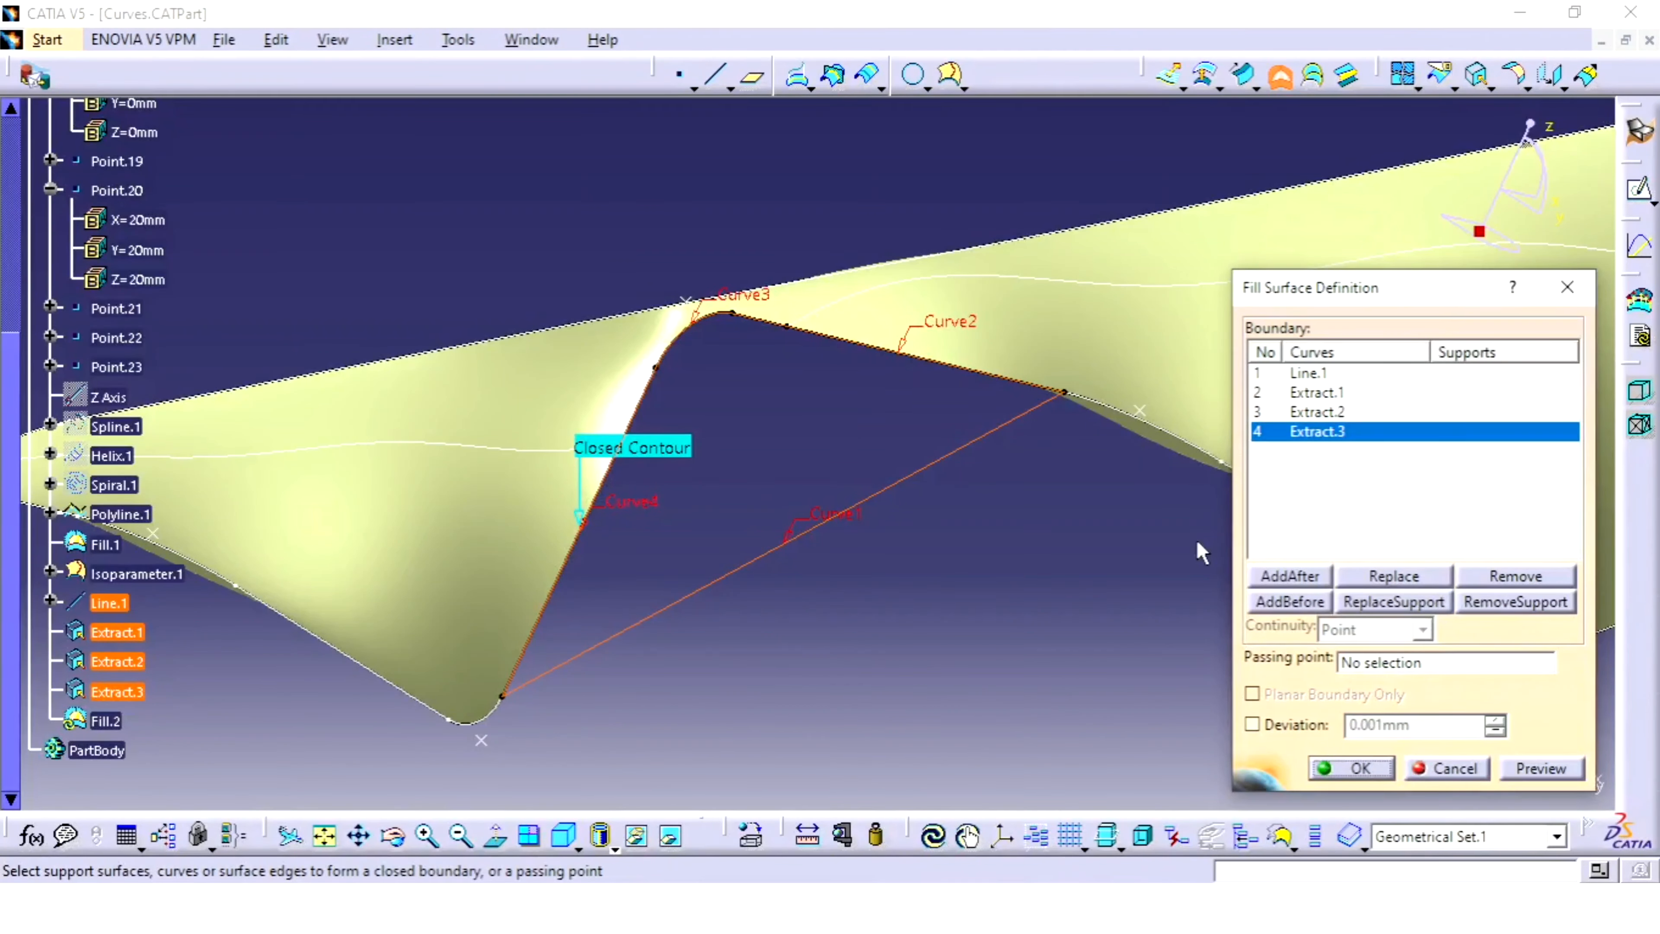
pyautogui.click(1541, 768)
pyautogui.click(1351, 768)
# - Join Fill.2 and Fill.1 into one surface with a merging distance of 0.001 mm
pyautogui.moveTo(963, 591); pyautogui.dragTo(816, 588, button='middle')
pyautogui.click(1404, 74)
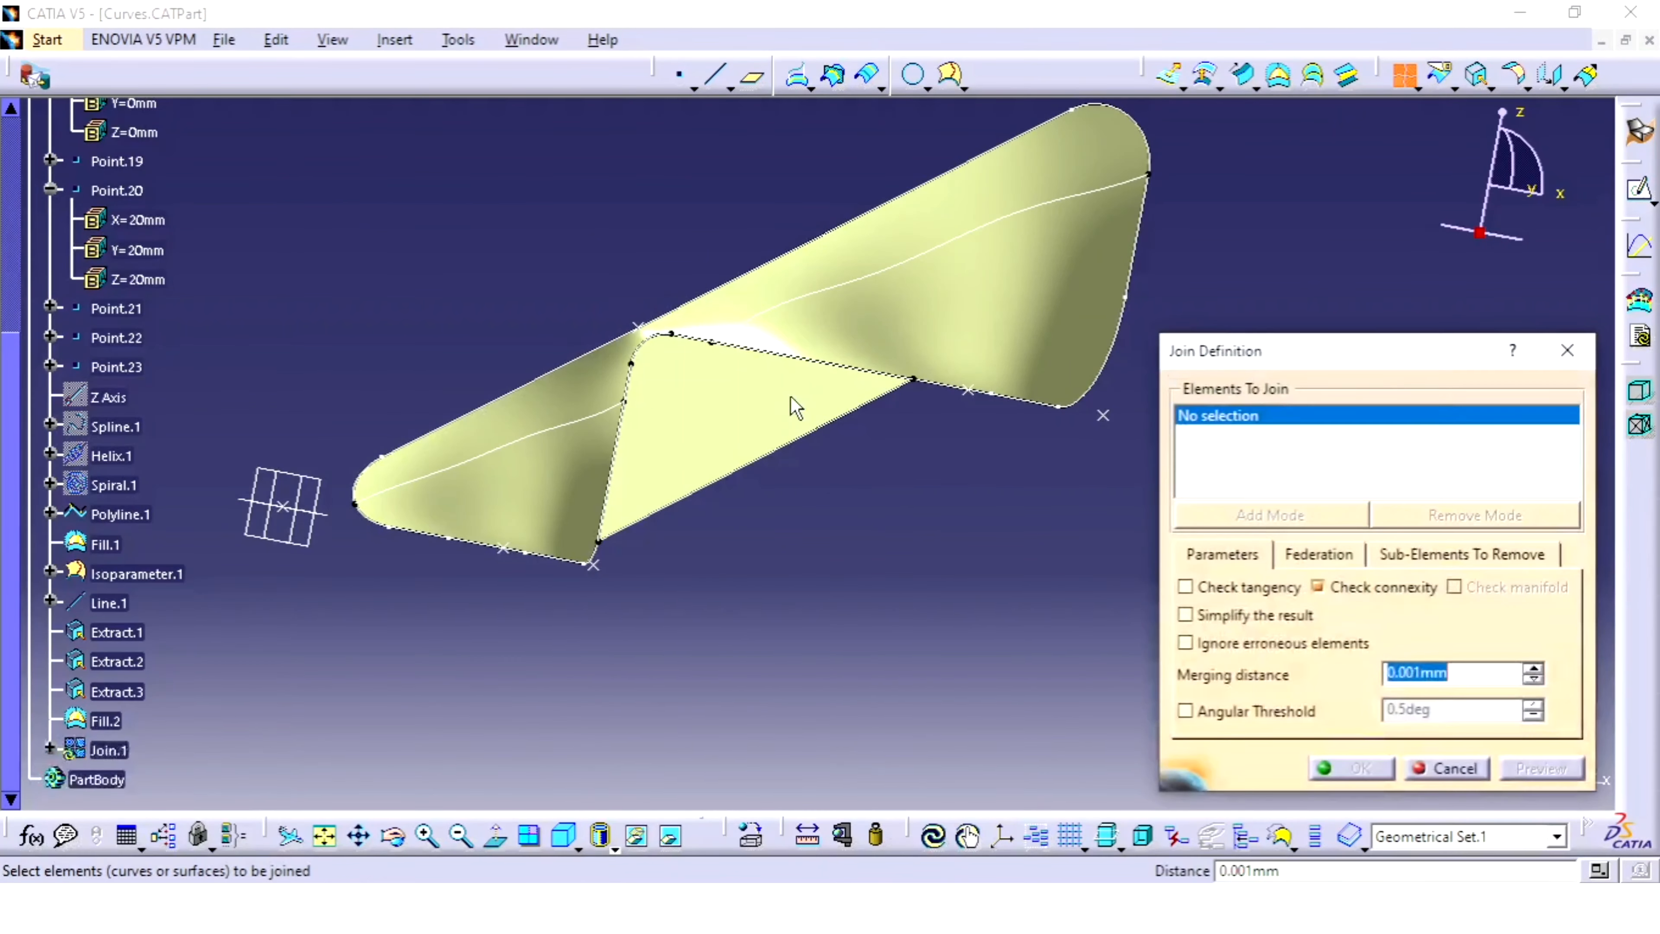
pyautogui.click(765, 419)
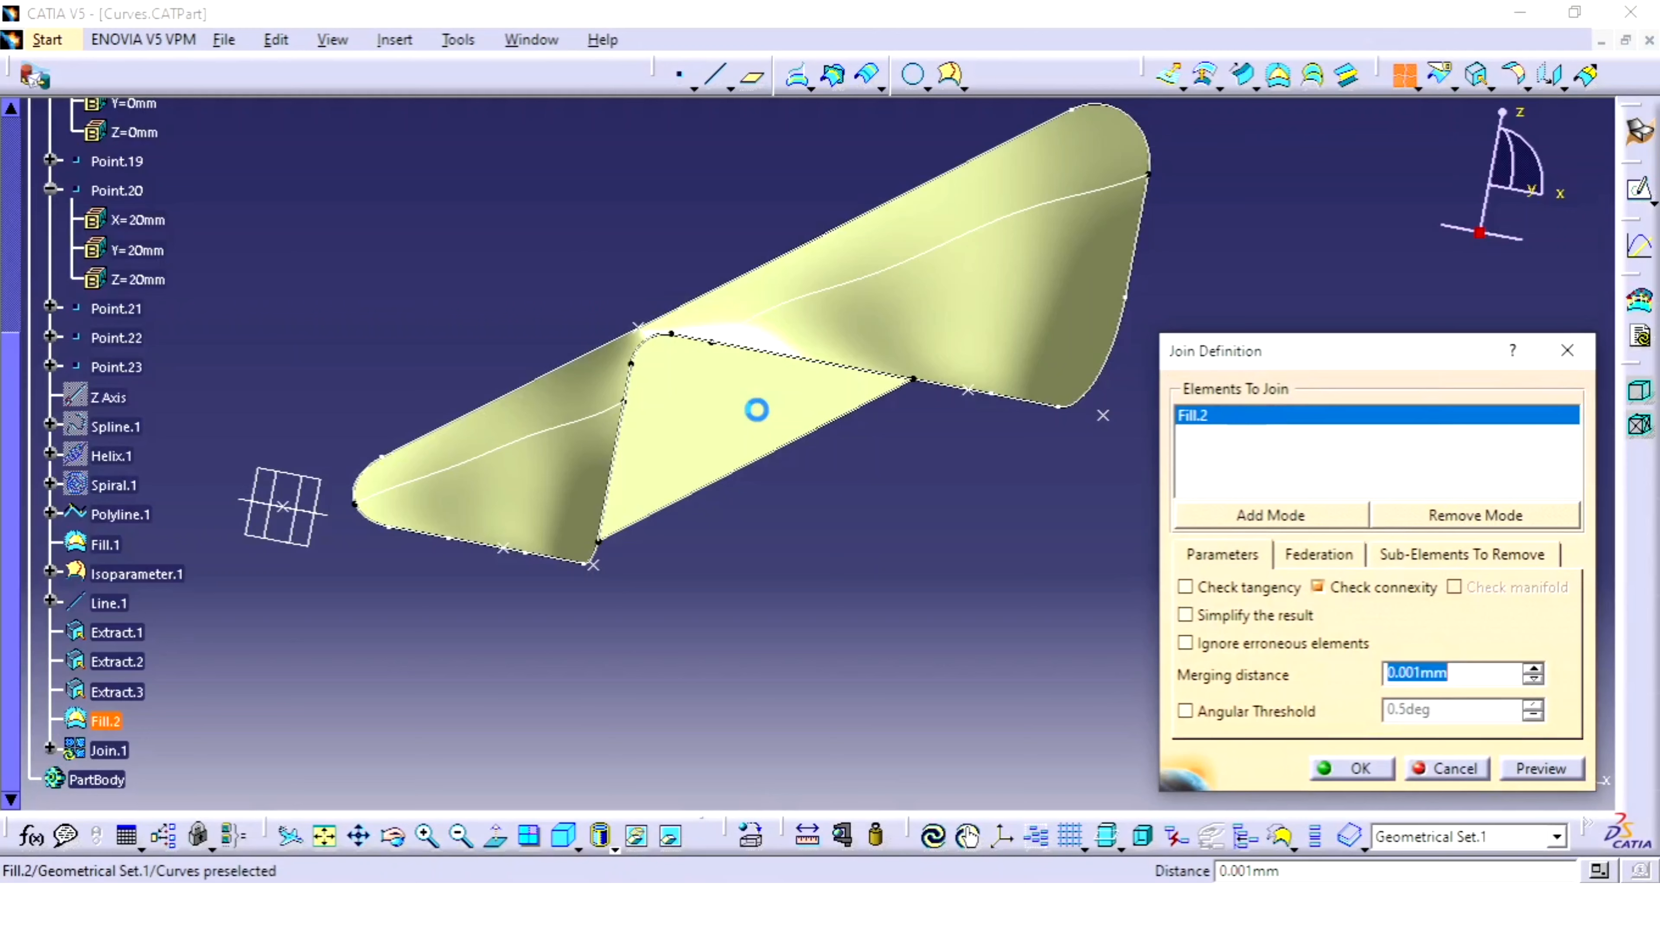
pyautogui.click(959, 315)
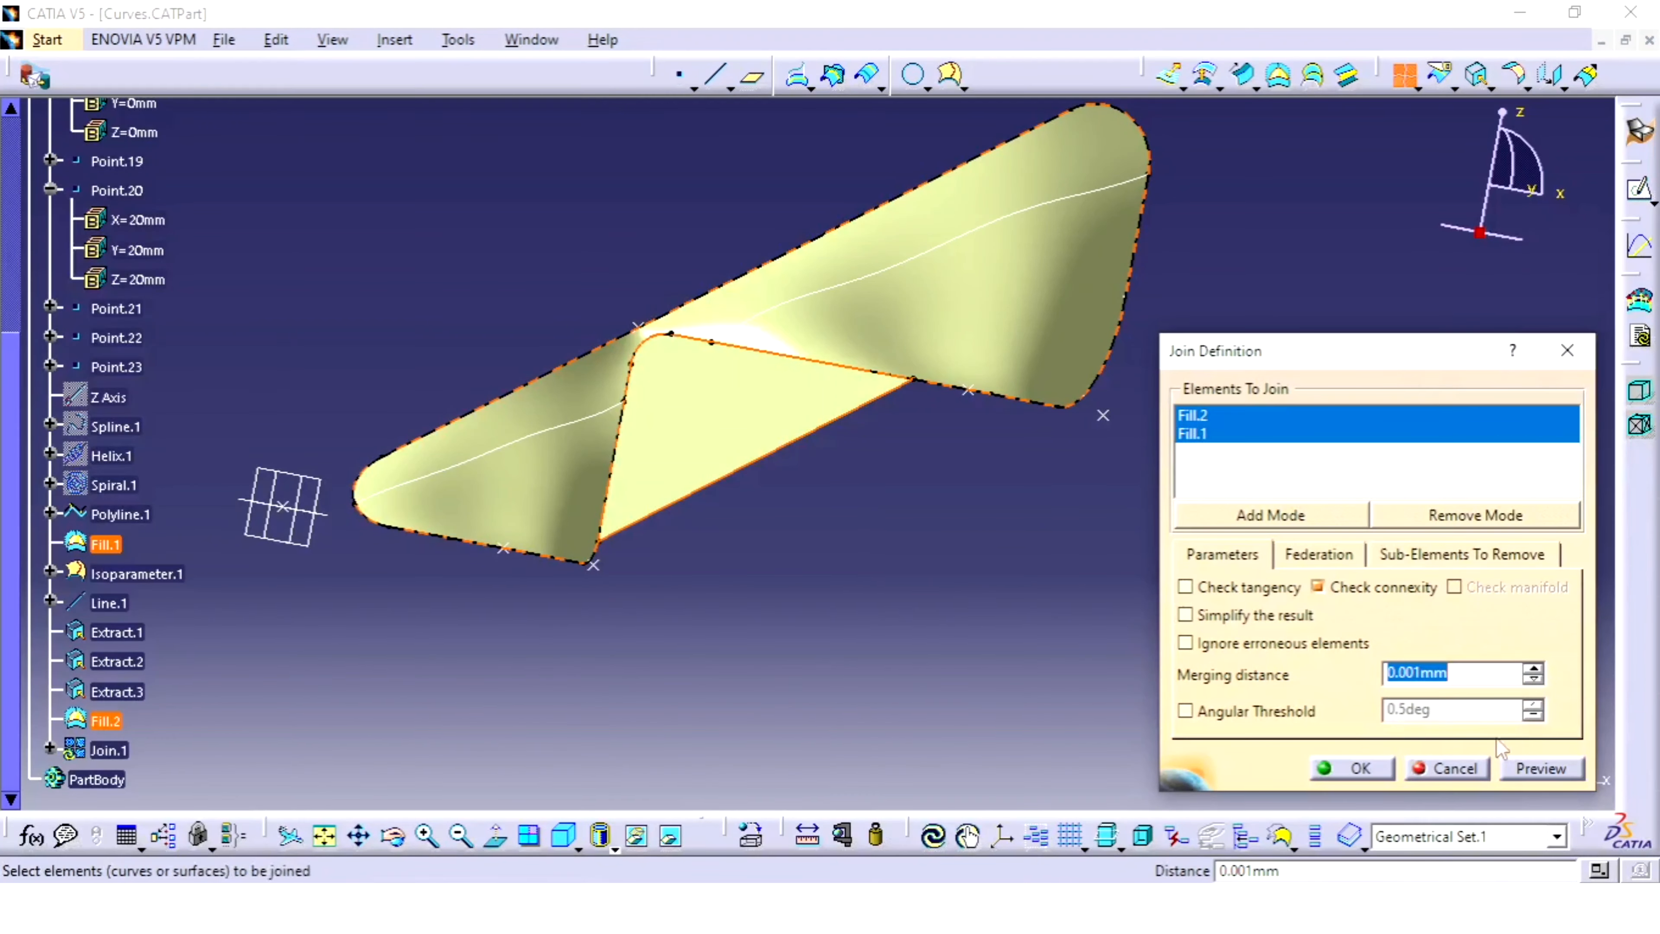
pyautogui.click(1520, 770)
pyautogui.click(1335, 769)
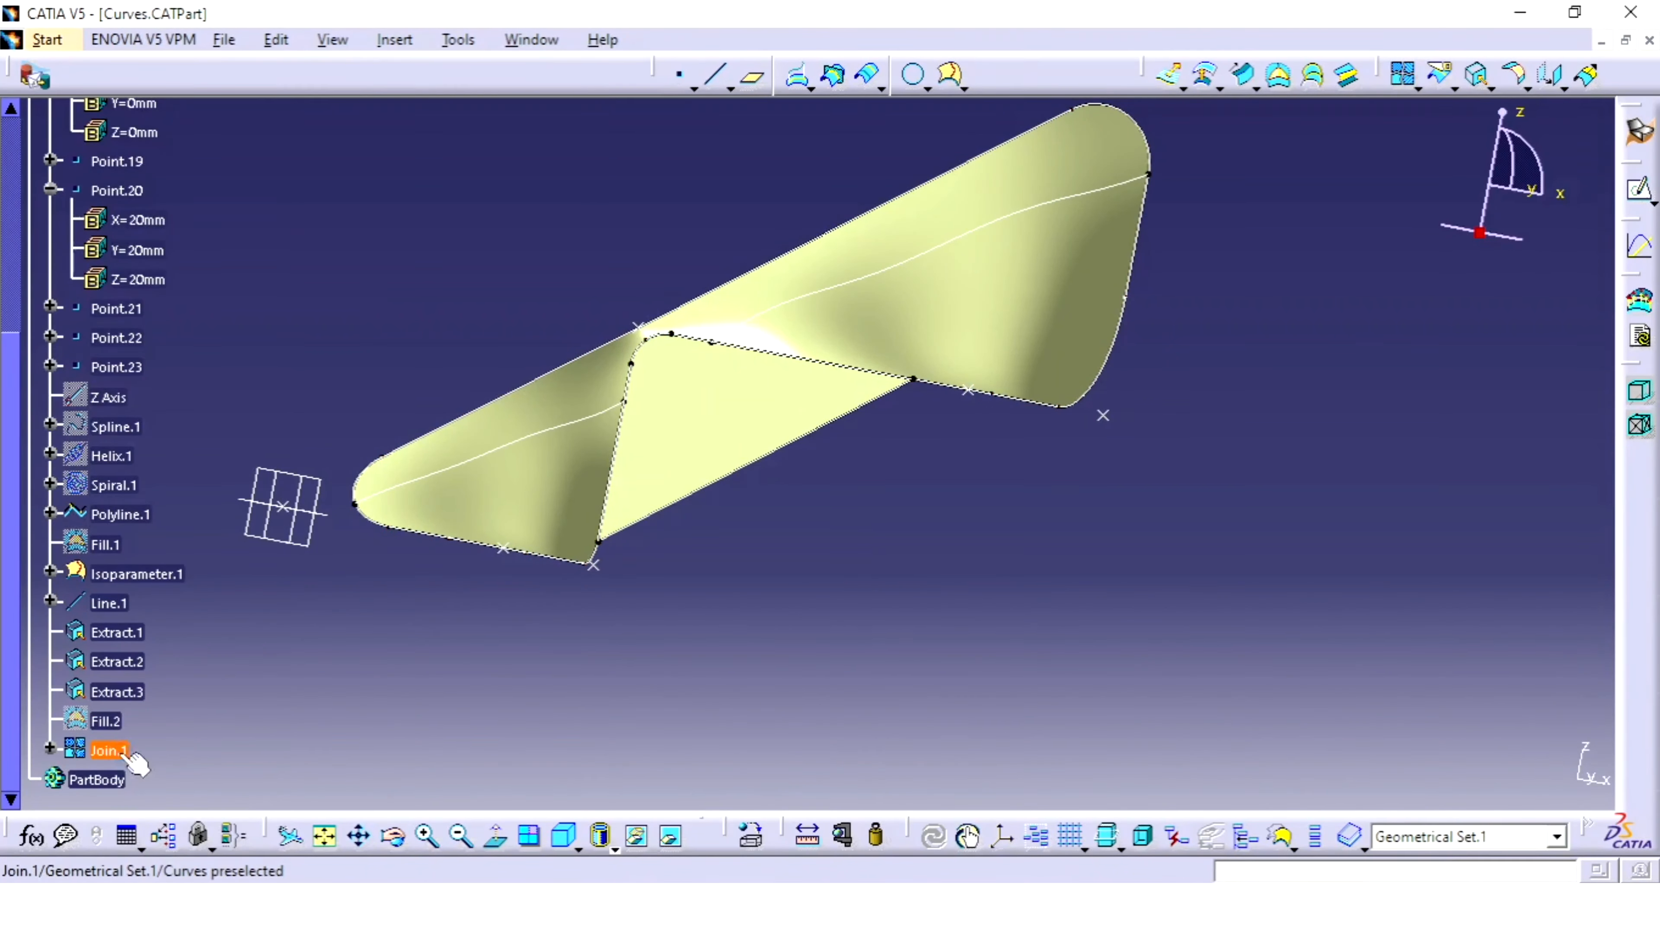
# - Start an isoparametric curve on Join.1 through a point just above the edge shared with the triangular face
pyautogui.click(951, 76)
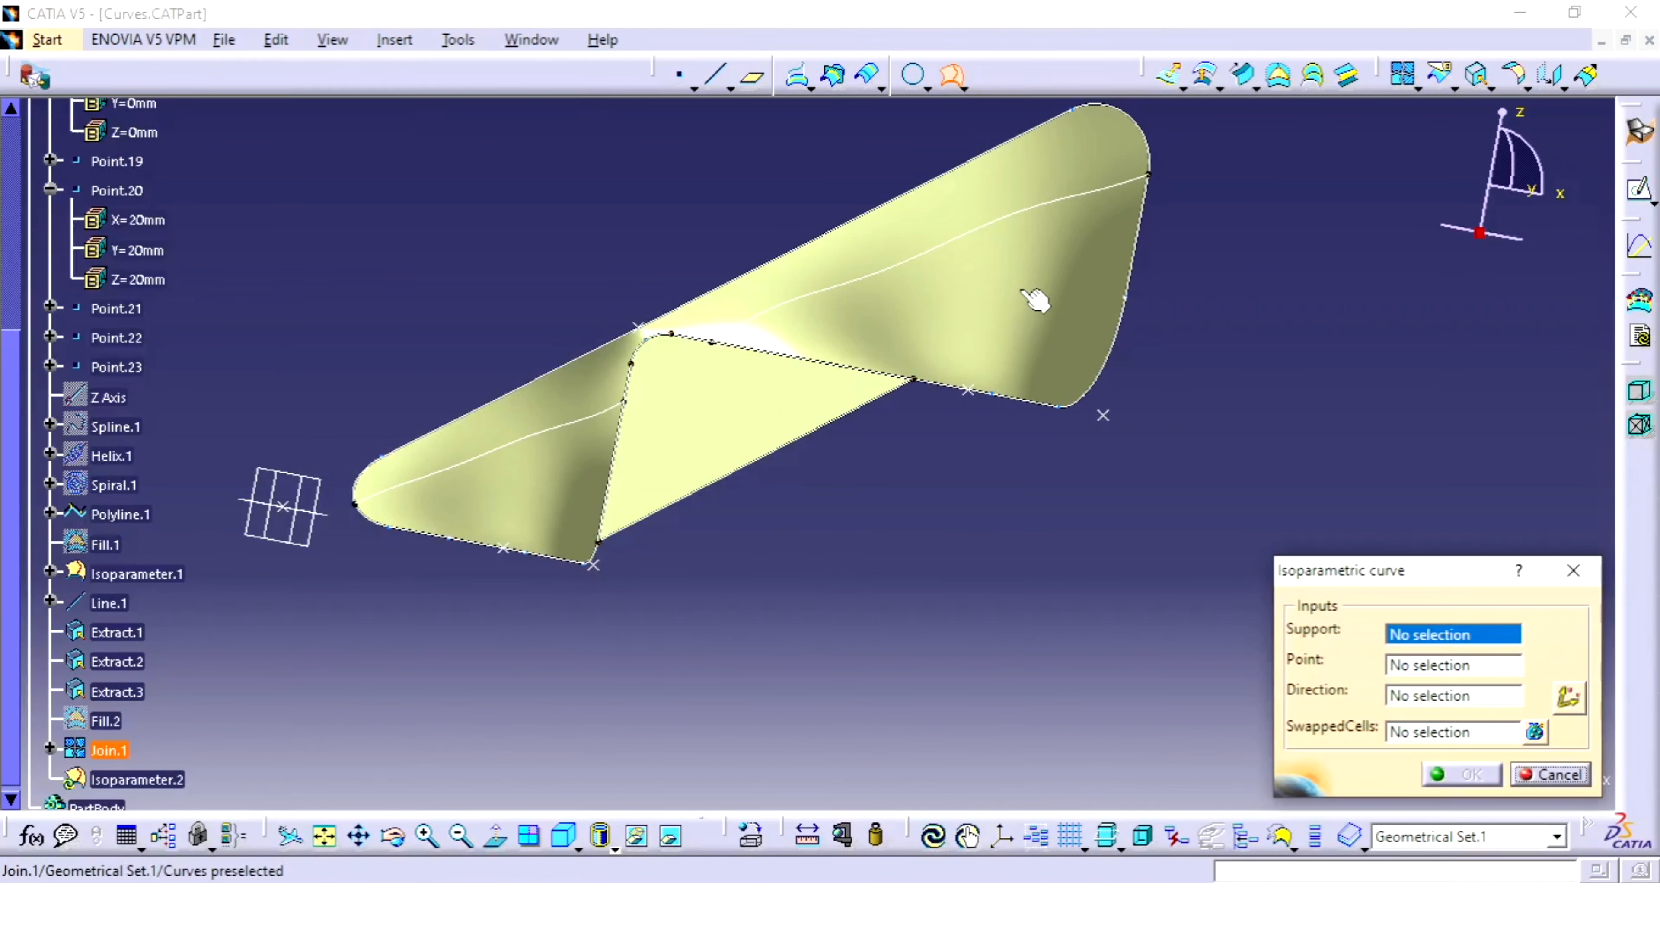
pyautogui.click(911, 321)
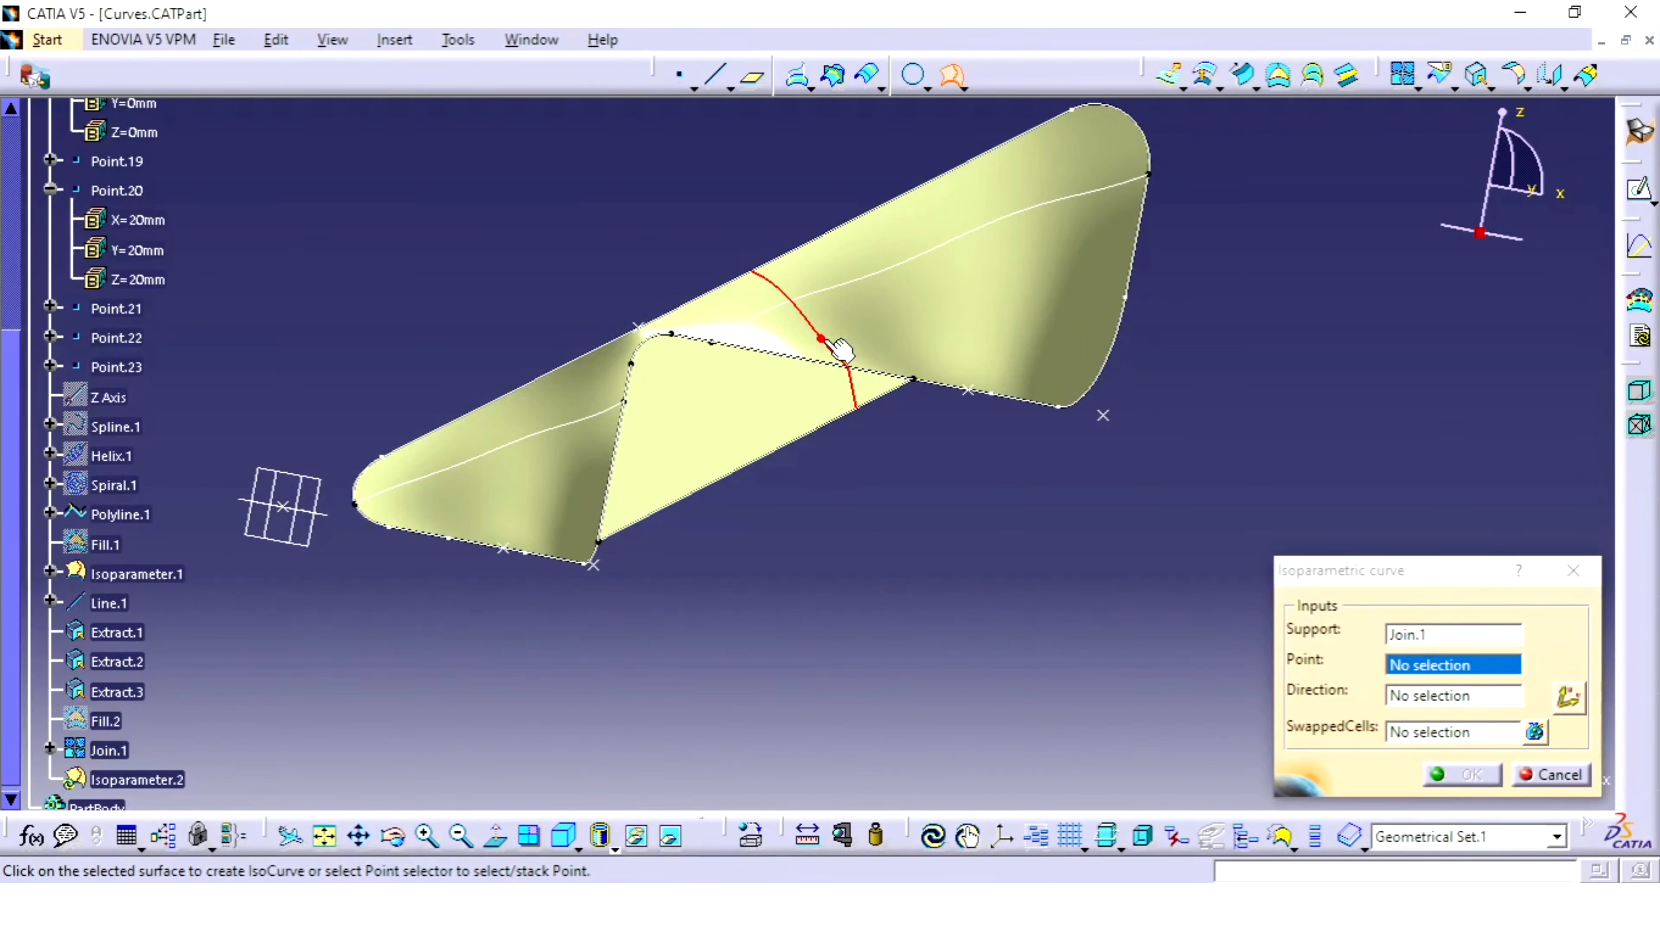
pyautogui.click(824, 341)
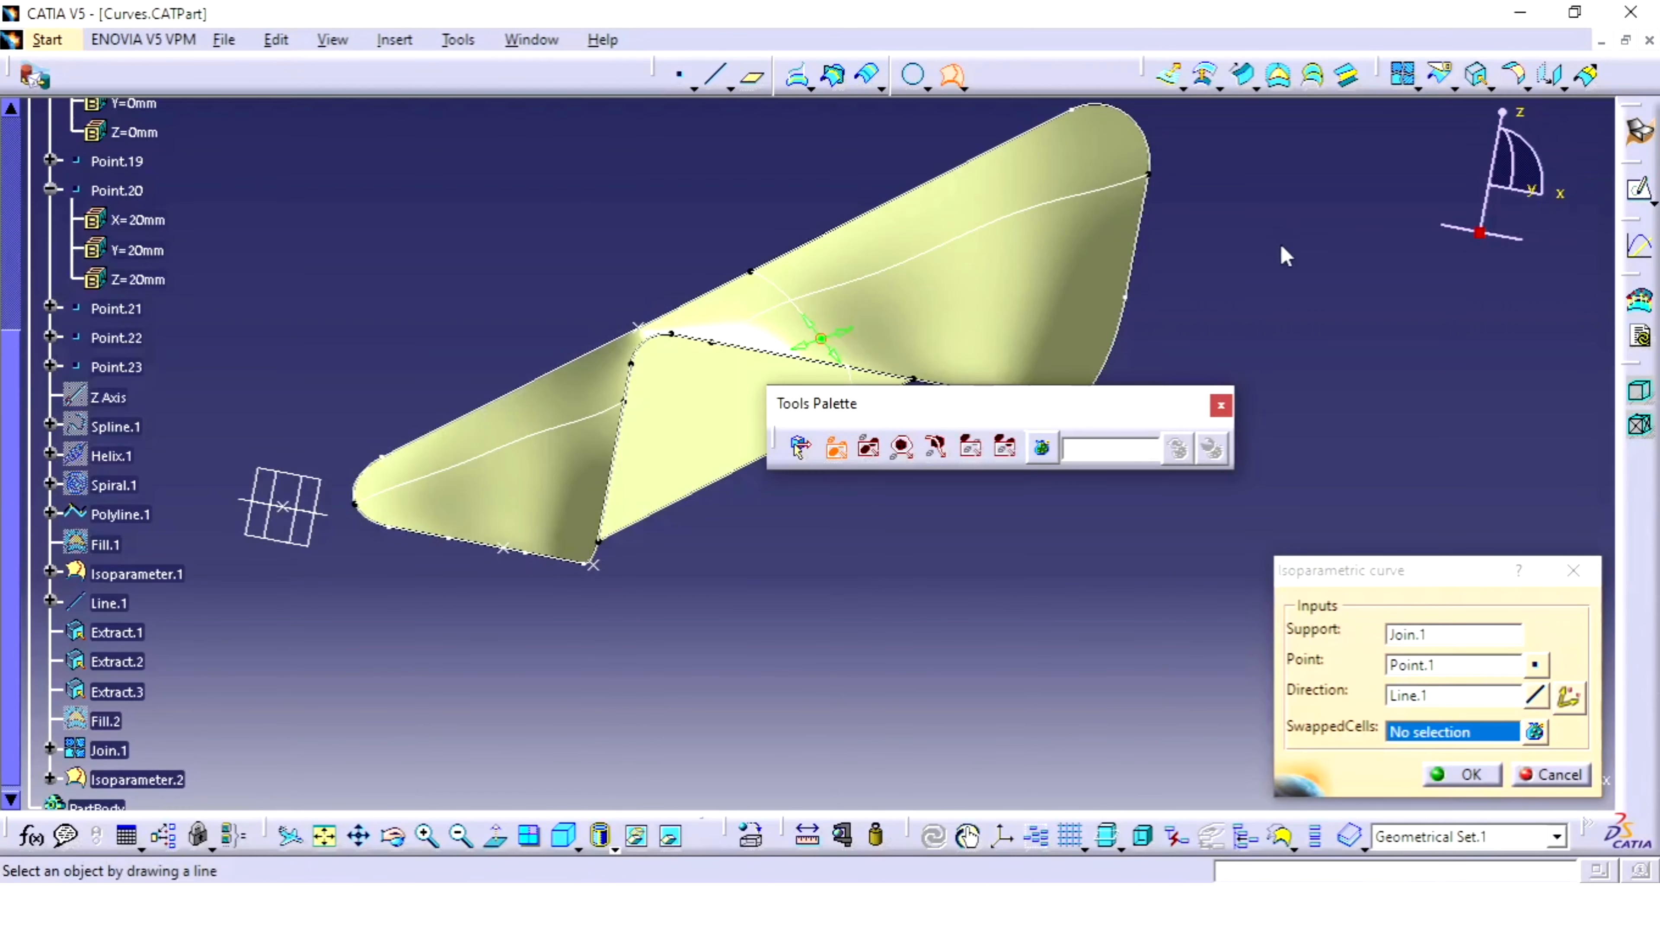
# - Try the swapped direction for the isoparametric curve on Join.1 and restore its crosswise direction
pyautogui.moveTo(953, 404); pyautogui.dragTo(1324, 281)
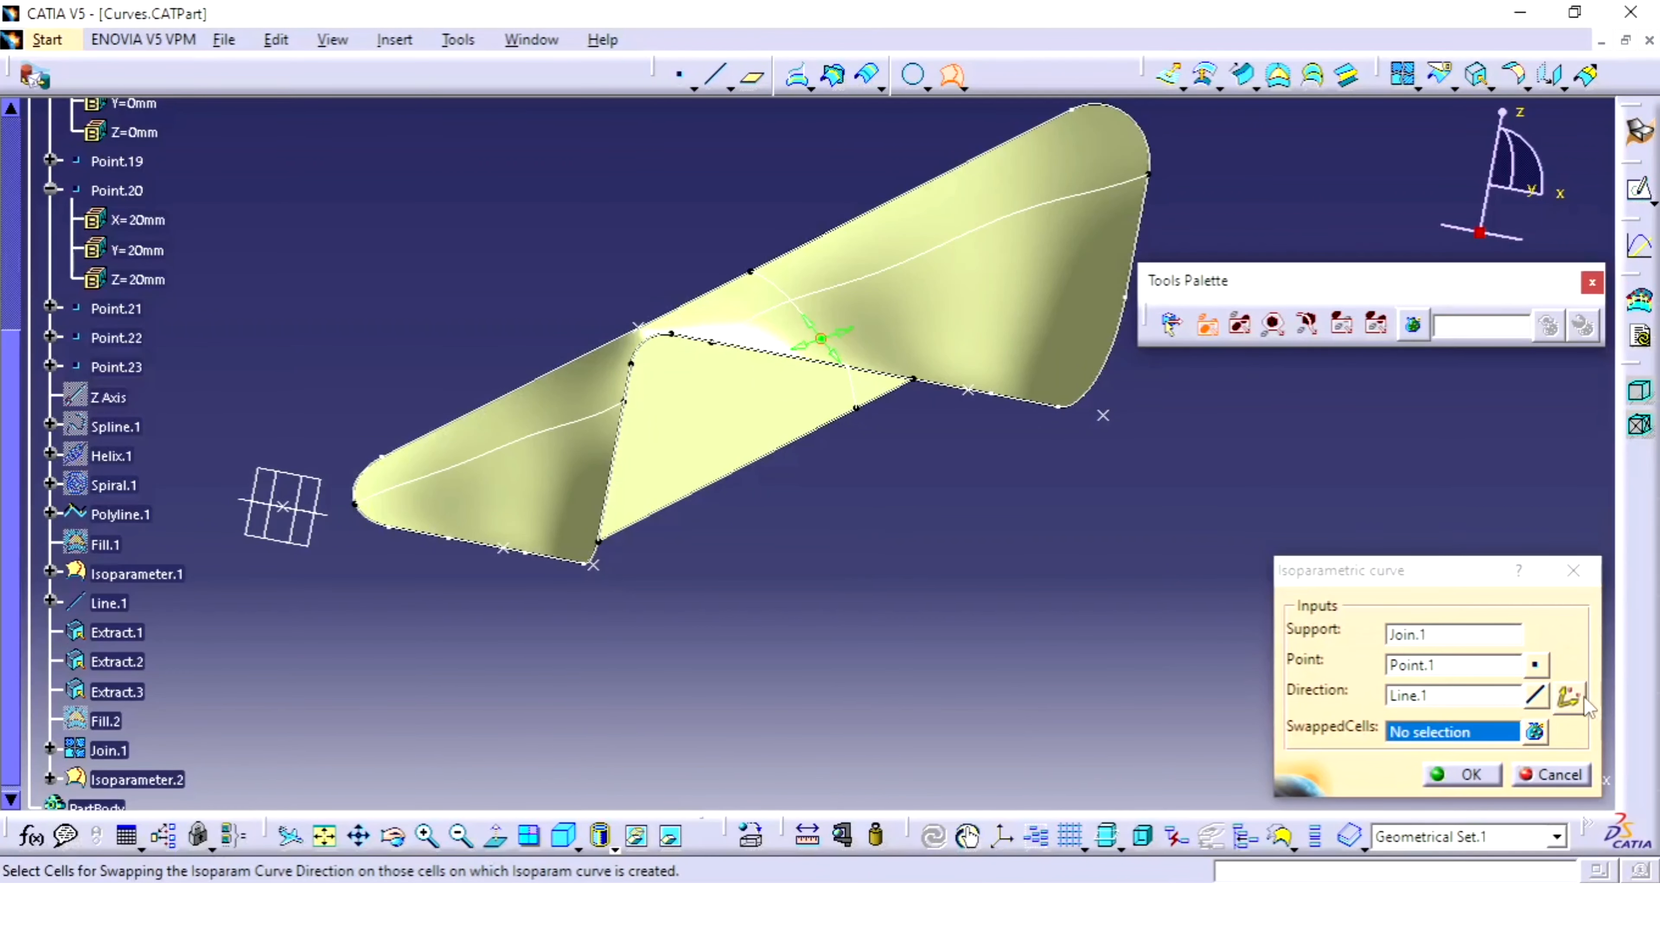
pyautogui.click(1569, 706)
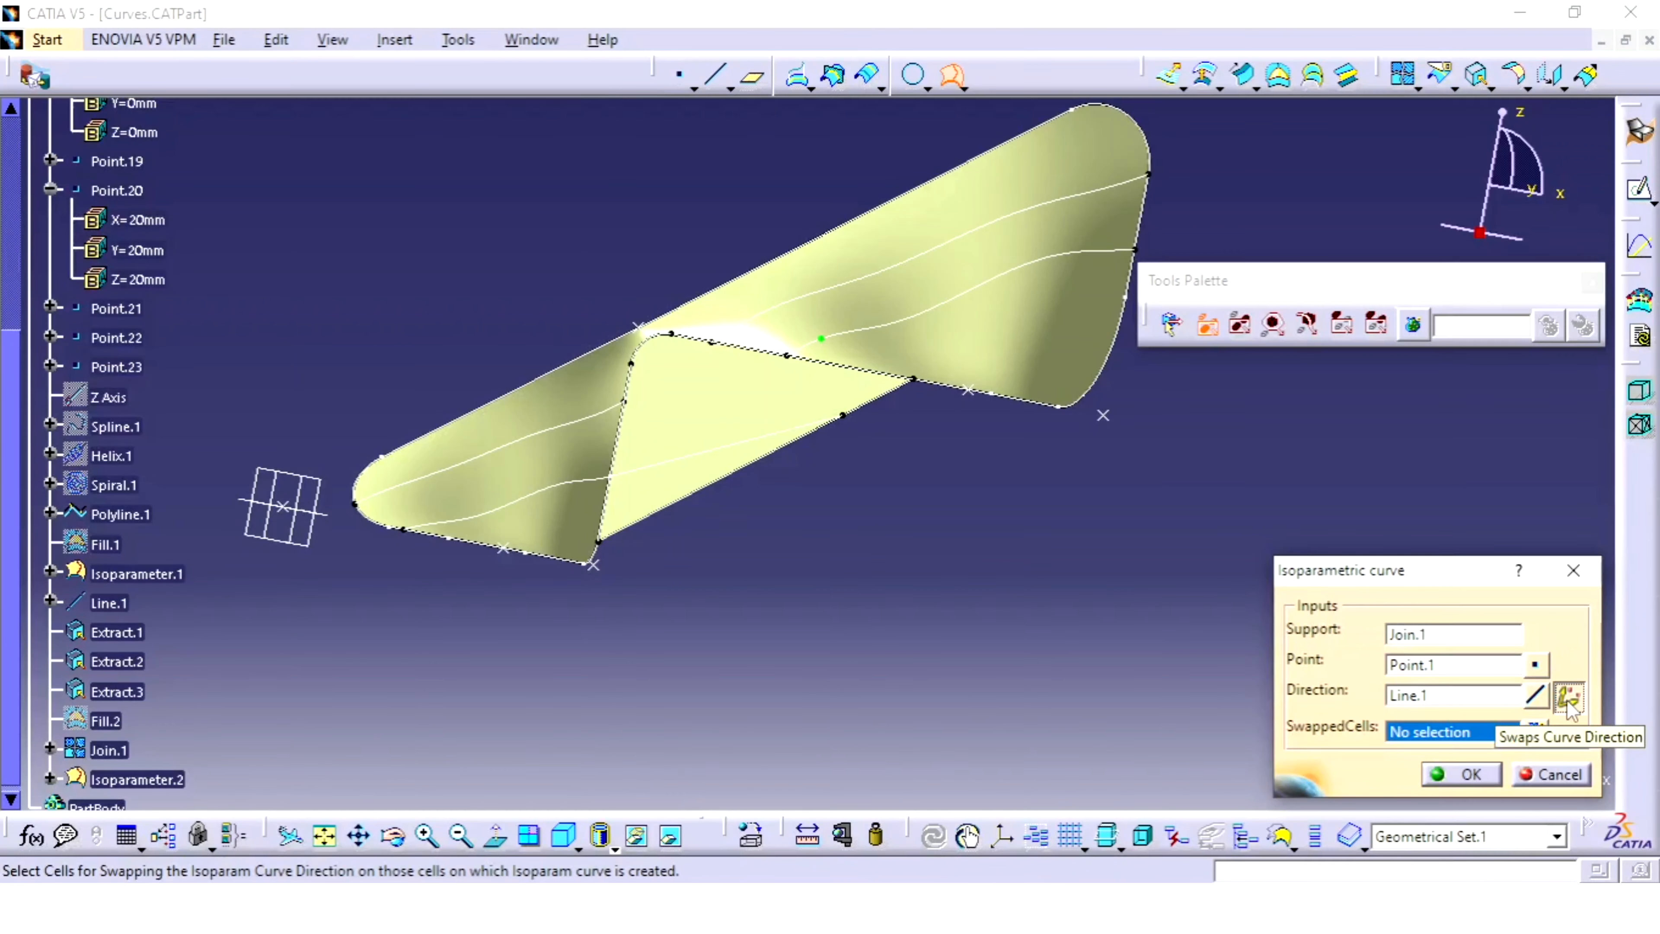
pyautogui.click(1569, 706)
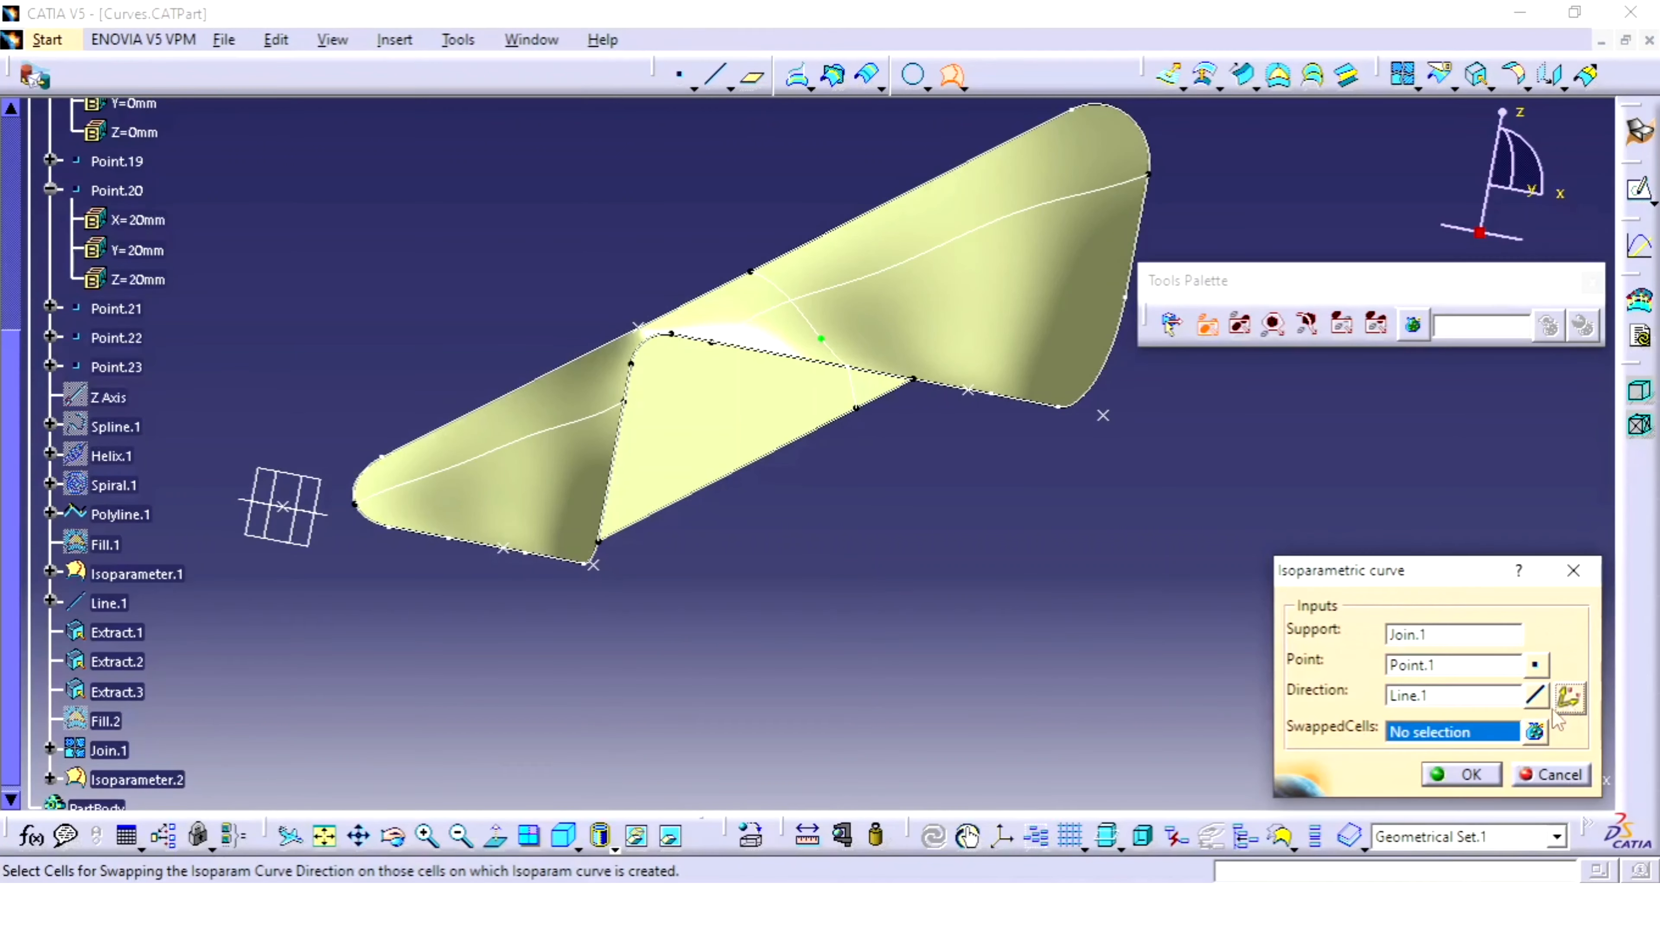
# - Add the triangular face of Join.1 to the swapped cells and toggle the overall curve direction to compare
pyautogui.click(1534, 732)
pyautogui.click(789, 422)
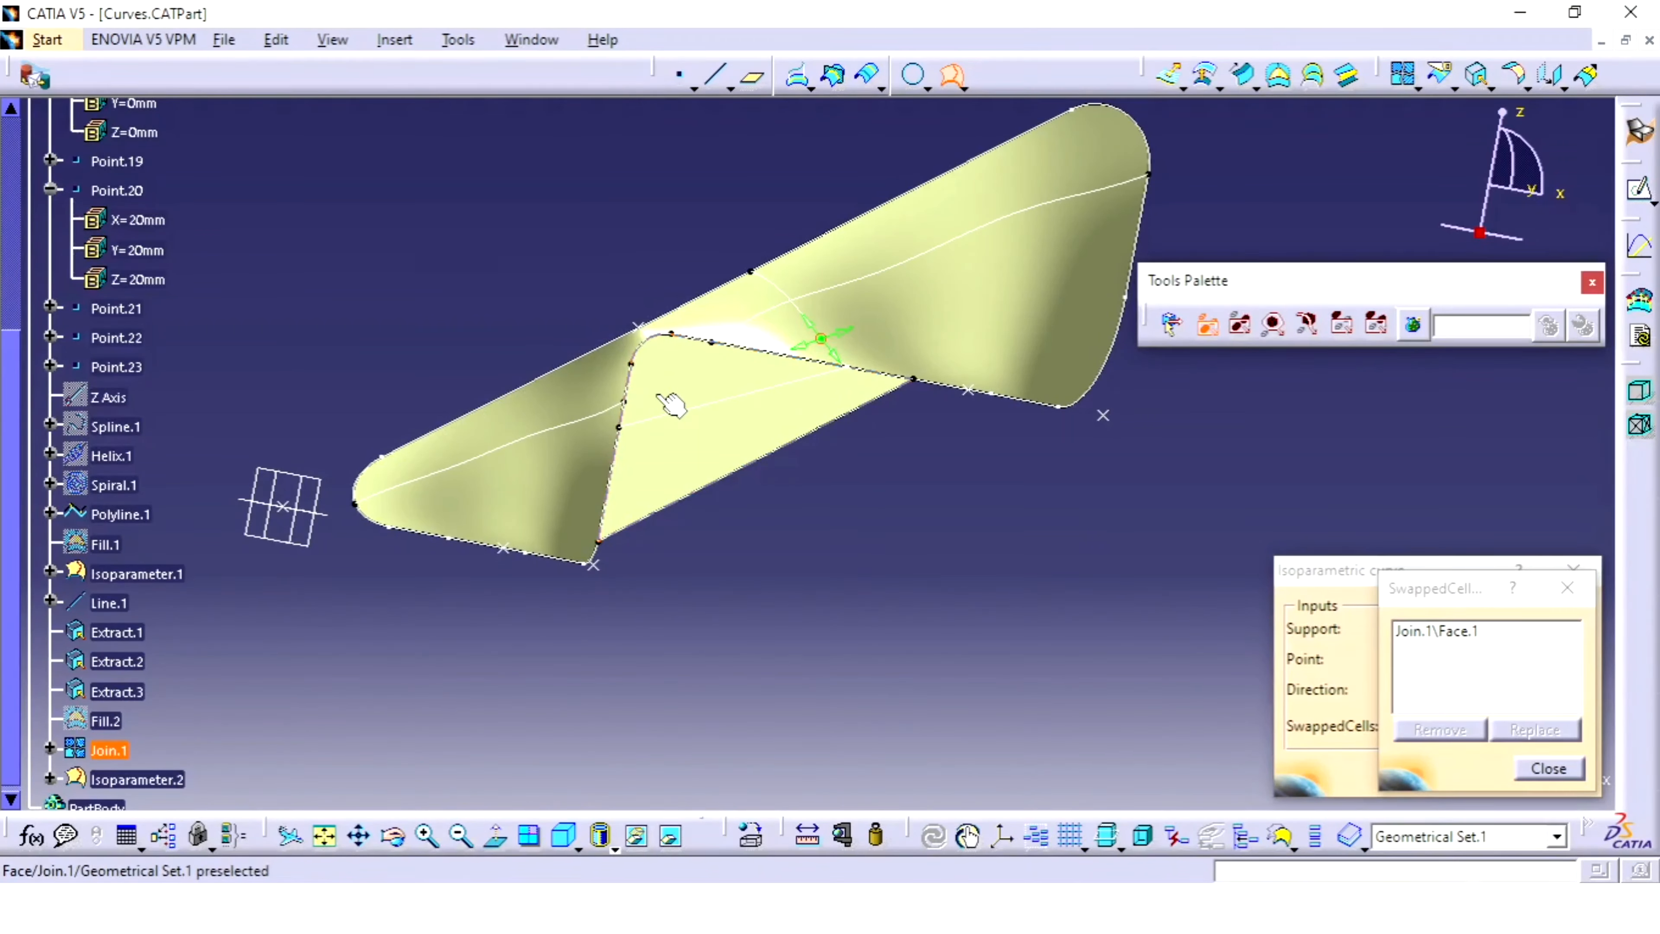
pyautogui.click(1558, 771)
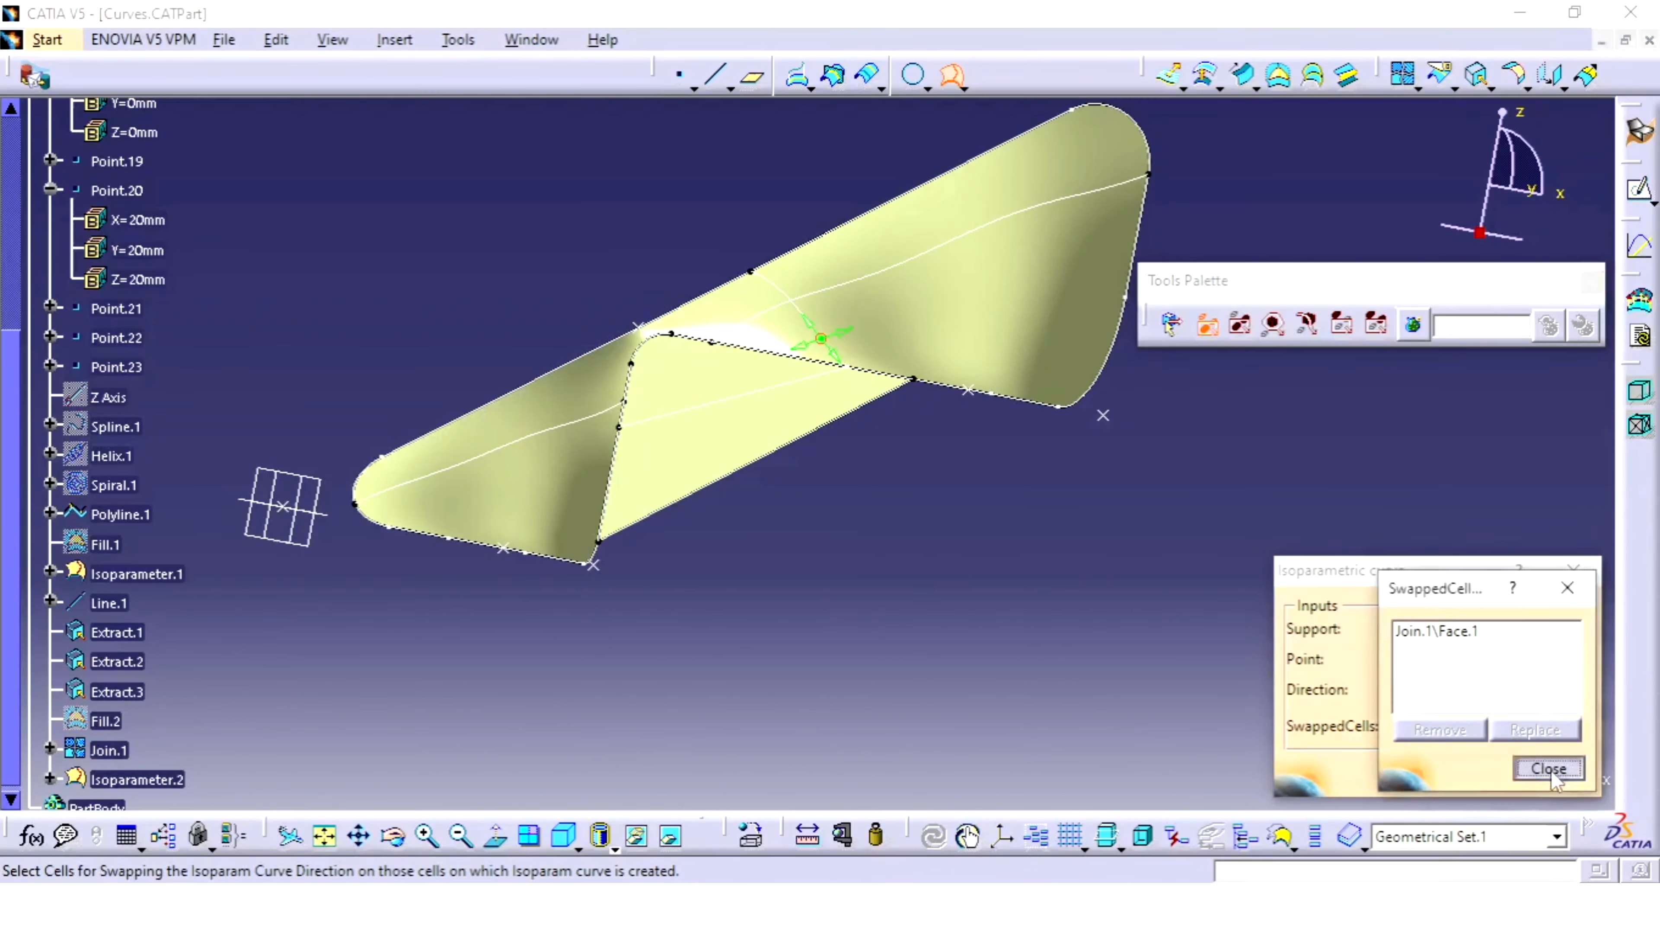
pyautogui.click(1571, 701)
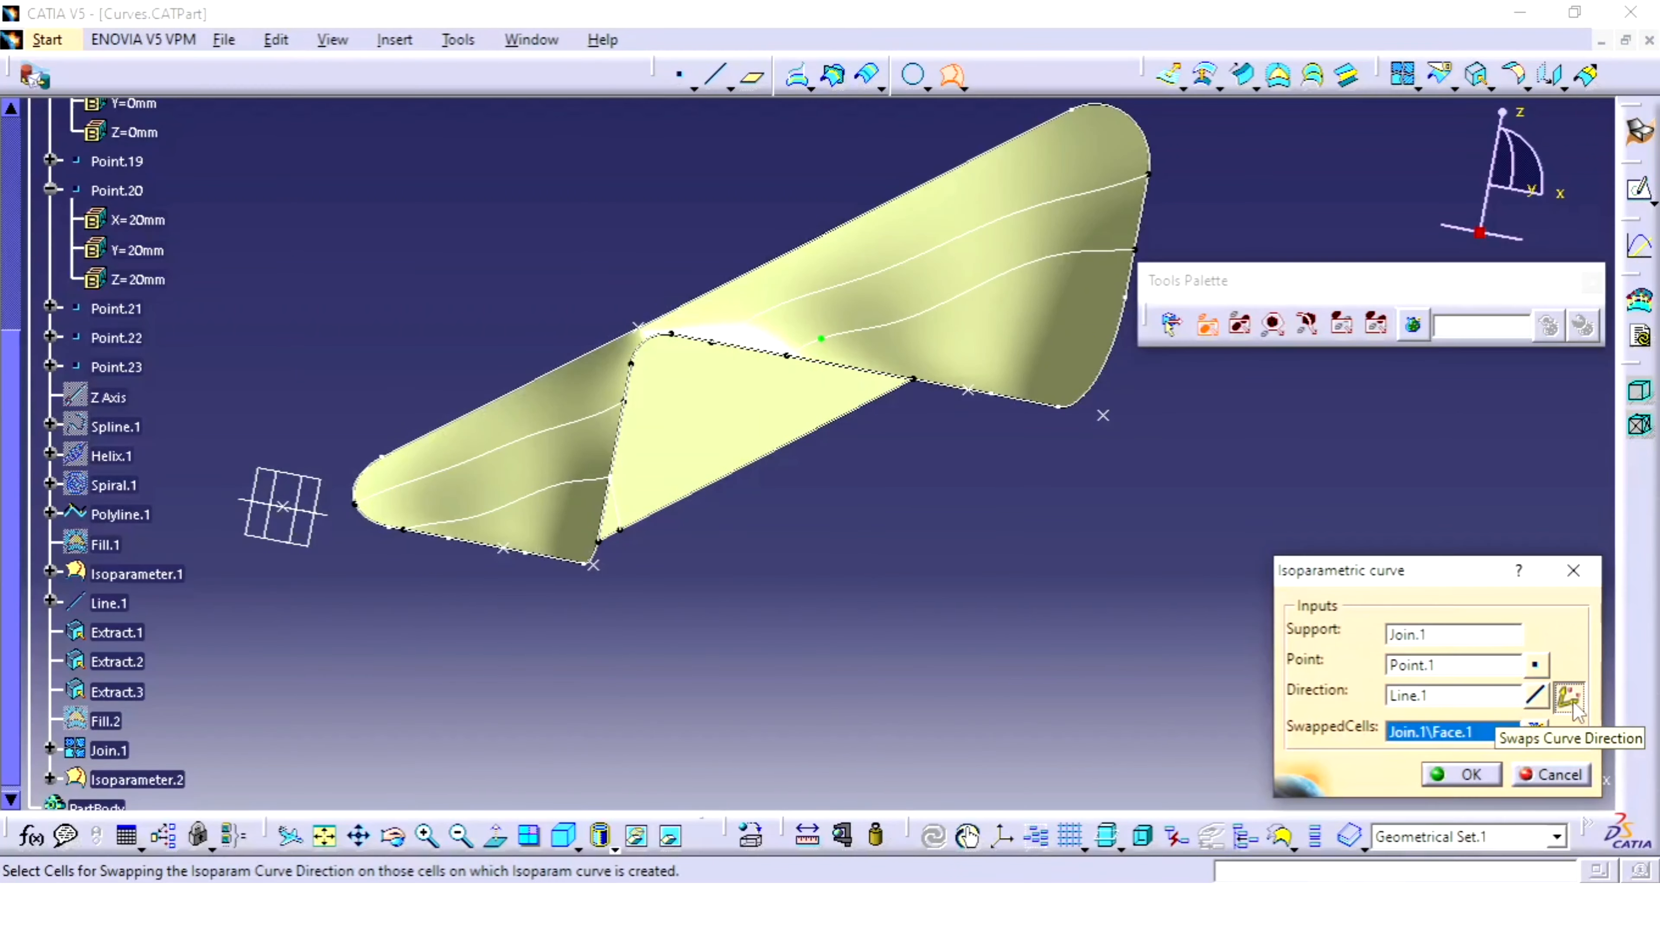
pyautogui.click(1573, 705)
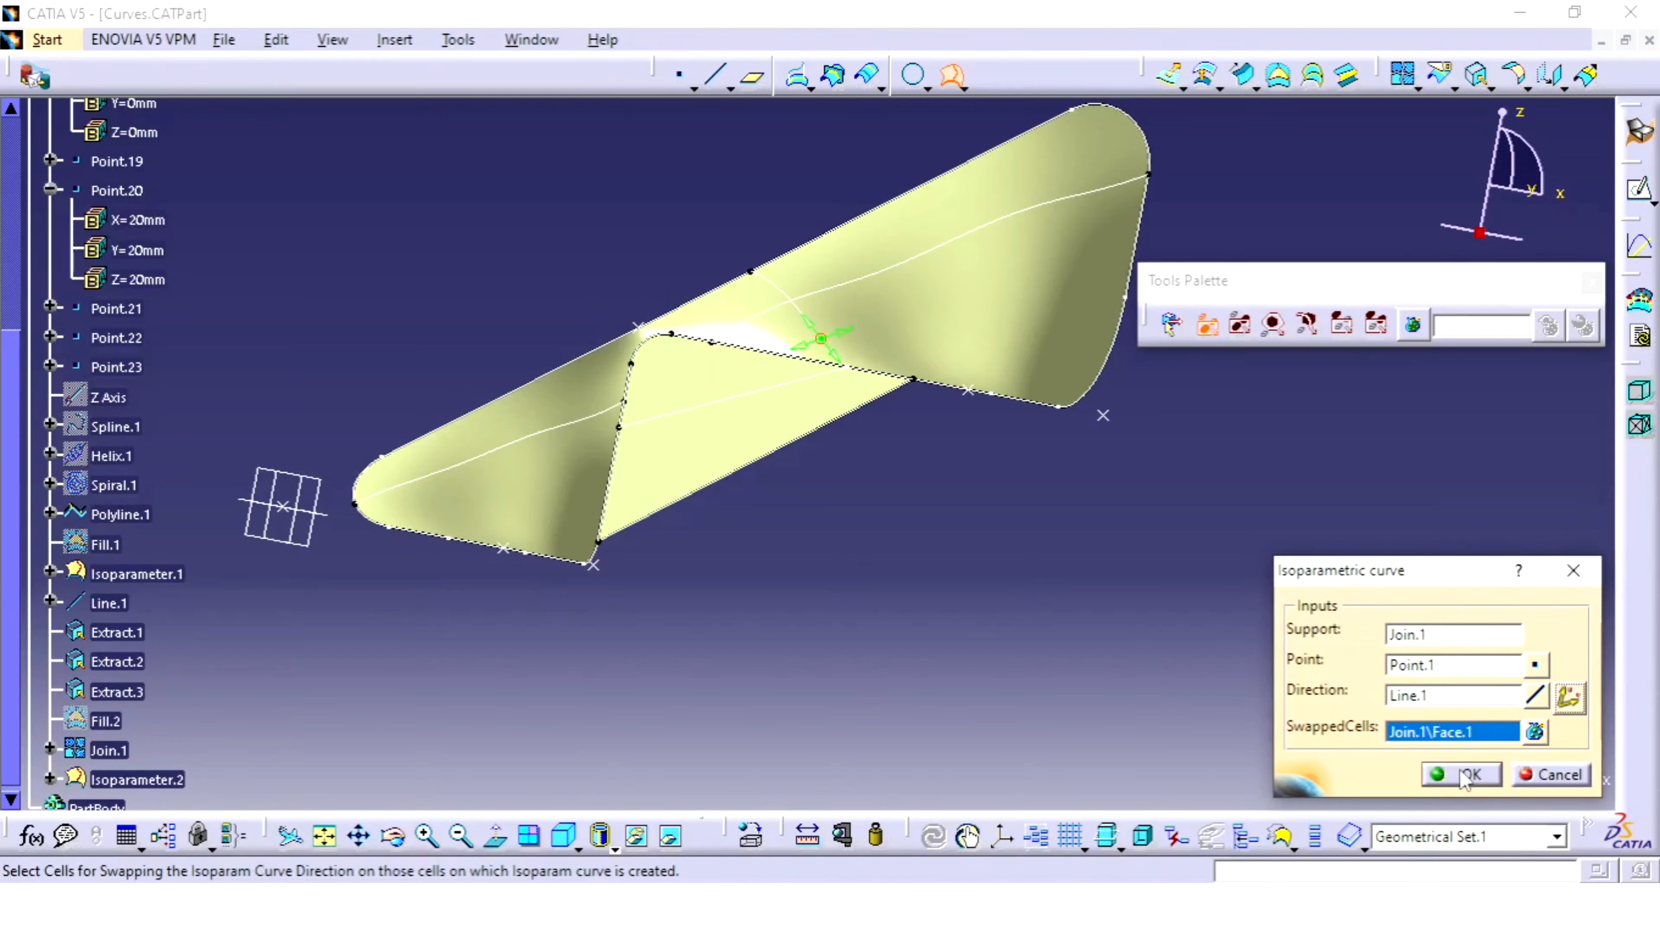
# - Clear the triangular face from the isoparametric curve's swapped cells
pyautogui.rightClick(1477, 695)
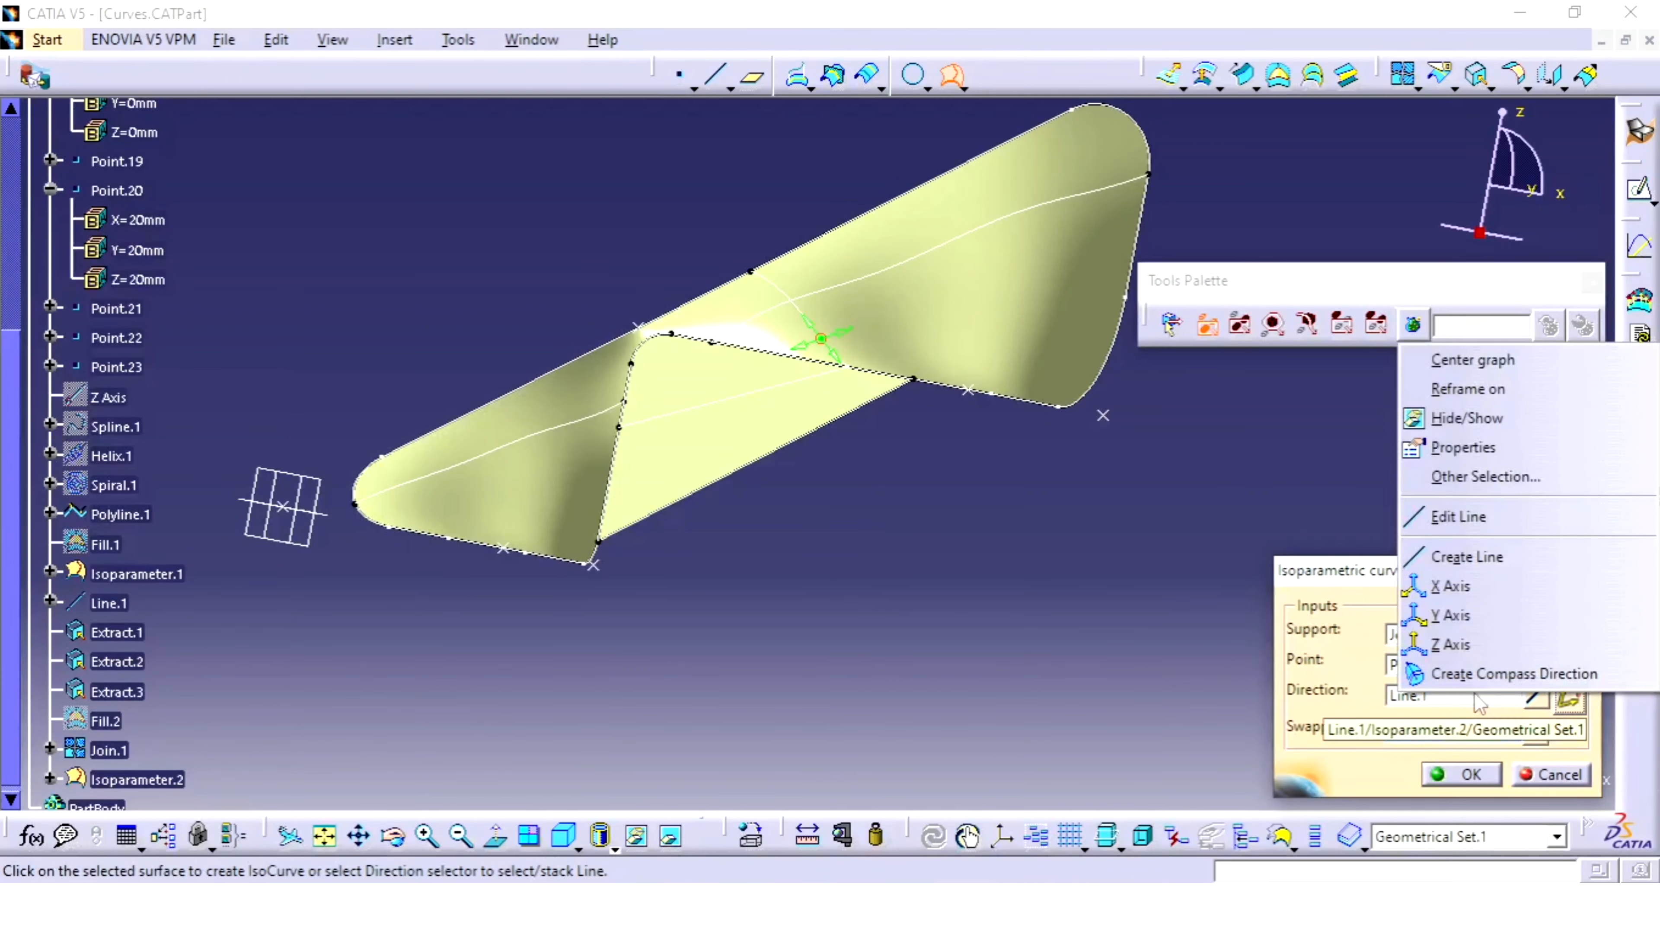
pyautogui.click(1478, 708)
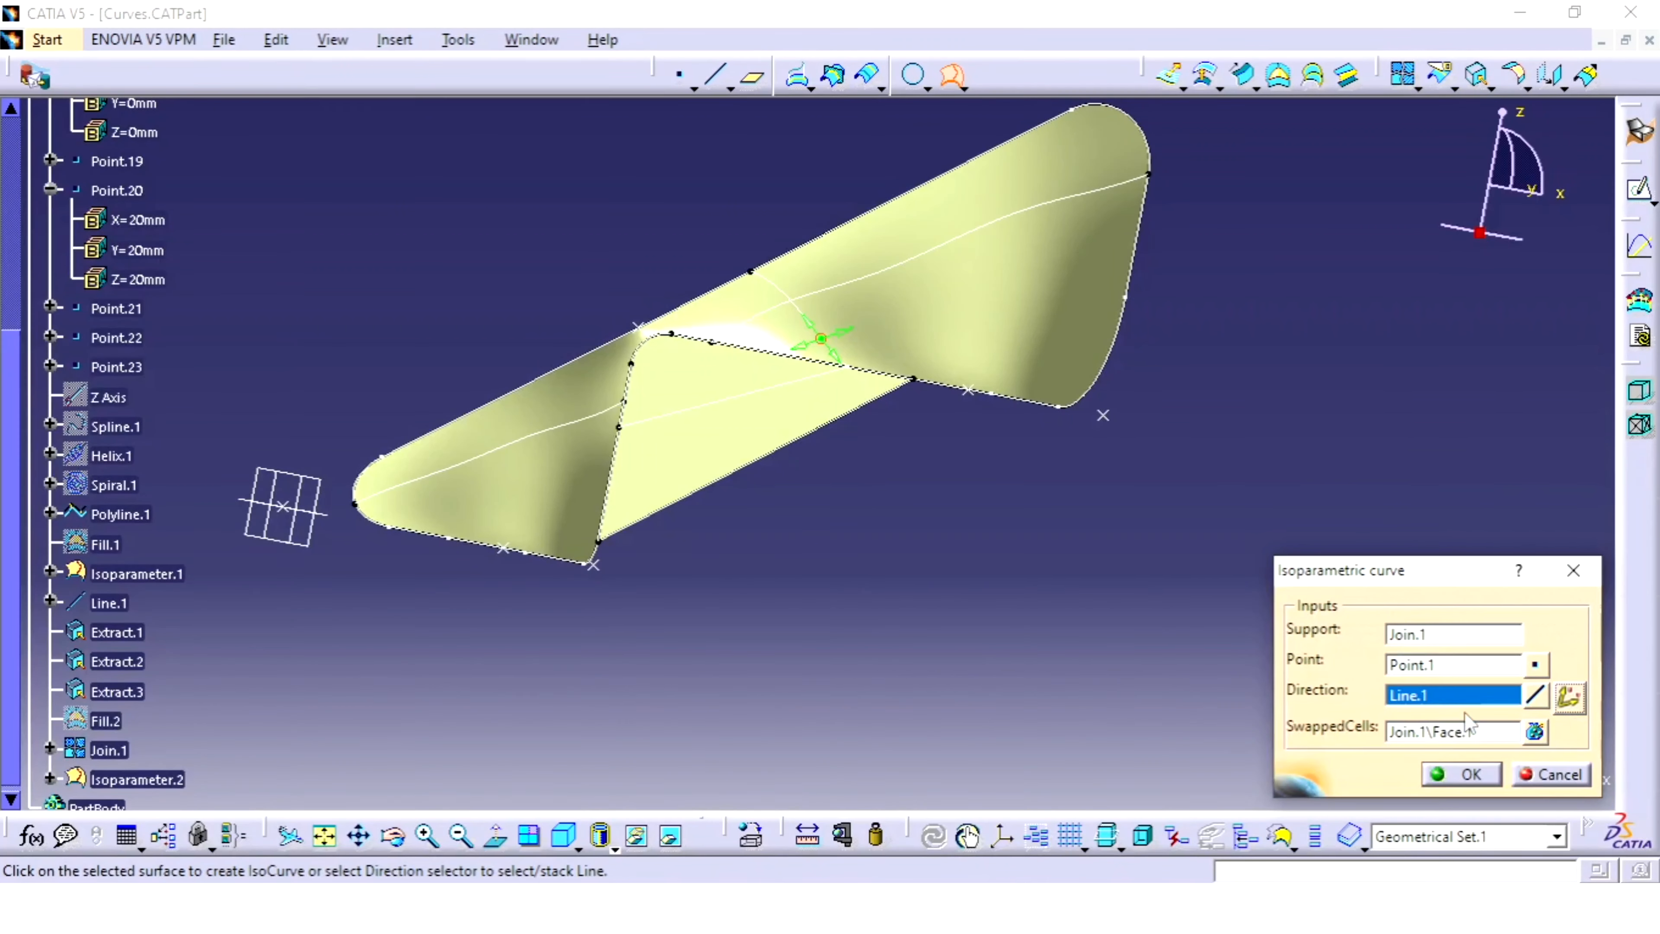
pyautogui.click(1449, 732)
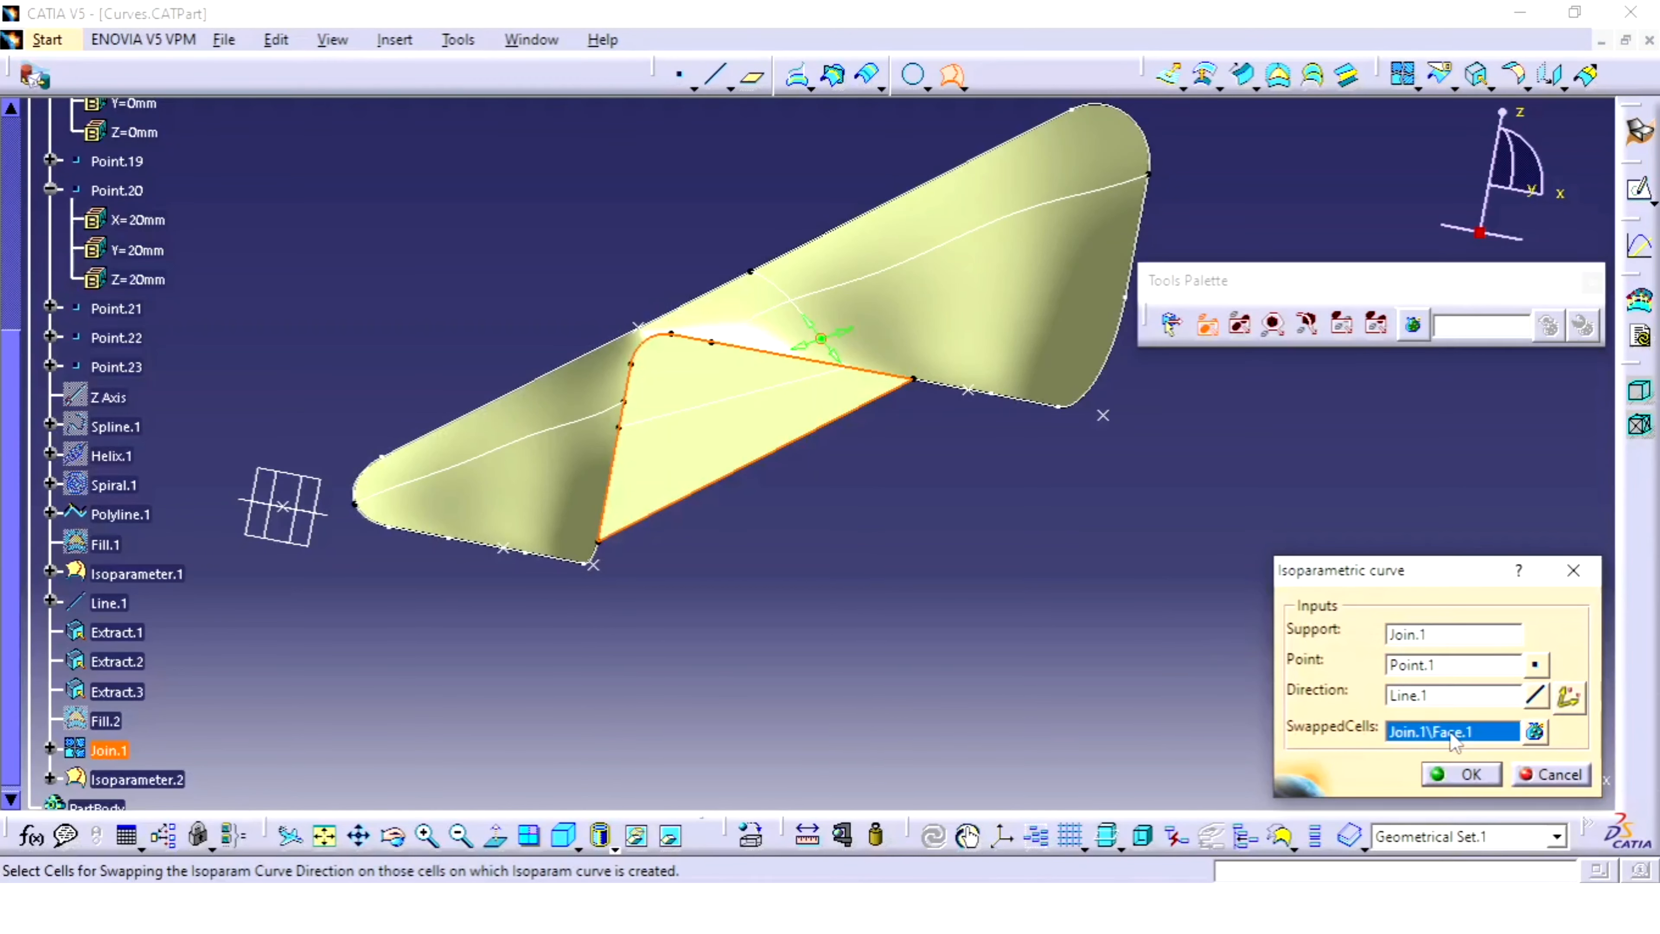
pyautogui.click(1019, 490)
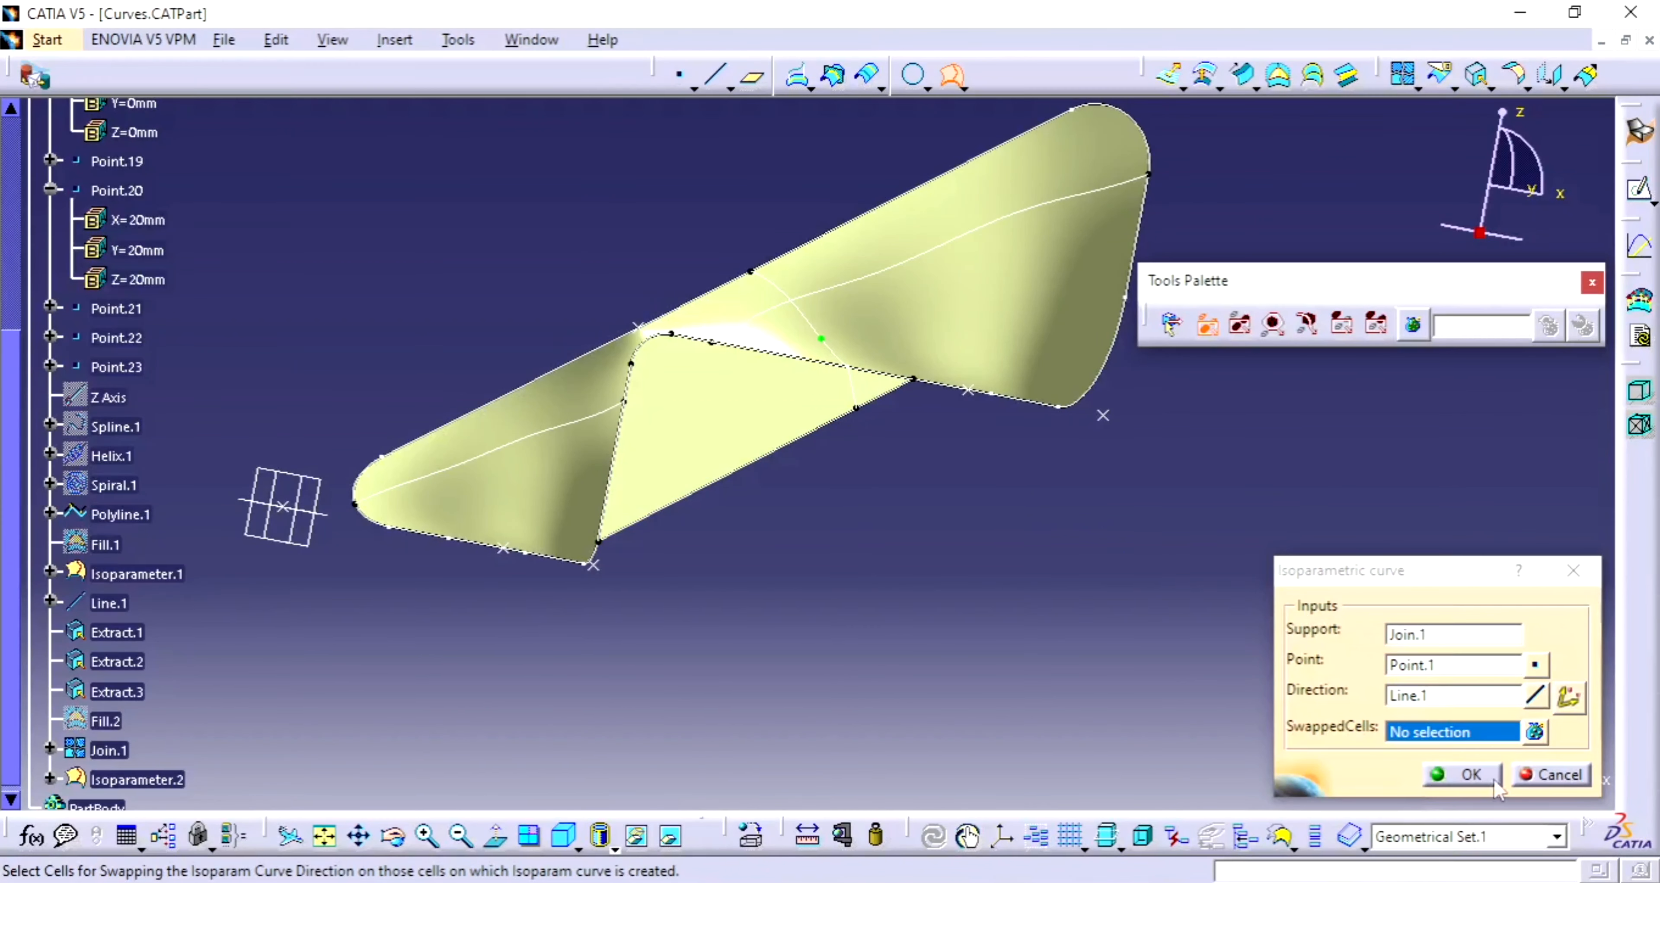
# - Add the triangular face of Join.1 to the isoparametric curve's swapped cells
pyautogui.click(1452, 732)
pyautogui.click(1535, 730)
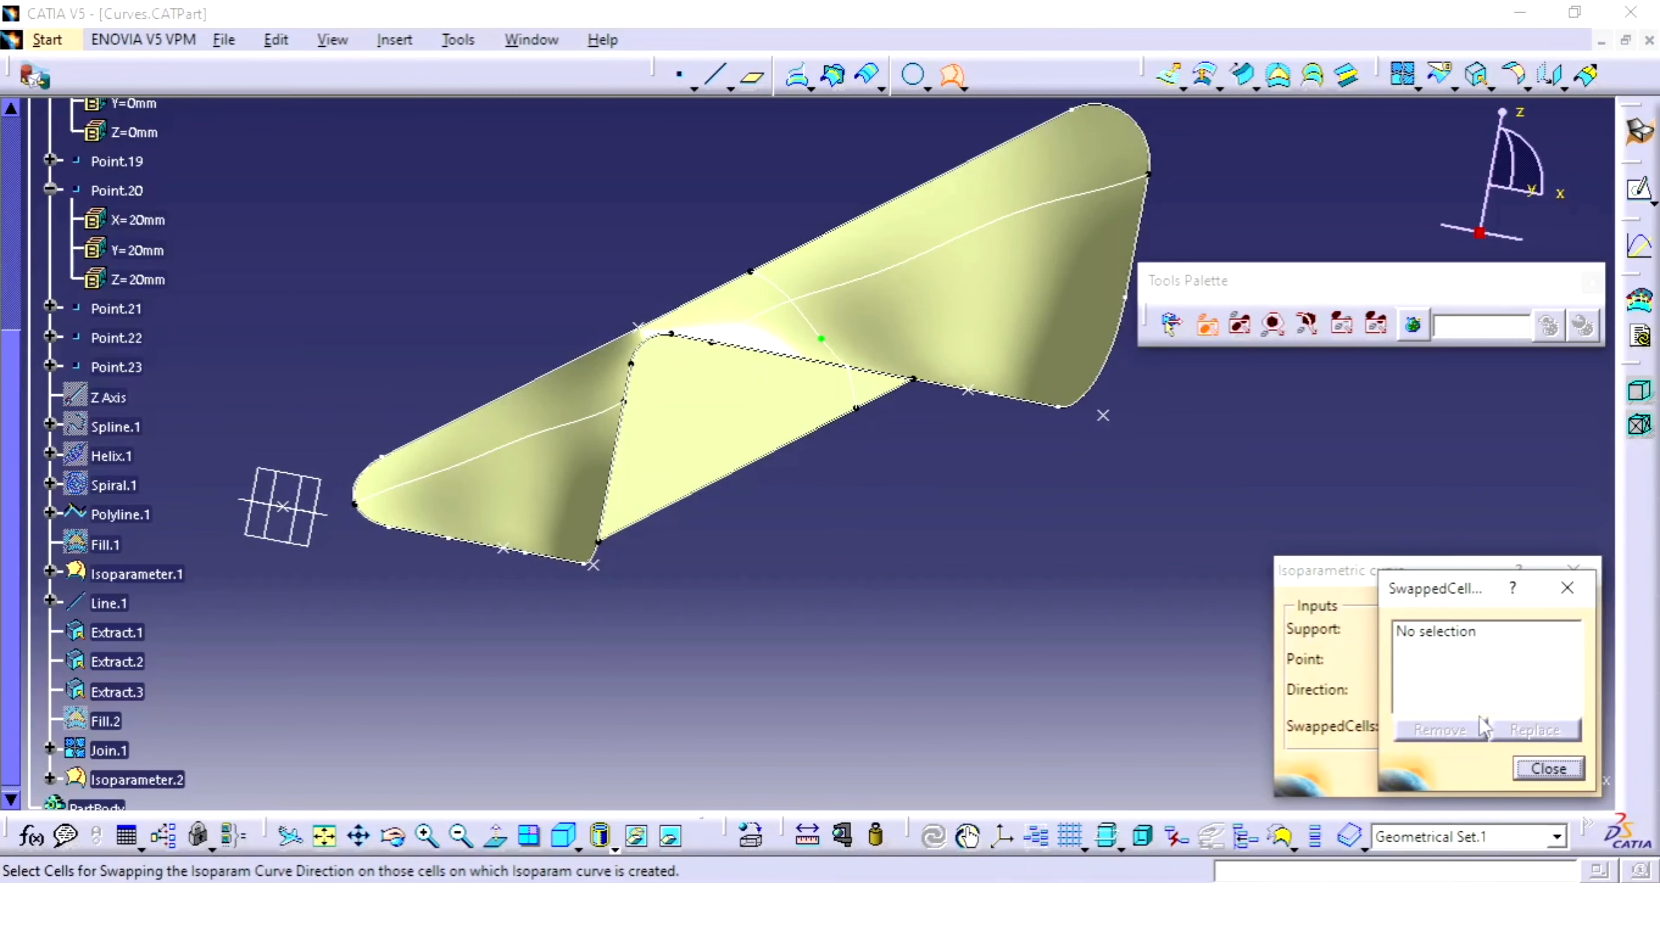
pyautogui.click(817, 396)
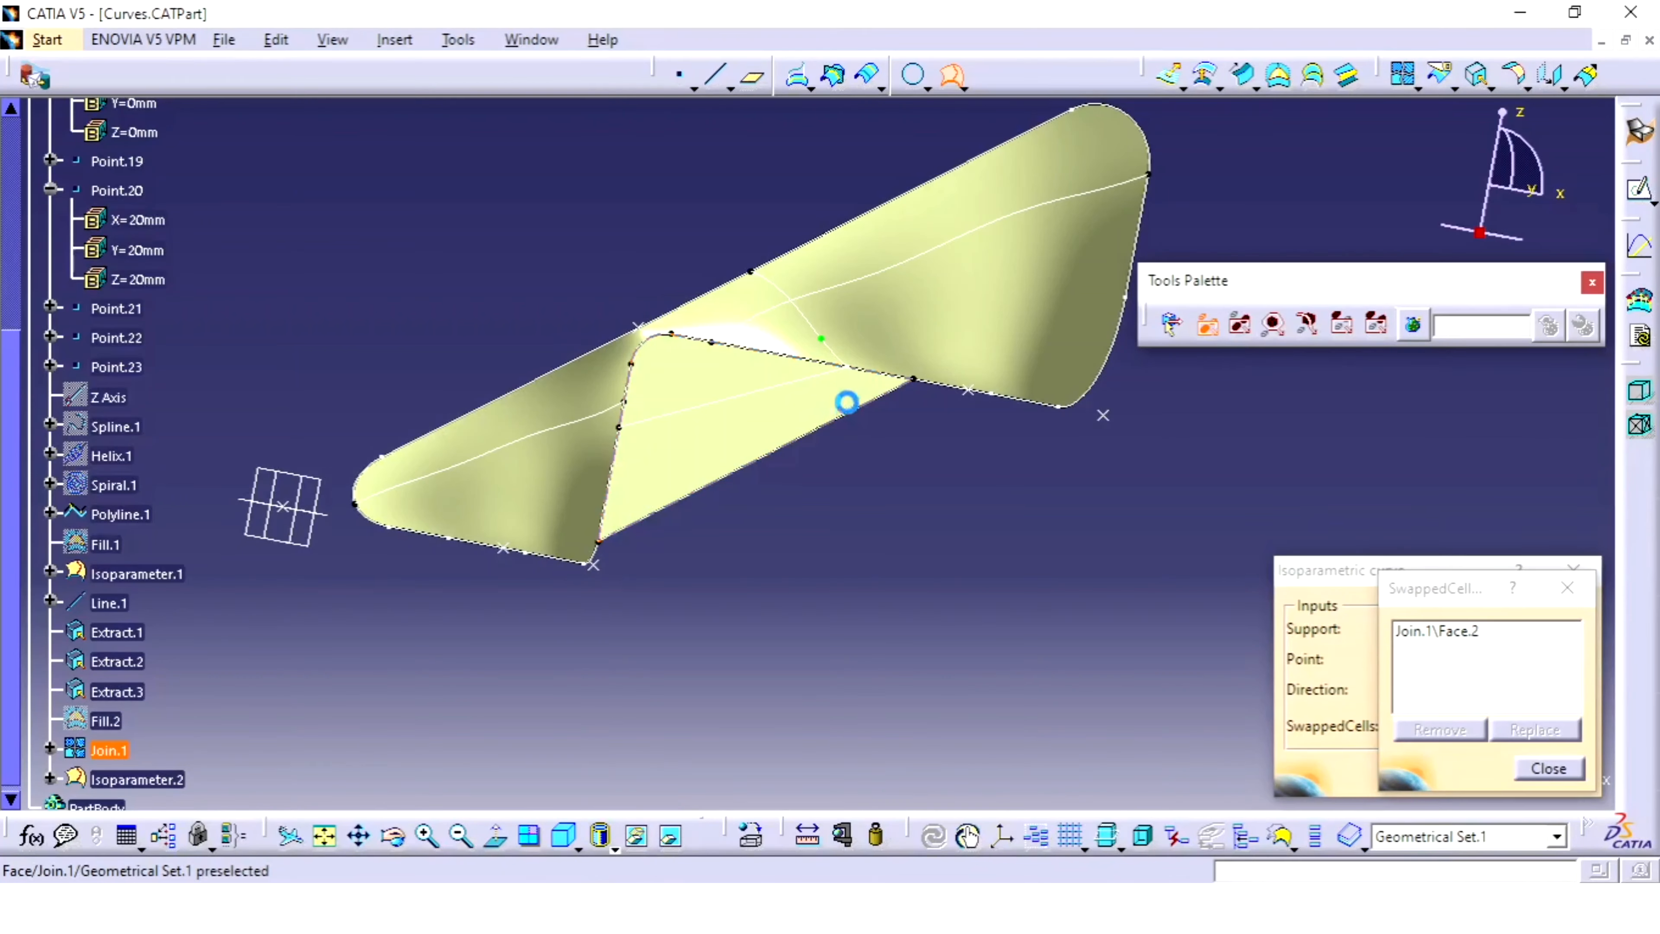
# - Compare the isoparametric curve with UV swapped and unswapped, restore the unswapped direction, and close the swapped cells list
pyautogui.rightClick(820, 345)
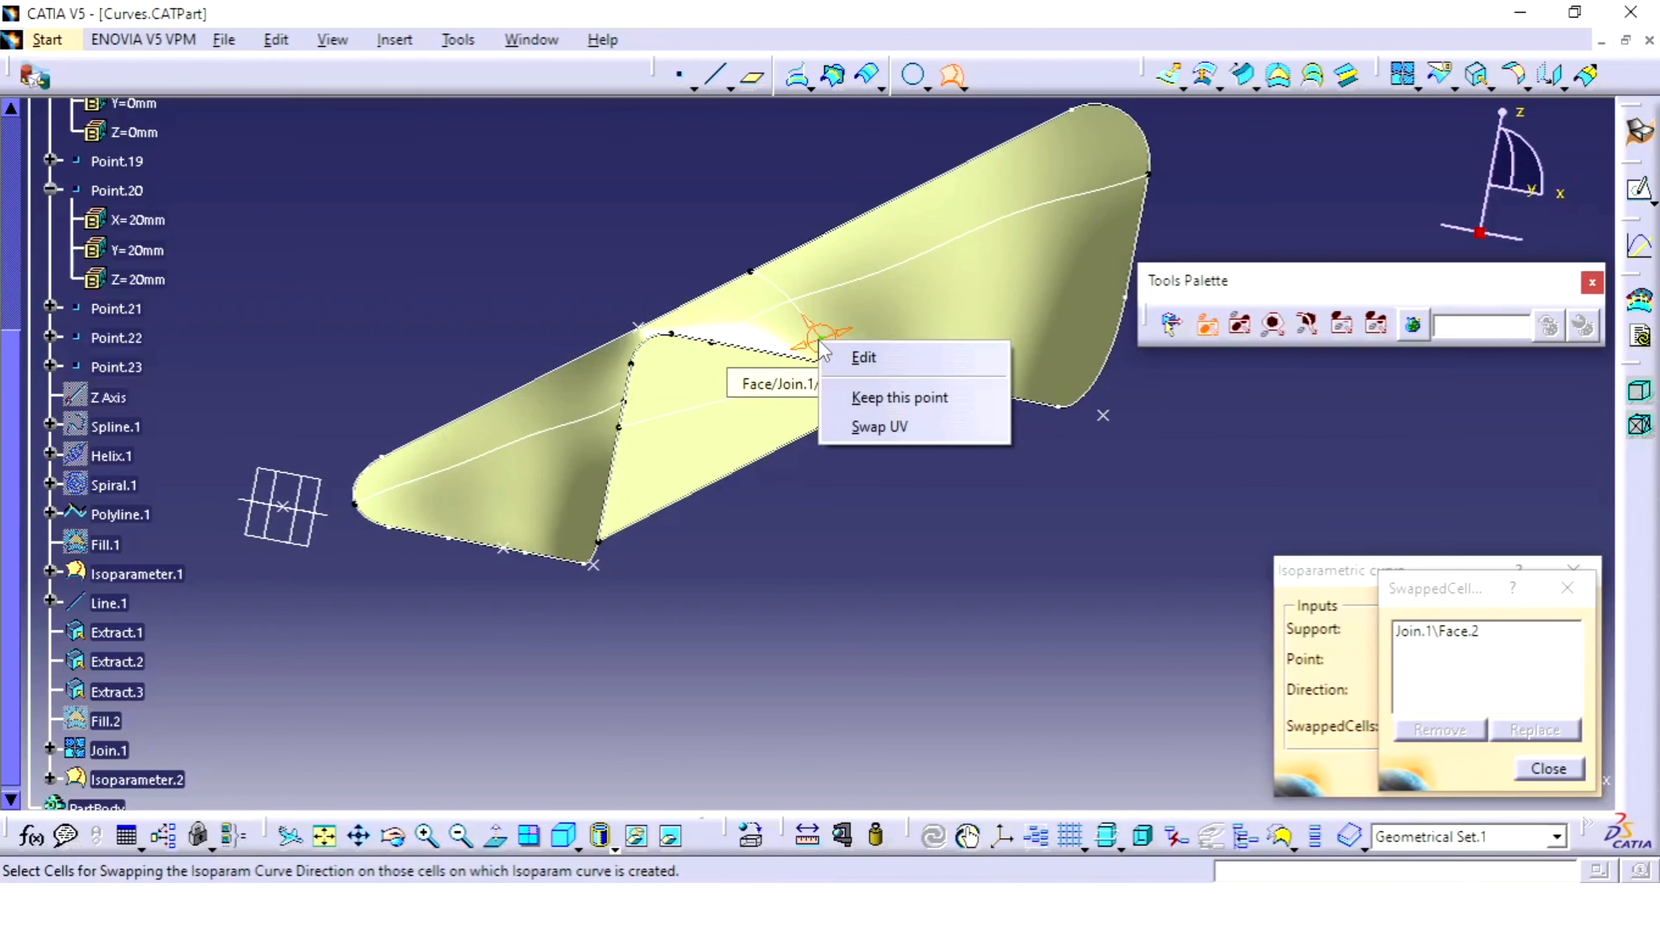
pyautogui.click(923, 424)
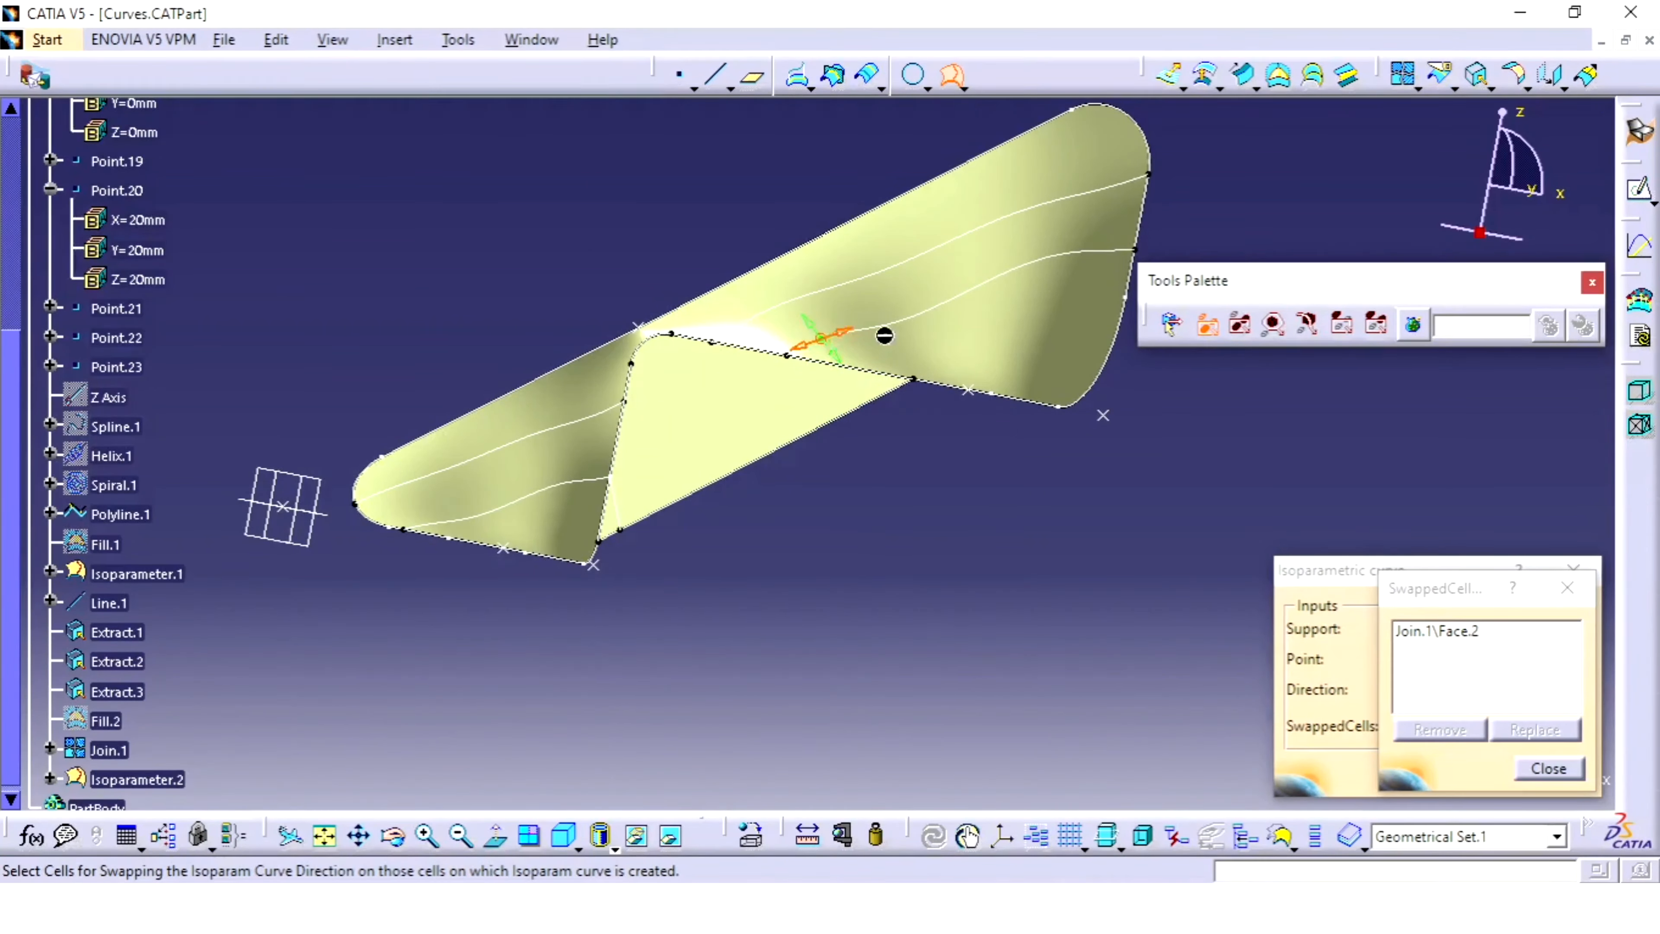
pyautogui.rightClick(823, 343)
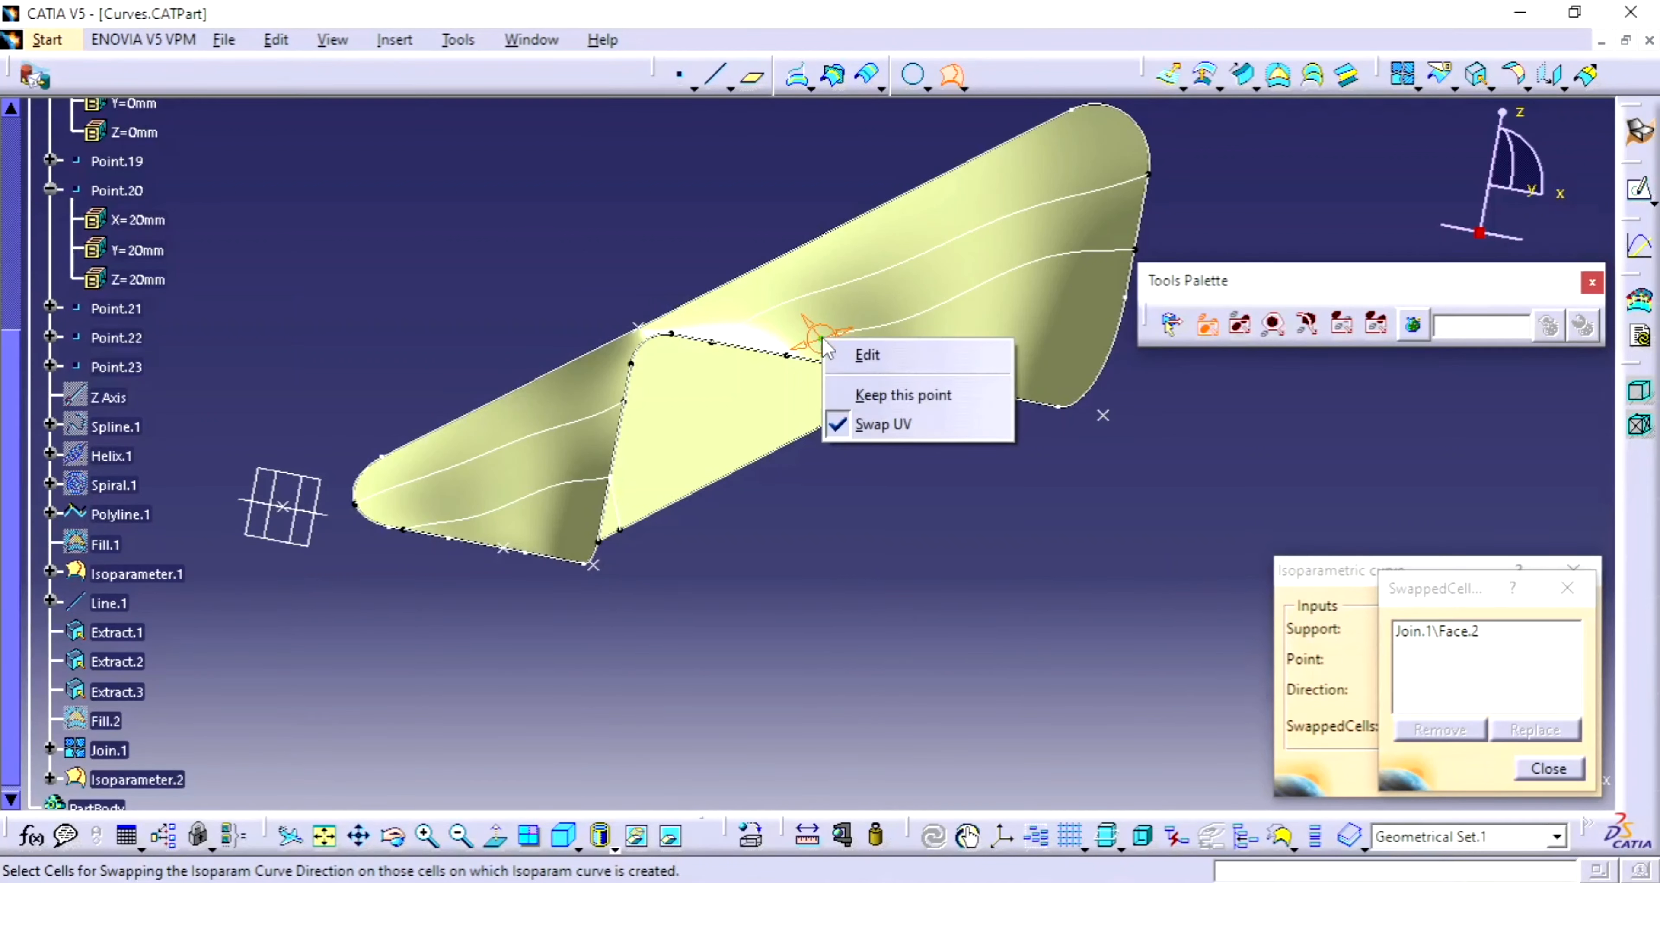
pyautogui.click(907, 432)
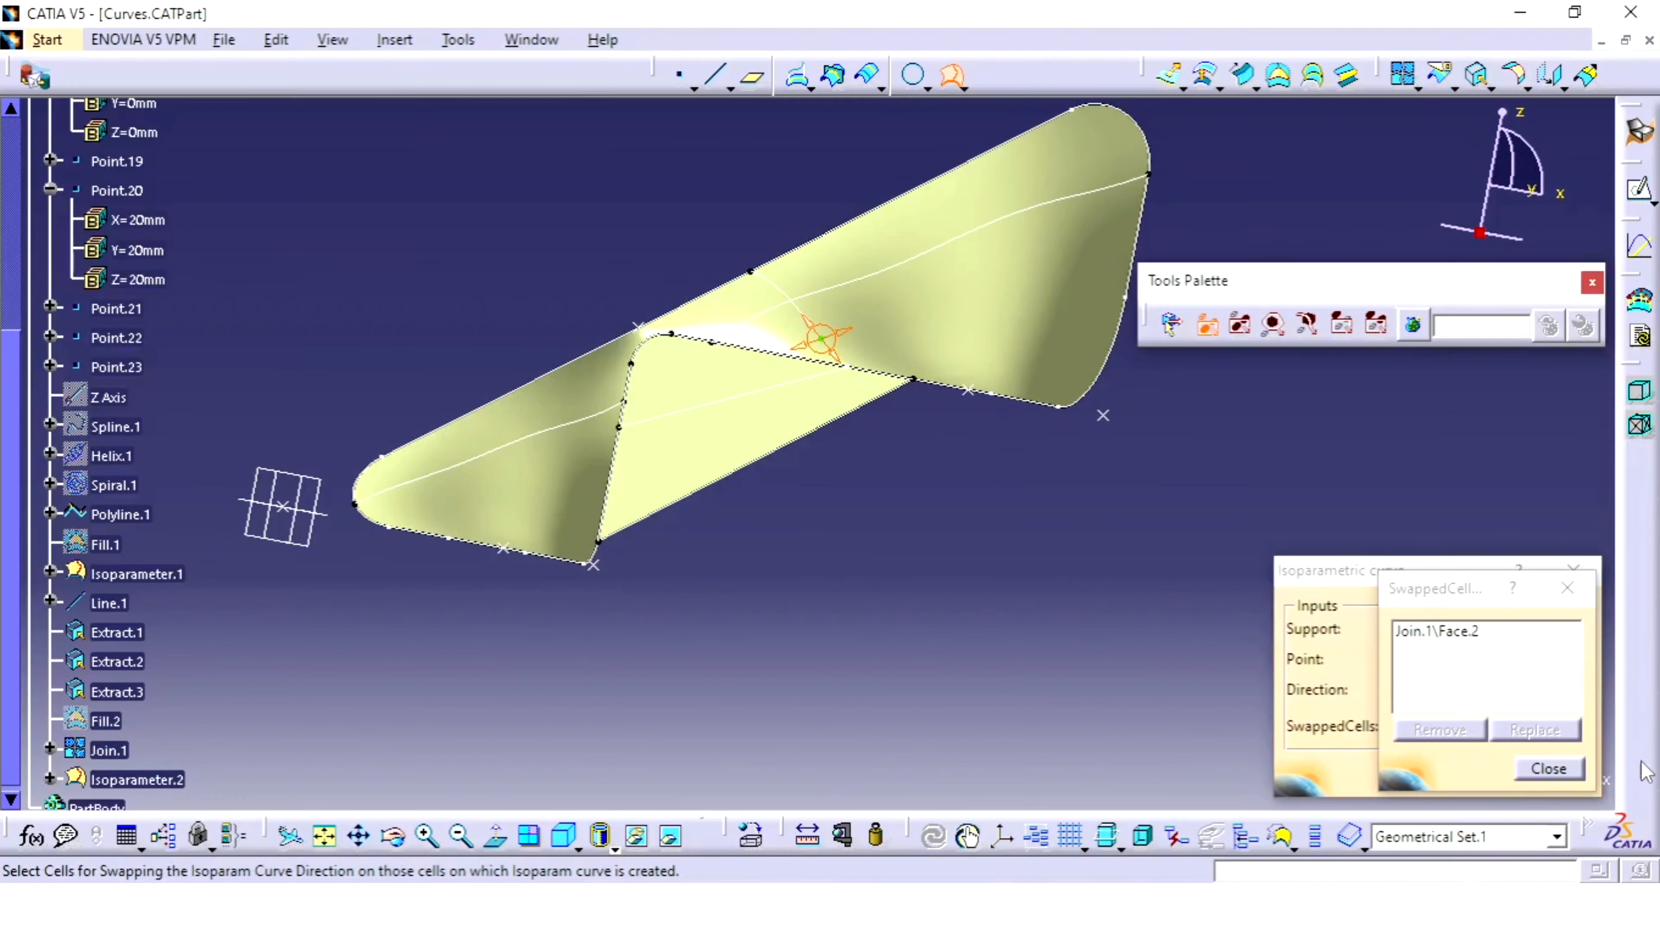
pyautogui.click(1554, 775)
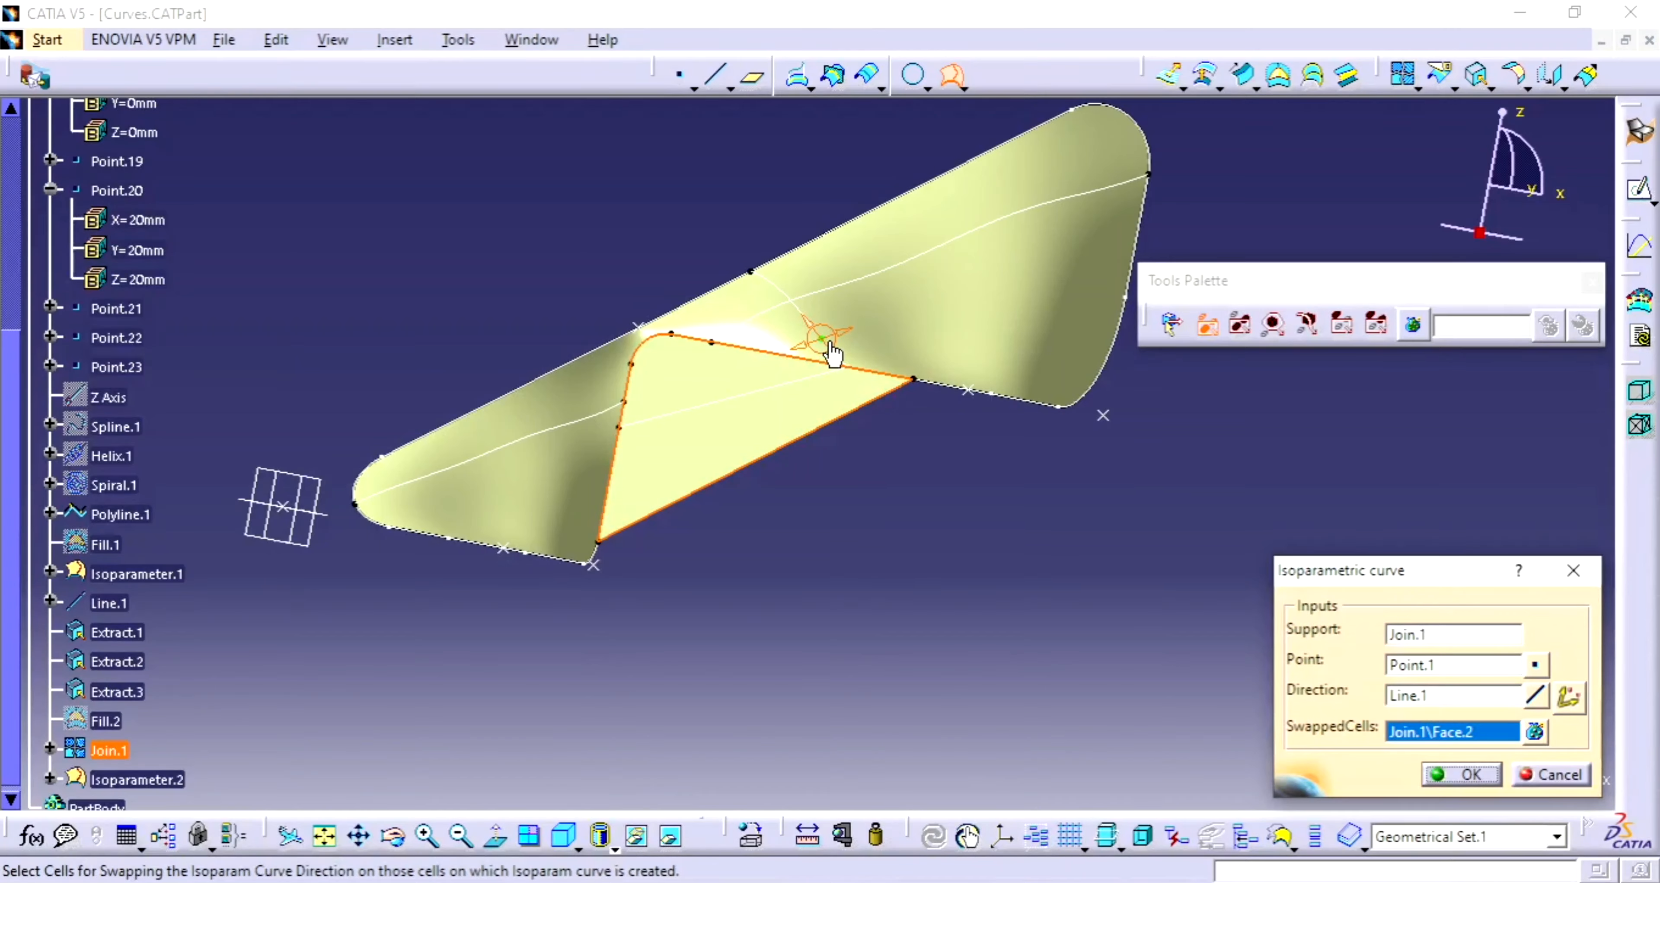
pyautogui.rightClick(827, 354)
pyautogui.click(899, 428)
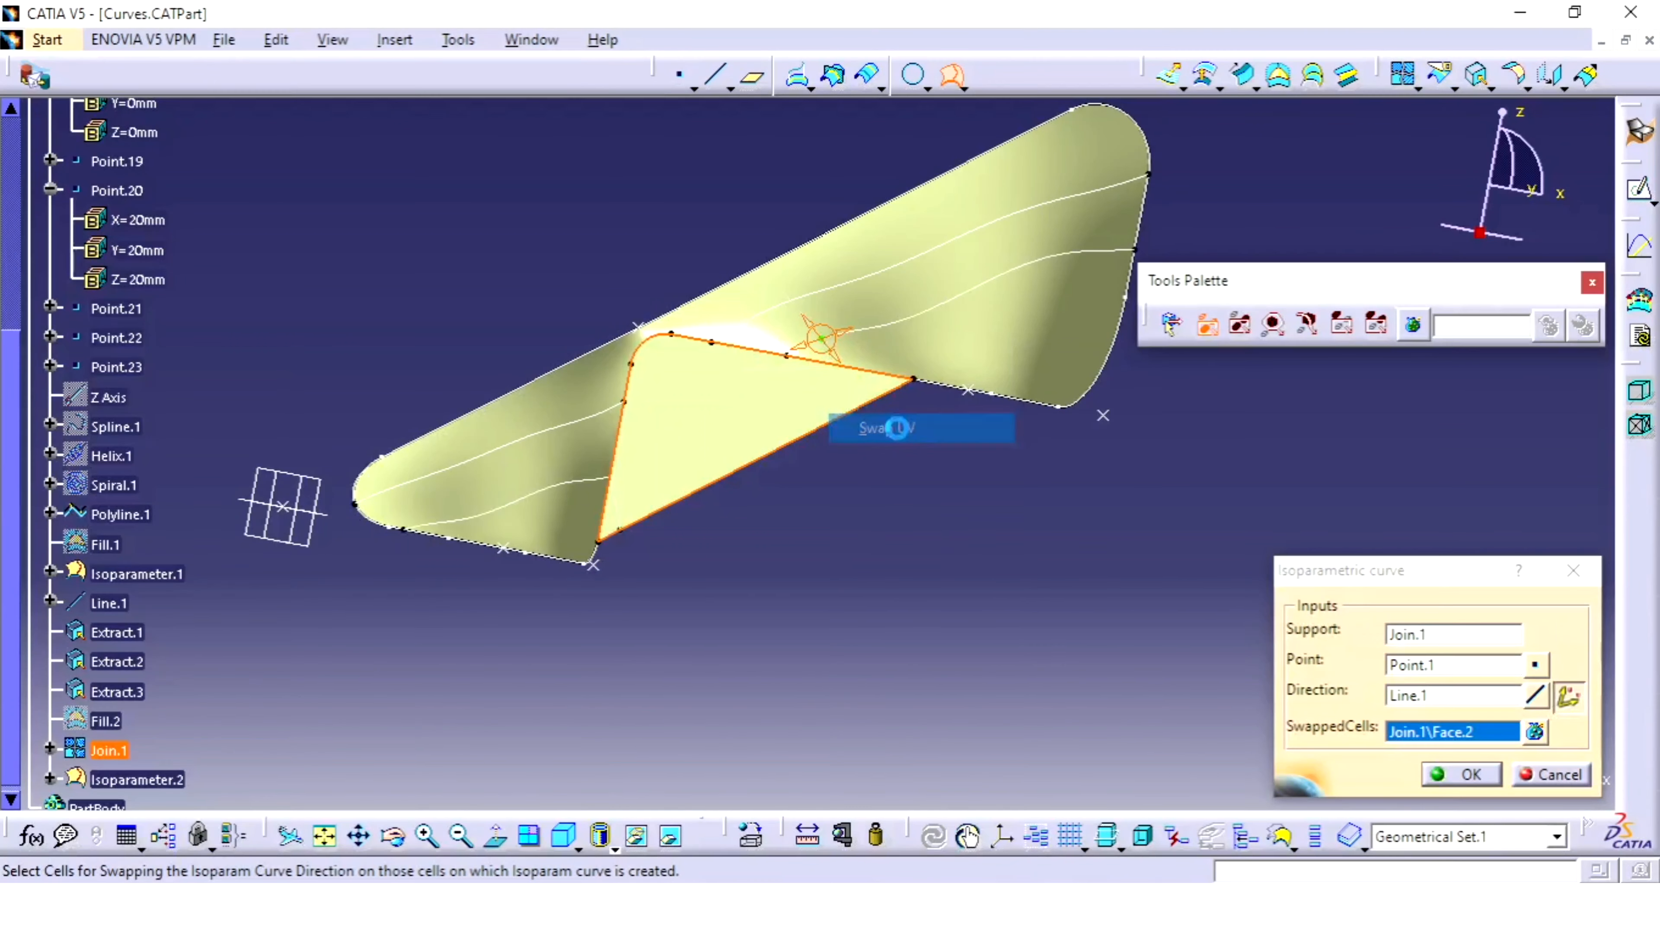
pyautogui.rightClick(818, 346)
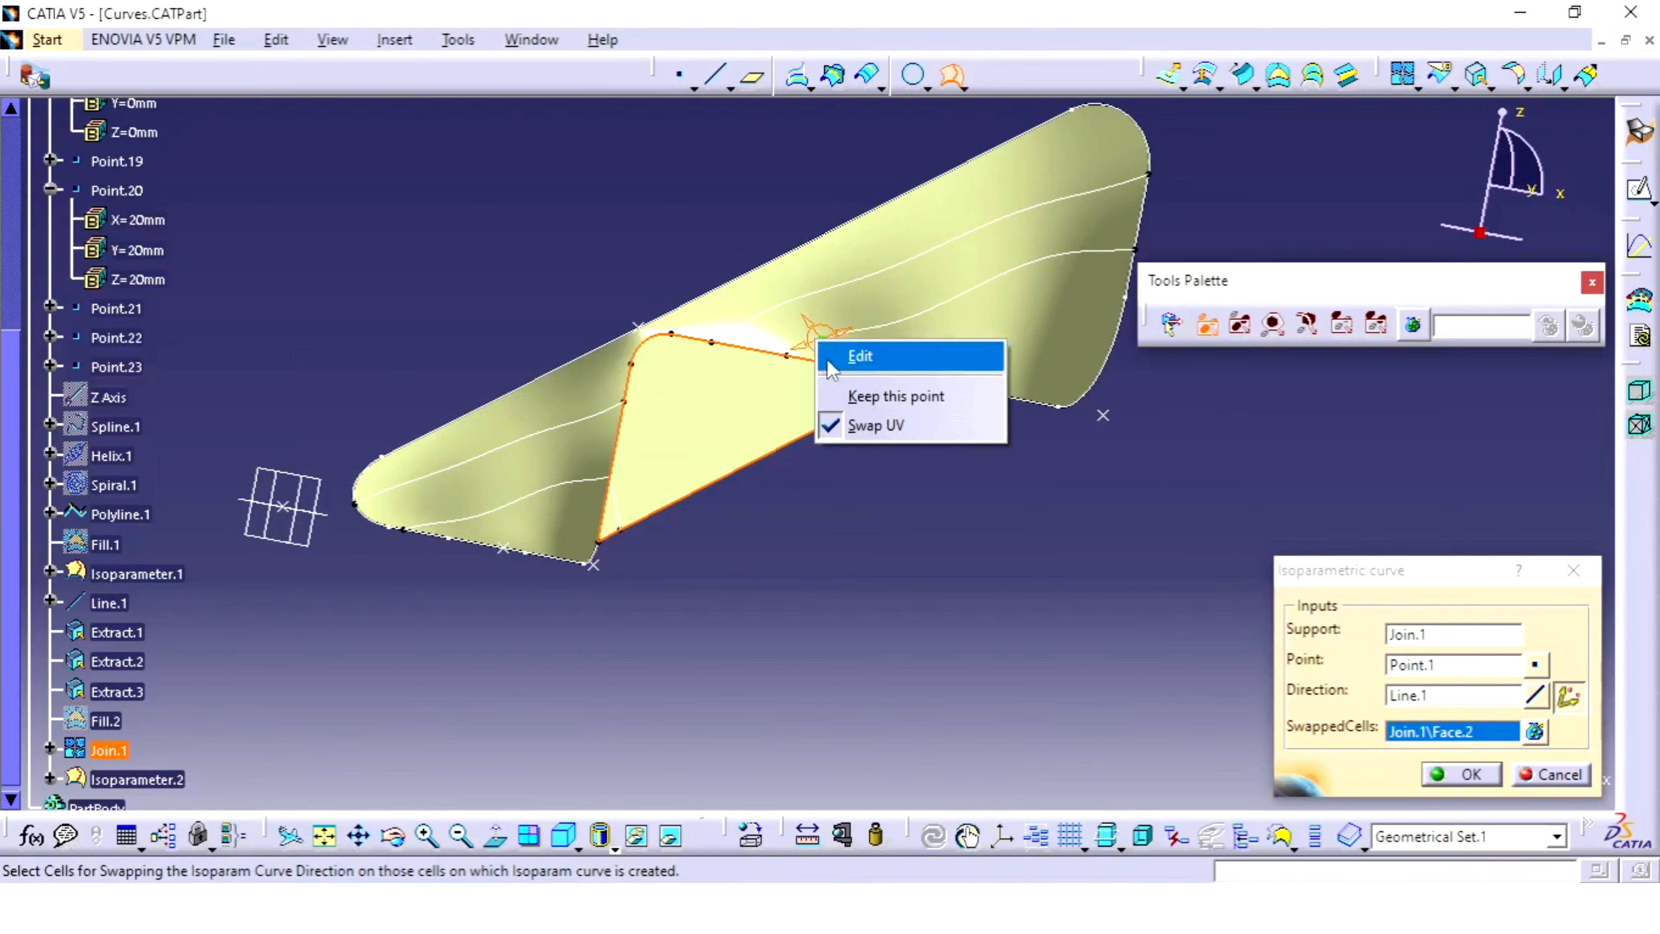
pyautogui.click(882, 427)
# - Keep the isoparametric curve's defining point as a separate point and switch on relative parameters in its tuner
pyautogui.rightClick(828, 352)
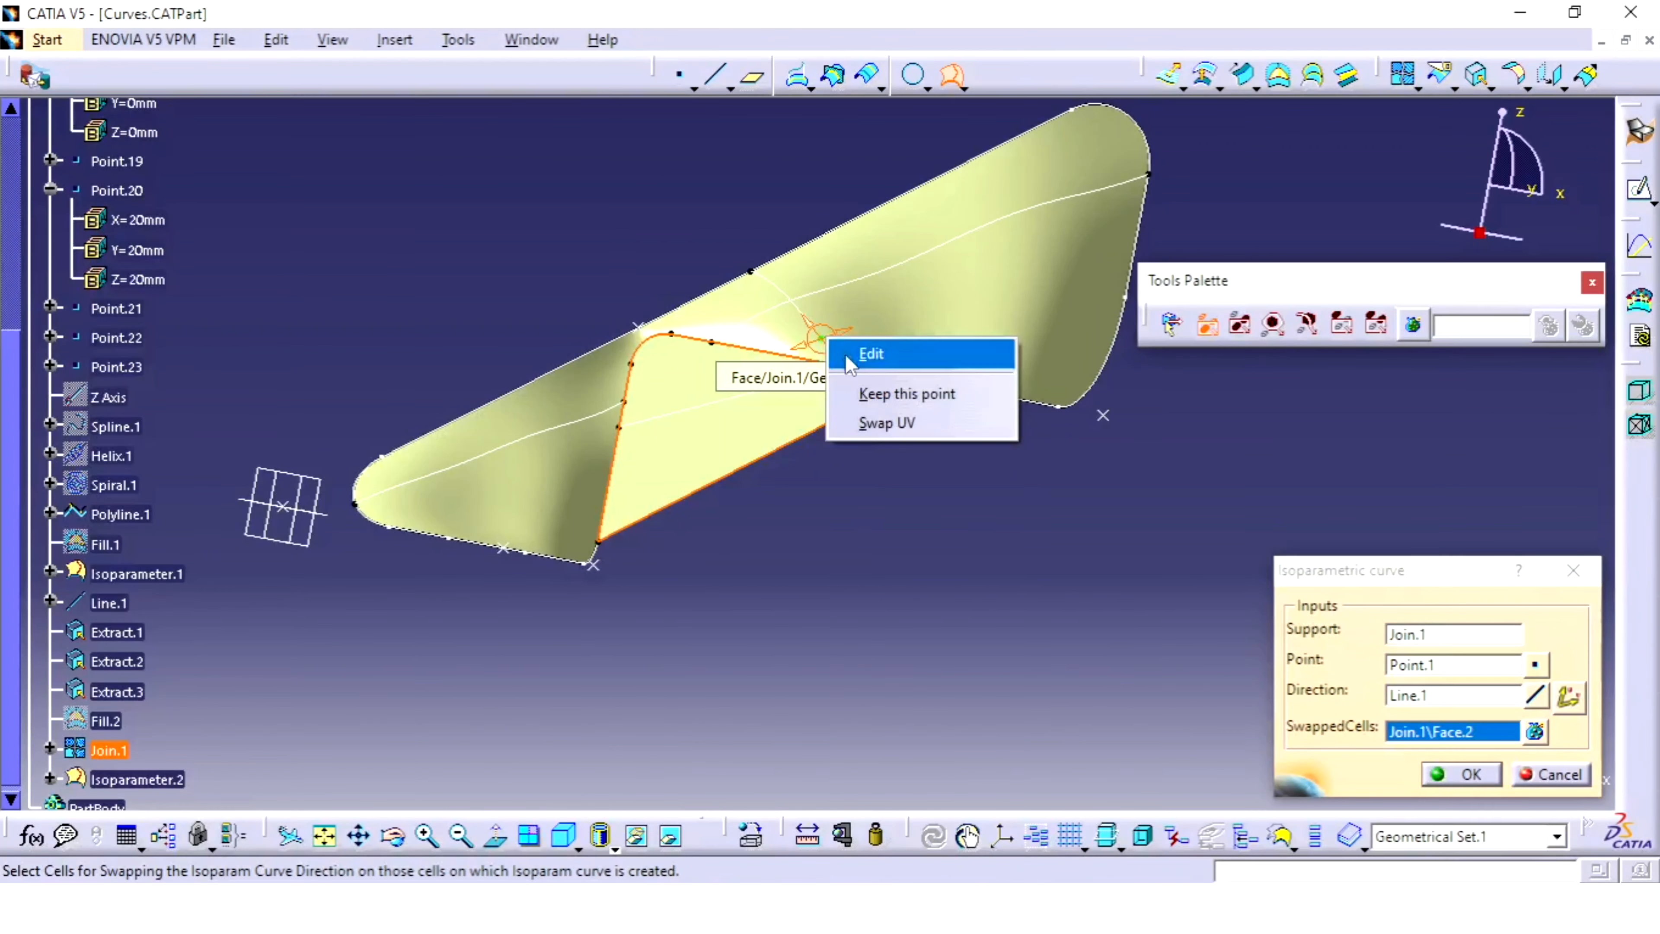
pyautogui.click(892, 396)
pyautogui.rightClick(820, 348)
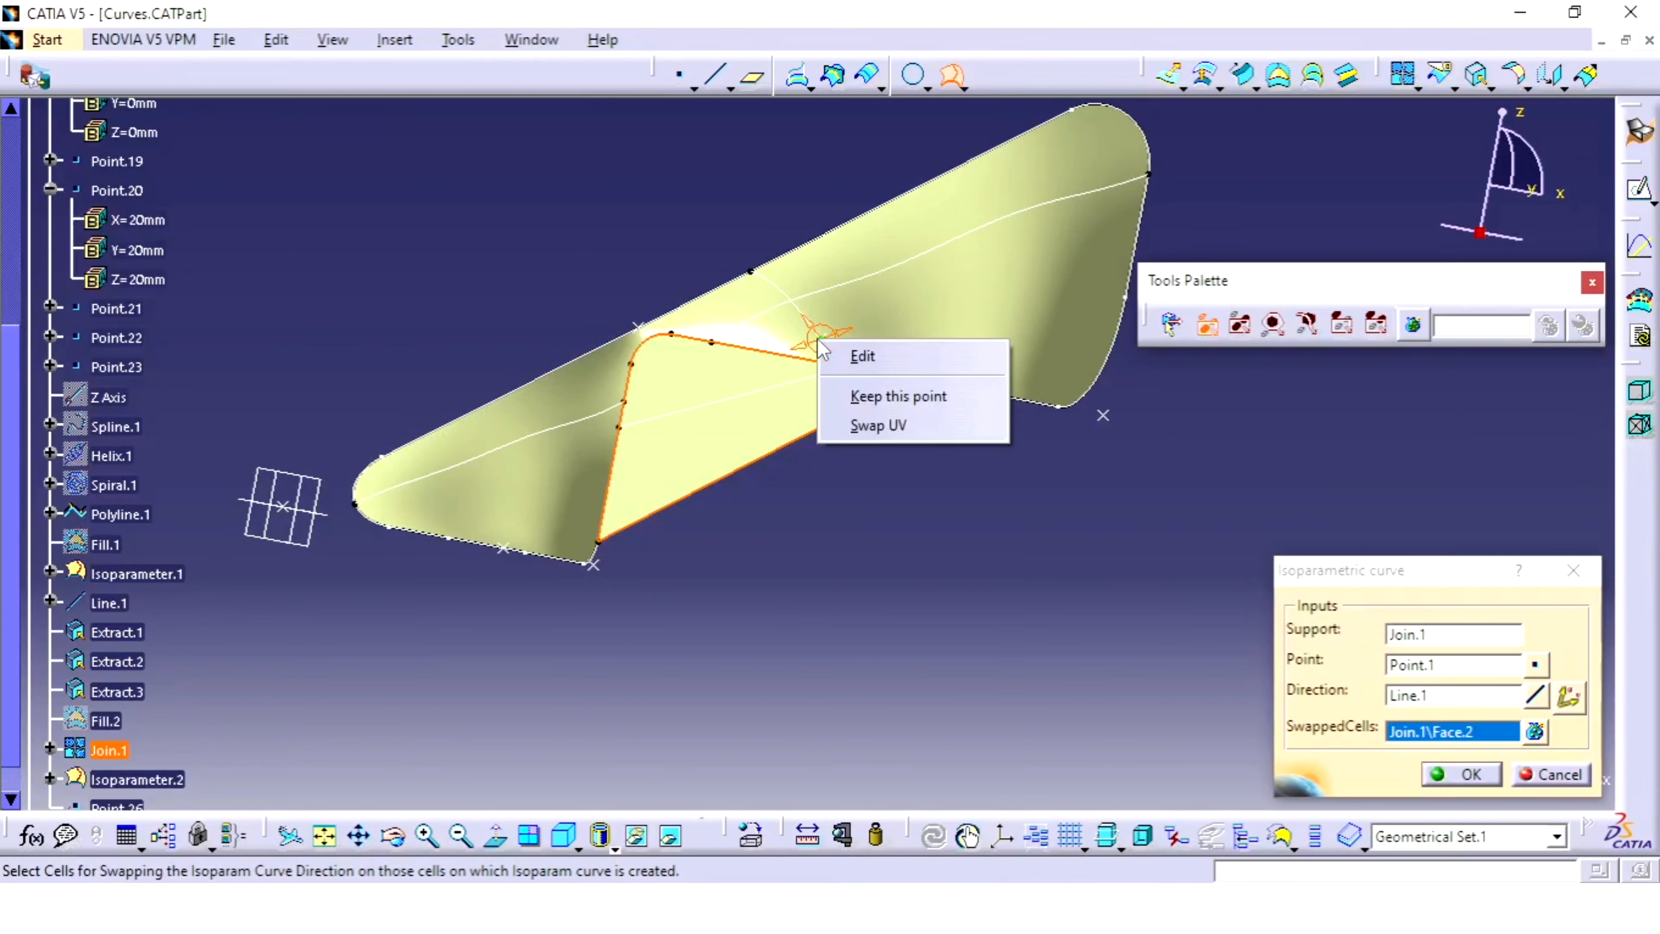
pyautogui.click(863, 356)
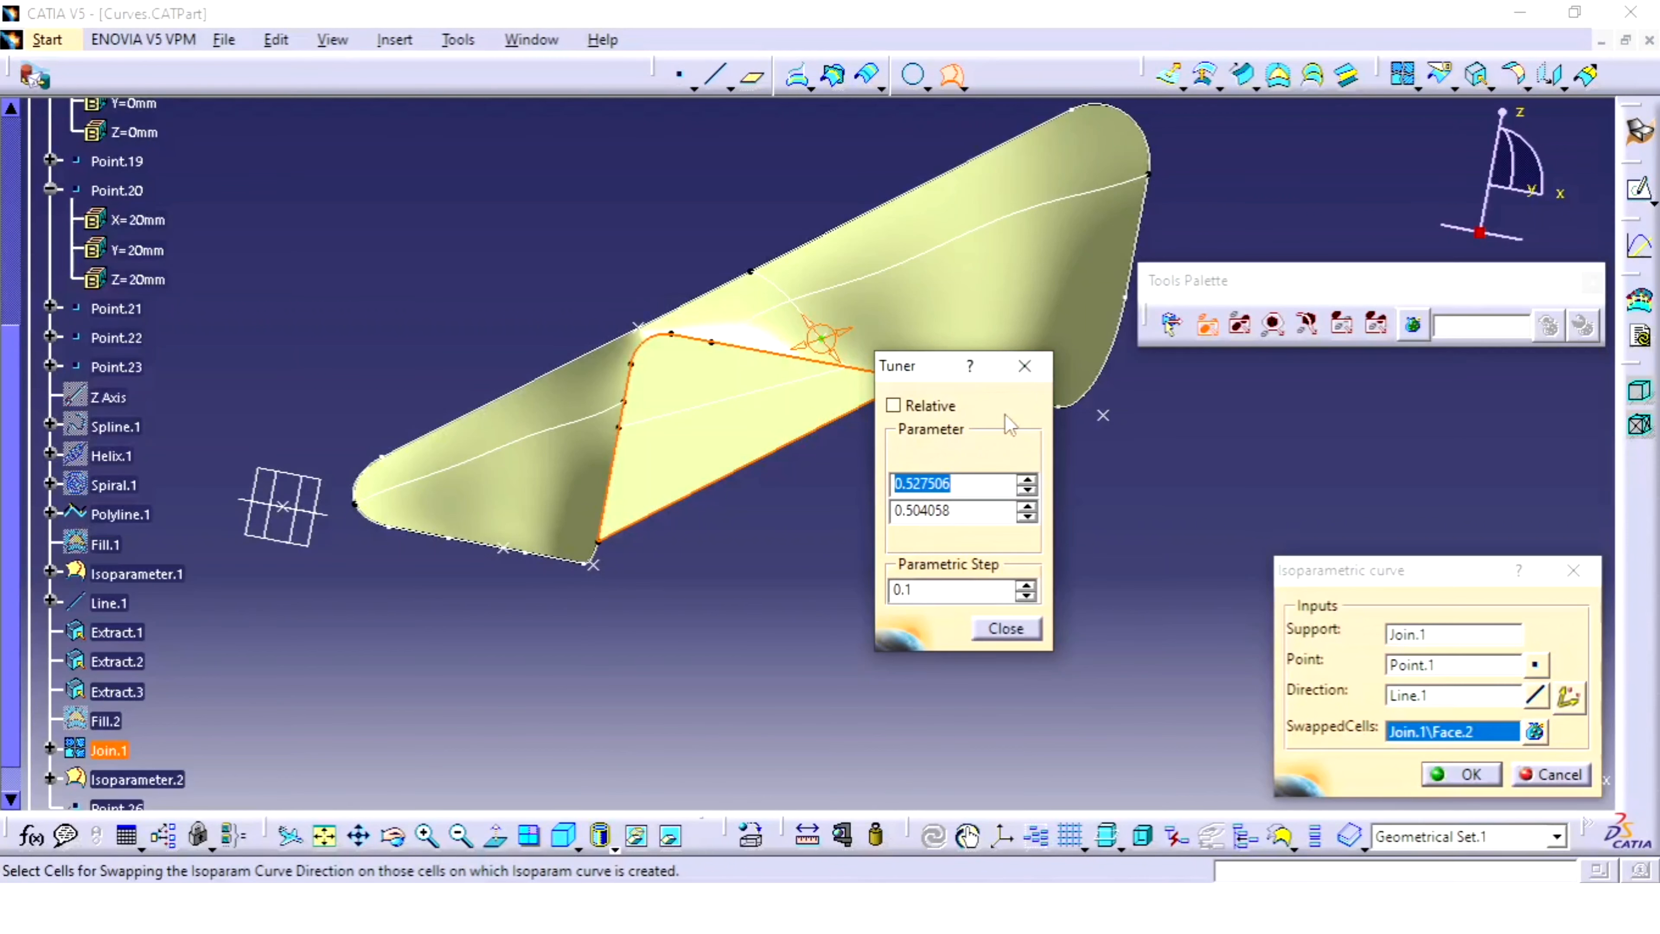
pyautogui.moveTo(922, 373); pyautogui.dragTo(997, 360)
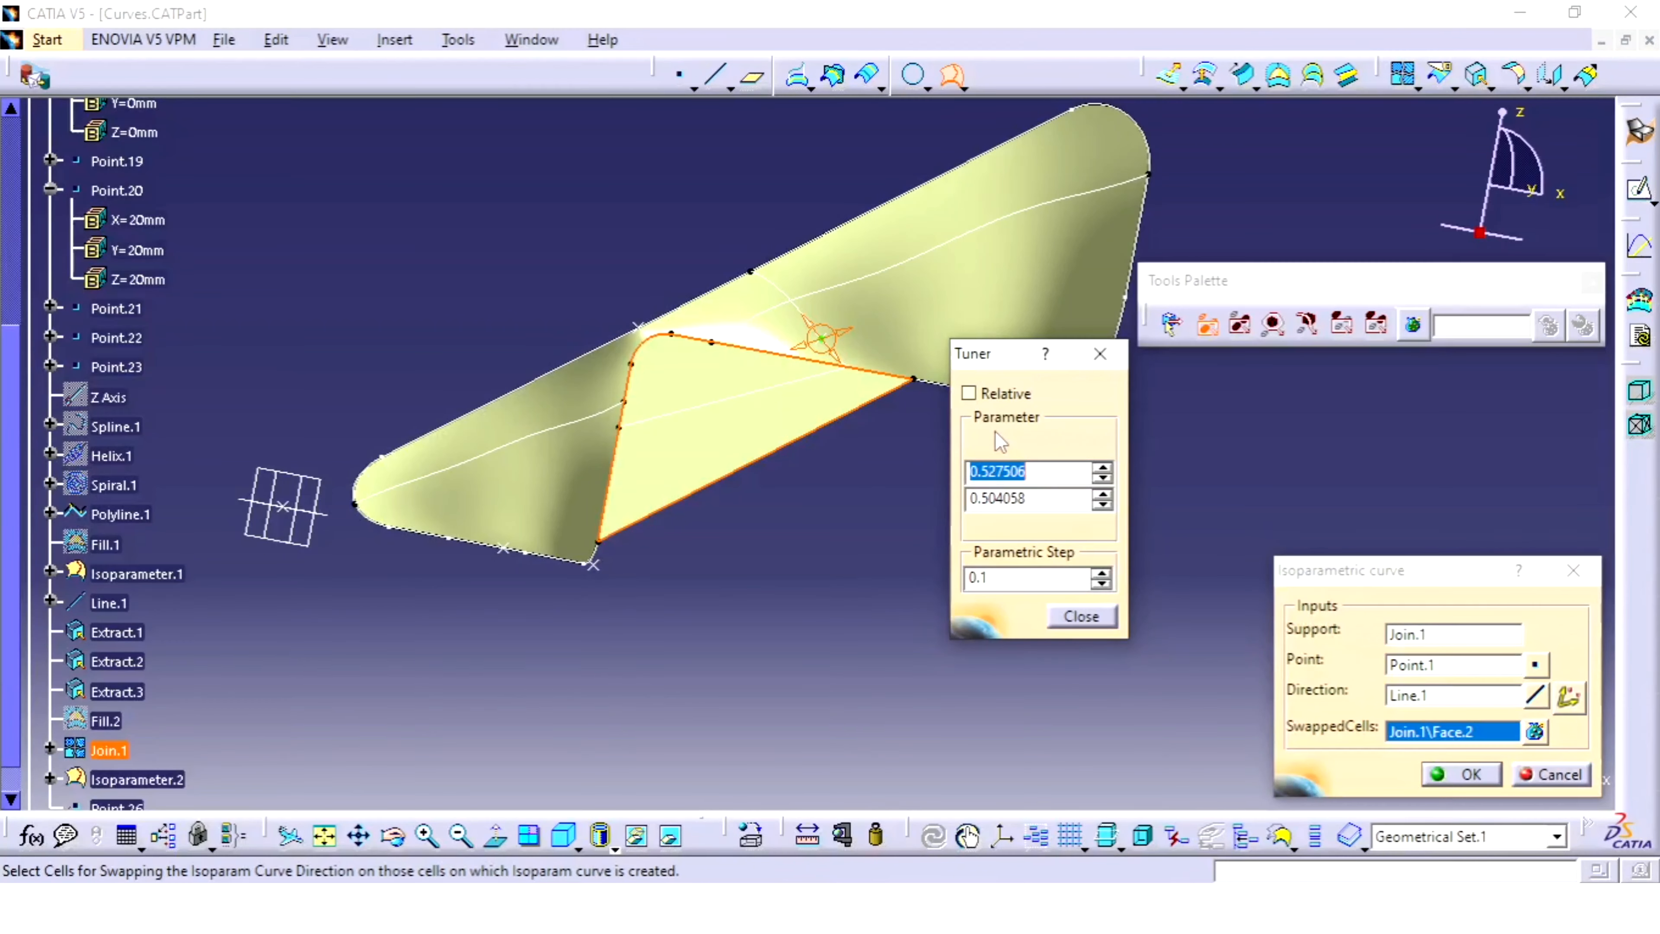
pyautogui.click(969, 393)
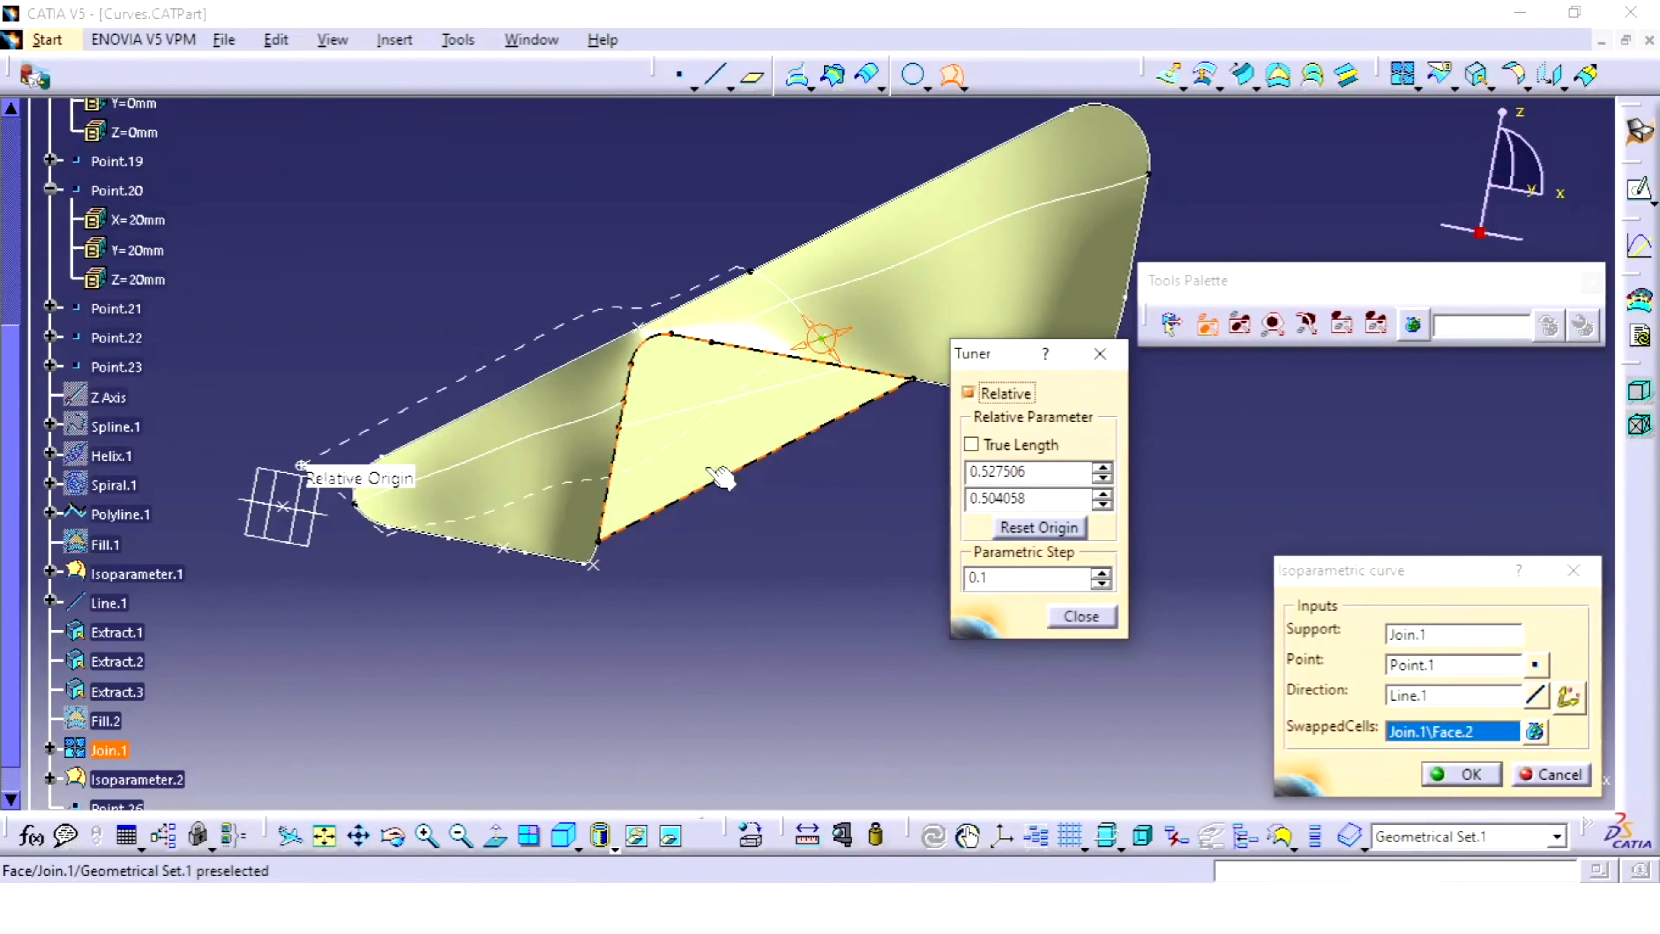
# - Reset the relative origin to the current position of the curve's defining point
pyautogui.moveTo(497, 543); pyautogui.dragTo(678, 495, button='middle')
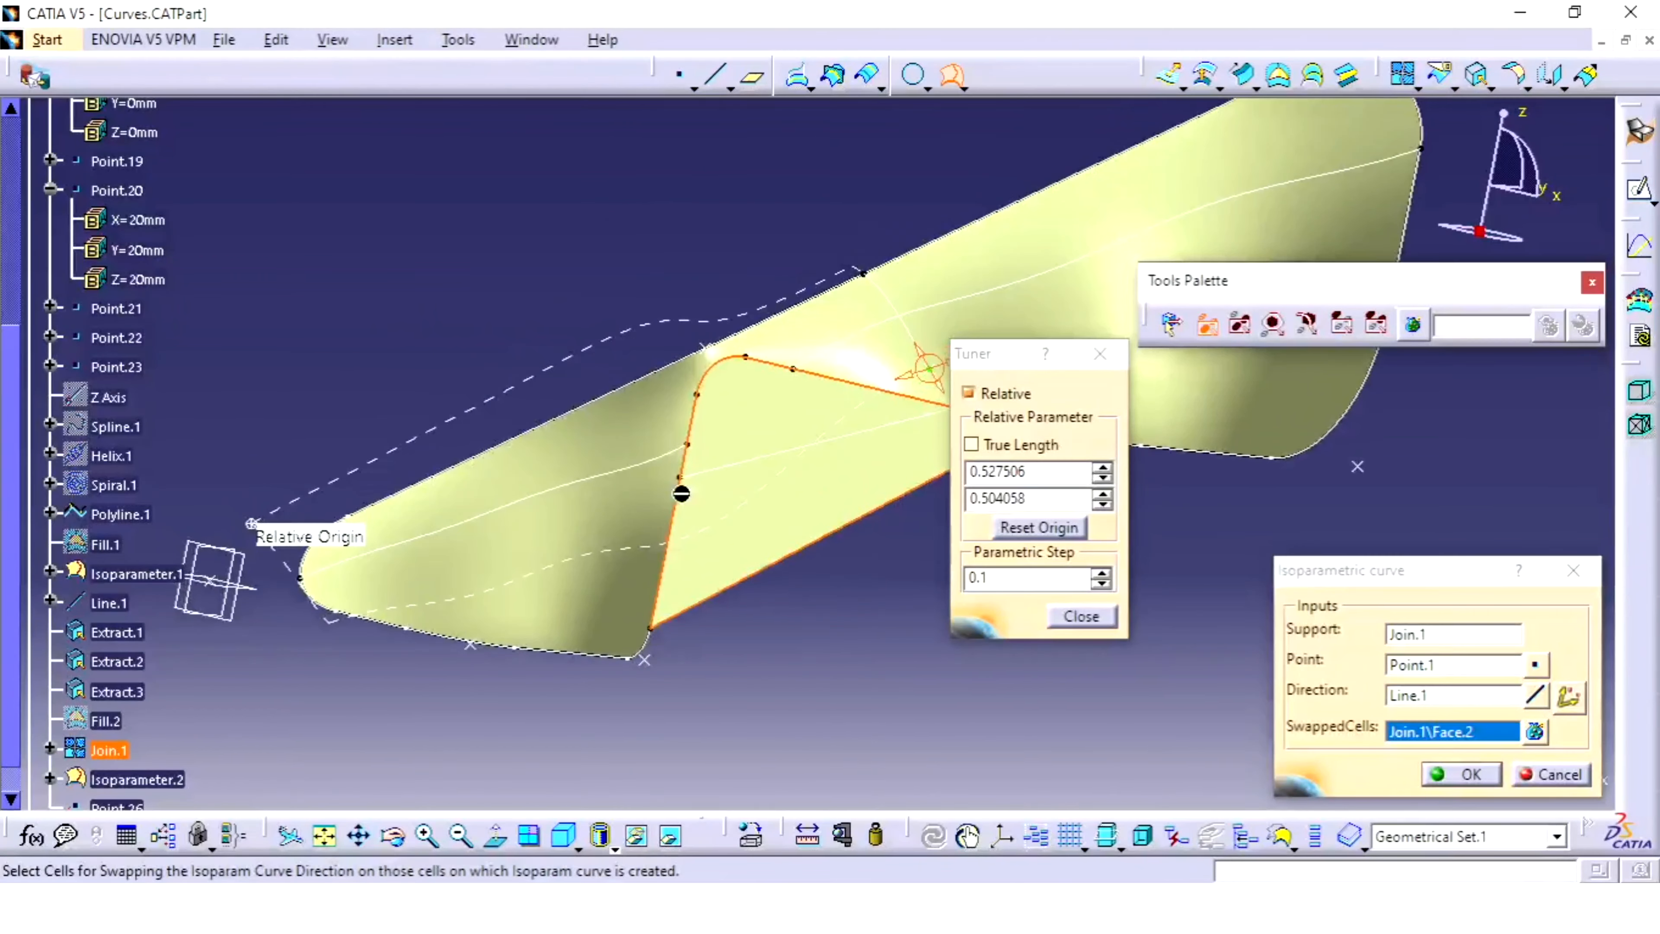
pyautogui.middleClick(797, 402)
pyautogui.moveTo(702, 435); pyautogui.dragTo(567, 394, button='middle')
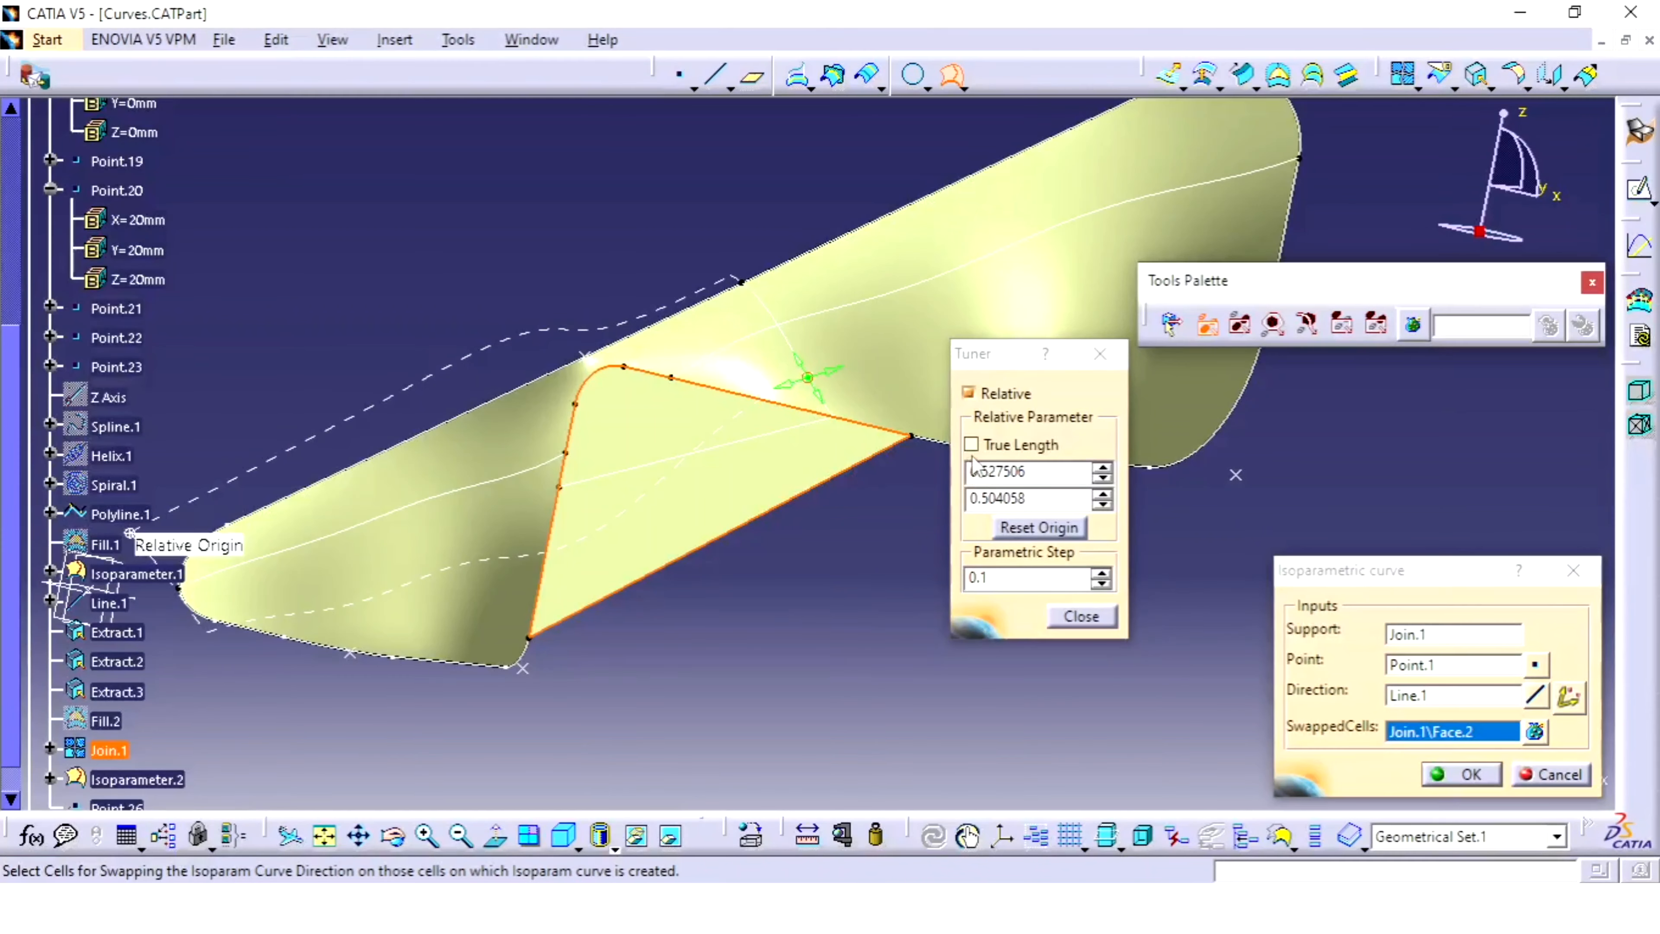
pyautogui.click(1060, 530)
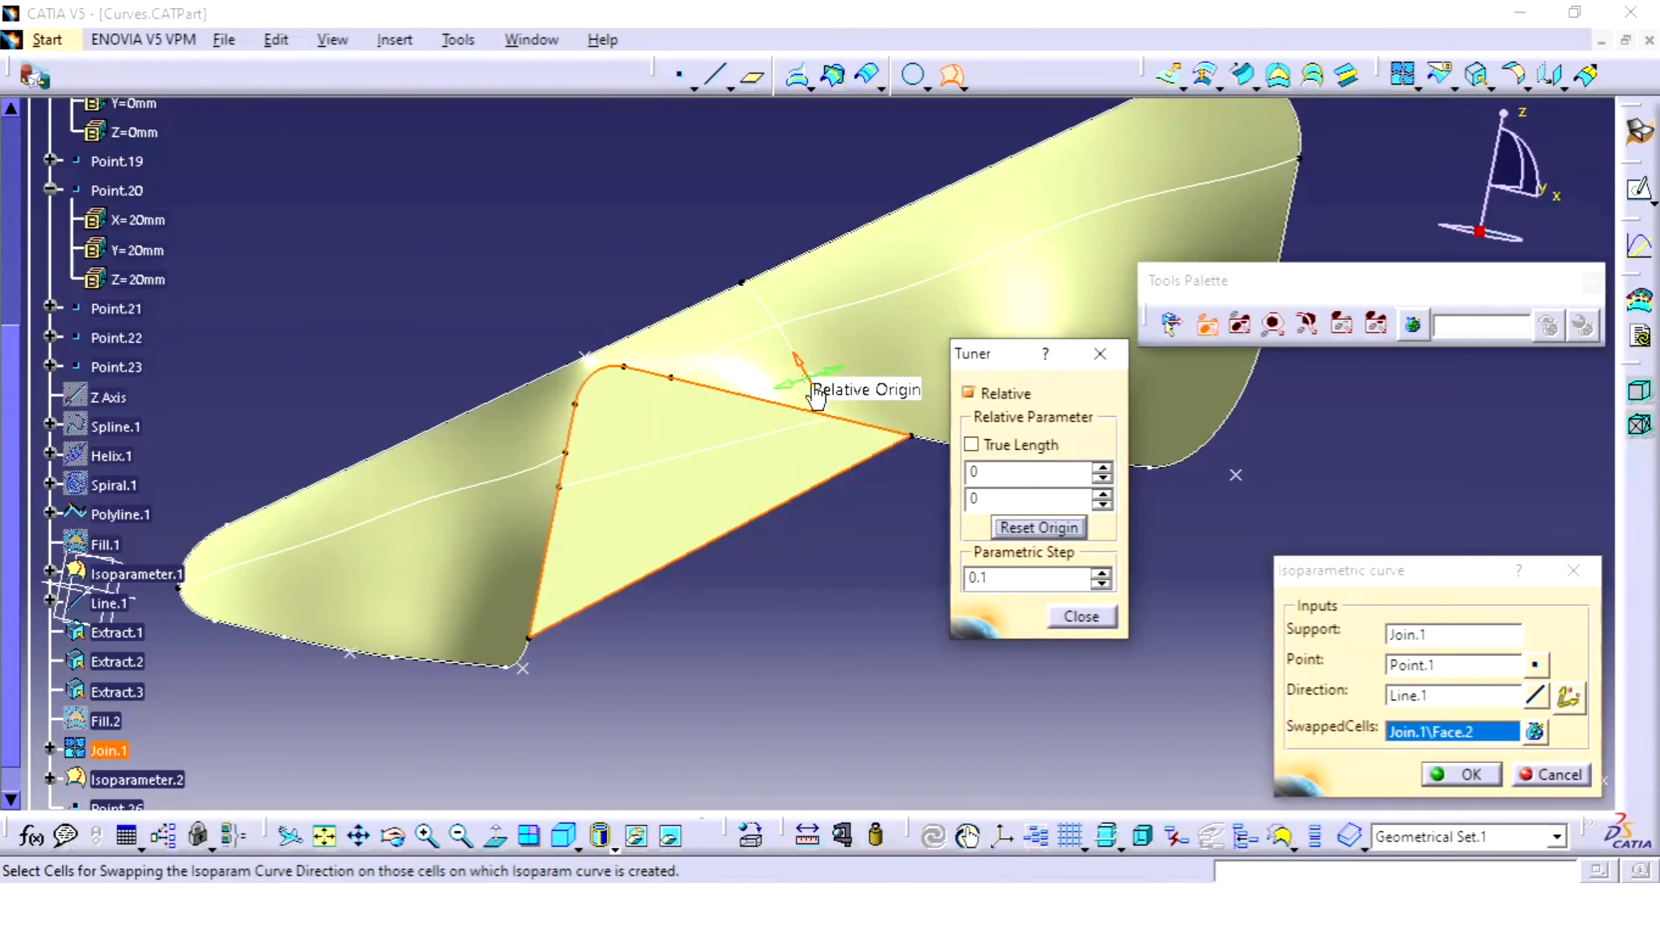
# - Set the parametric step to 0.3 and shift the point along its first relative parameter to 0.472494
pyautogui.moveTo(632, 457); pyautogui.dragTo(650, 336, button='middle')
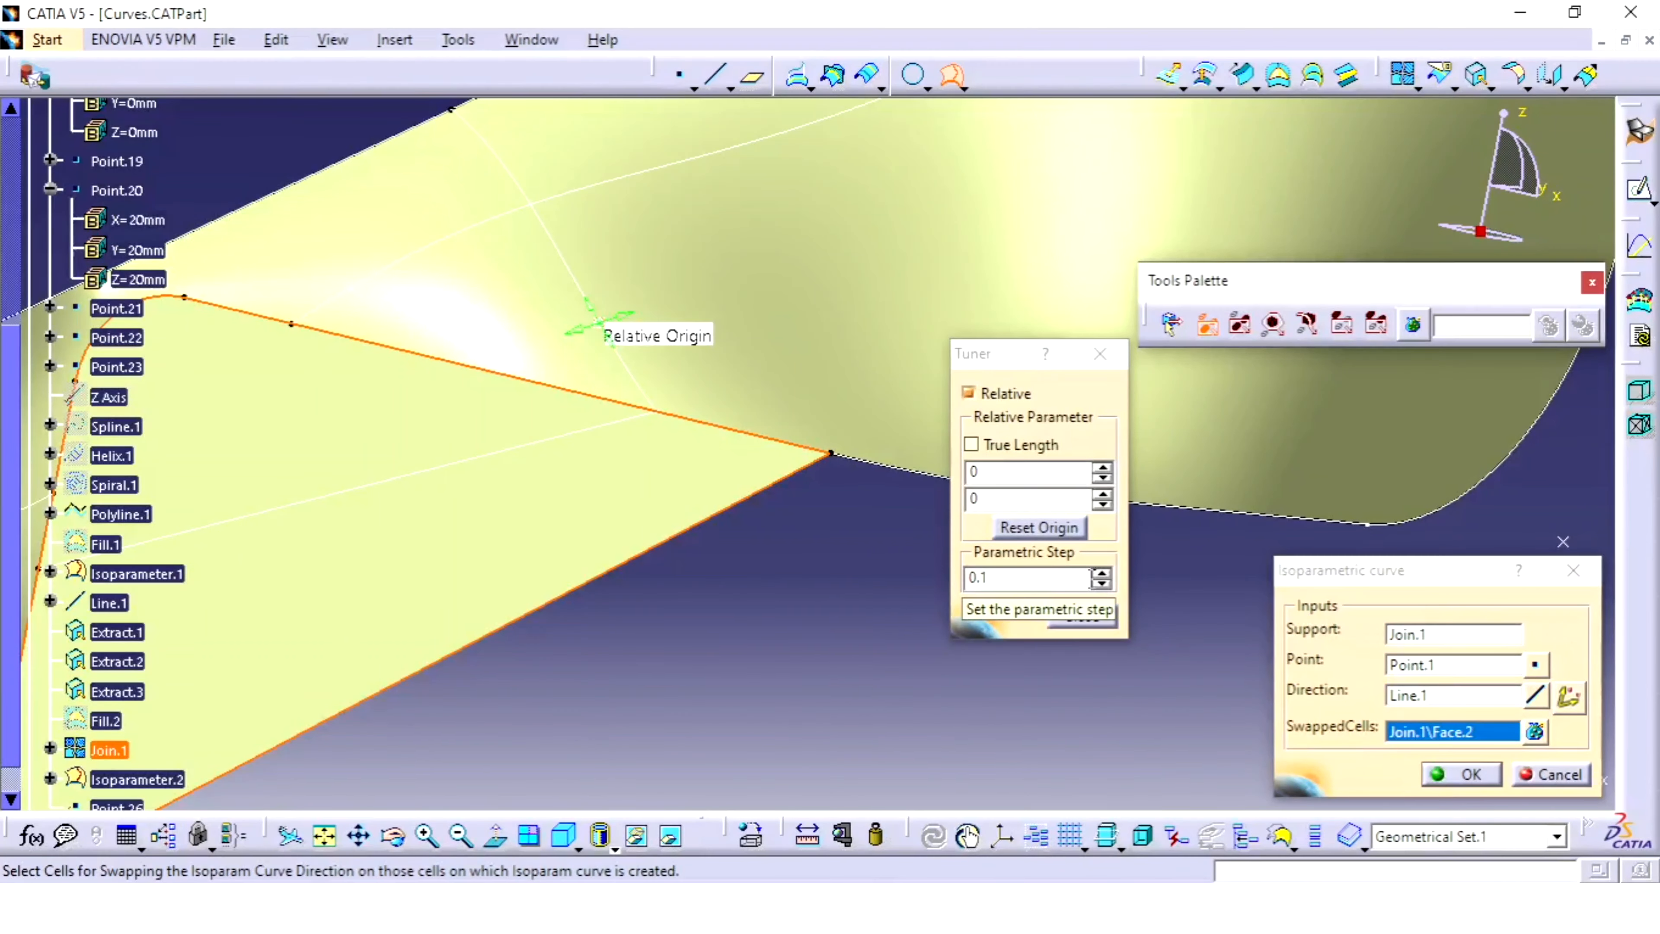
pyautogui.click(1102, 574)
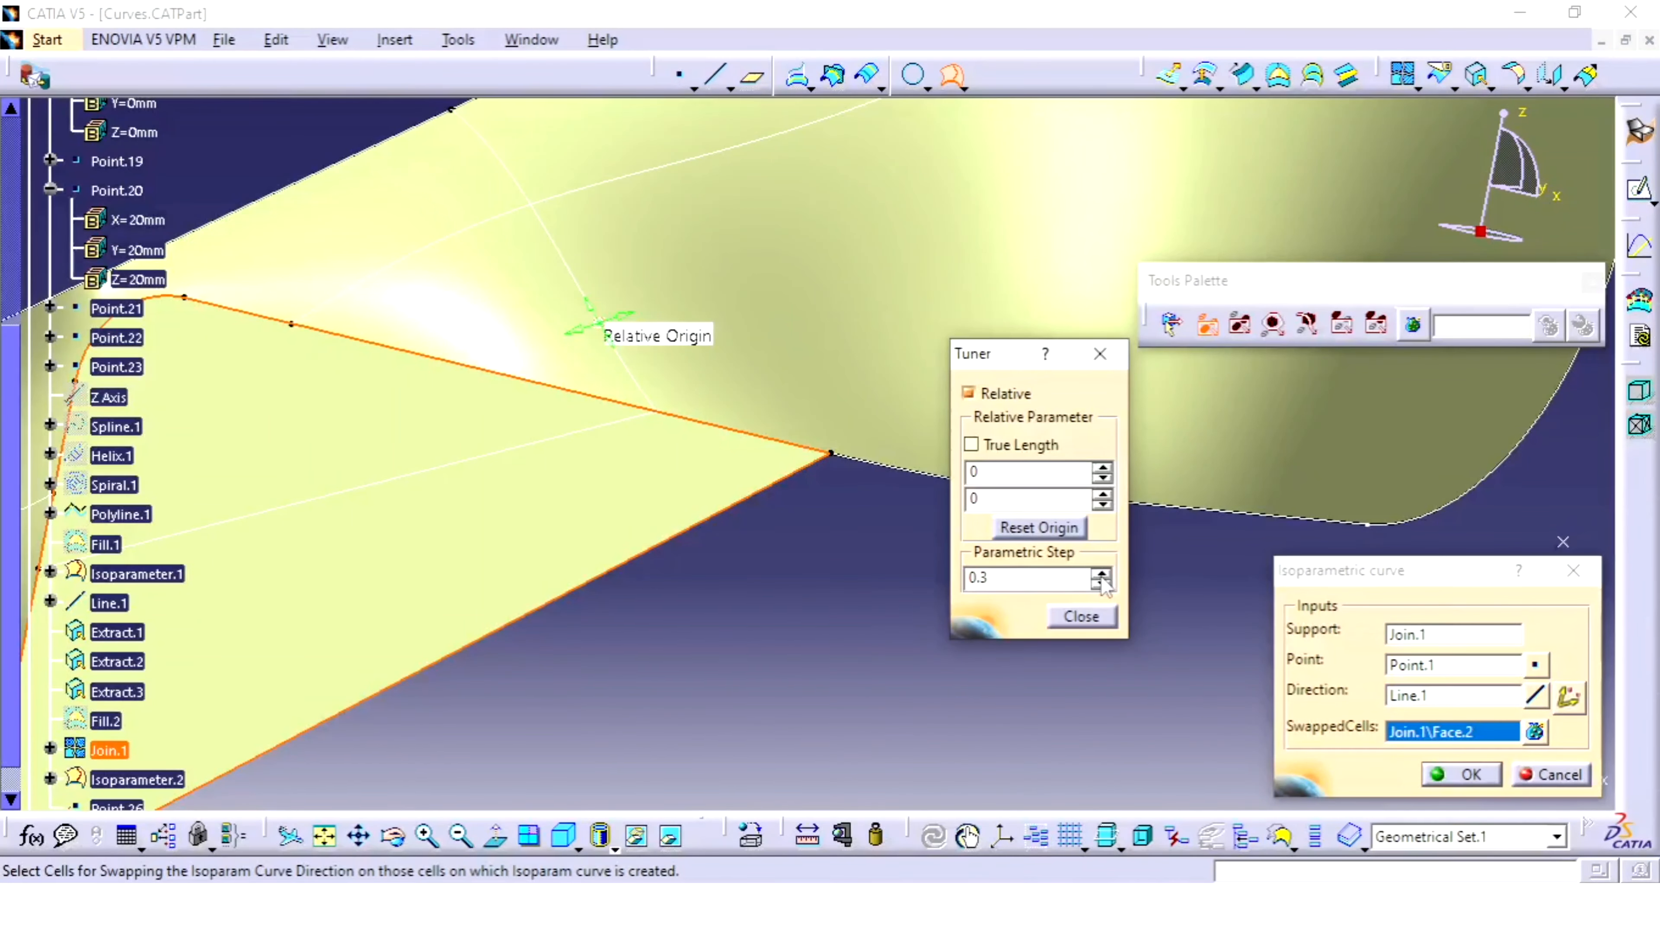
pyautogui.click(1103, 468)
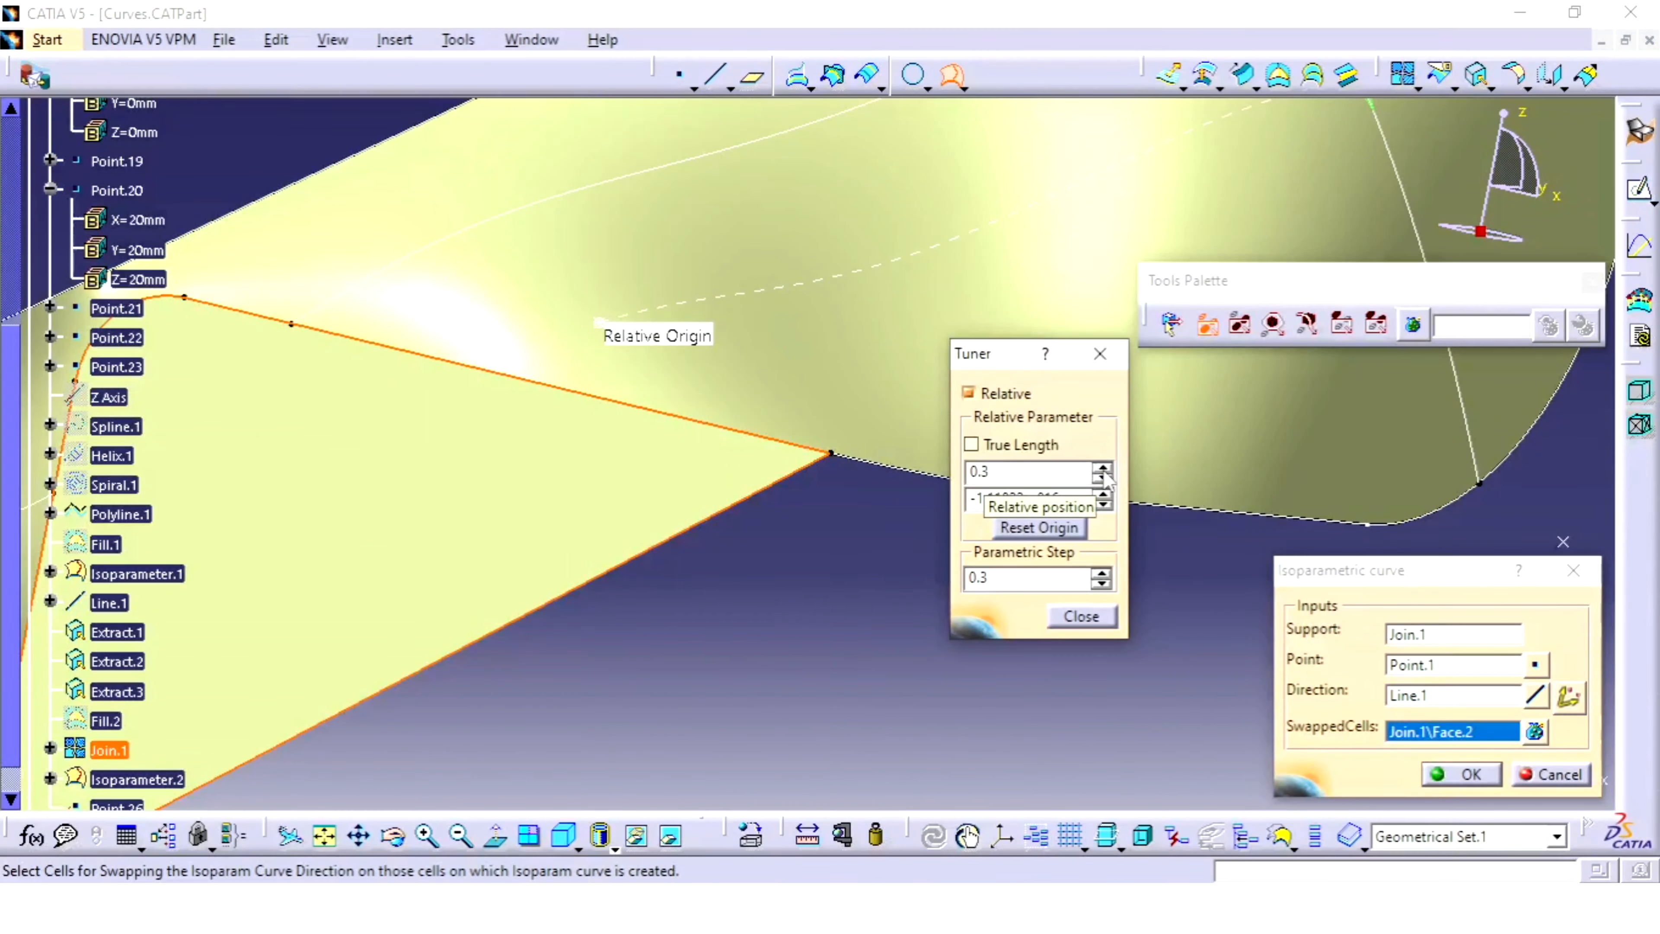
pyautogui.click(1101, 472)
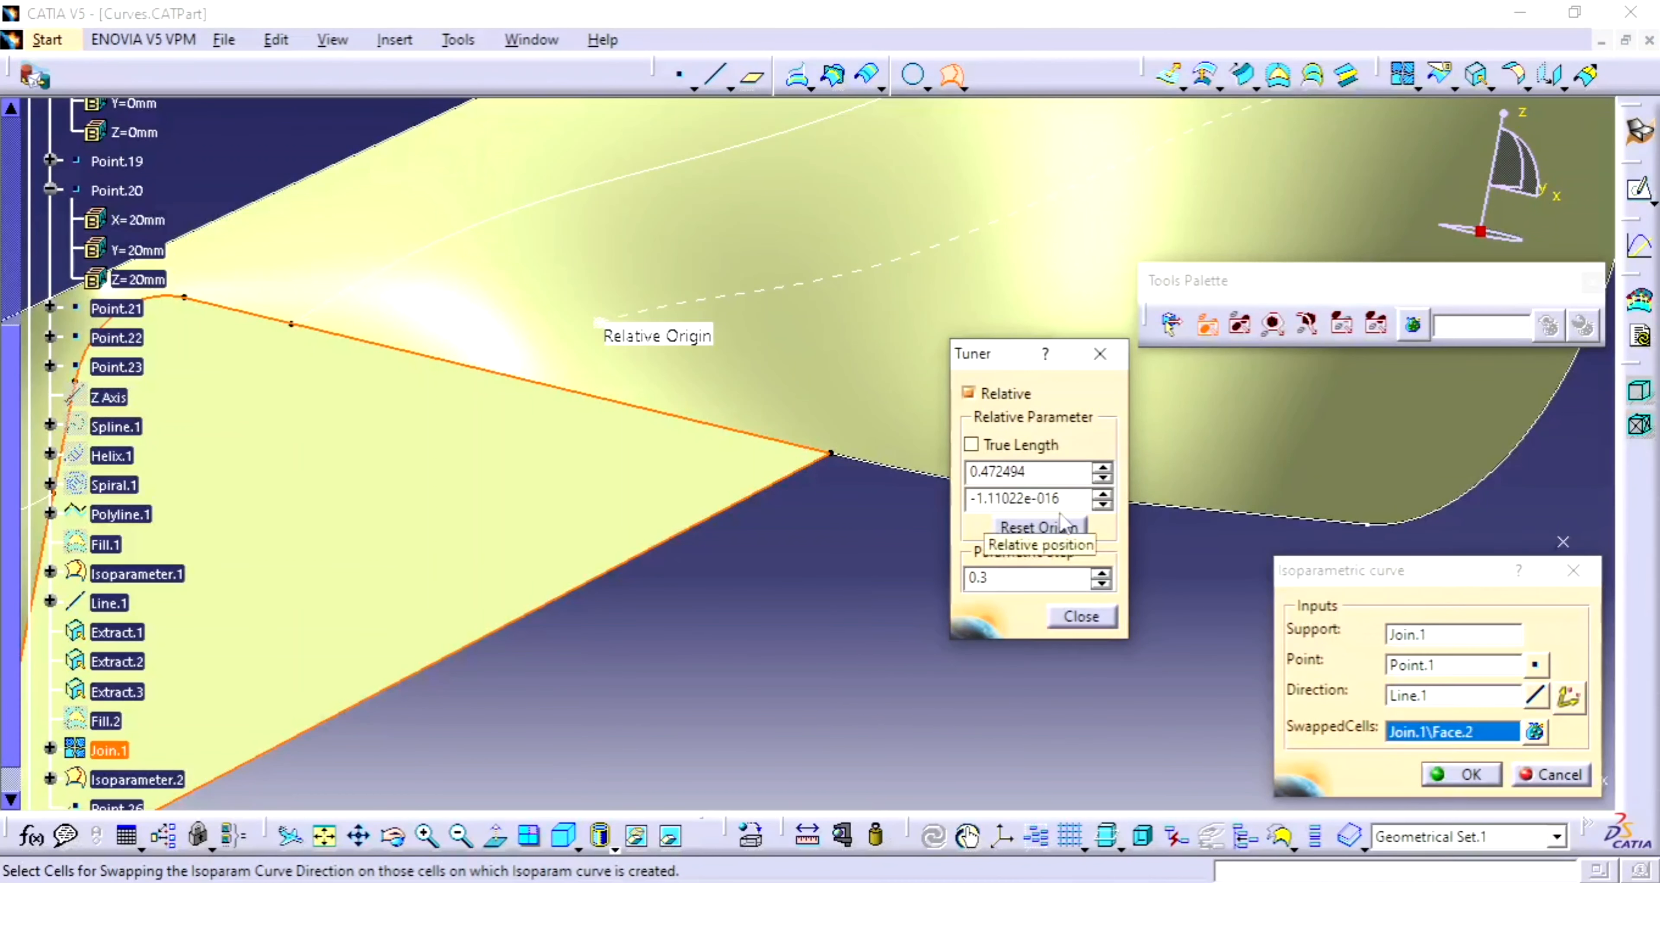
# - Set both relative parameters of the curve's defining point to 0
pyautogui.moveTo(1062, 473); pyautogui.dragTo(842, 477)
pyautogui.write('0')
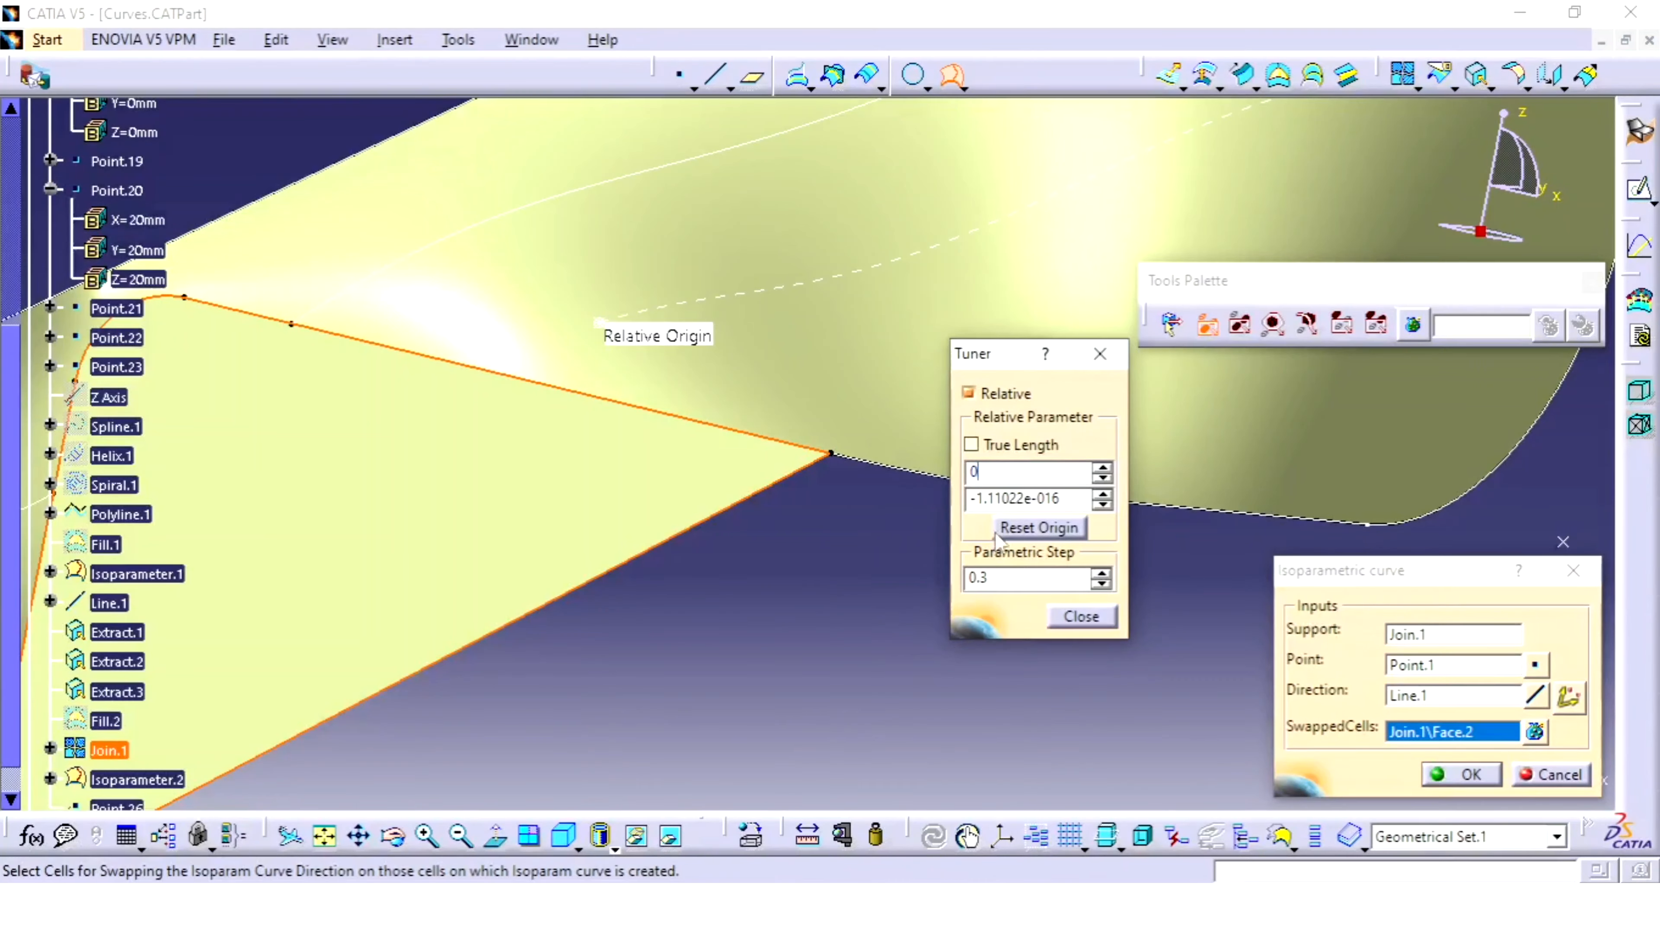
pyautogui.doubleClick(1074, 501)
pyautogui.moveTo(1075, 503); pyautogui.dragTo(908, 497)
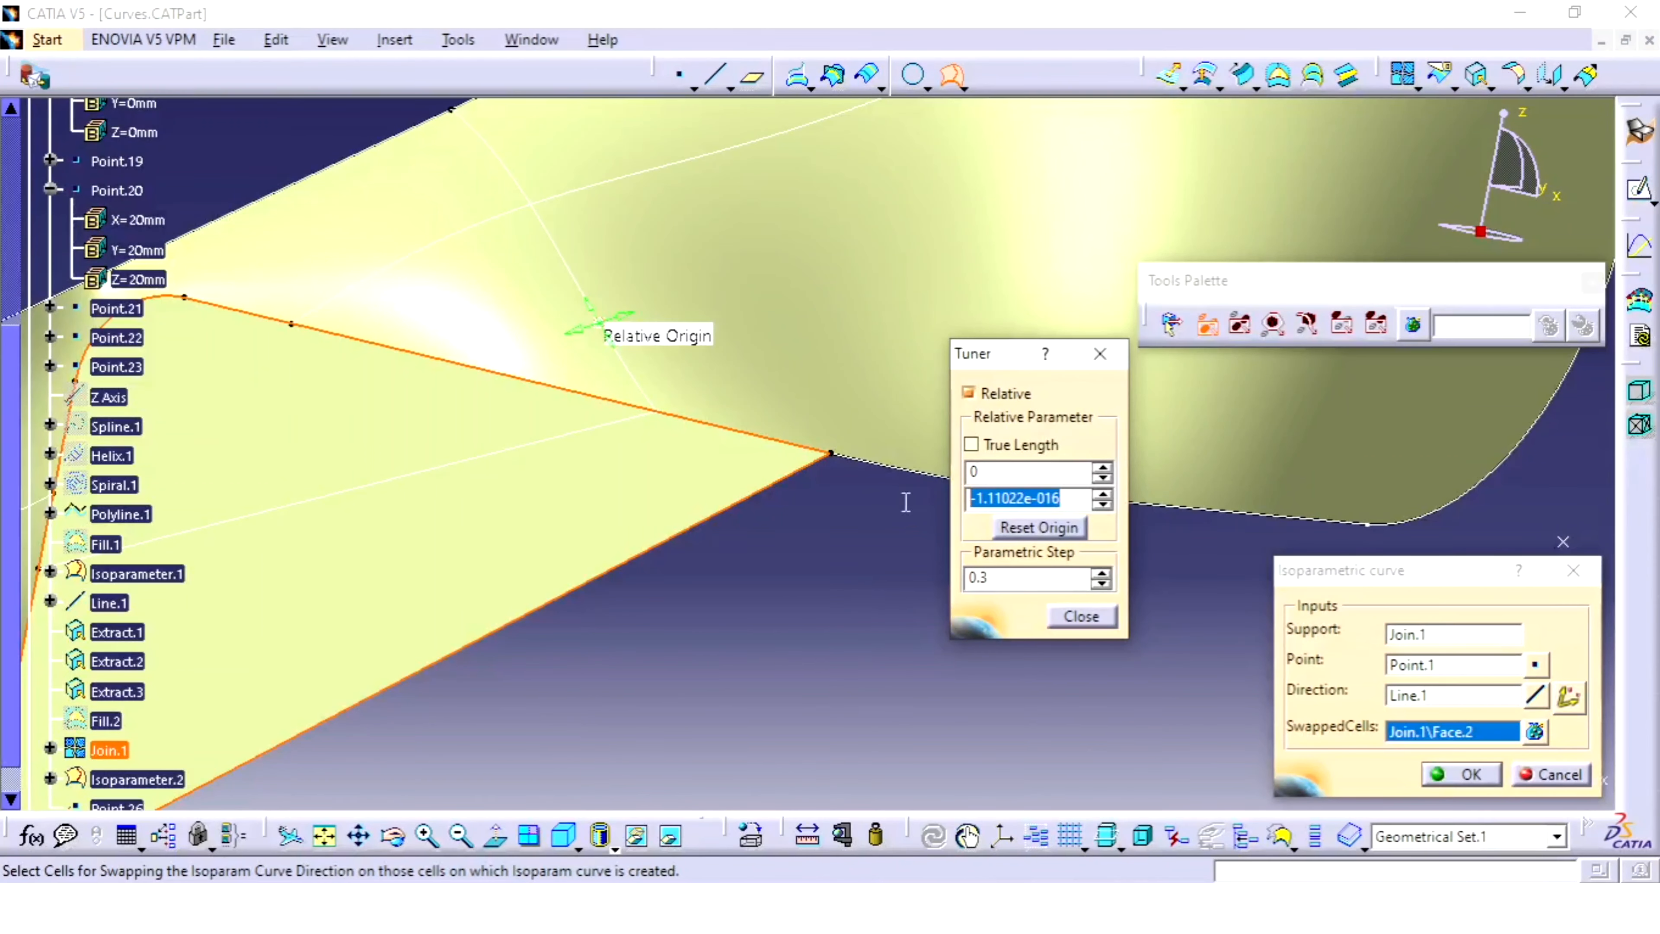
pyautogui.write('0')
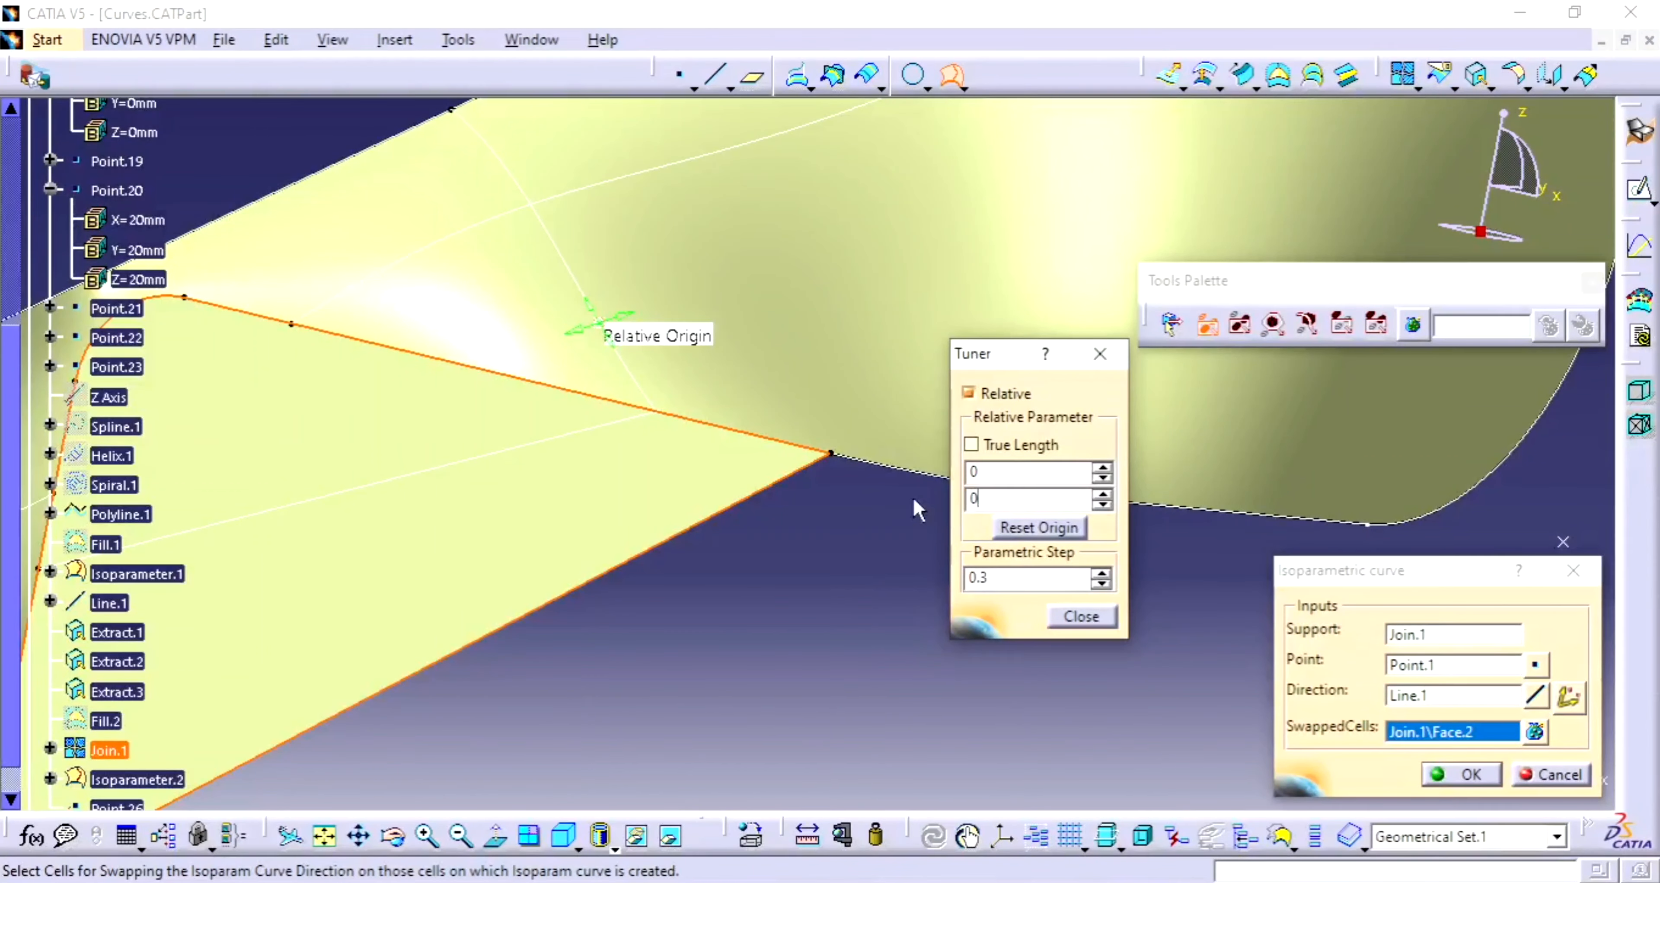
# - Try a parametric step of 0.1, shifting the point's first relative parameter to 0.1 and down to -0.1
pyautogui.click(1103, 586)
pyautogui.click(1038, 527)
pyautogui.click(1103, 467)
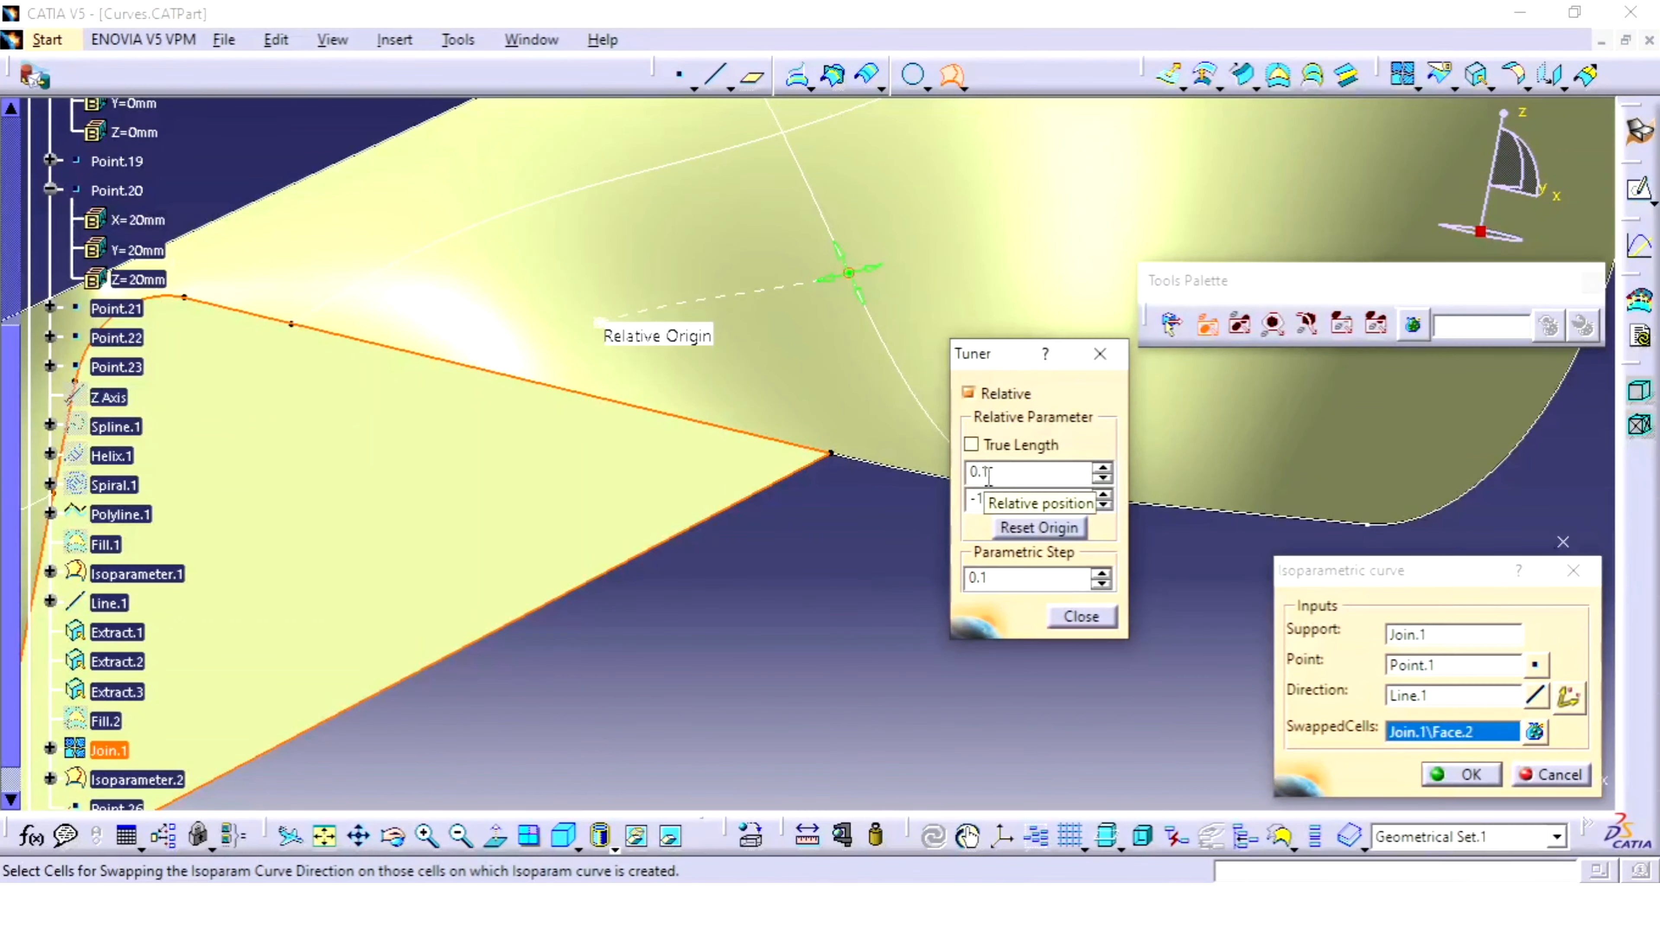
pyautogui.click(1102, 468)
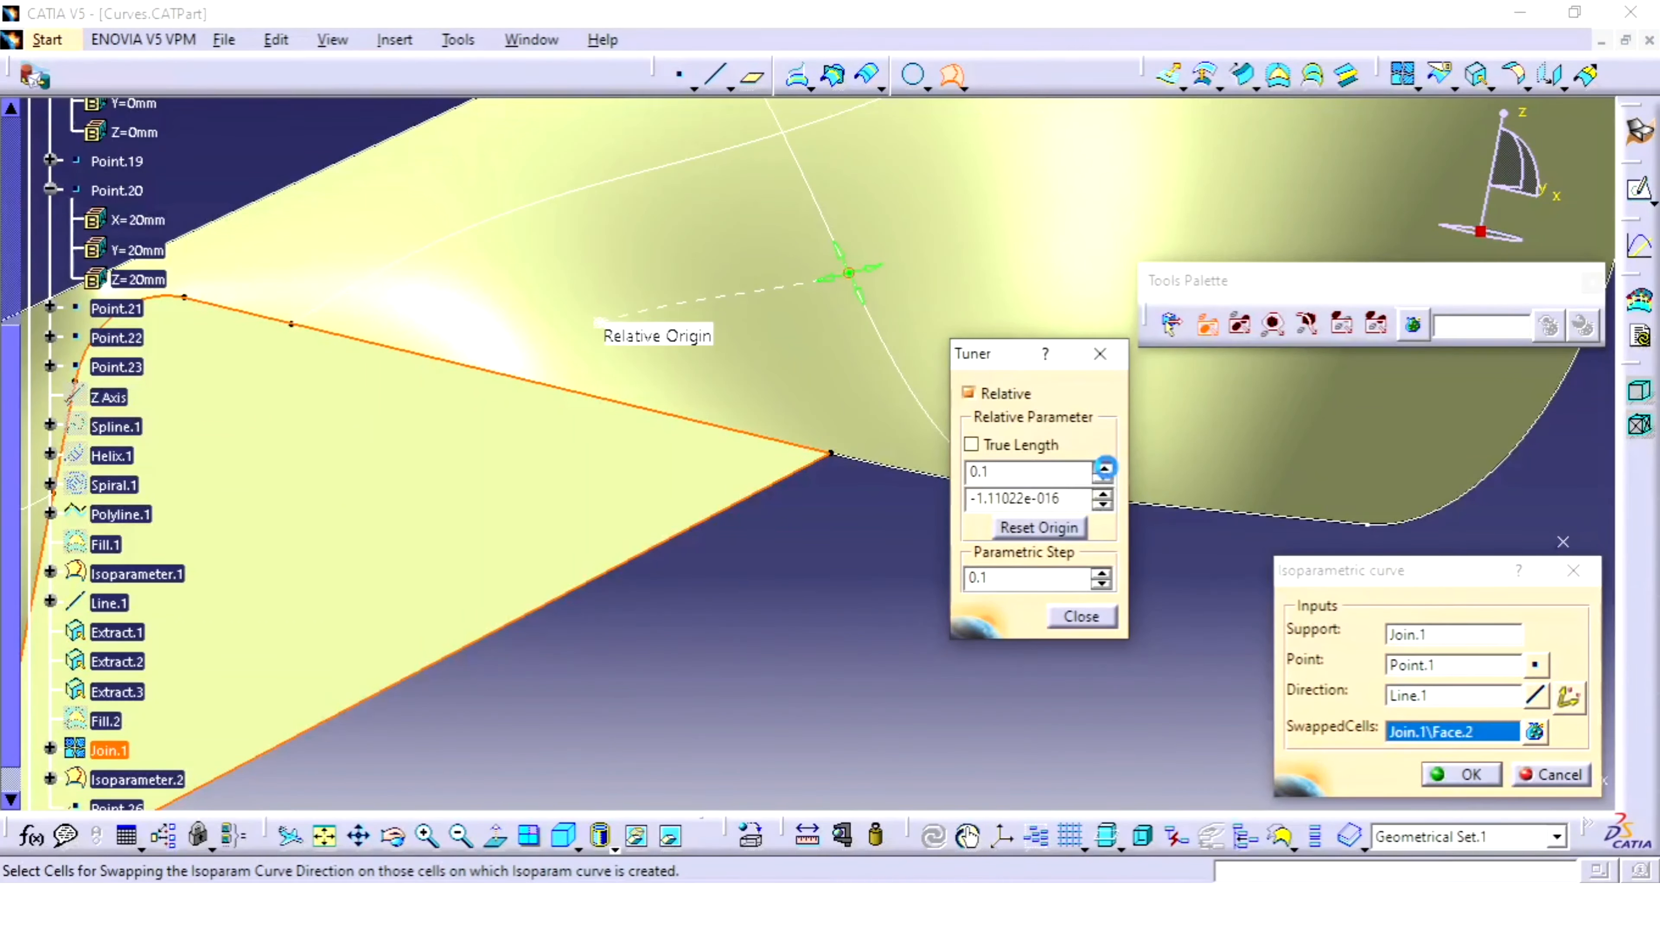
pyautogui.click(1101, 478)
pyautogui.click(1101, 478)
pyautogui.click(1102, 478)
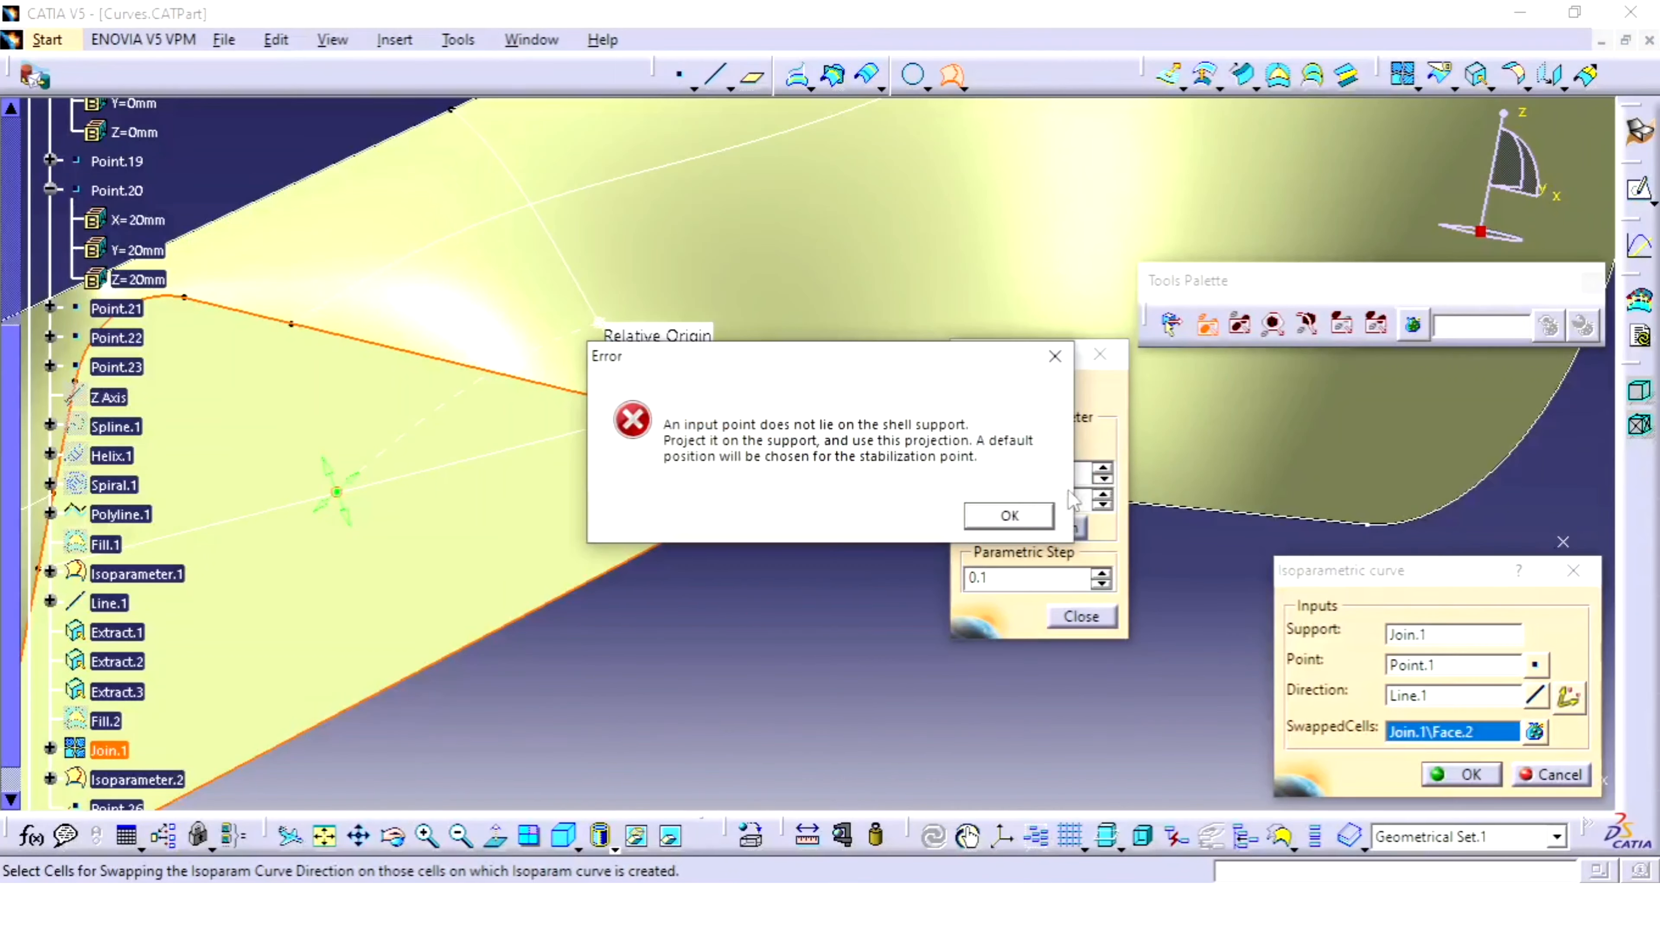
pyautogui.click(1003, 518)
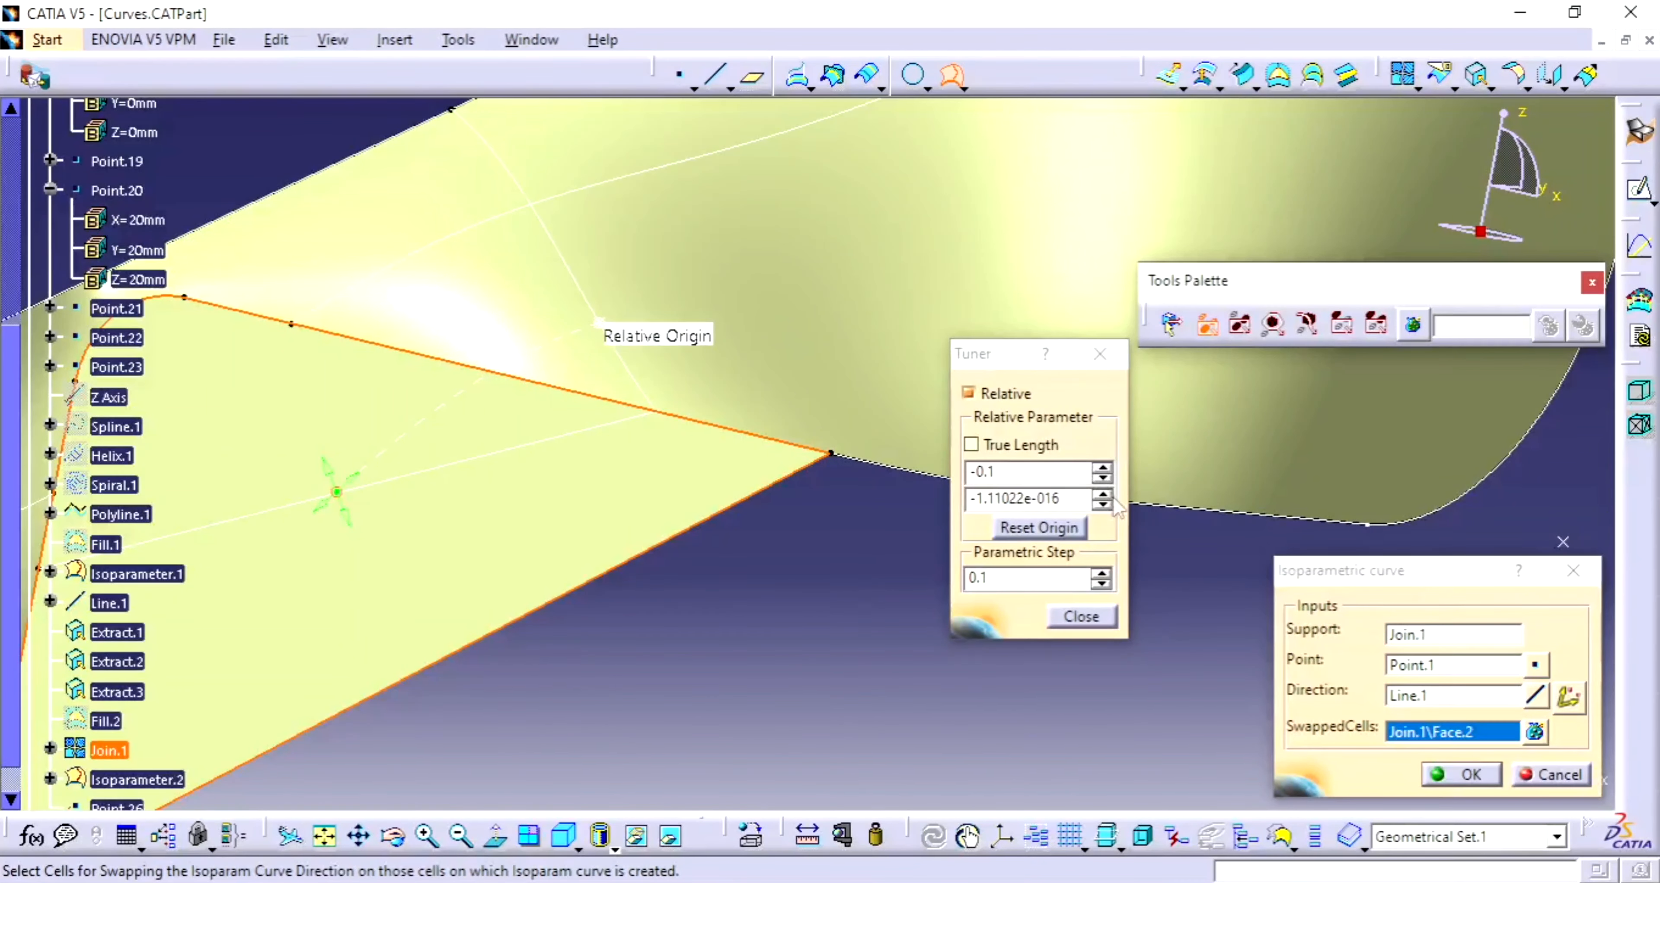
# - Return the point to its relative origin by setting the first relative parameter to 0, and close the tuner
pyautogui.doubleClick(1036, 476)
pyautogui.write('0')
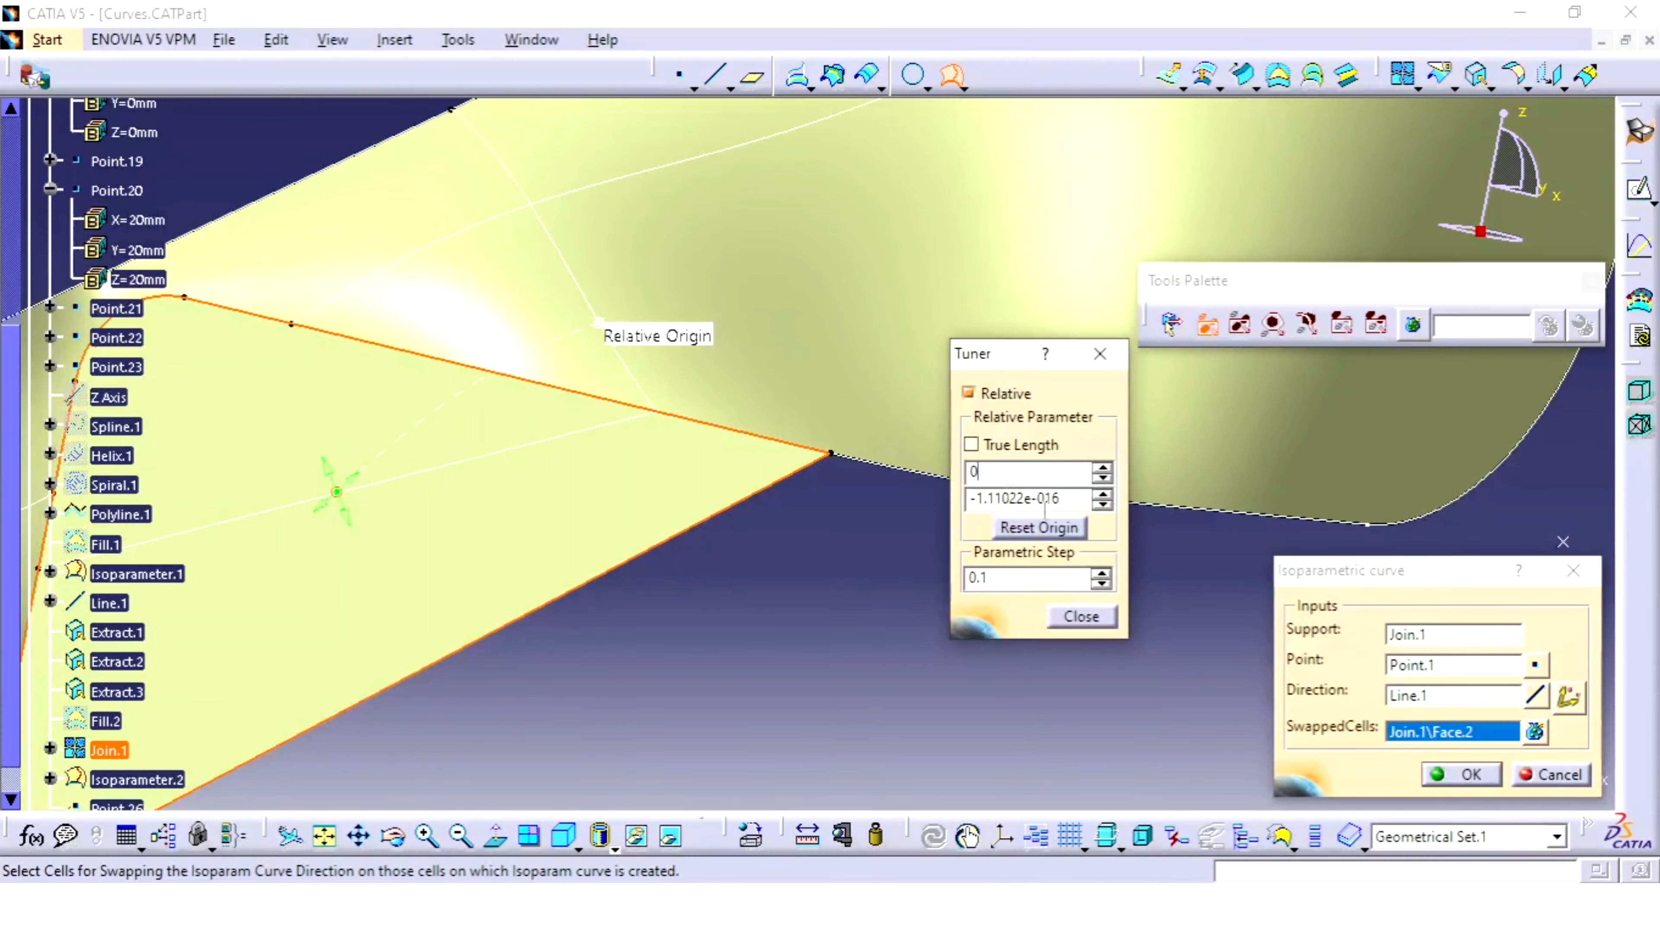
pyautogui.press('Tab')
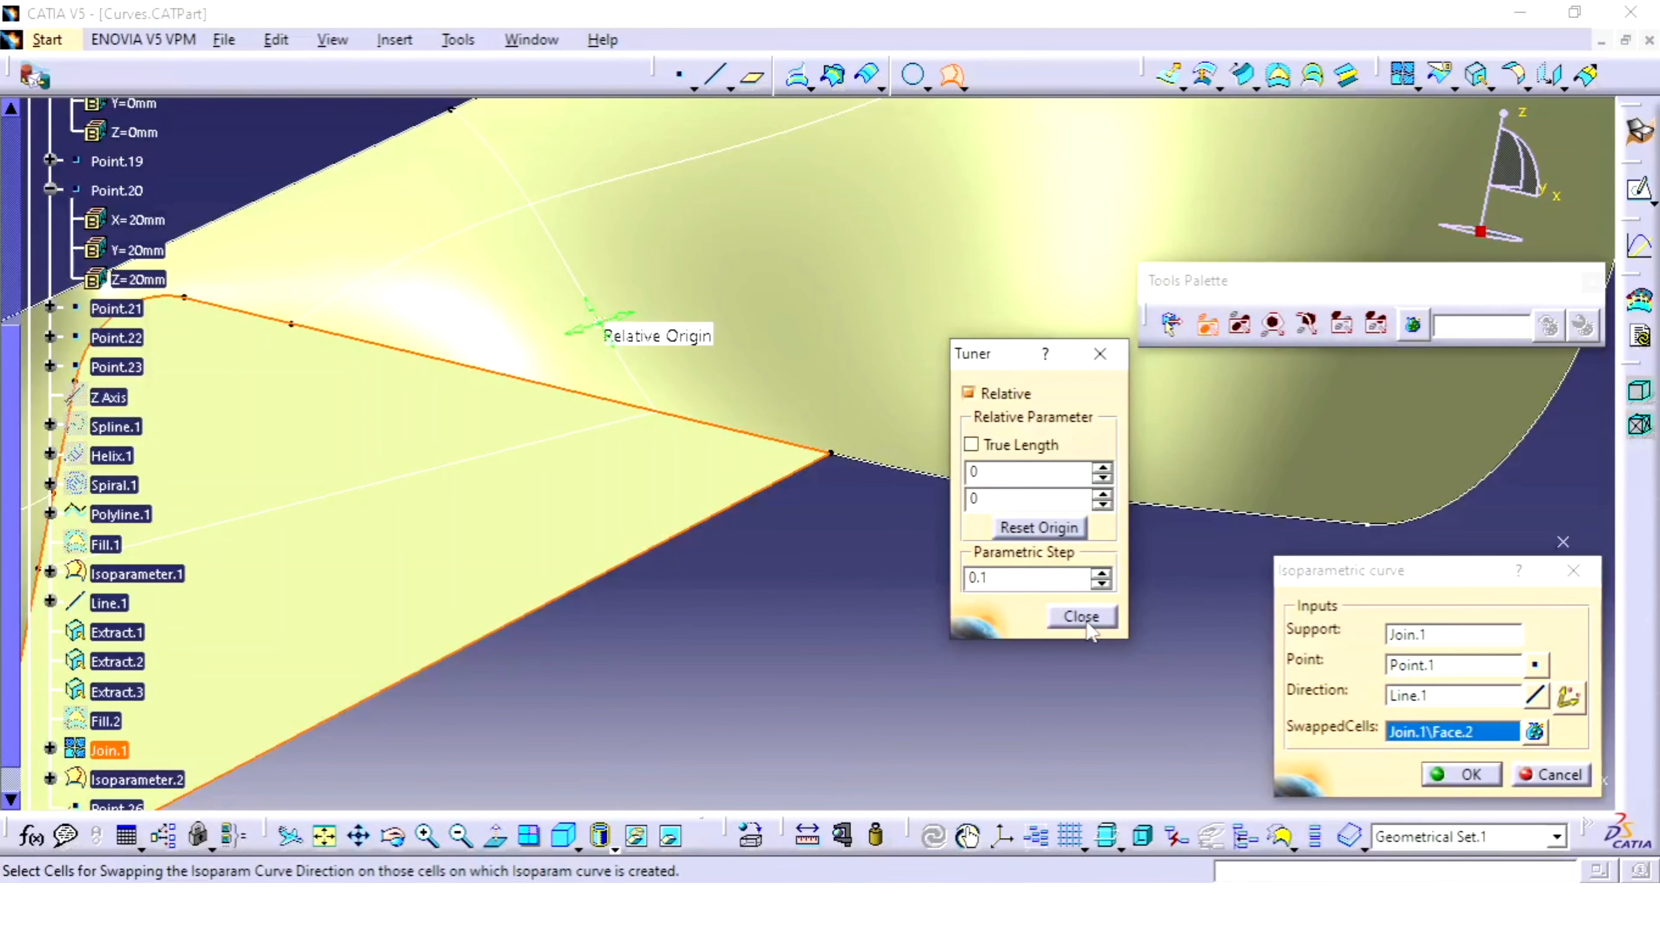
pyautogui.click(1083, 616)
# - Try to remove the triangular face of Join.1 from the swapped cells list and close the list
pyautogui.moveTo(994, 604); pyautogui.dragTo(860, 631, button='middle')
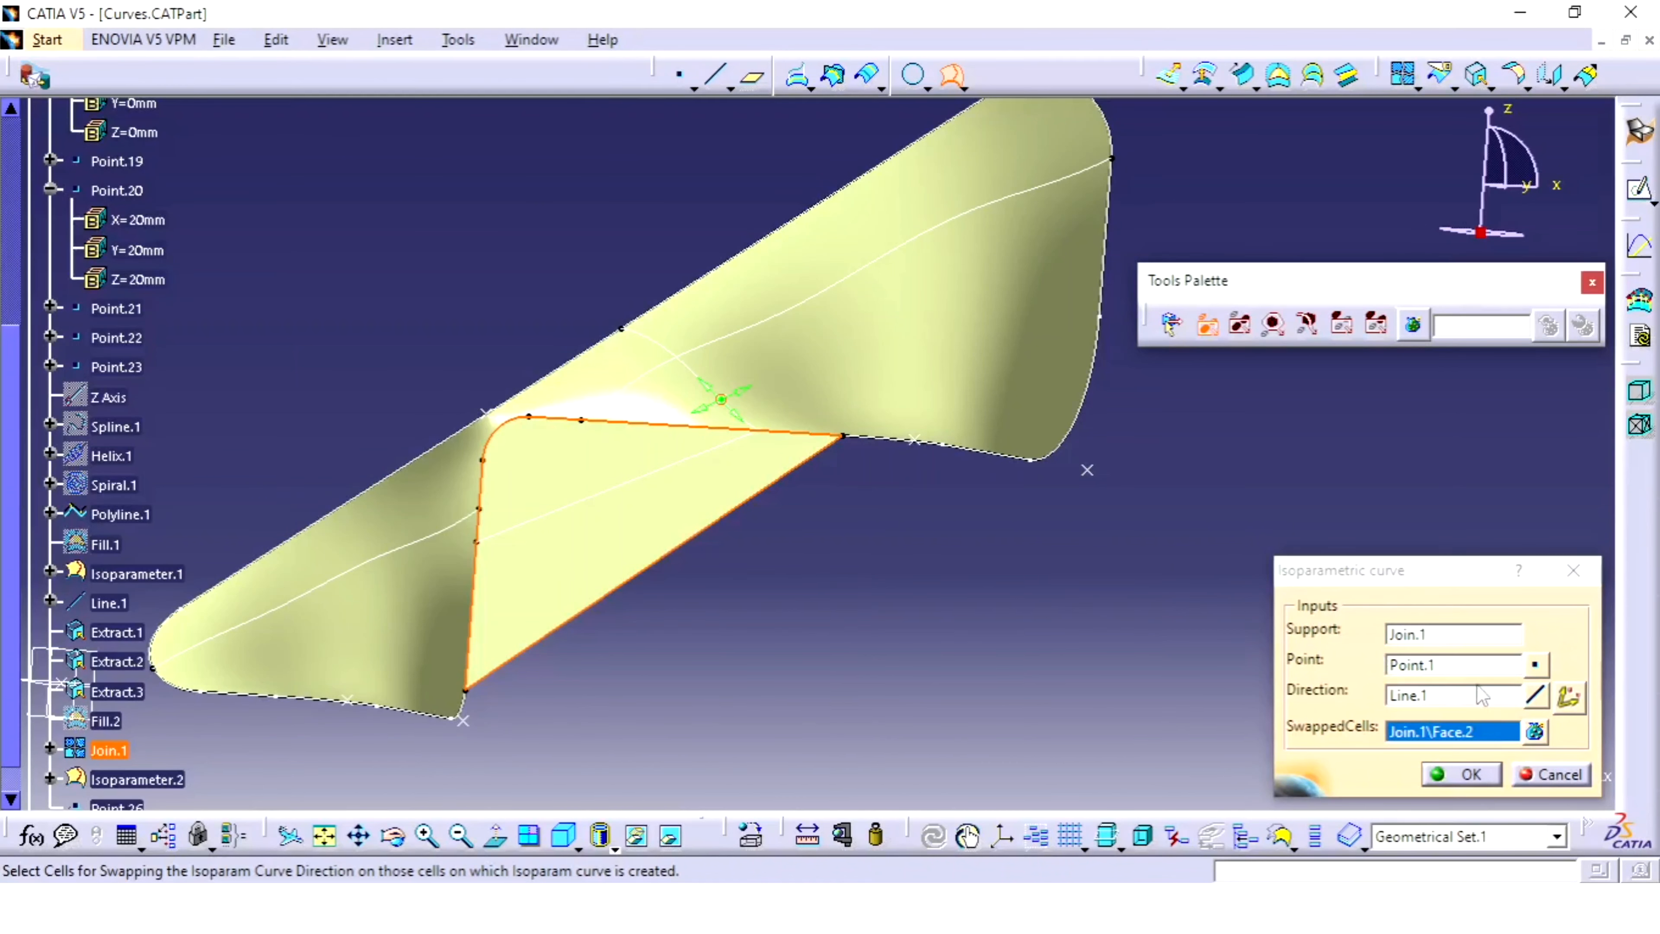
pyautogui.click(1533, 731)
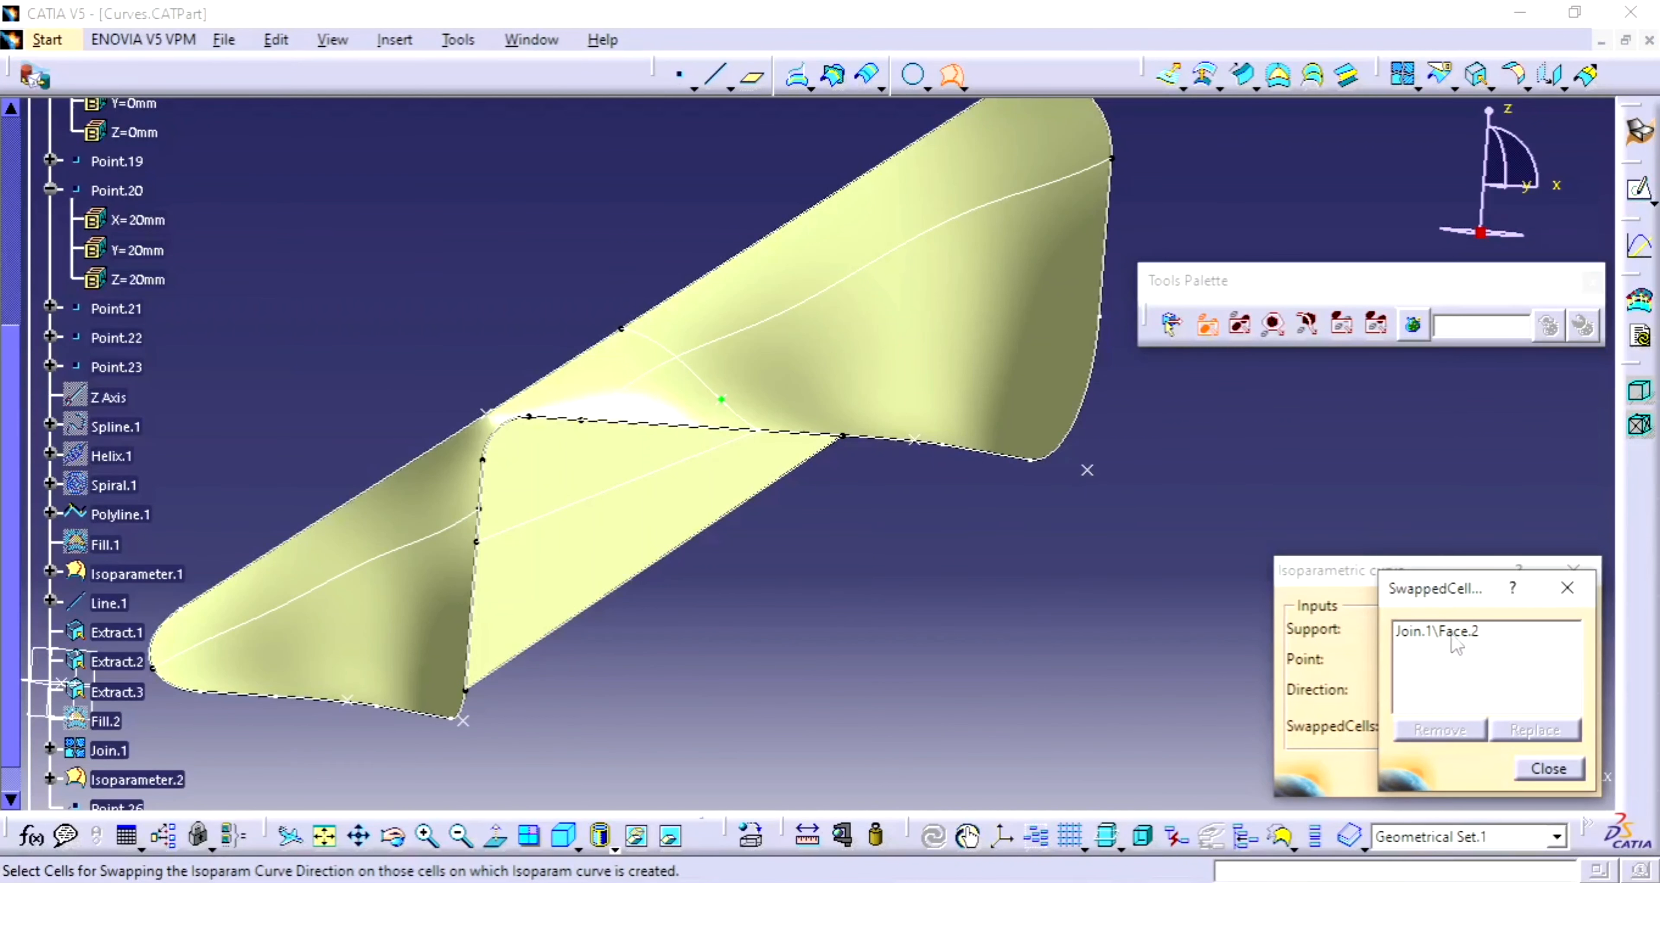
pyautogui.click(1451, 730)
pyautogui.click(1434, 644)
pyautogui.click(1458, 731)
pyautogui.click(1462, 634)
pyautogui.click(1554, 596)
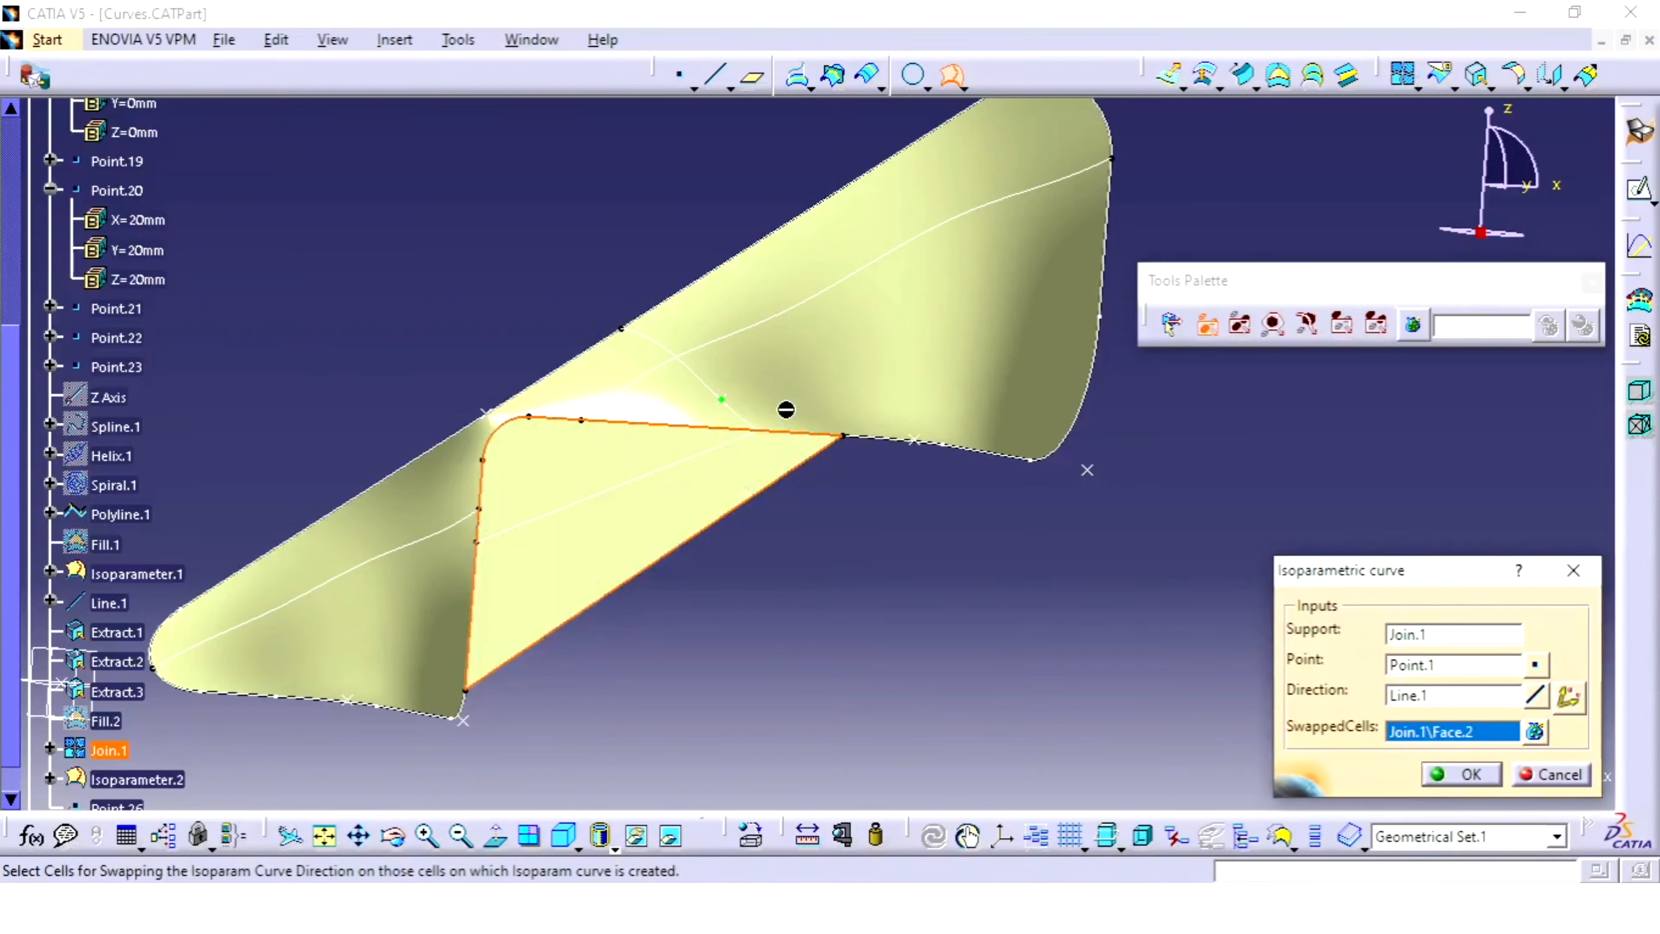
# - Reselect the triangular face as the swapped cell and create the isoparametric curve on Join.1
pyautogui.click(666, 471)
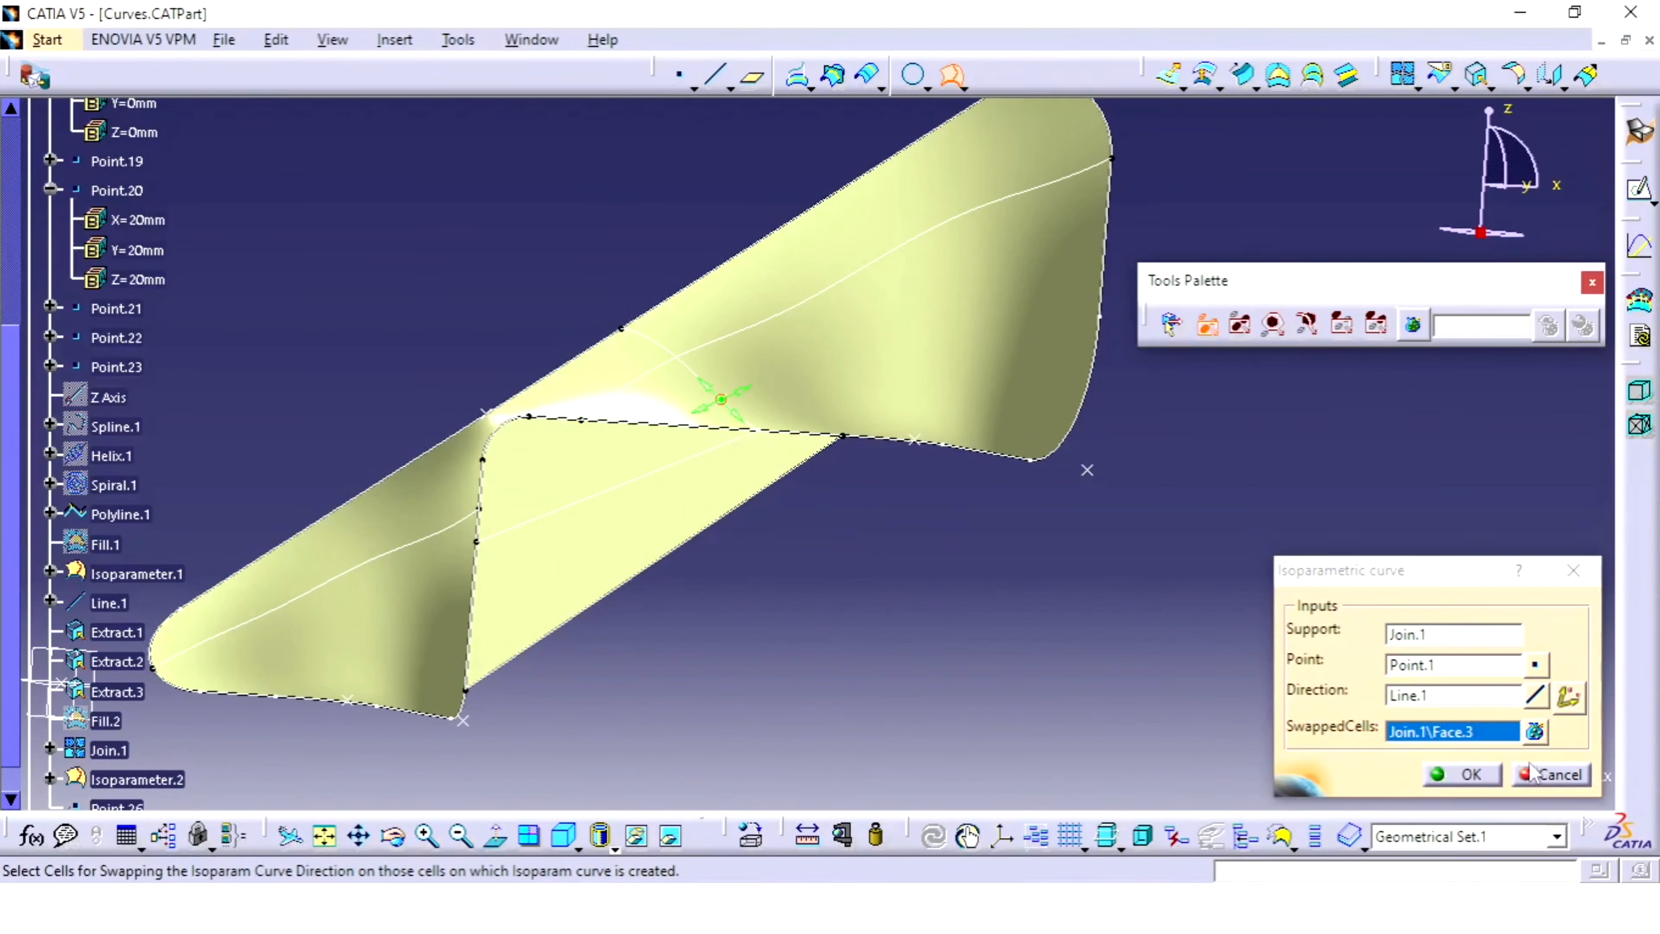
pyautogui.click(1471, 774)
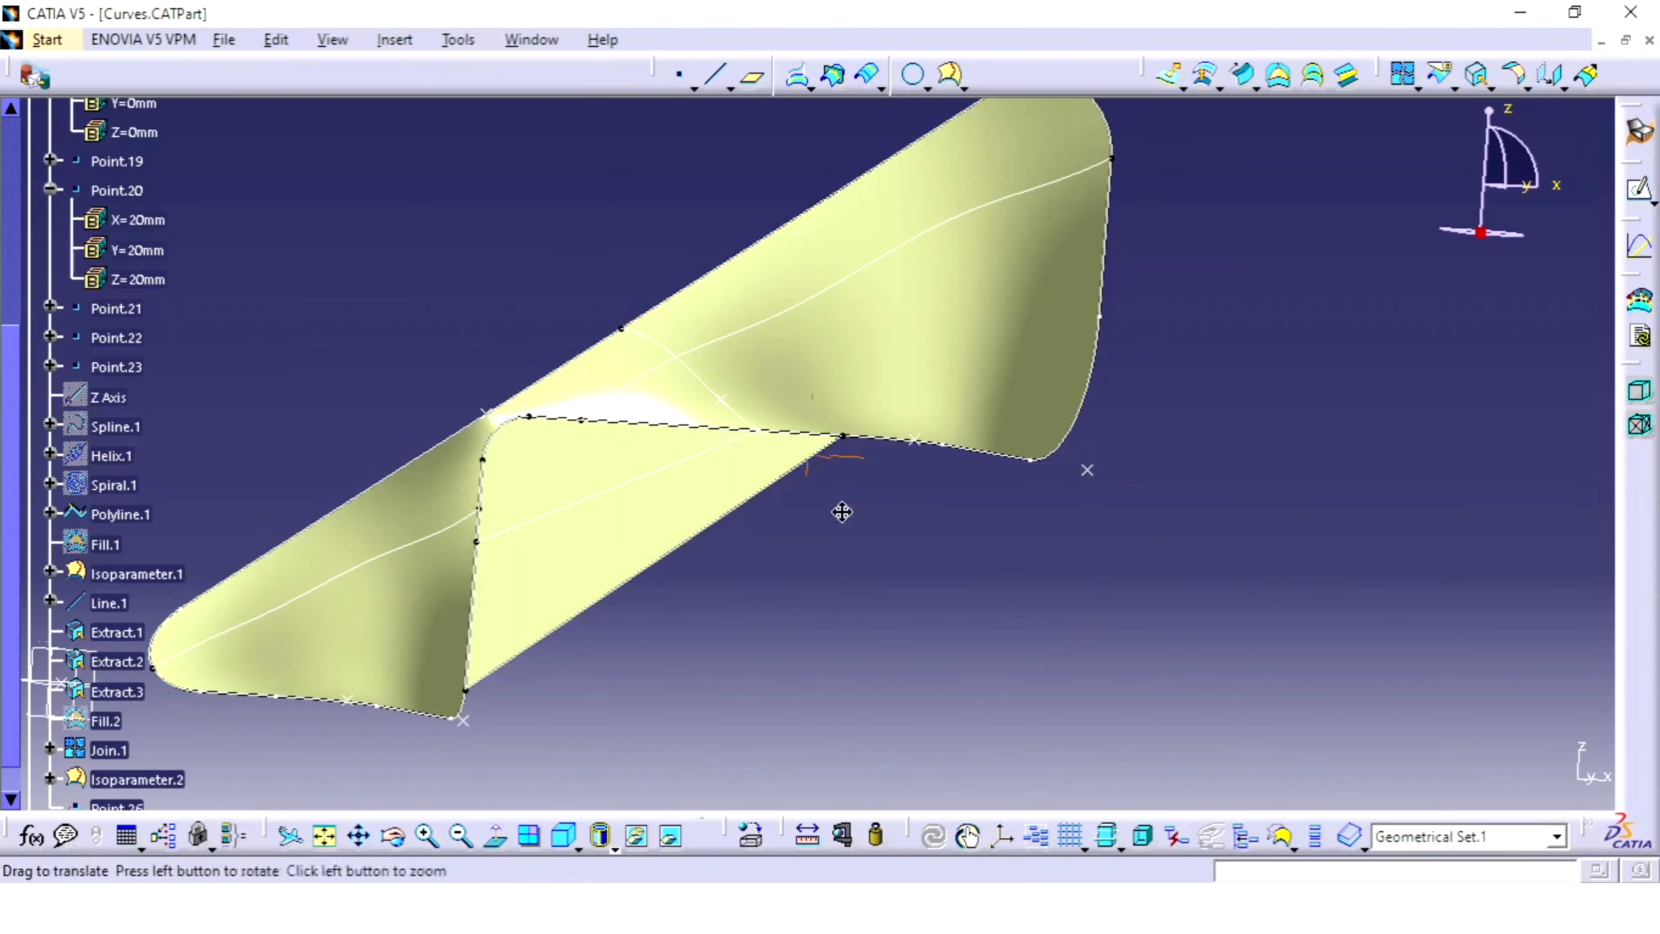
# - Examine the isoparametric curve on Join.1 from several angles, checking its course across both faces
pyautogui.moveTo(845, 508); pyautogui.dragTo(804, 510, button='middle')
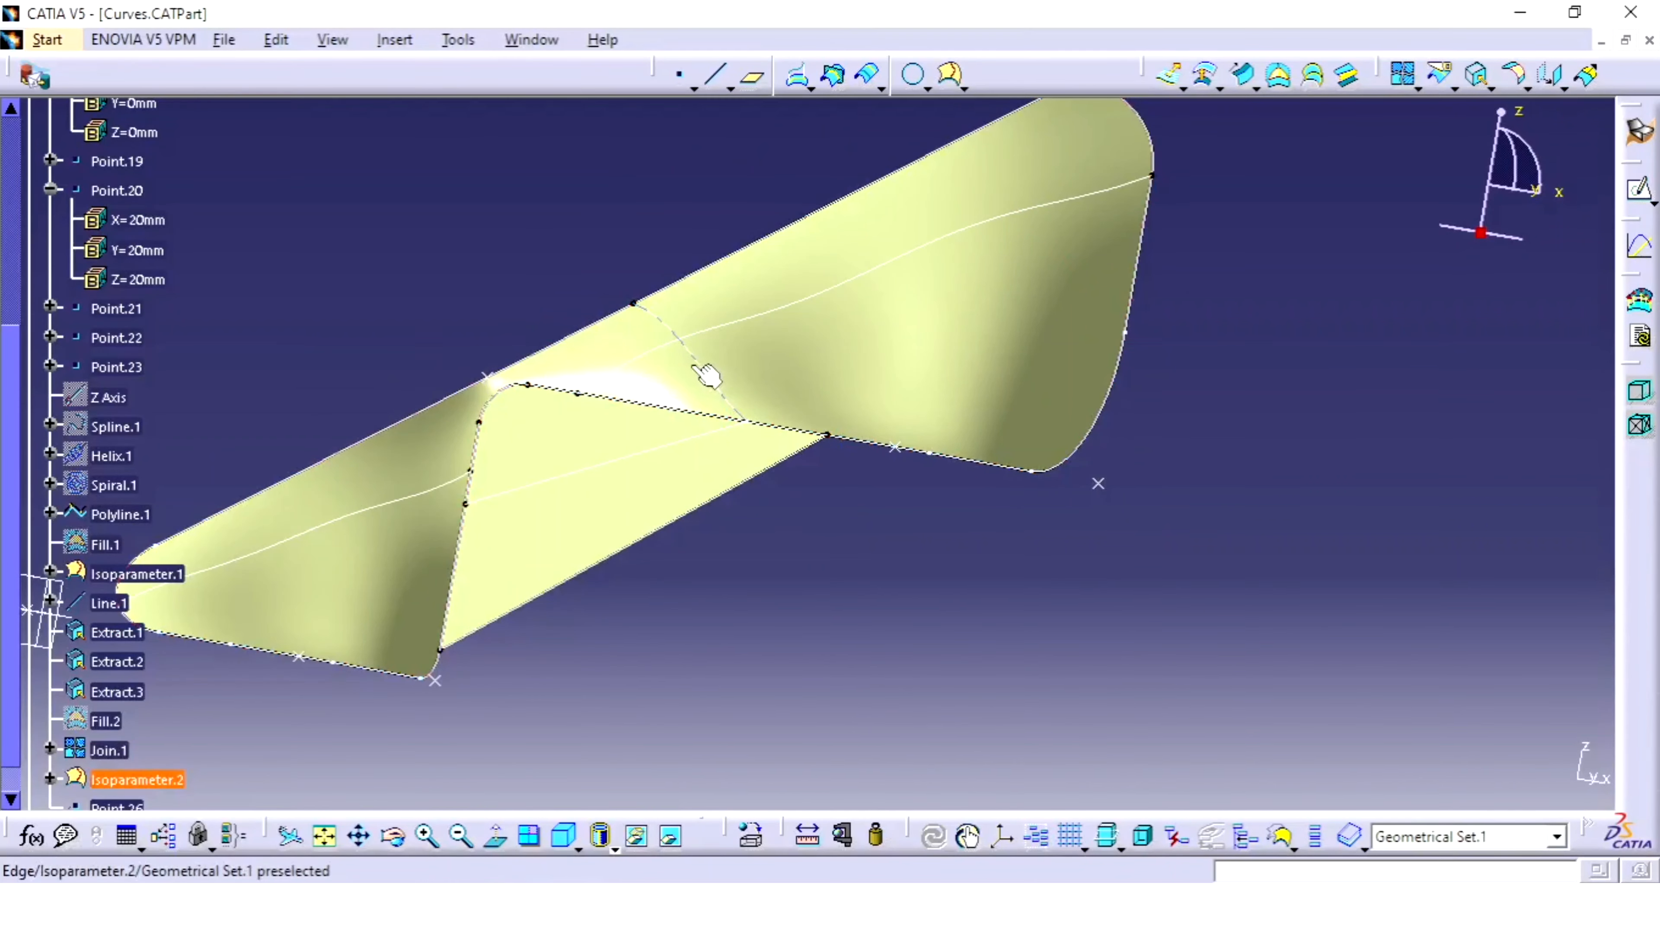
pyautogui.click(685, 348)
pyautogui.middleClick(817, 561)
pyautogui.moveTo(756, 555); pyautogui.dragTo(798, 579, button='middle')
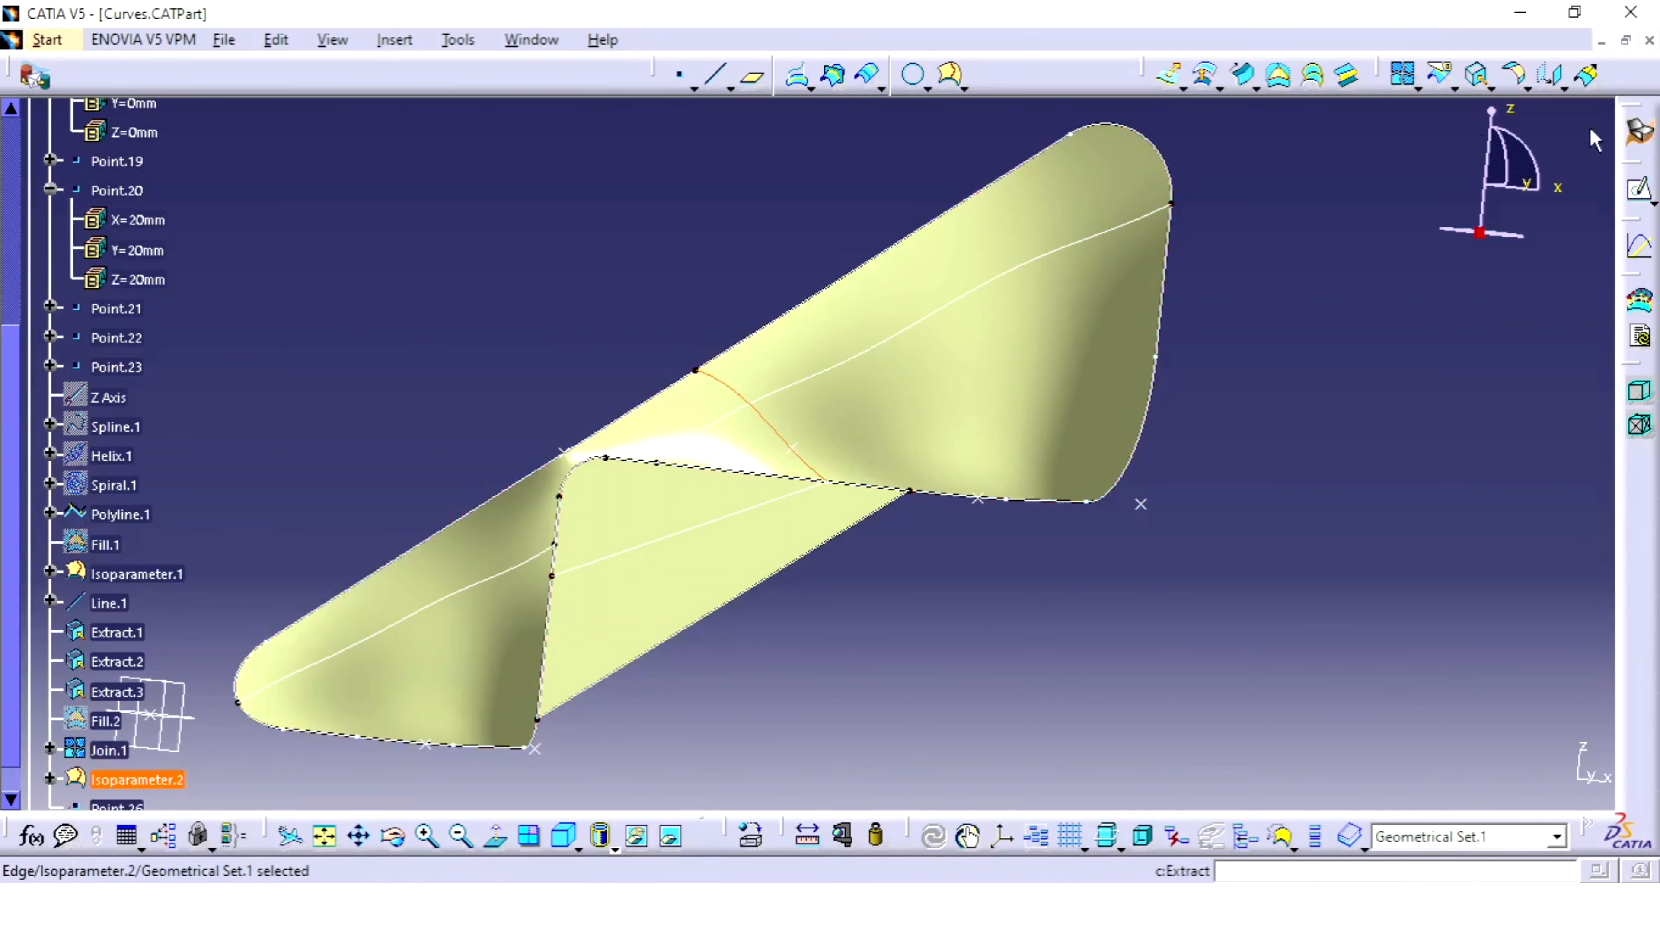
pyautogui.moveTo(910, 412); pyautogui.dragTo(808, 463, button='middle')
pyautogui.scroll(1, 807, 463)
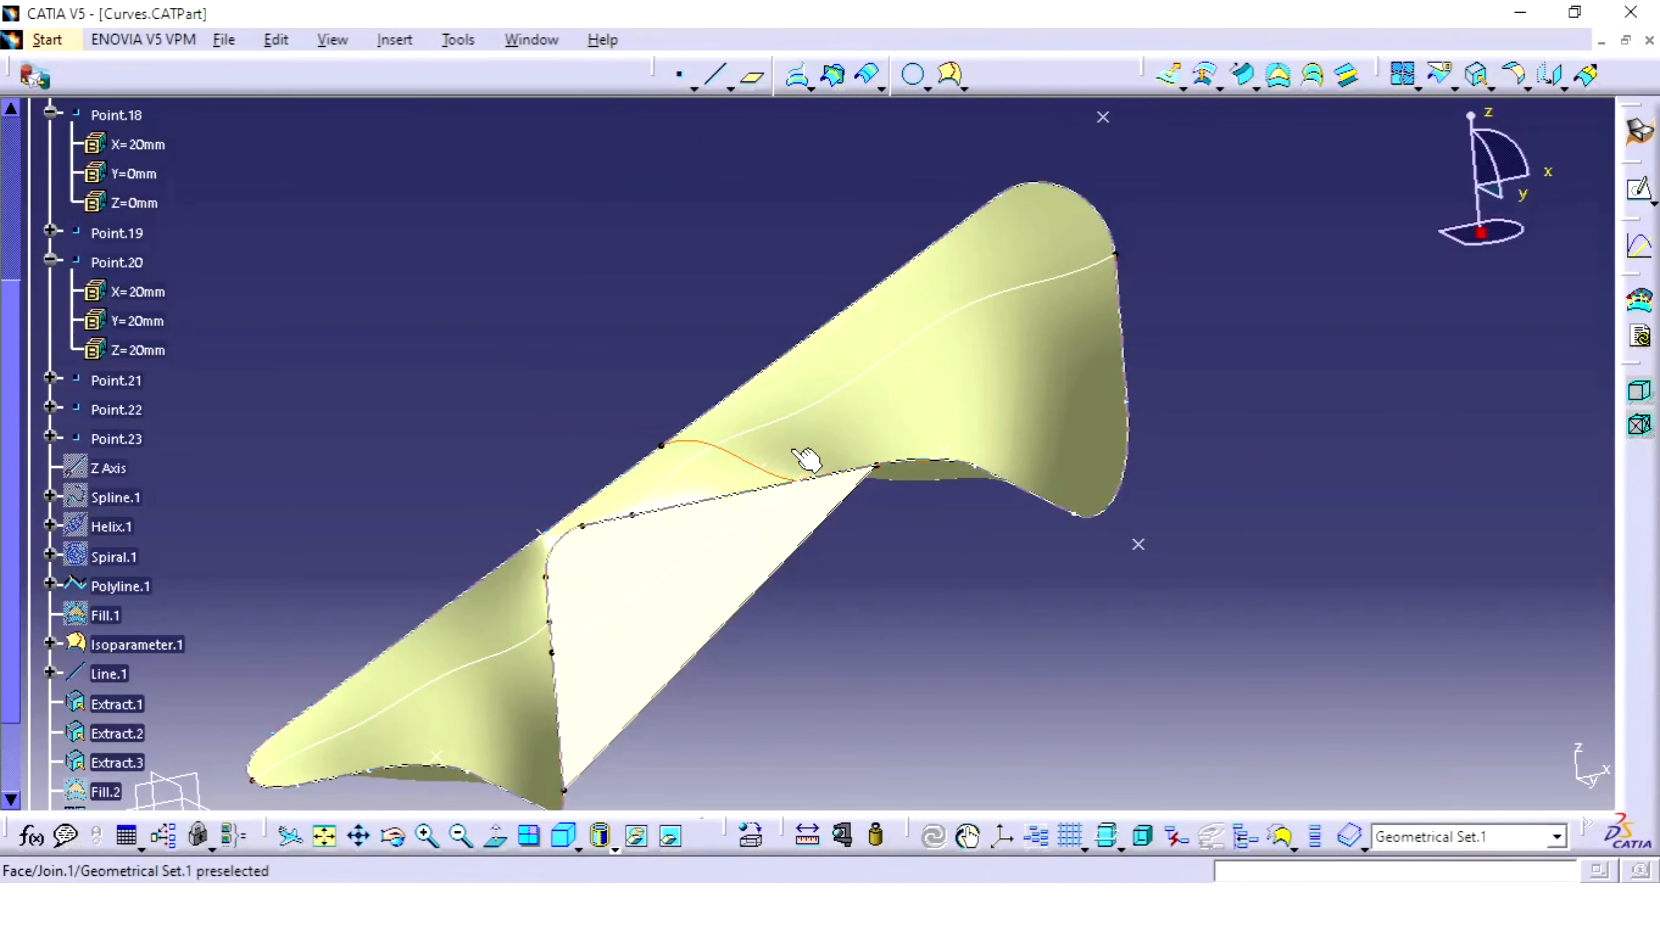
pyautogui.click(808, 466)
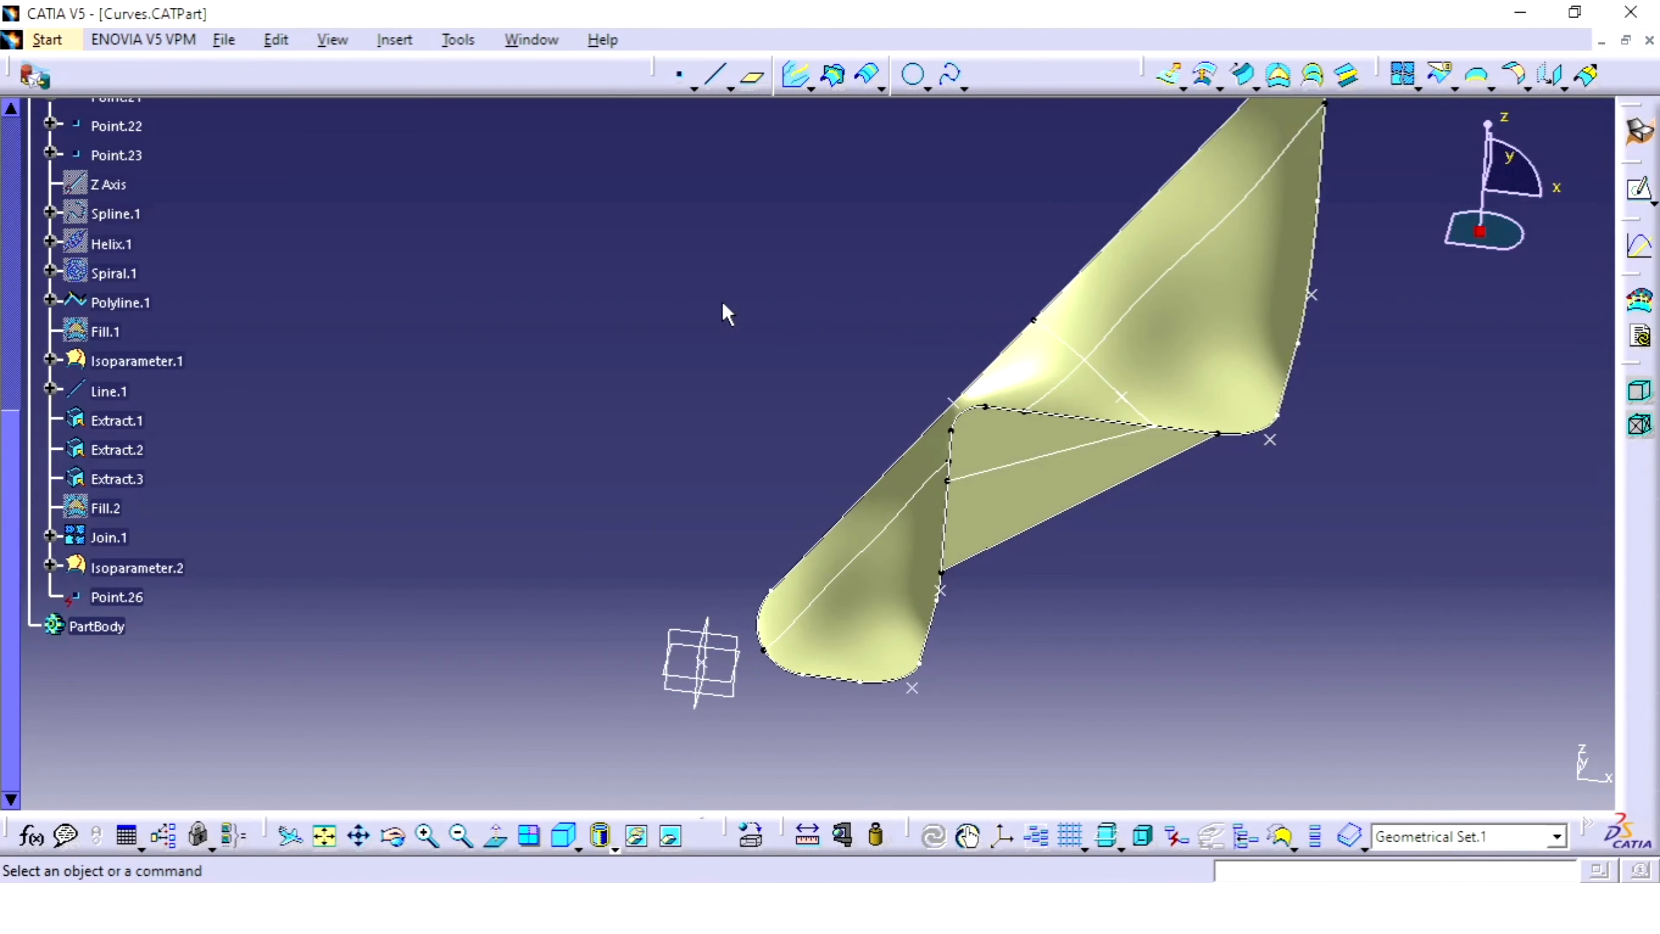
# - Sketch an open L-shaped profile on the yz plane, rising about 26.5 mm from the origin and running about 15.7 mm horizontally
pyautogui.click(806, 90)
pyautogui.scroll(8, 197, 392)
pyautogui.click(94, 336)
pyautogui.click(1639, 190)
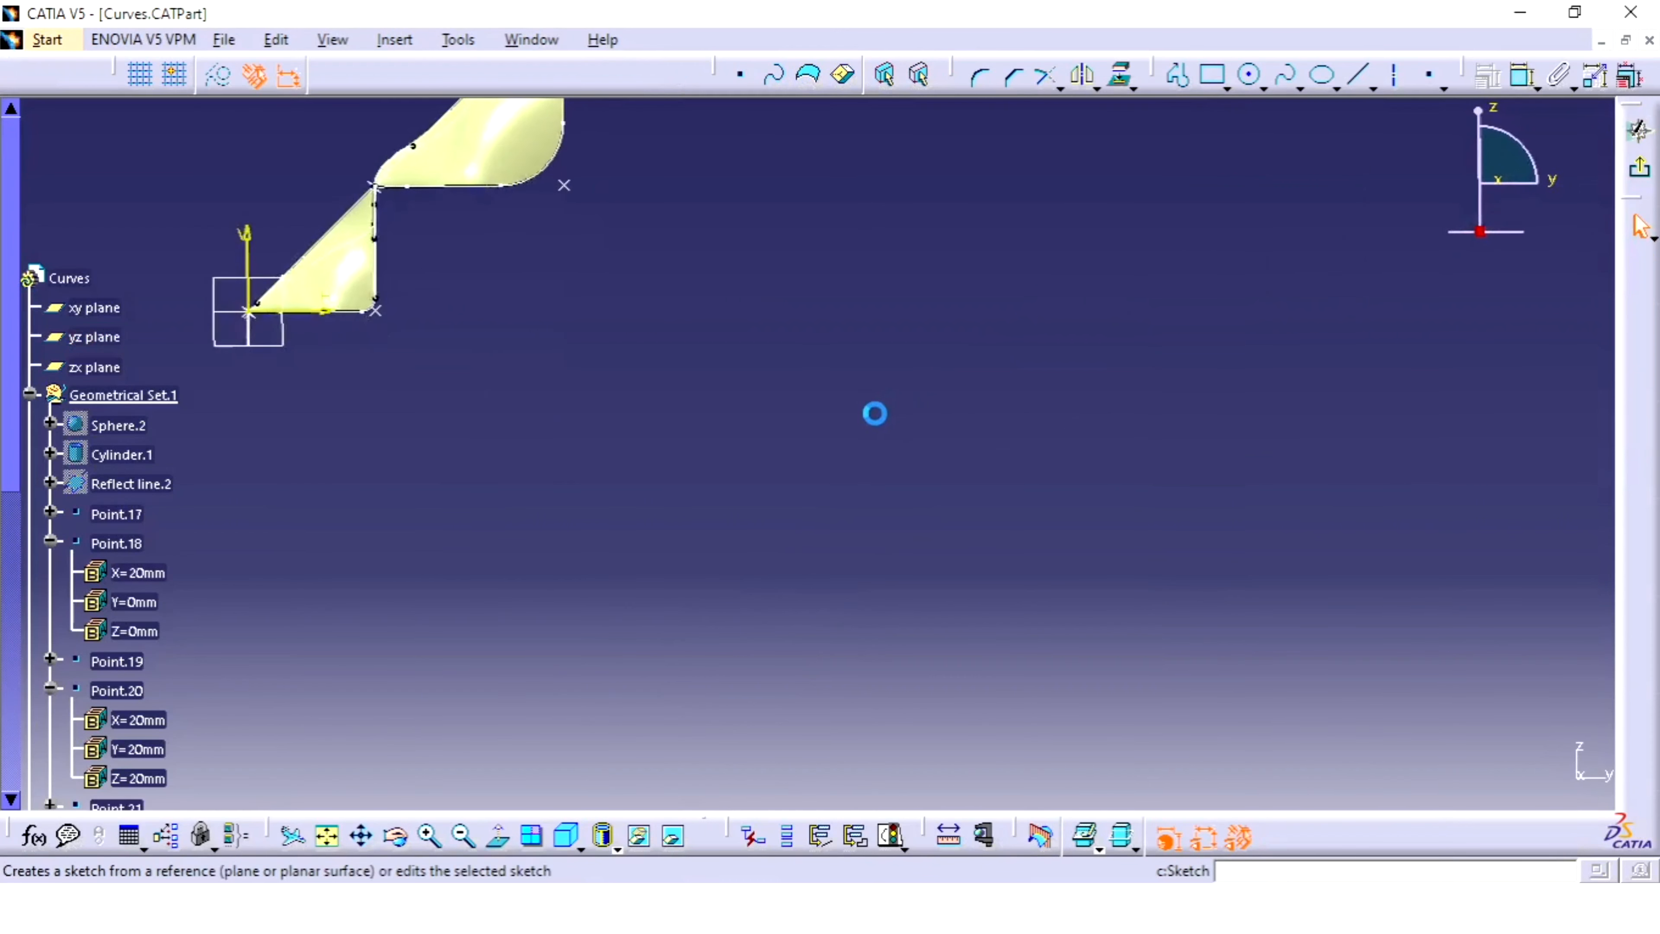
pyautogui.moveTo(464, 337)
pyautogui.mouseDown(button='middle')
pyautogui.moveTo(504, 311)
pyautogui.moveTo(963, 485)
pyautogui.moveTo(999, 533)
pyautogui.mouseUp(button='middle')
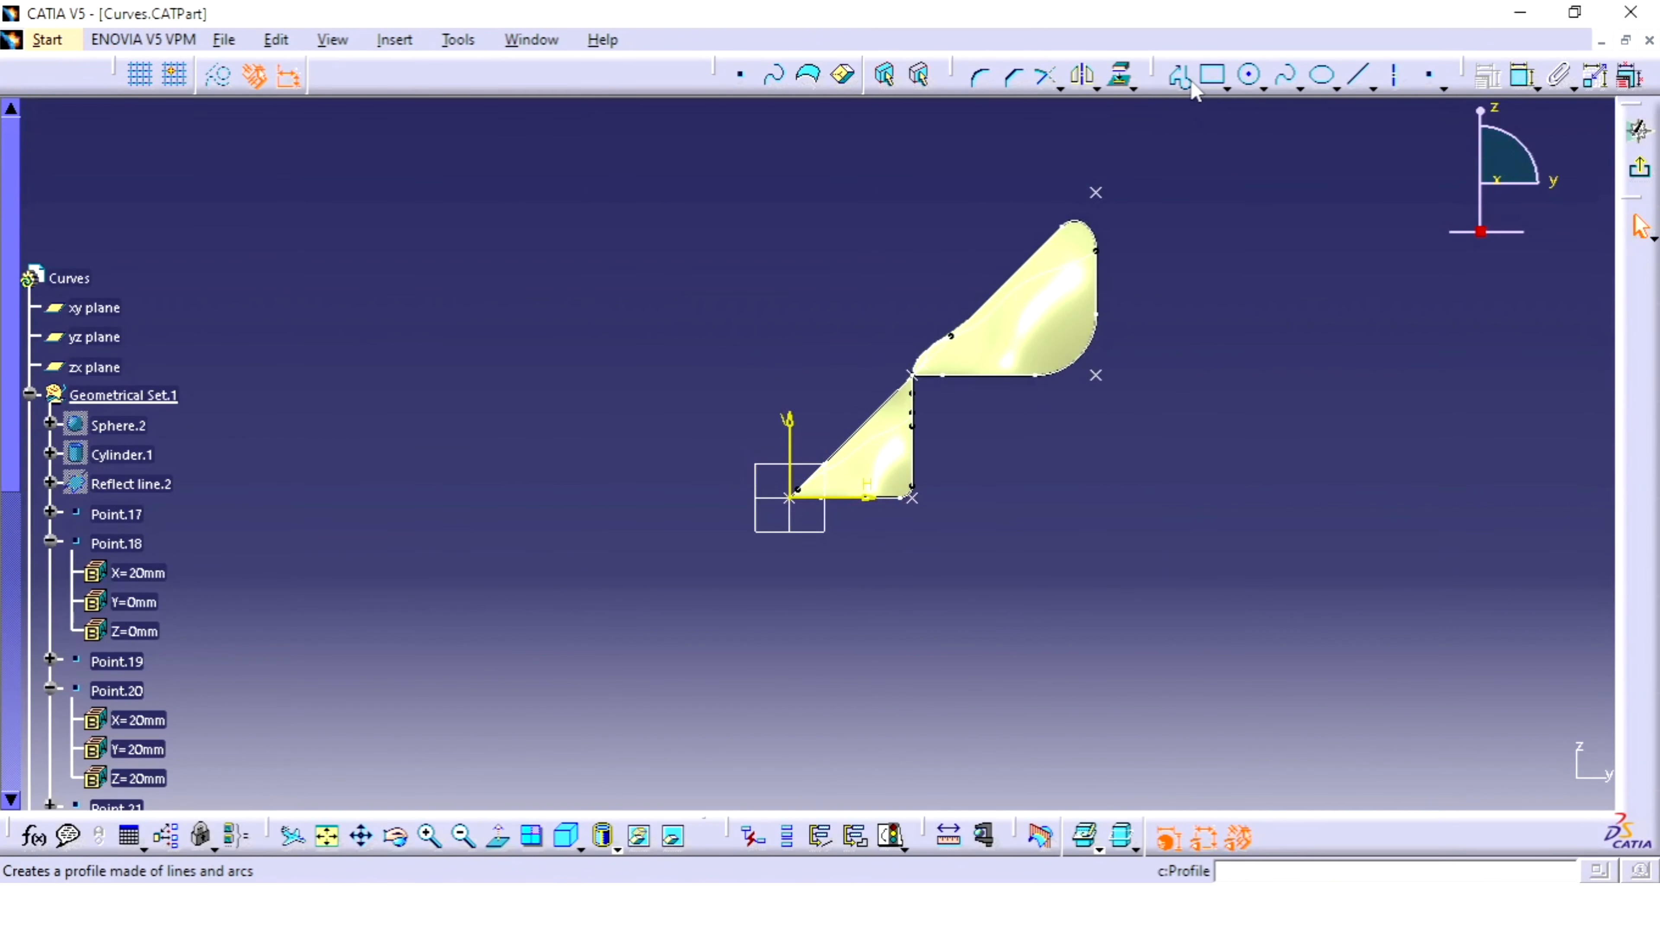
pyautogui.click(1176, 76)
pyautogui.click(791, 496)
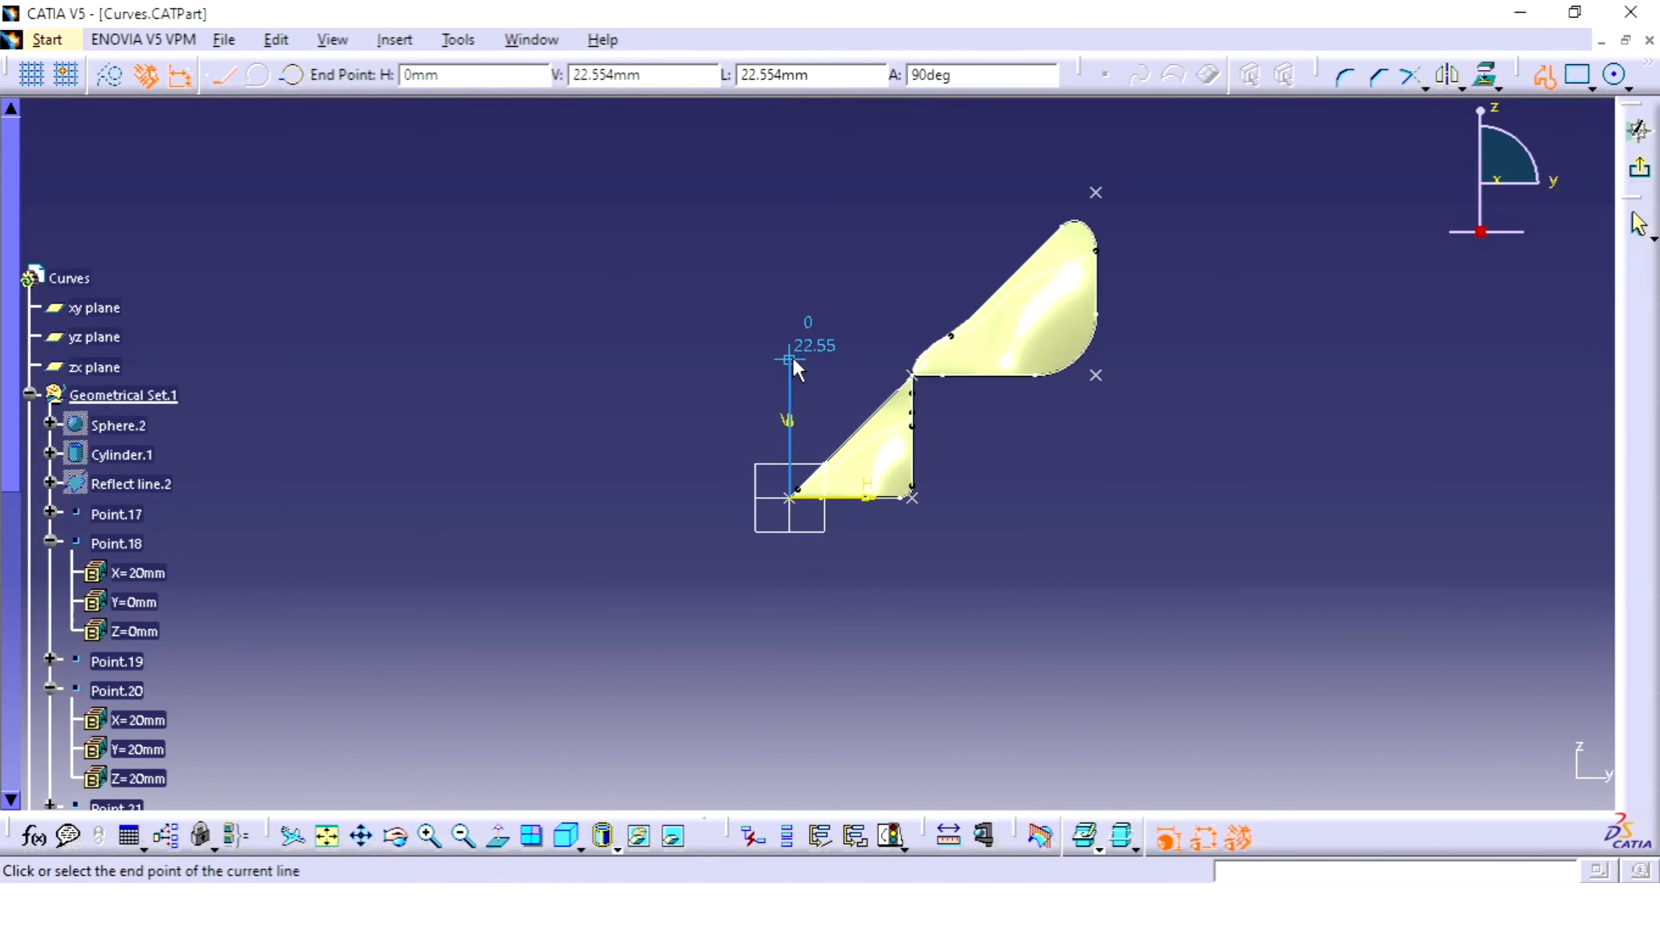
pyautogui.click(789, 334)
pyautogui.doubleClick(887, 334)
# - Dimension the lengths of the profile's vertical and horizontal lines
pyautogui.doubleClick(1522, 75)
pyautogui.click(790, 385)
pyautogui.click(699, 389)
pyautogui.click(830, 334)
pyautogui.click(846, 256)
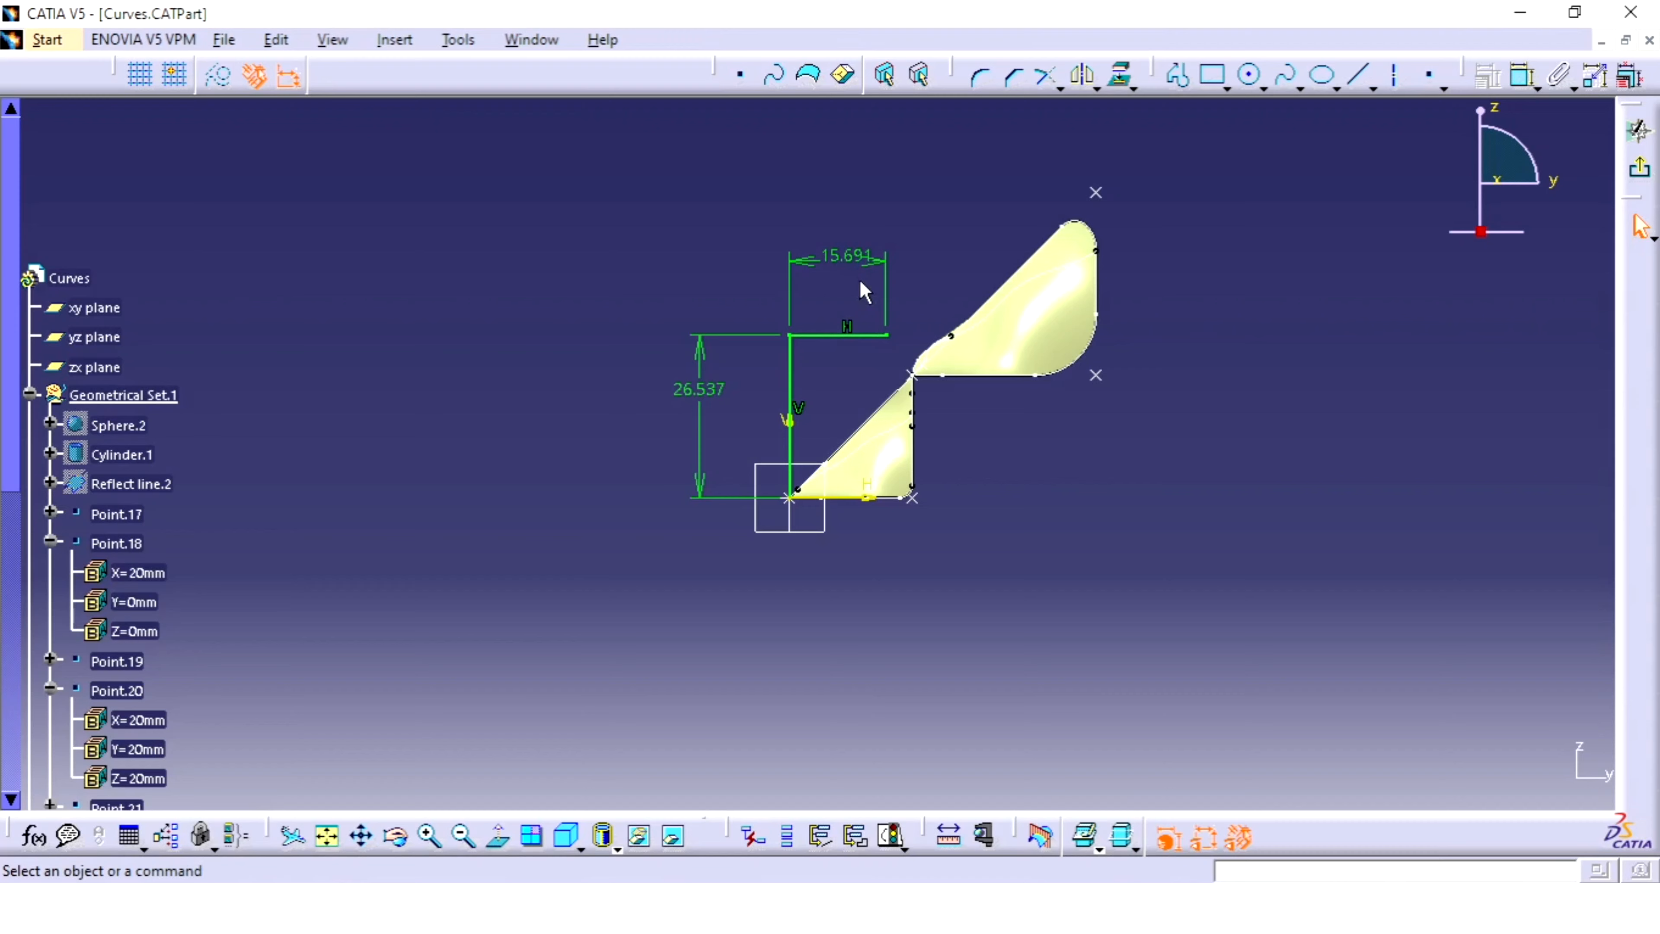
# - Set the horizontal line's length to 15 mm and the vertical line's length to 26 mm
pyautogui.doubleClick(861, 255)
pyautogui.write('15mm')
pyautogui.press('Return')
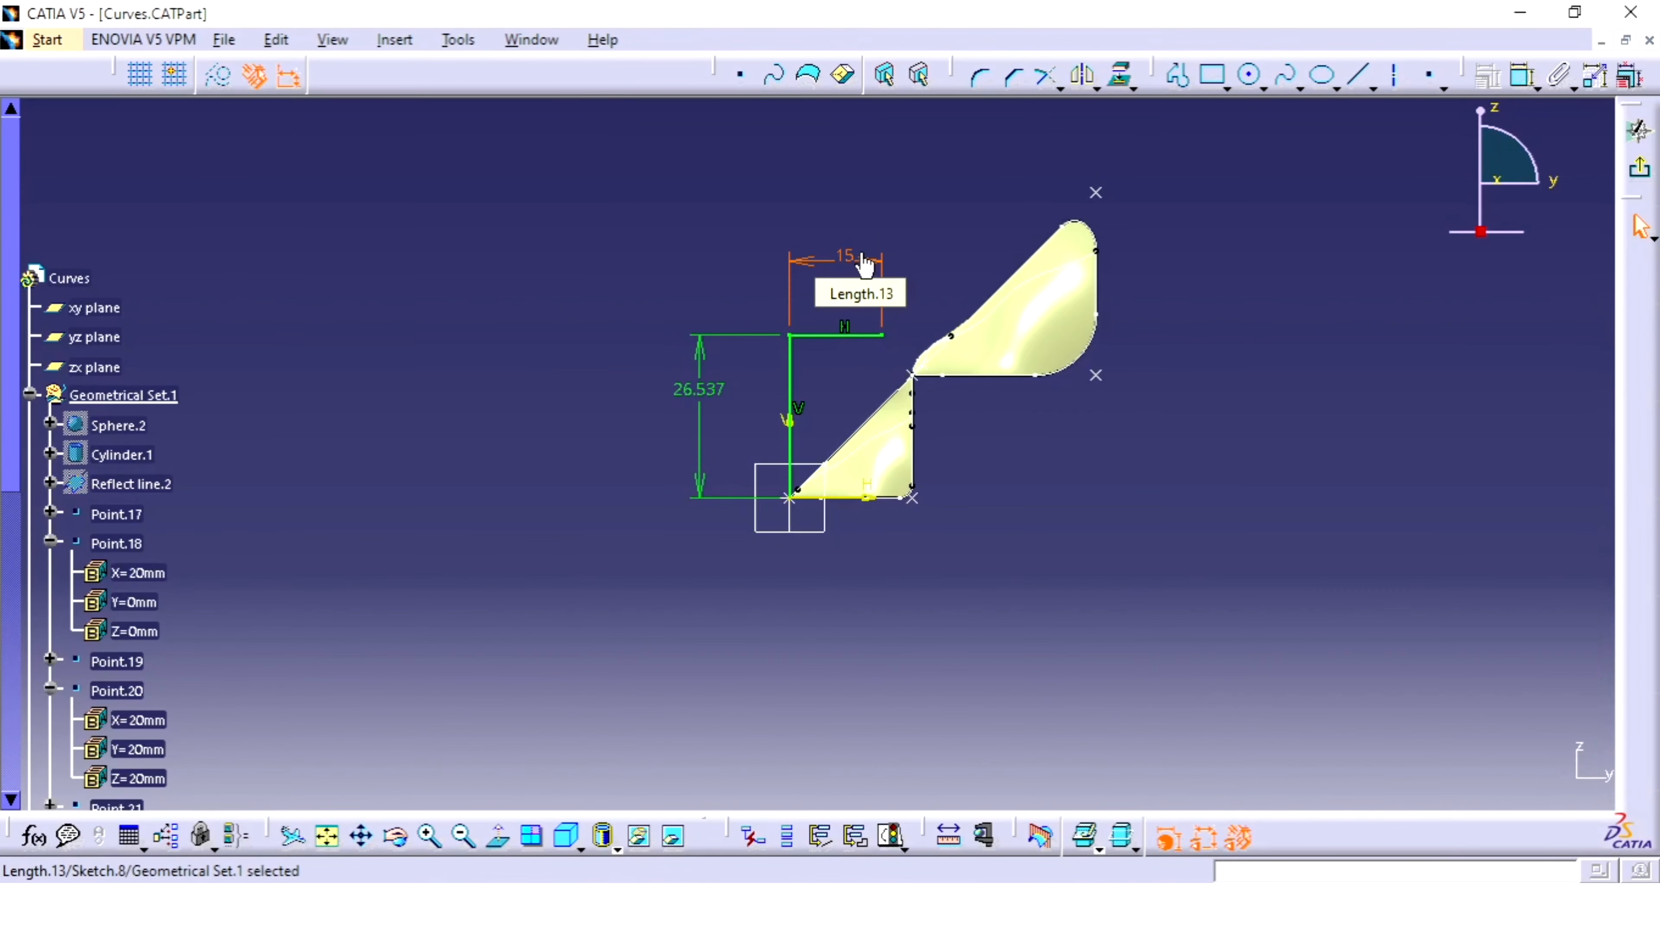
pyautogui.doubleClick(694, 379)
pyautogui.write('26')
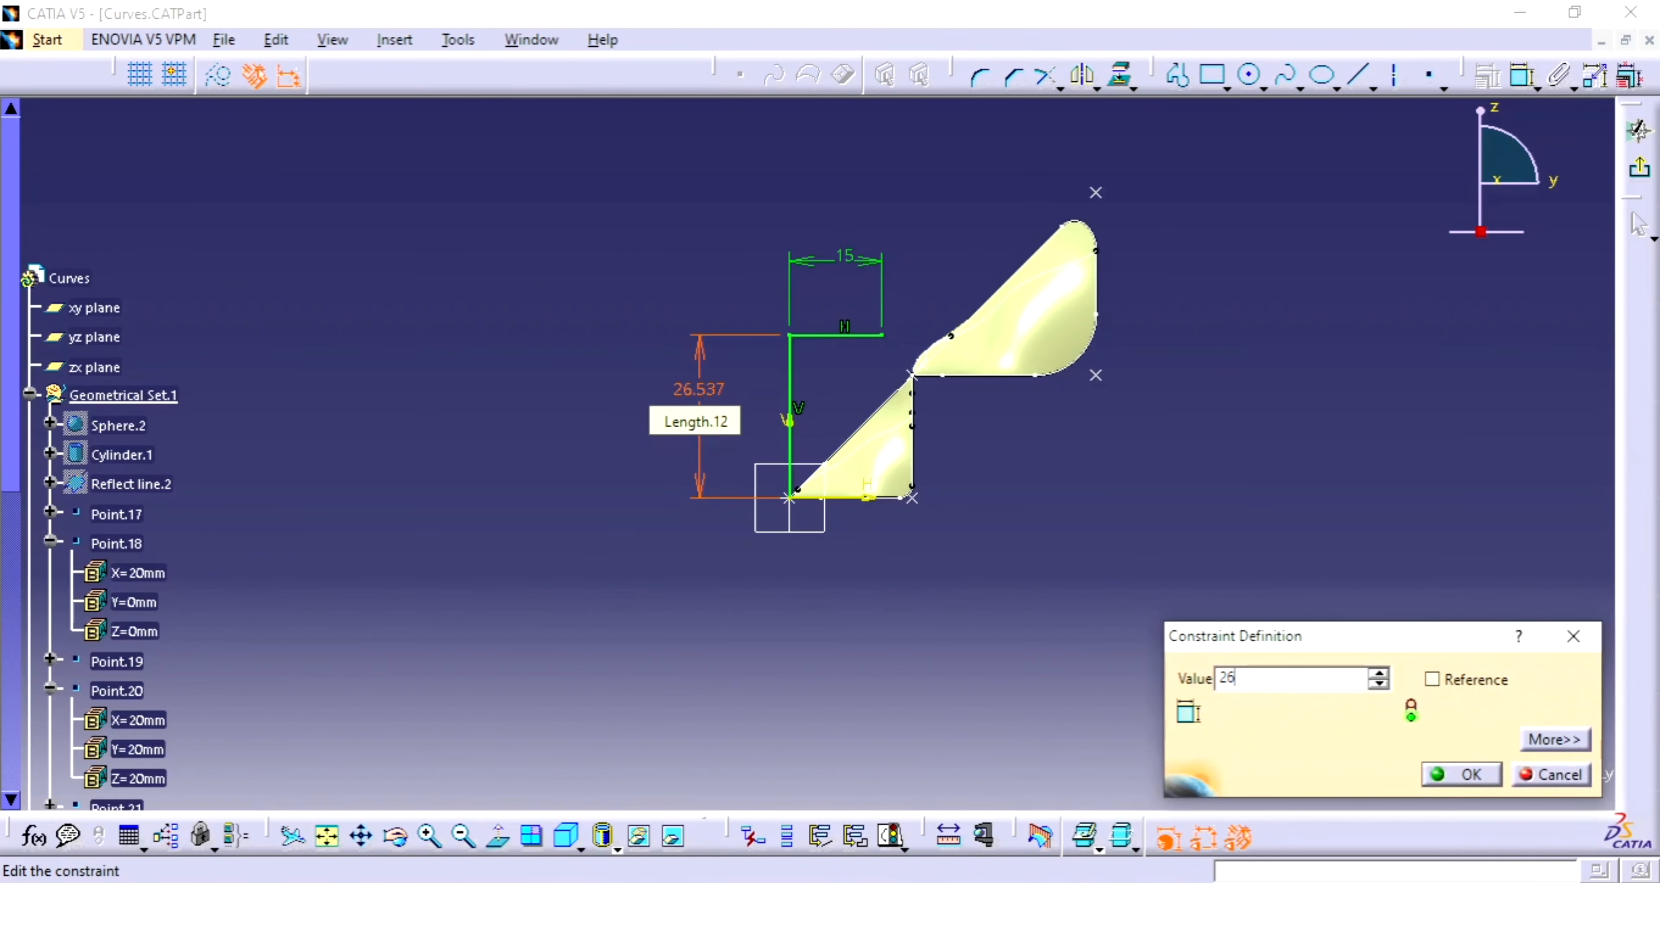
pyautogui.press('Return')
# - Round the junction of the horizontal and vertical lines with a corner of about 11.2 mm radius
pyautogui.click(979, 77)
pyautogui.click(843, 339)
pyautogui.click(790, 399)
pyautogui.click(811, 361)
pyautogui.click(887, 513)
pyautogui.click(887, 513)
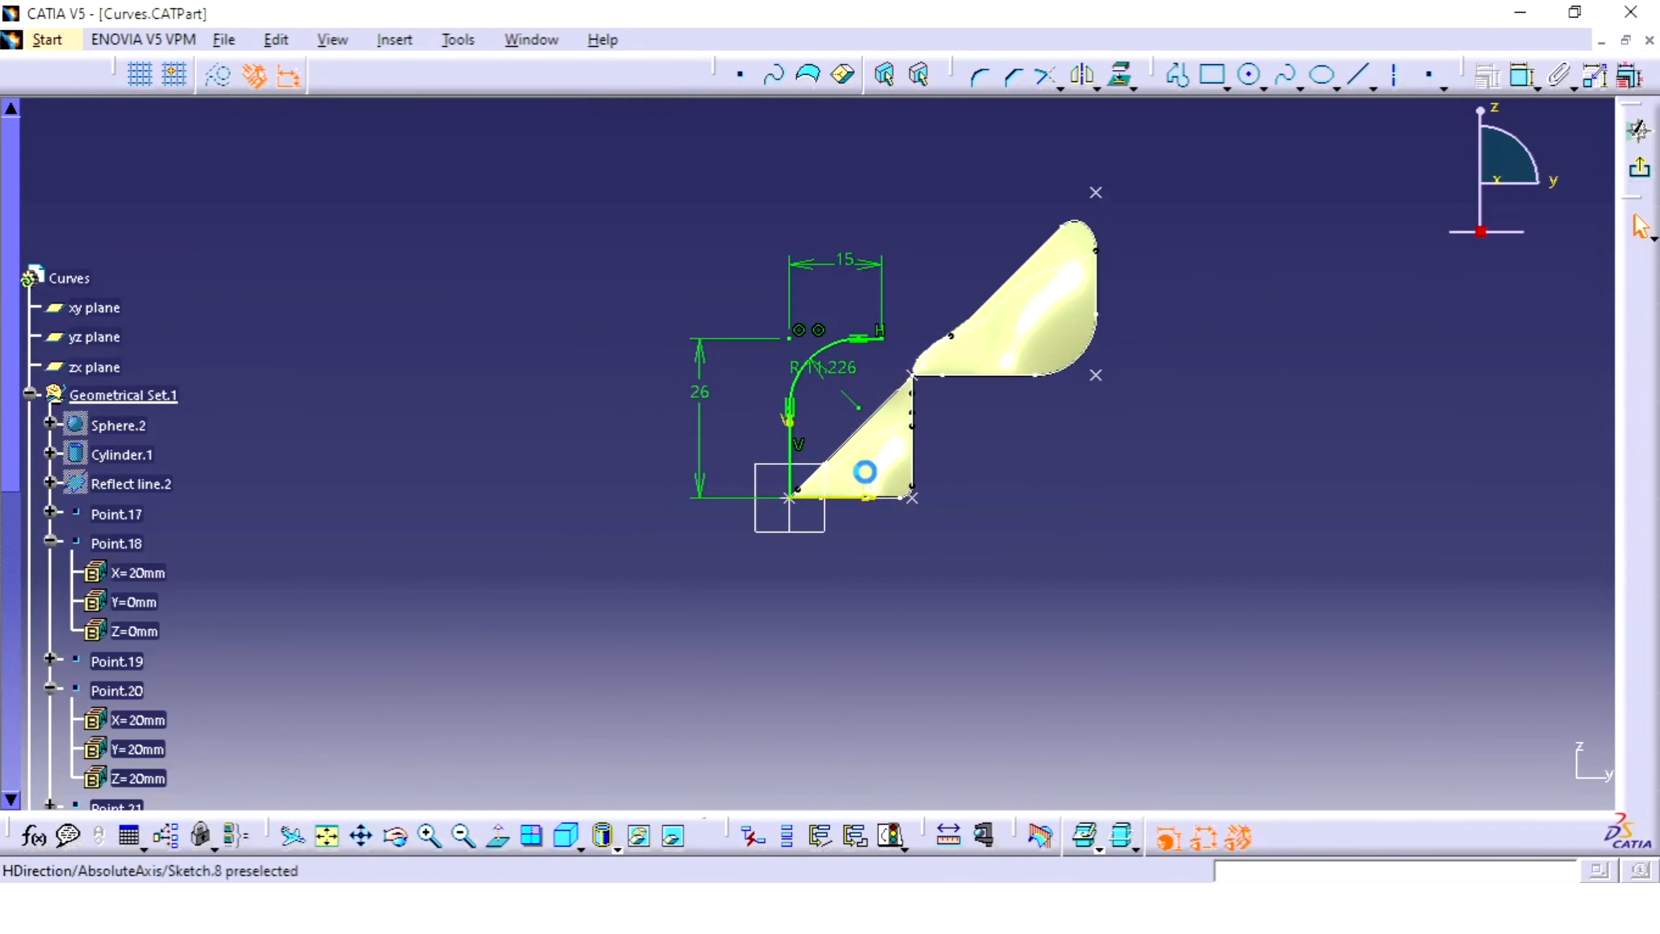
# - Set the corner radius to 10 mm and exit the sketch
pyautogui.doubleClick(840, 364)
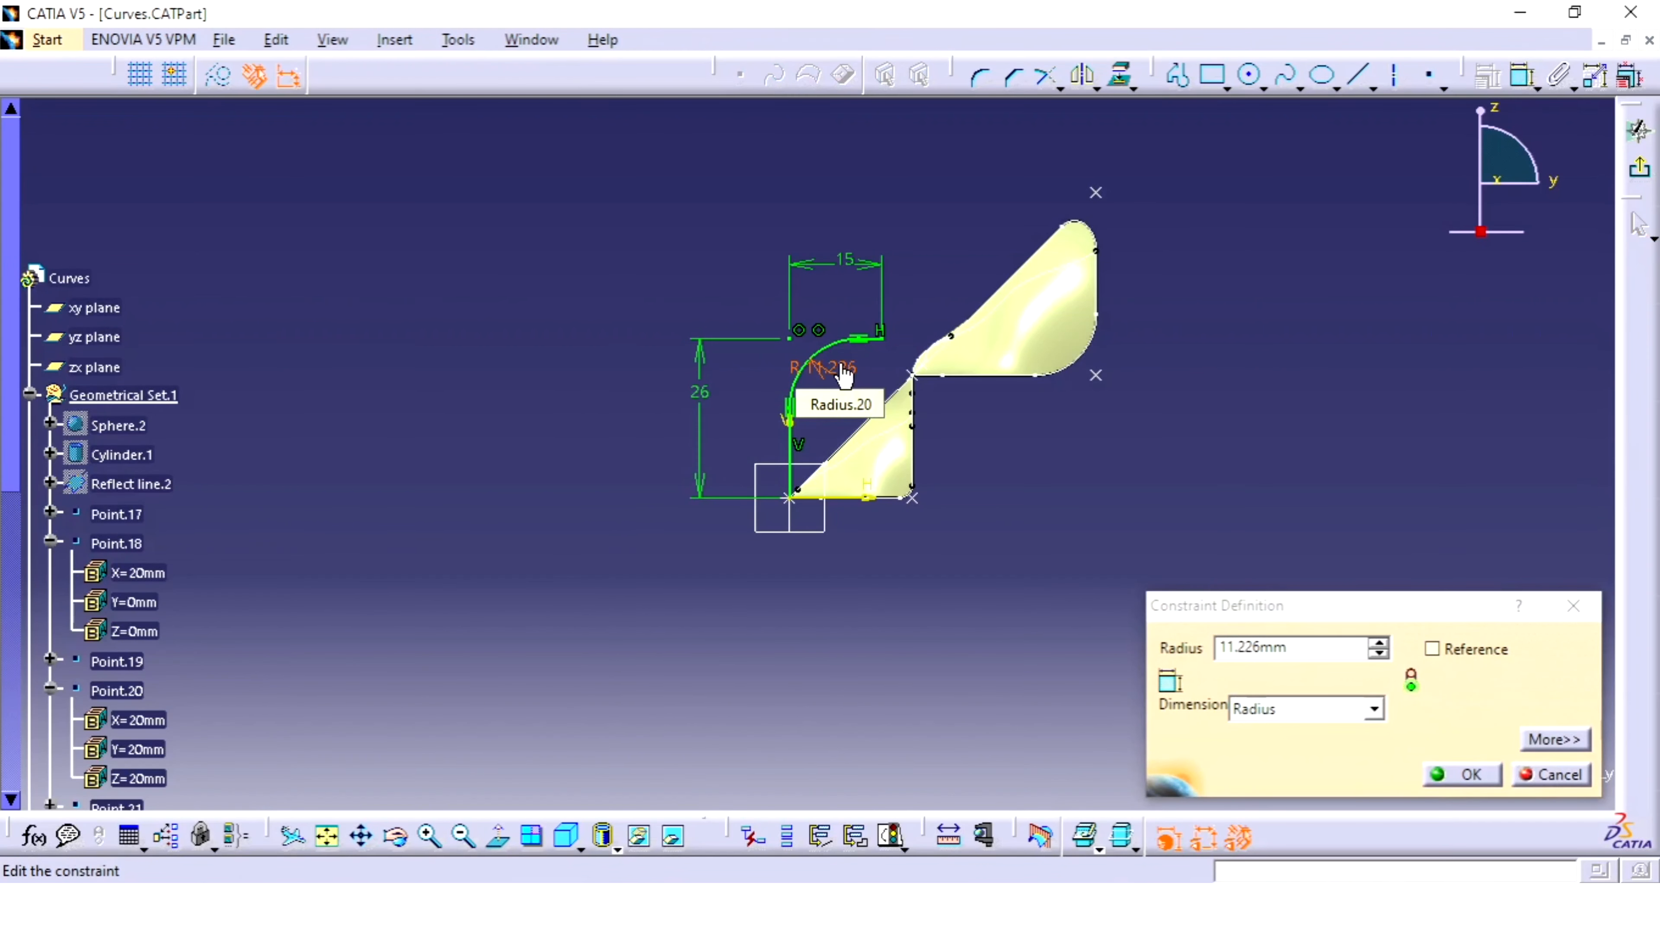
pyautogui.click(1316, 645)
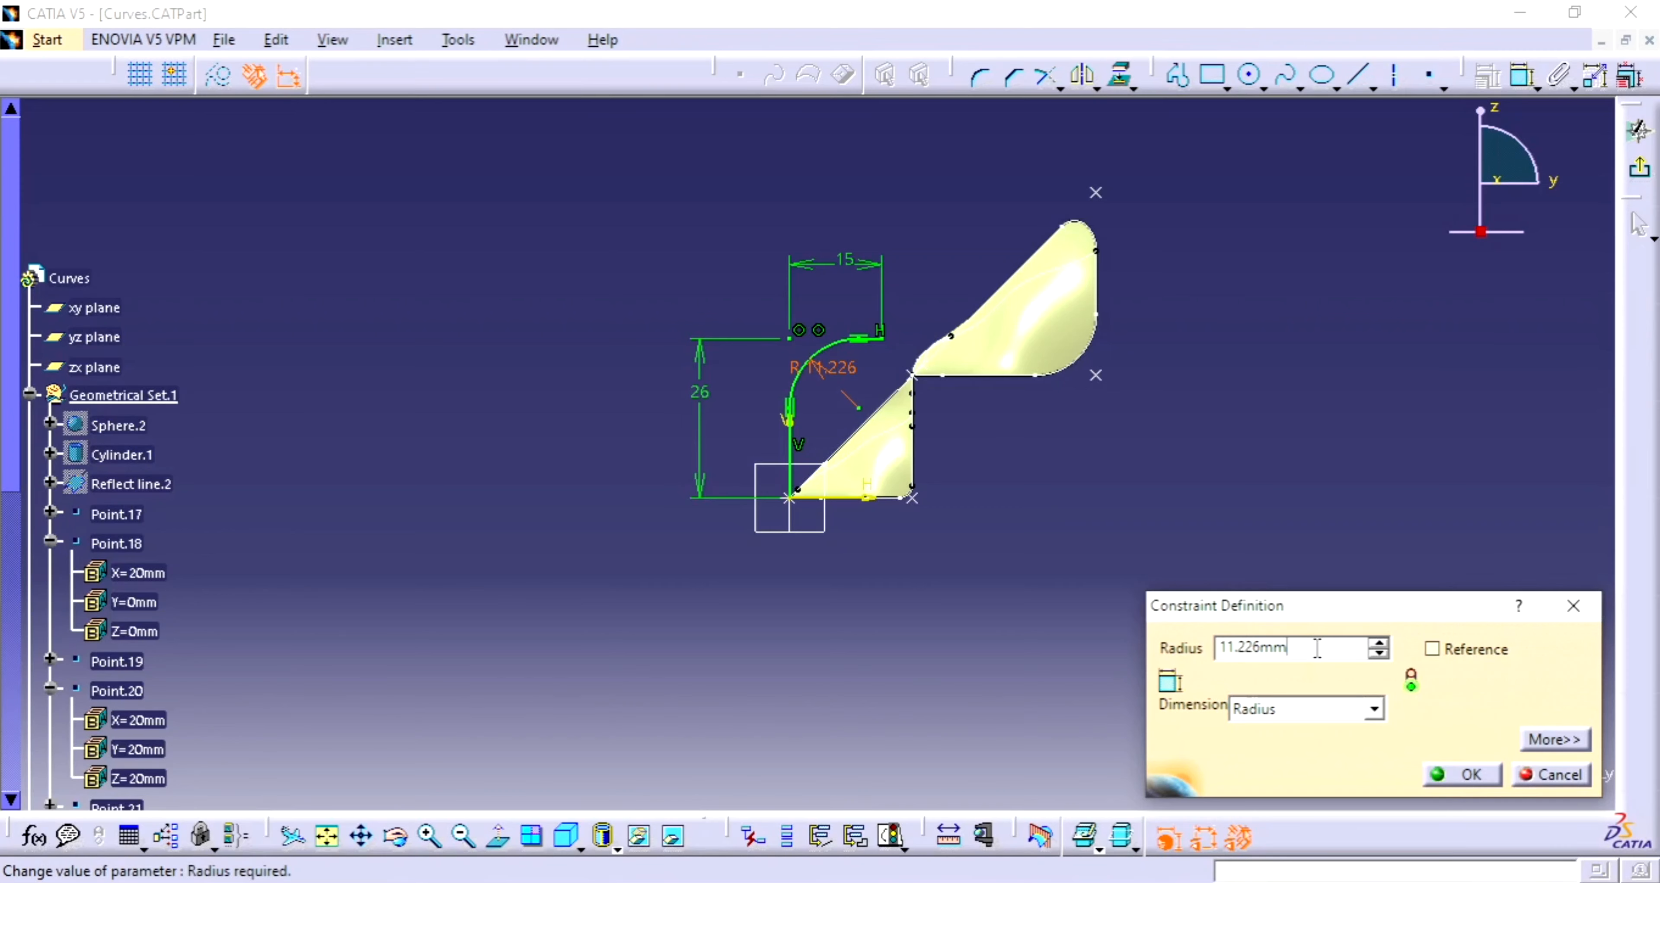
pyautogui.doubleClick(1317, 646)
pyautogui.write('10')
pyautogui.press('Return')
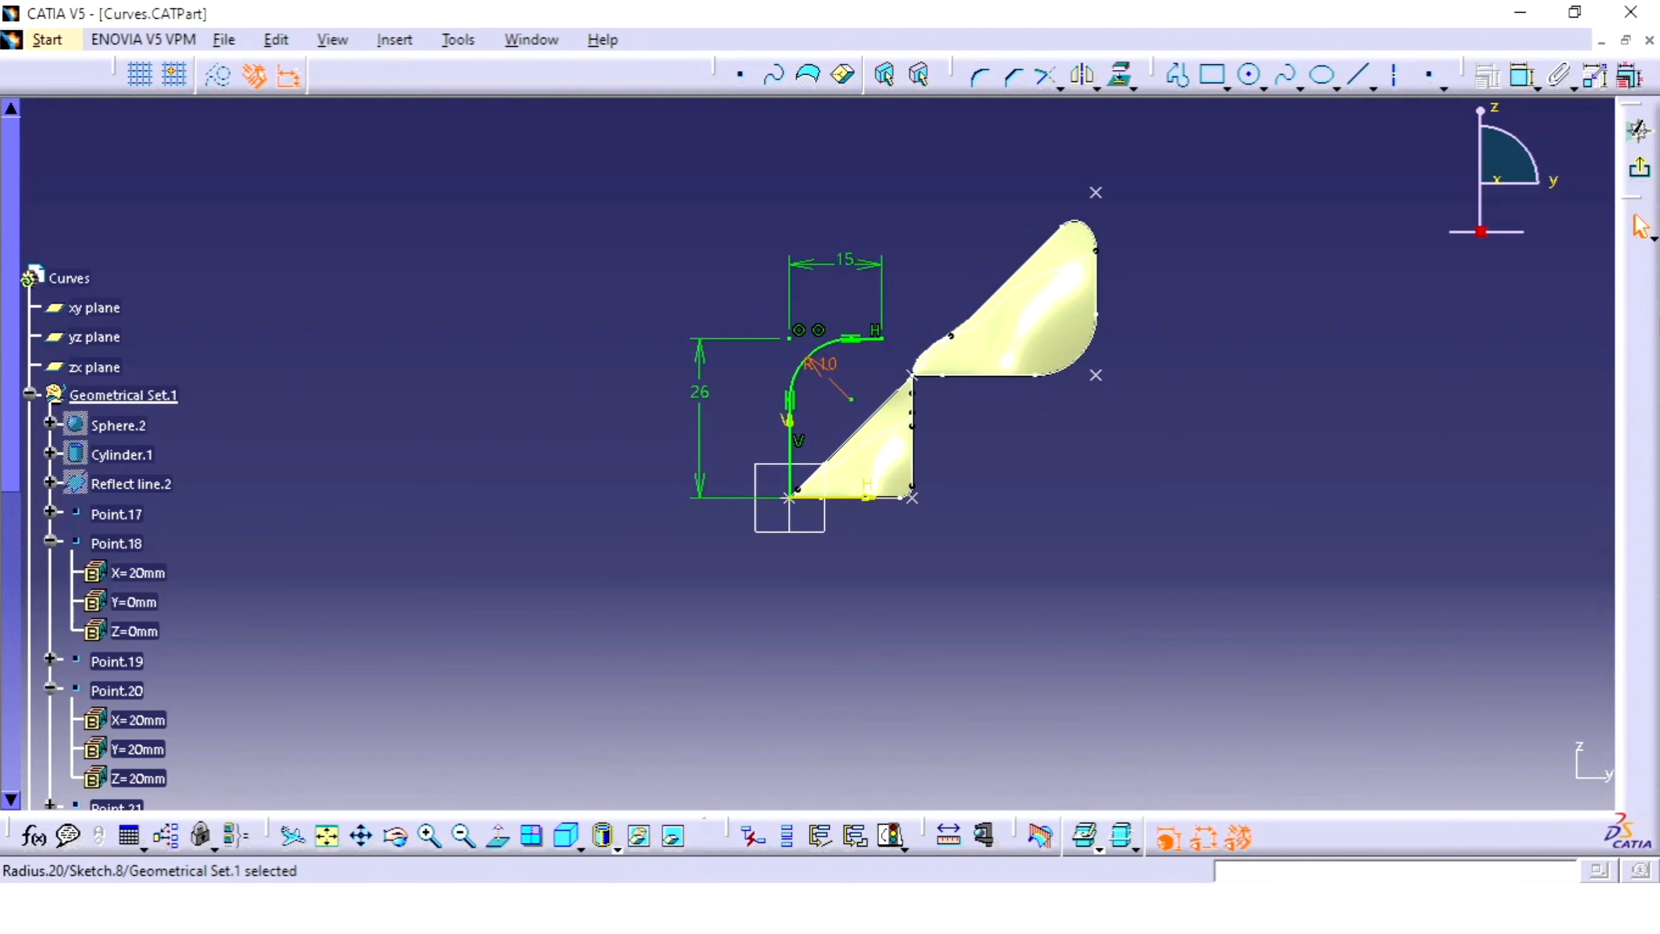
pyautogui.click(1639, 168)
pyautogui.click(1233, 430)
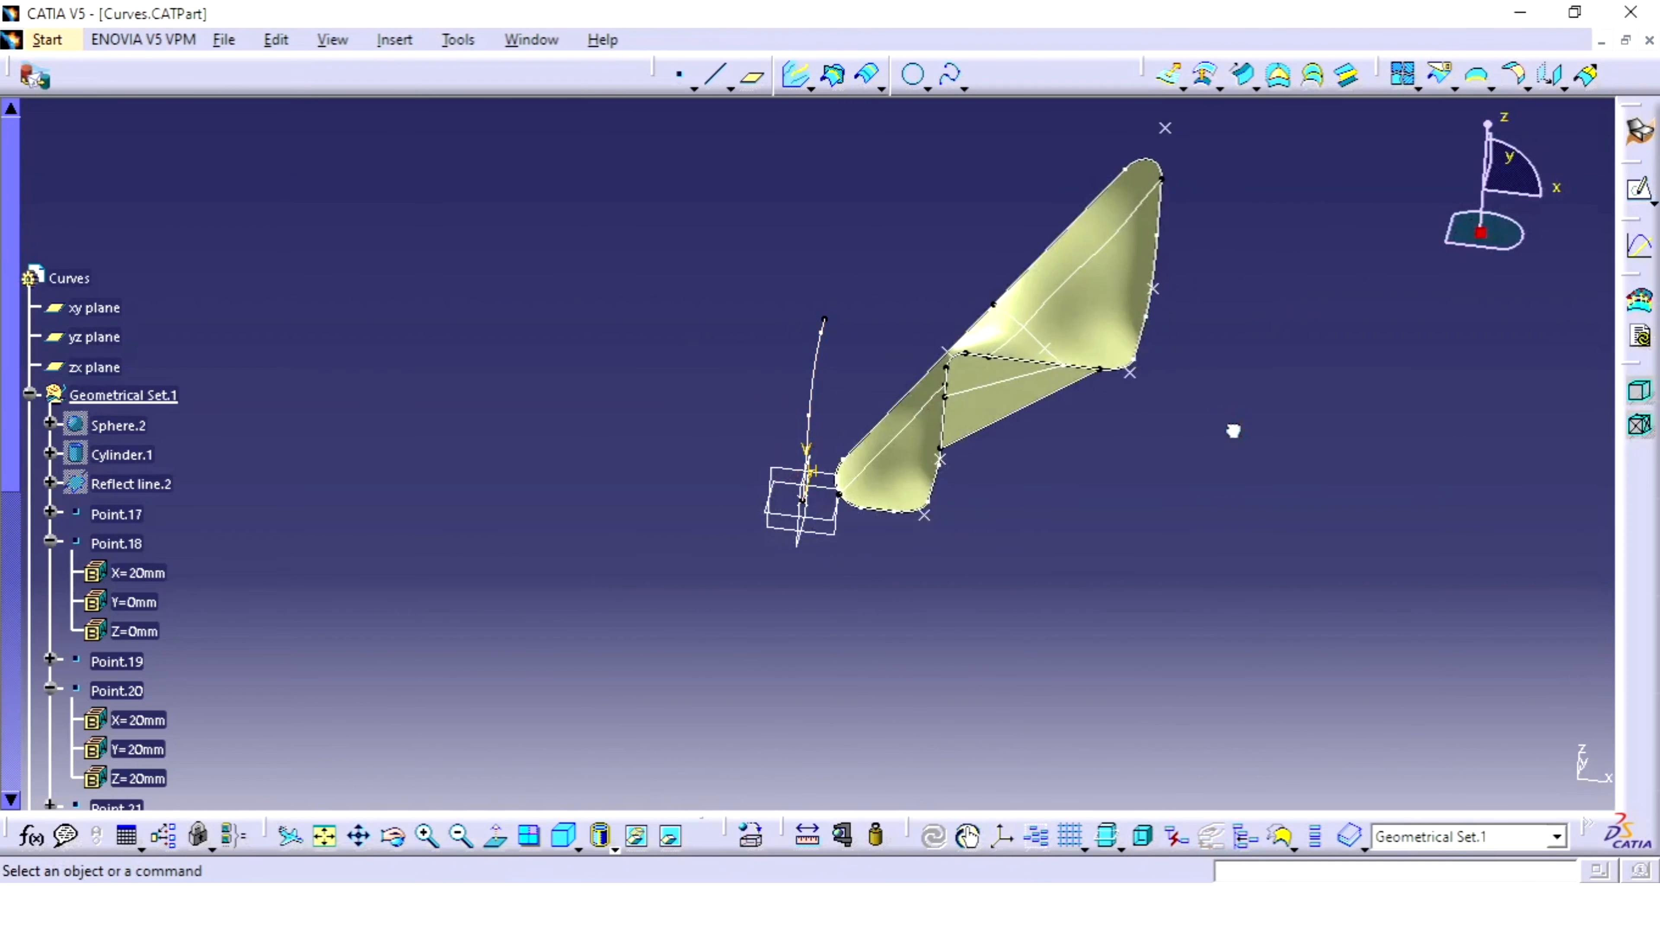
# - Sketch a two-line profile on the zx plane, with a vertical line about 10 mm long from the origin followed by a slanted line
pyautogui.moveTo(745, 471); pyautogui.dragTo(693, 497, button='middle')
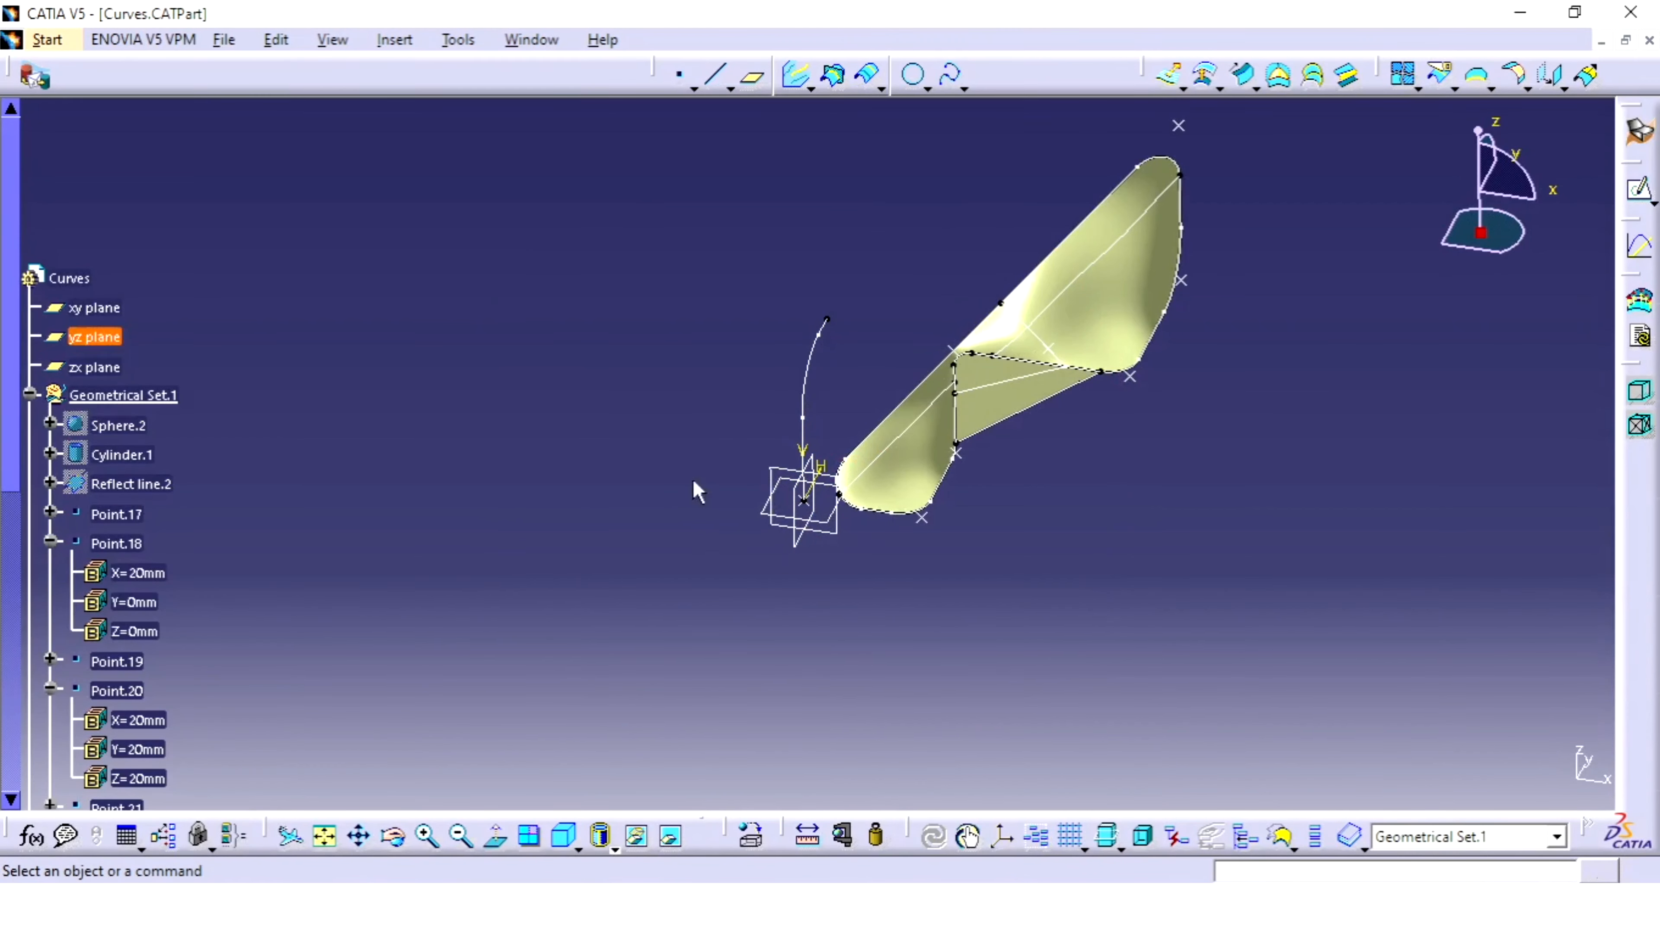
pyautogui.click(94, 337)
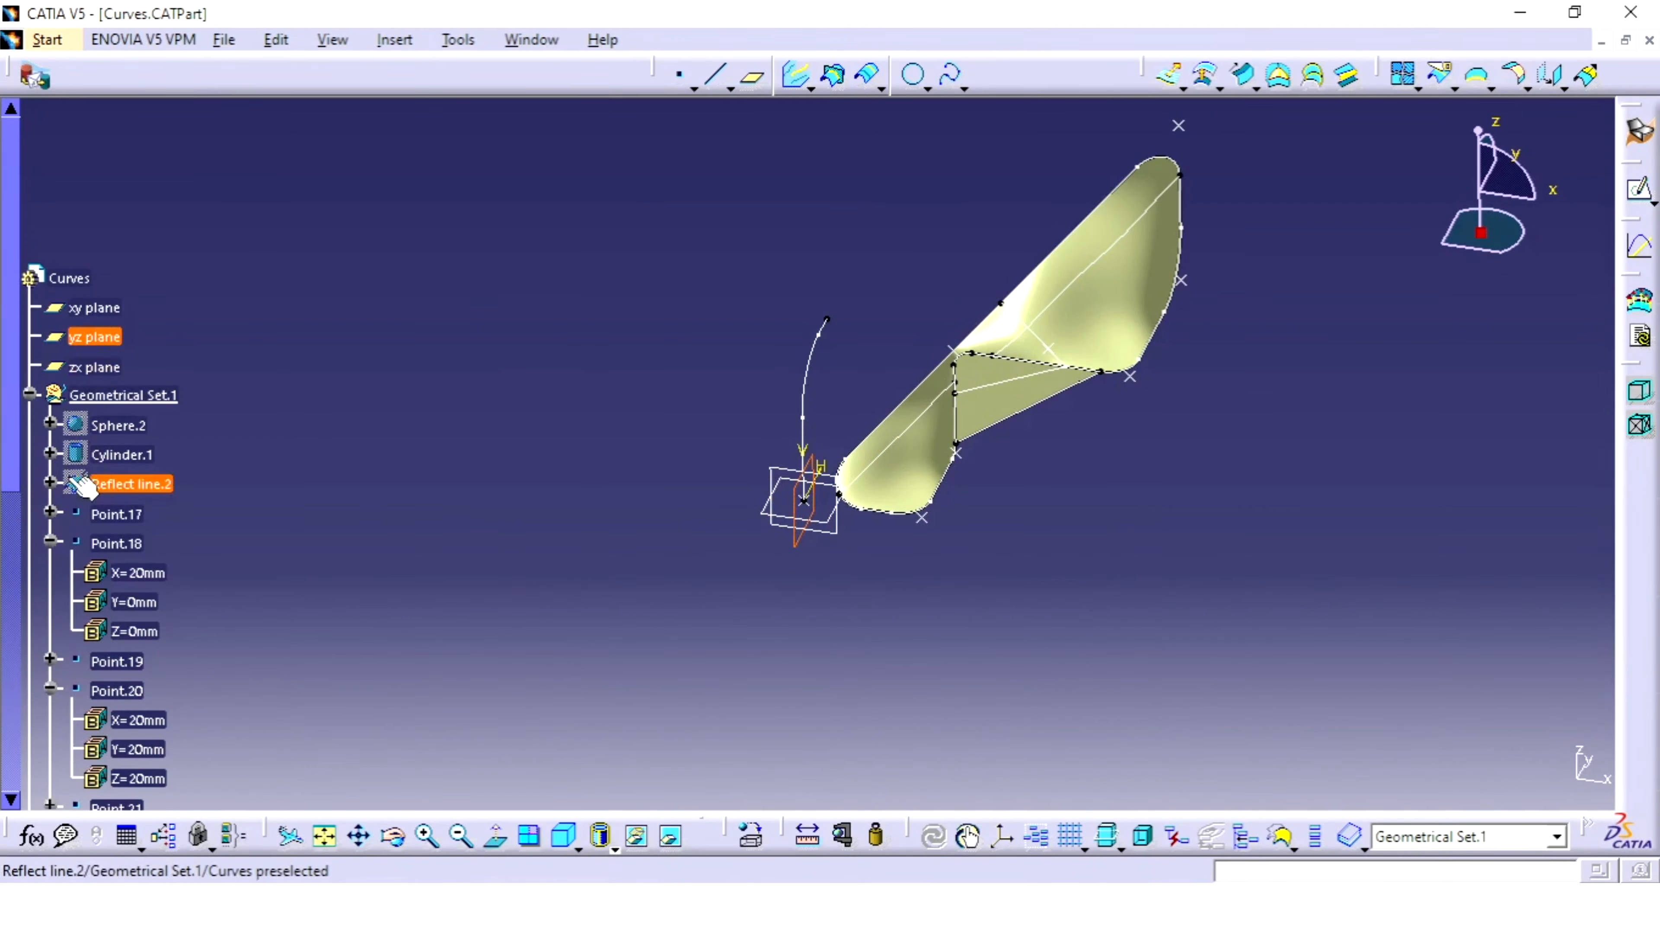
pyautogui.click(95, 367)
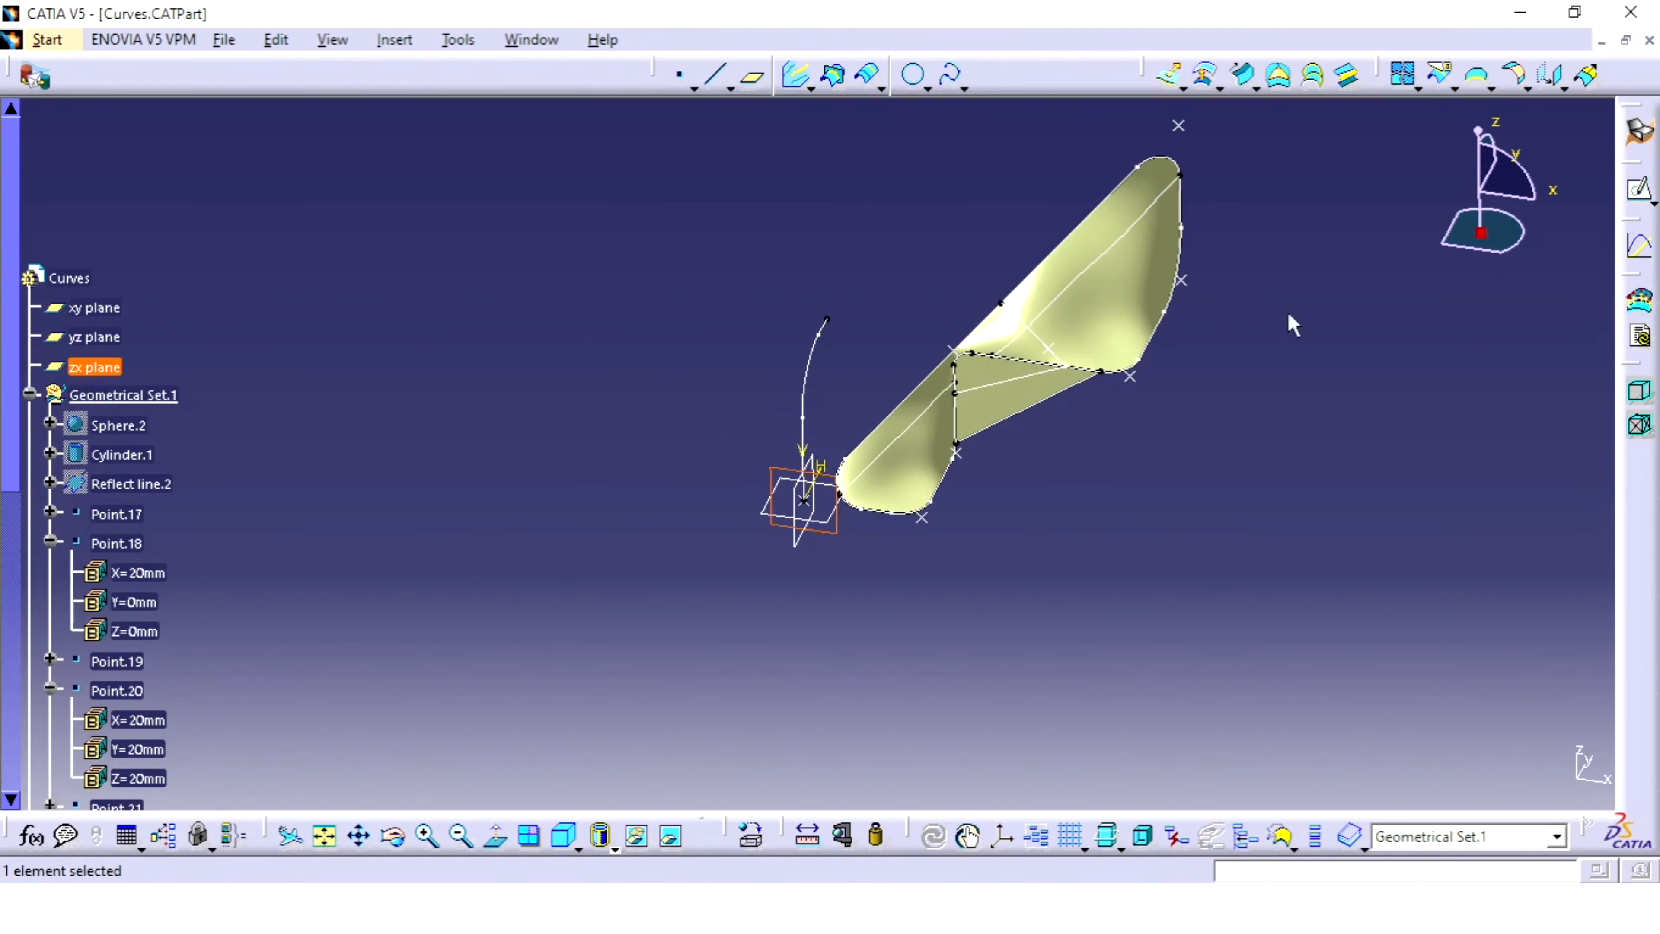
pyautogui.click(1642, 193)
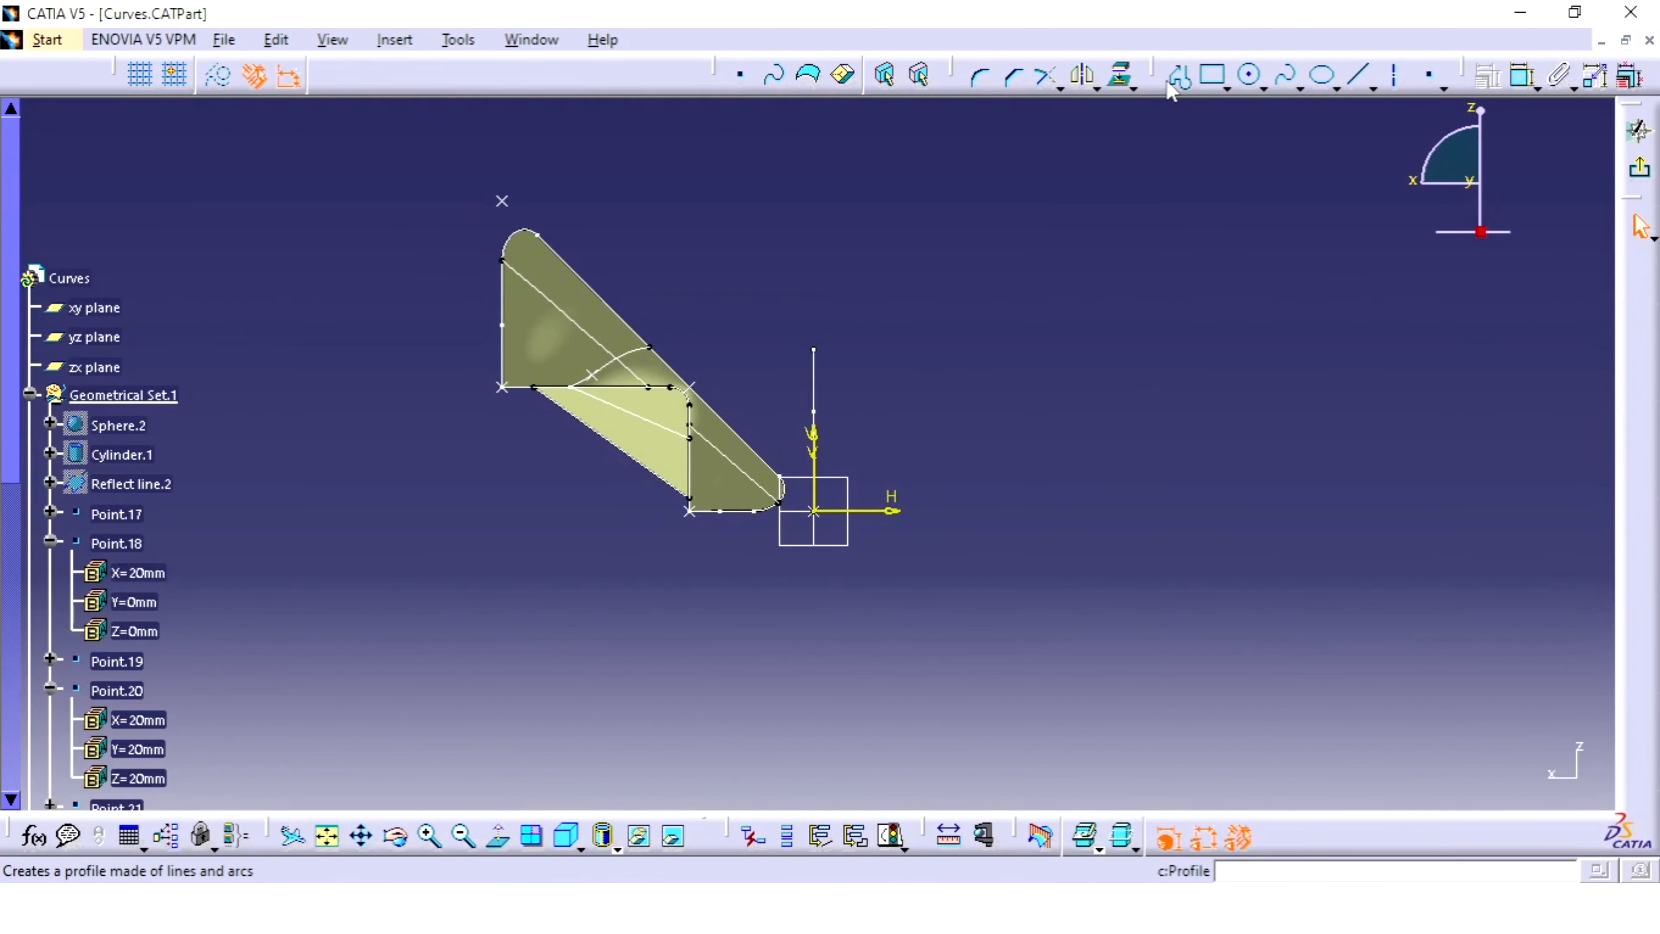
pyautogui.click(1170, 82)
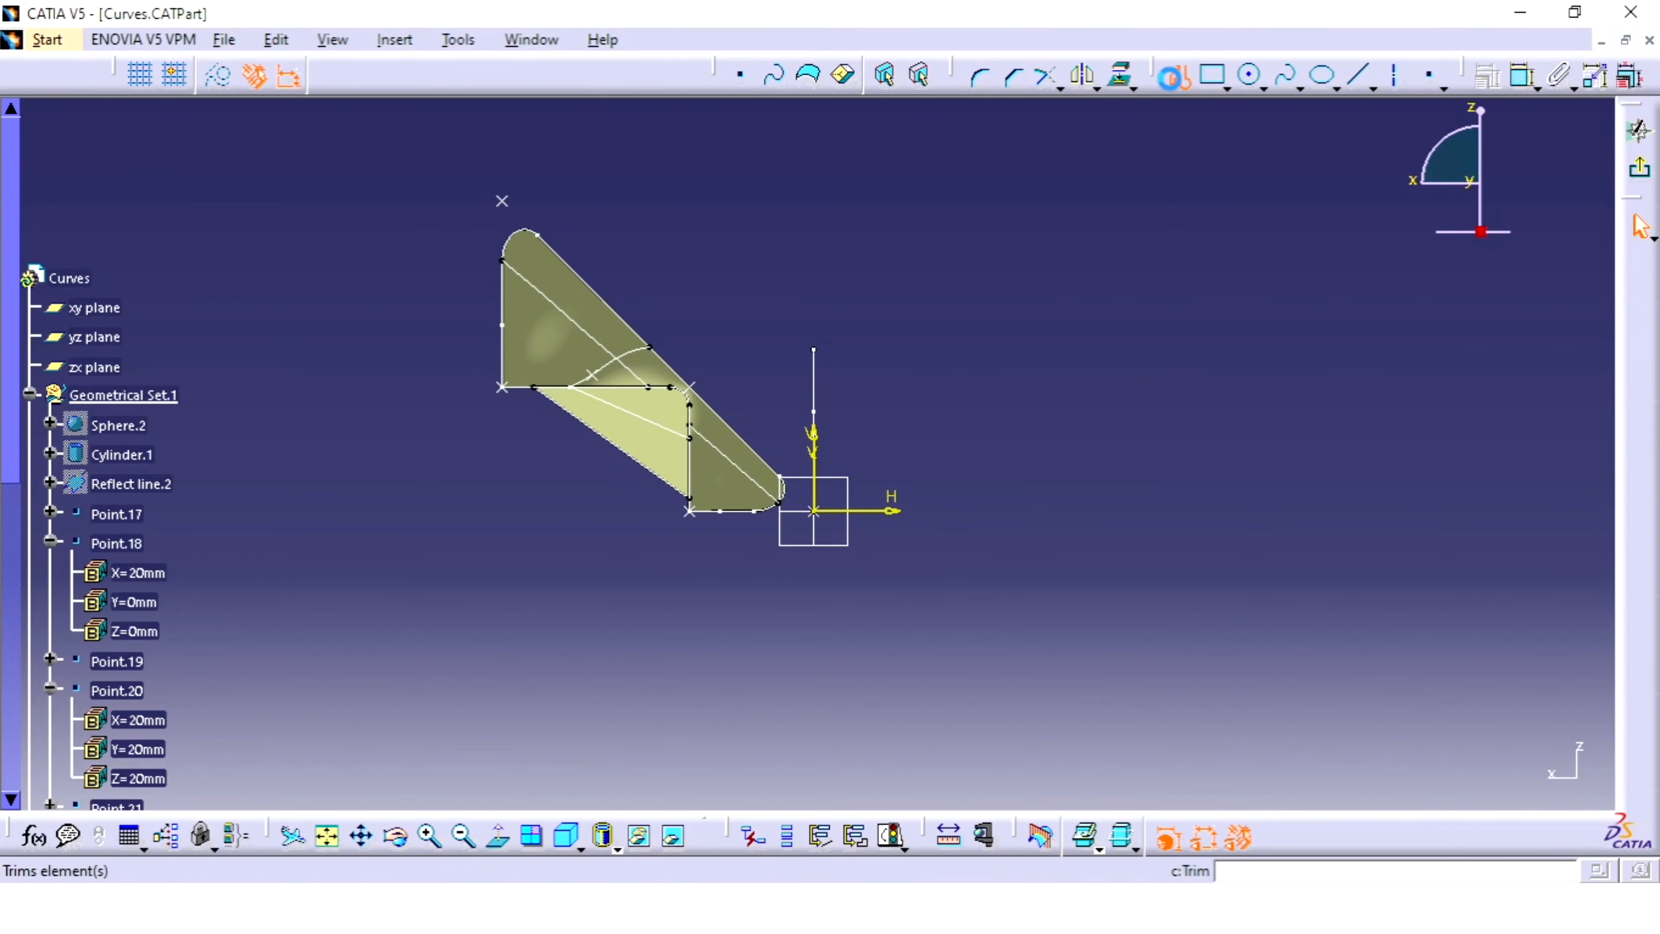
pyautogui.click(825, 510)
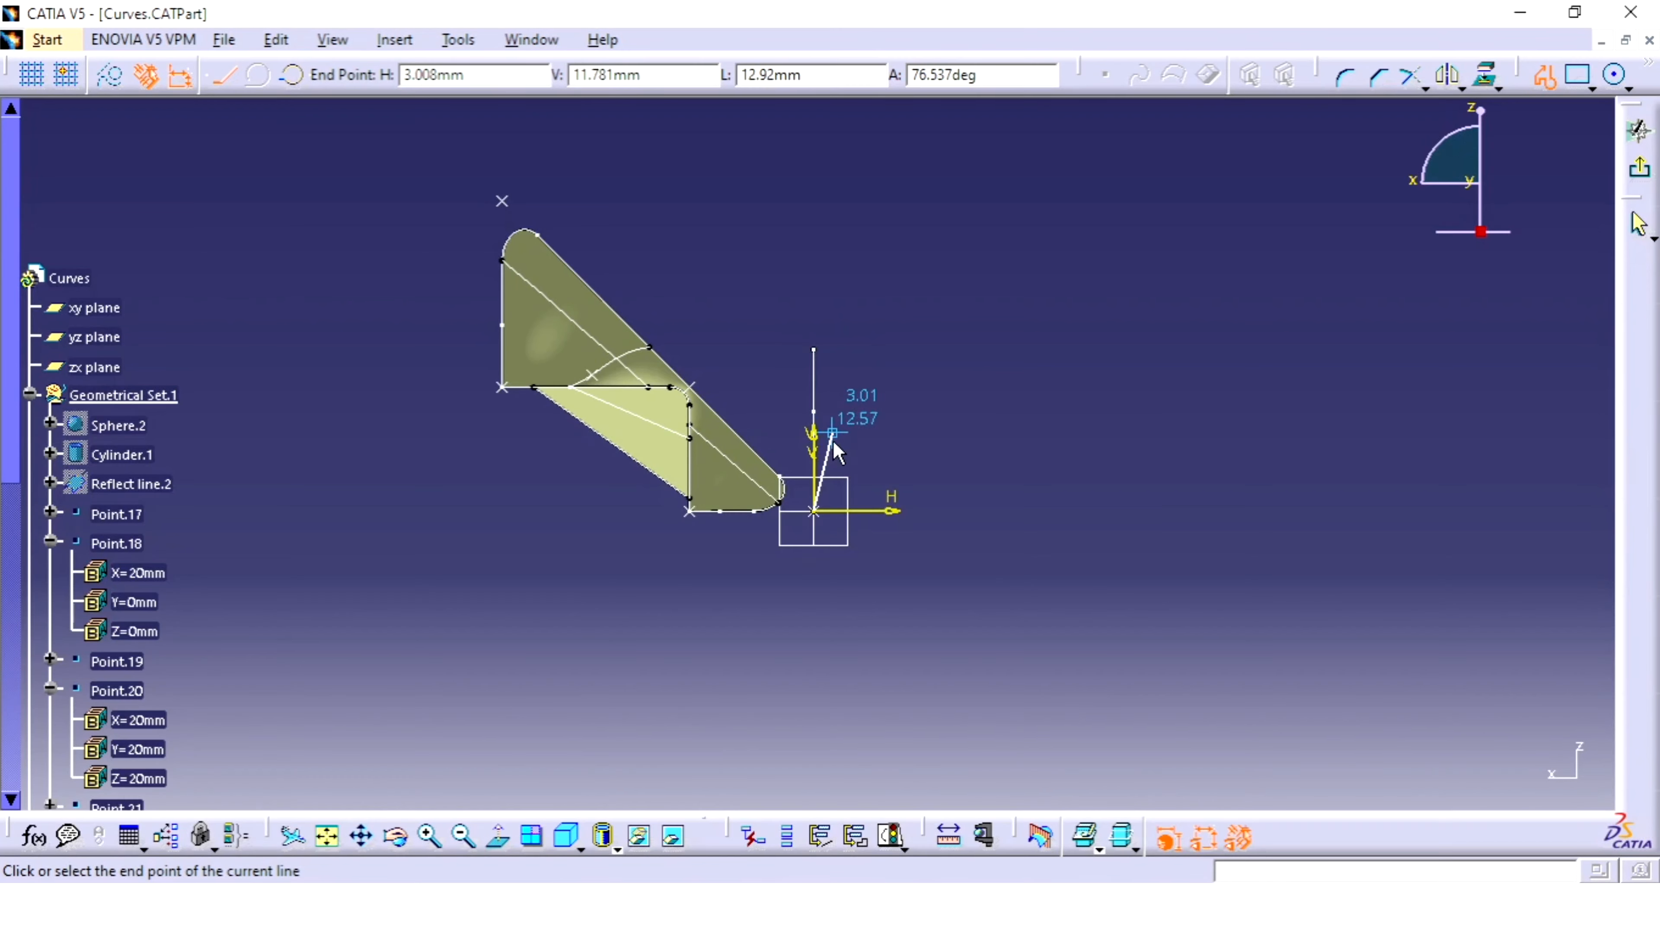
pyautogui.click(879, 351)
pyautogui.press('Escape')
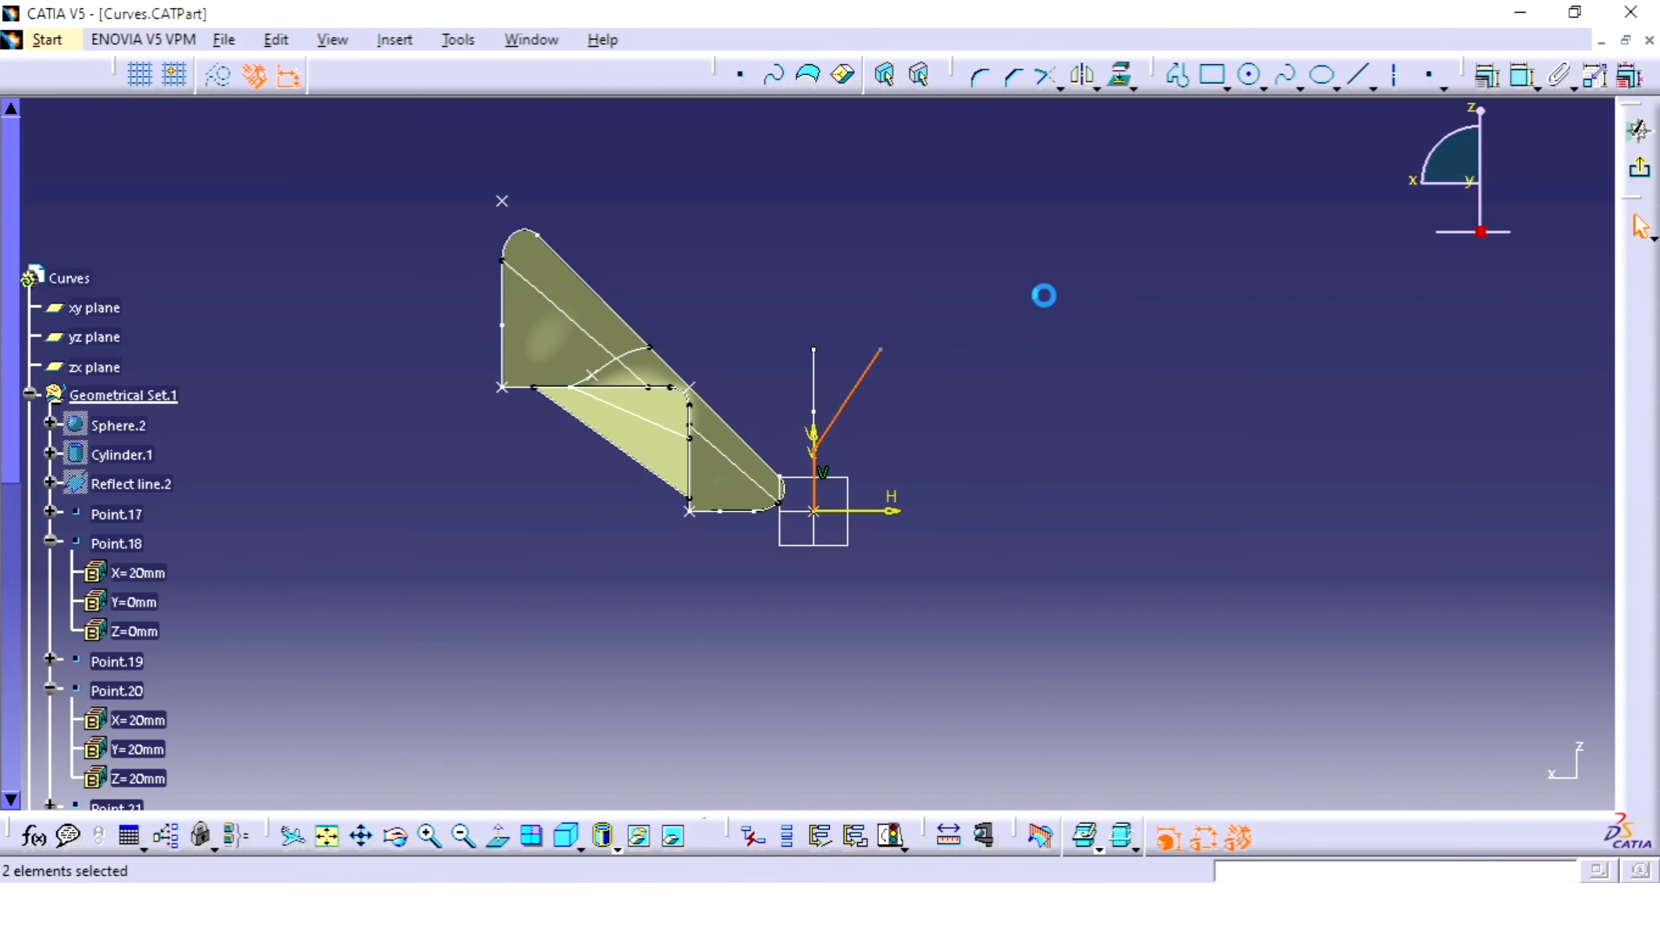
pyautogui.press('Escape')
# - Dimension the slanted line's free endpoint 25 mm above the horizontal axis
pyautogui.click(1522, 76)
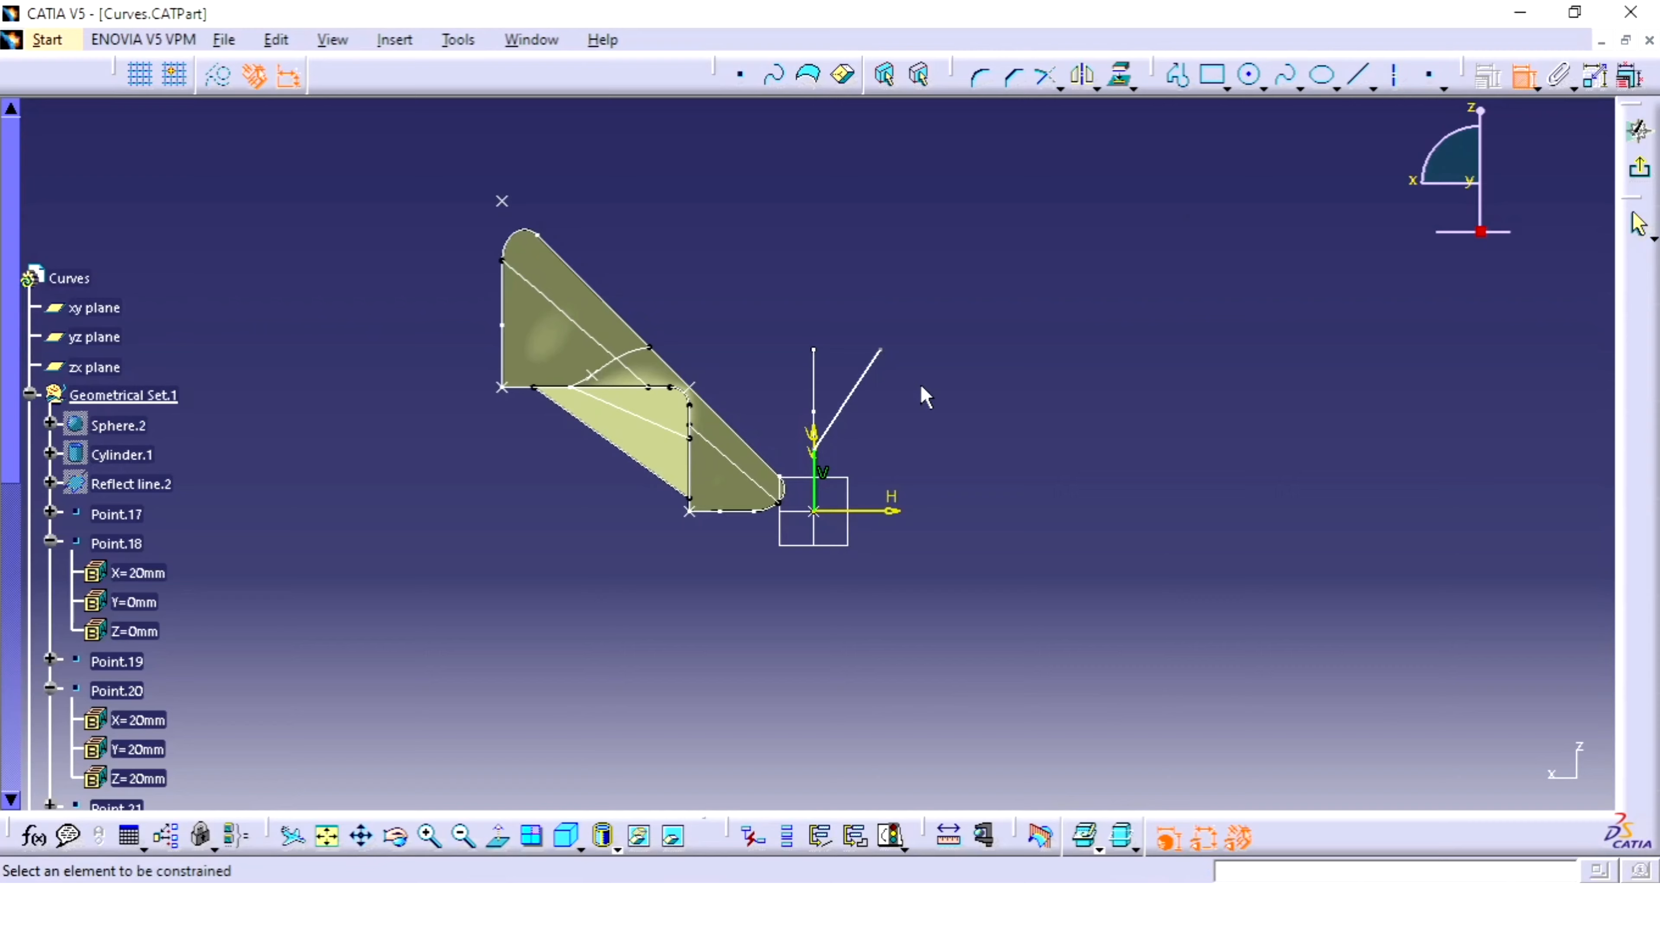
pyautogui.click(879, 351)
pyautogui.click(884, 498)
pyautogui.click(950, 444)
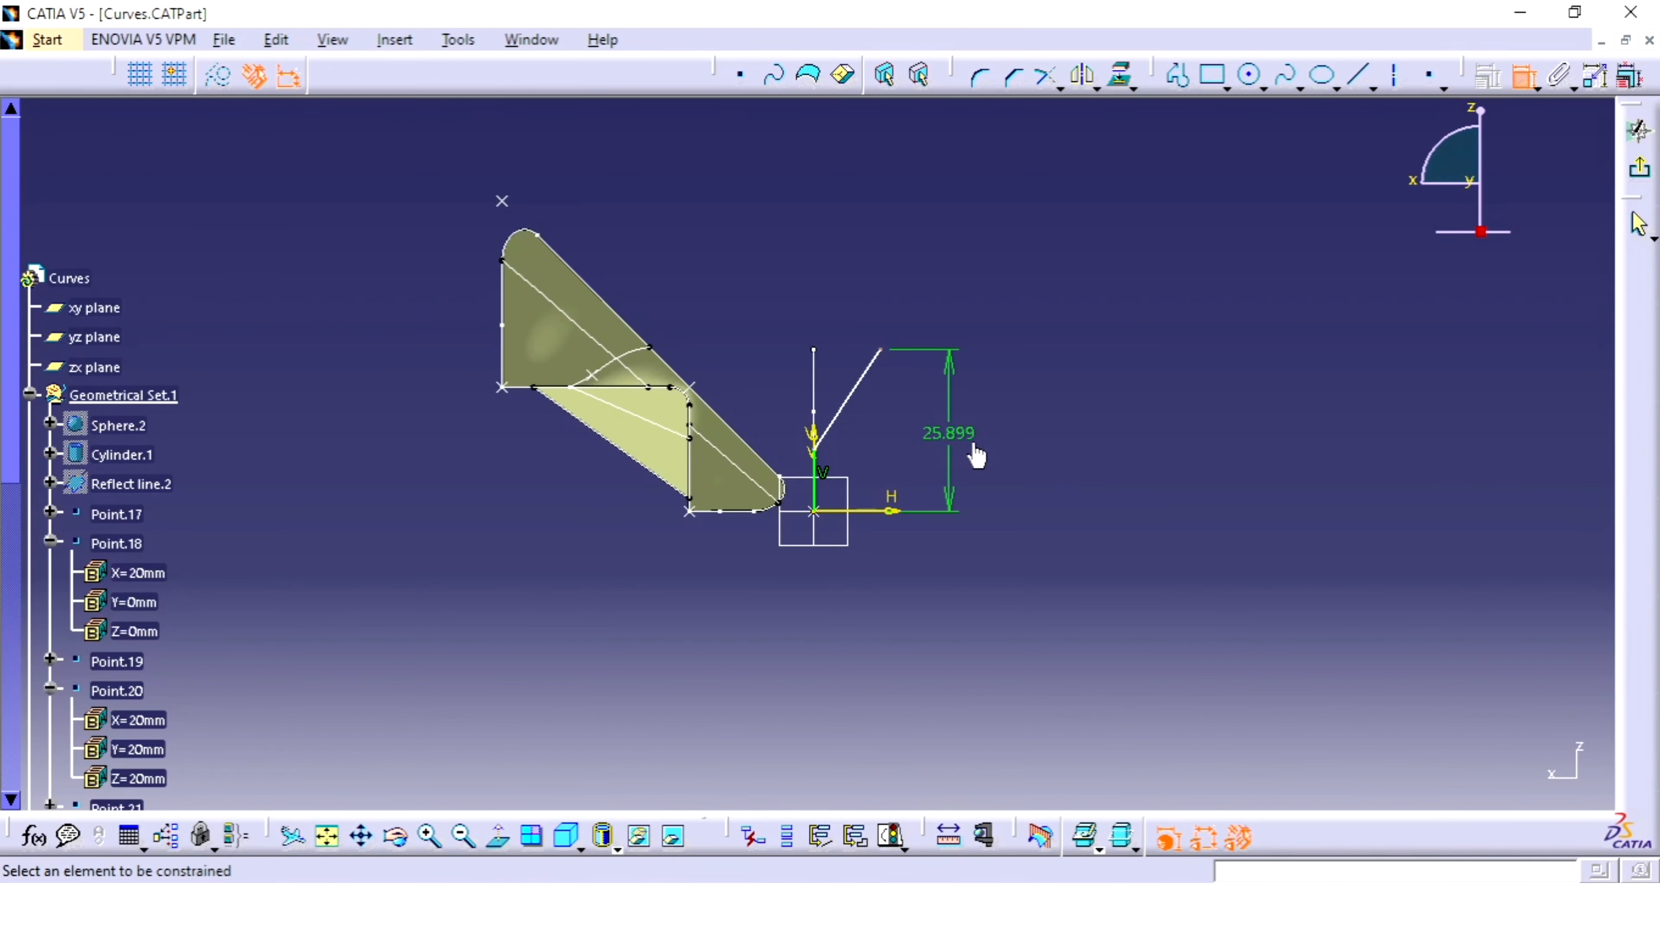
pyautogui.doubleClick(954, 436)
pyautogui.write('24')
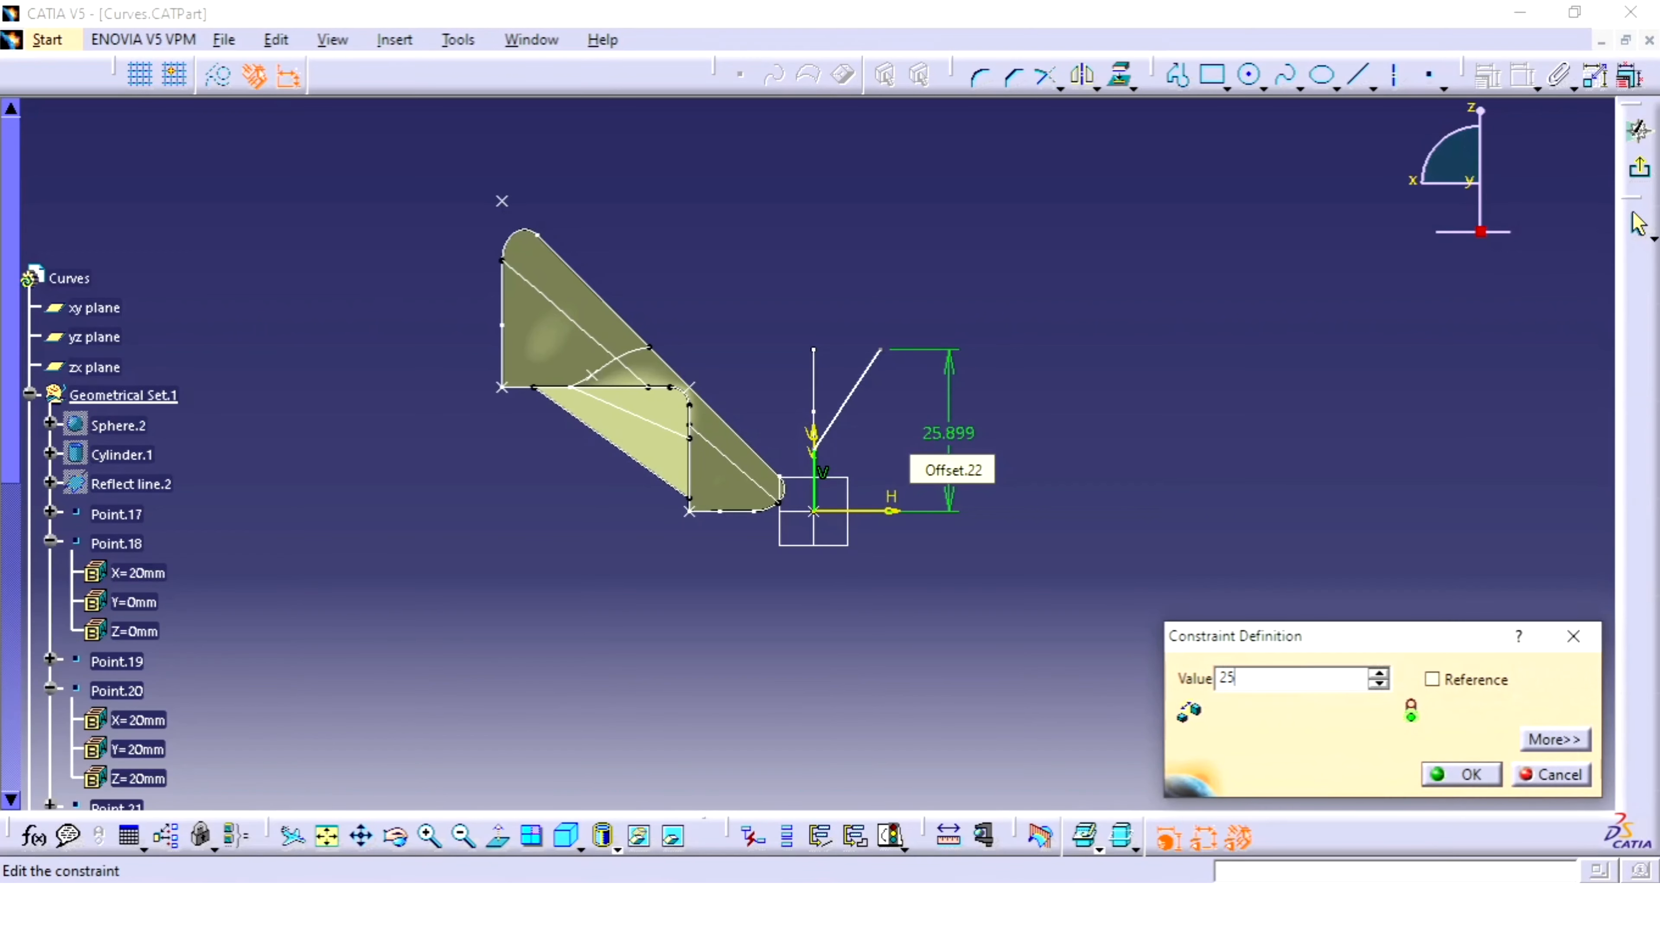
pyautogui.press('Return')
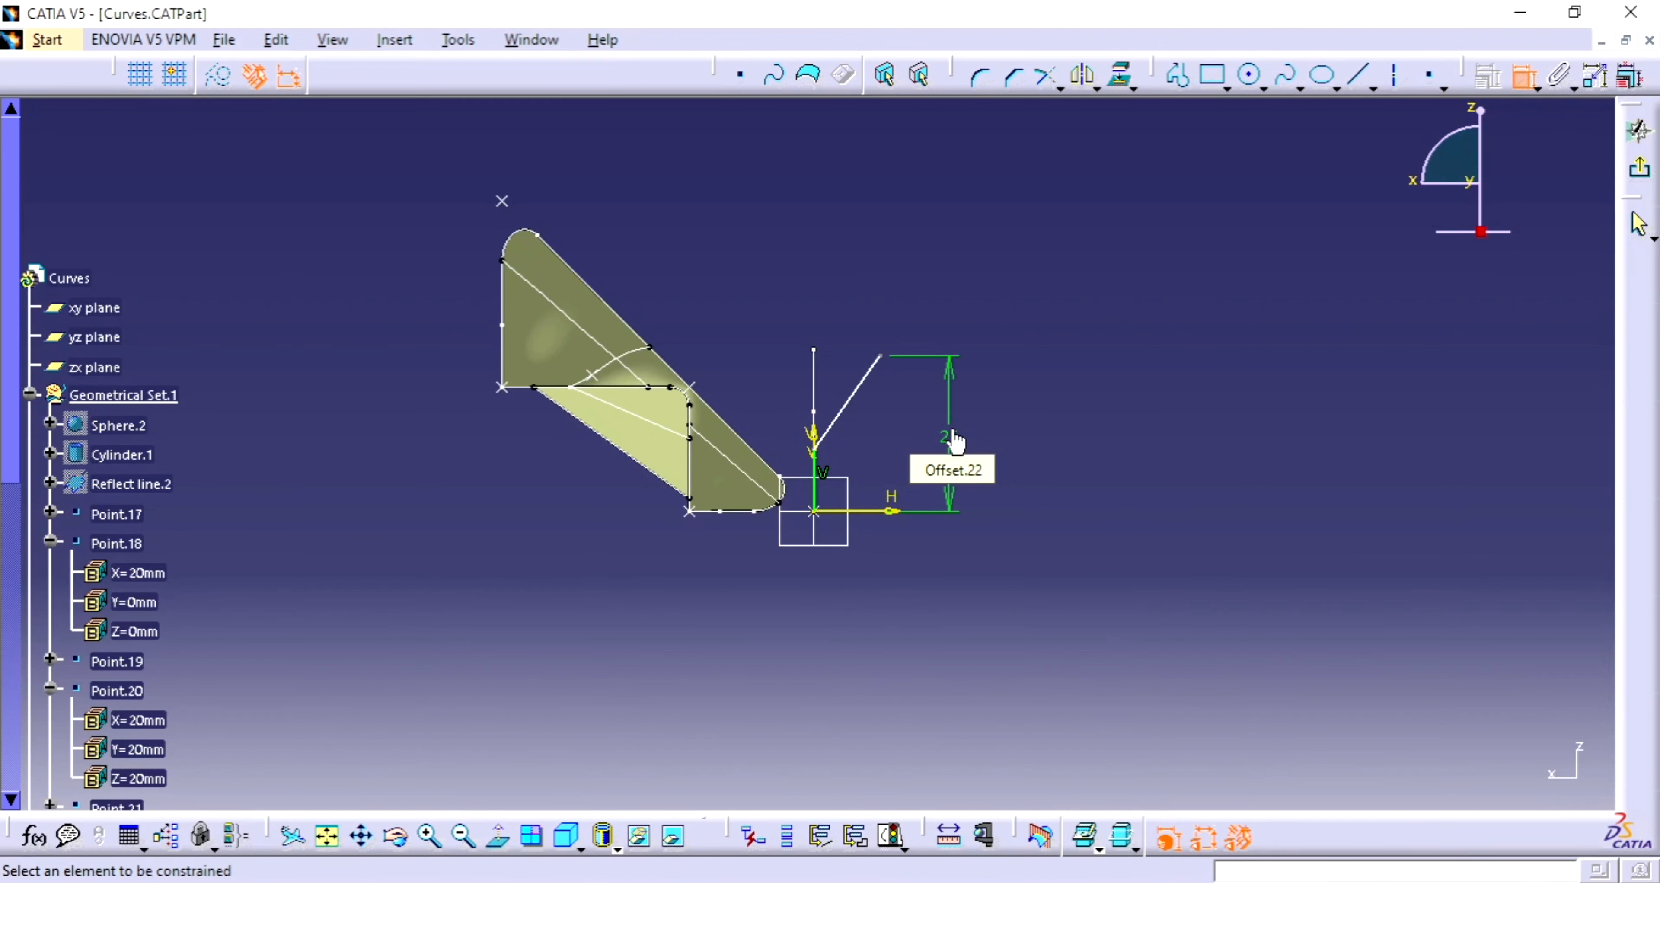
# - Dimension the slanted line's free endpoint 10 mm horizontally from the vertical line
pyautogui.click(880, 356)
pyautogui.click(815, 483)
pyautogui.click(817, 295)
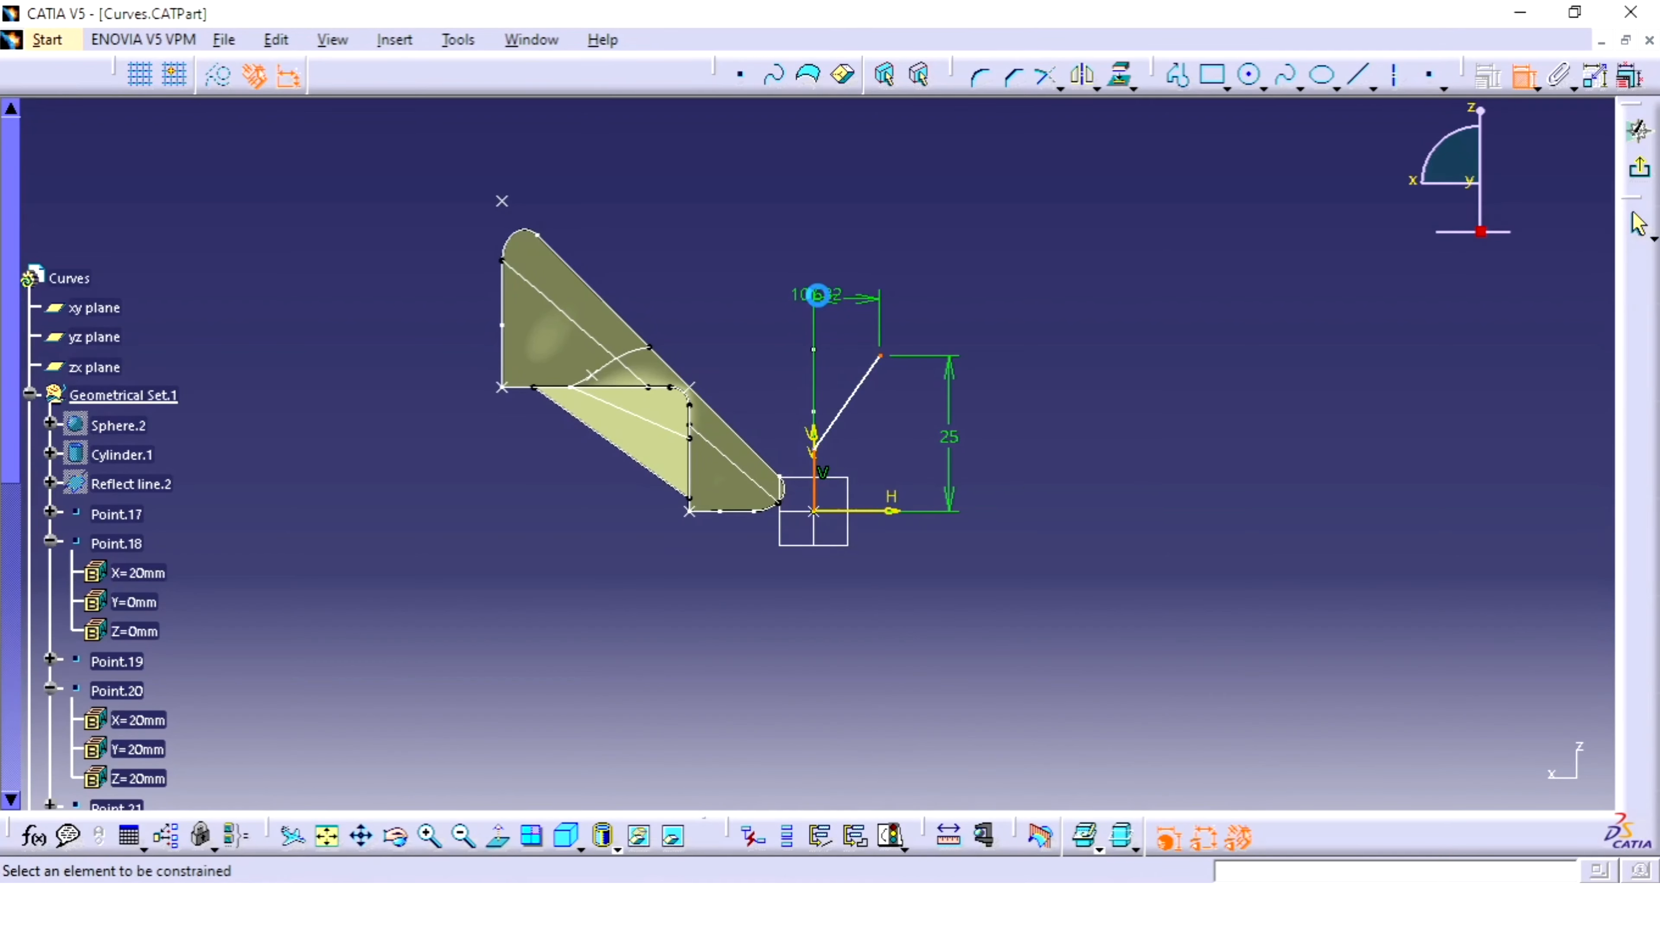
pyautogui.doubleClick(819, 298)
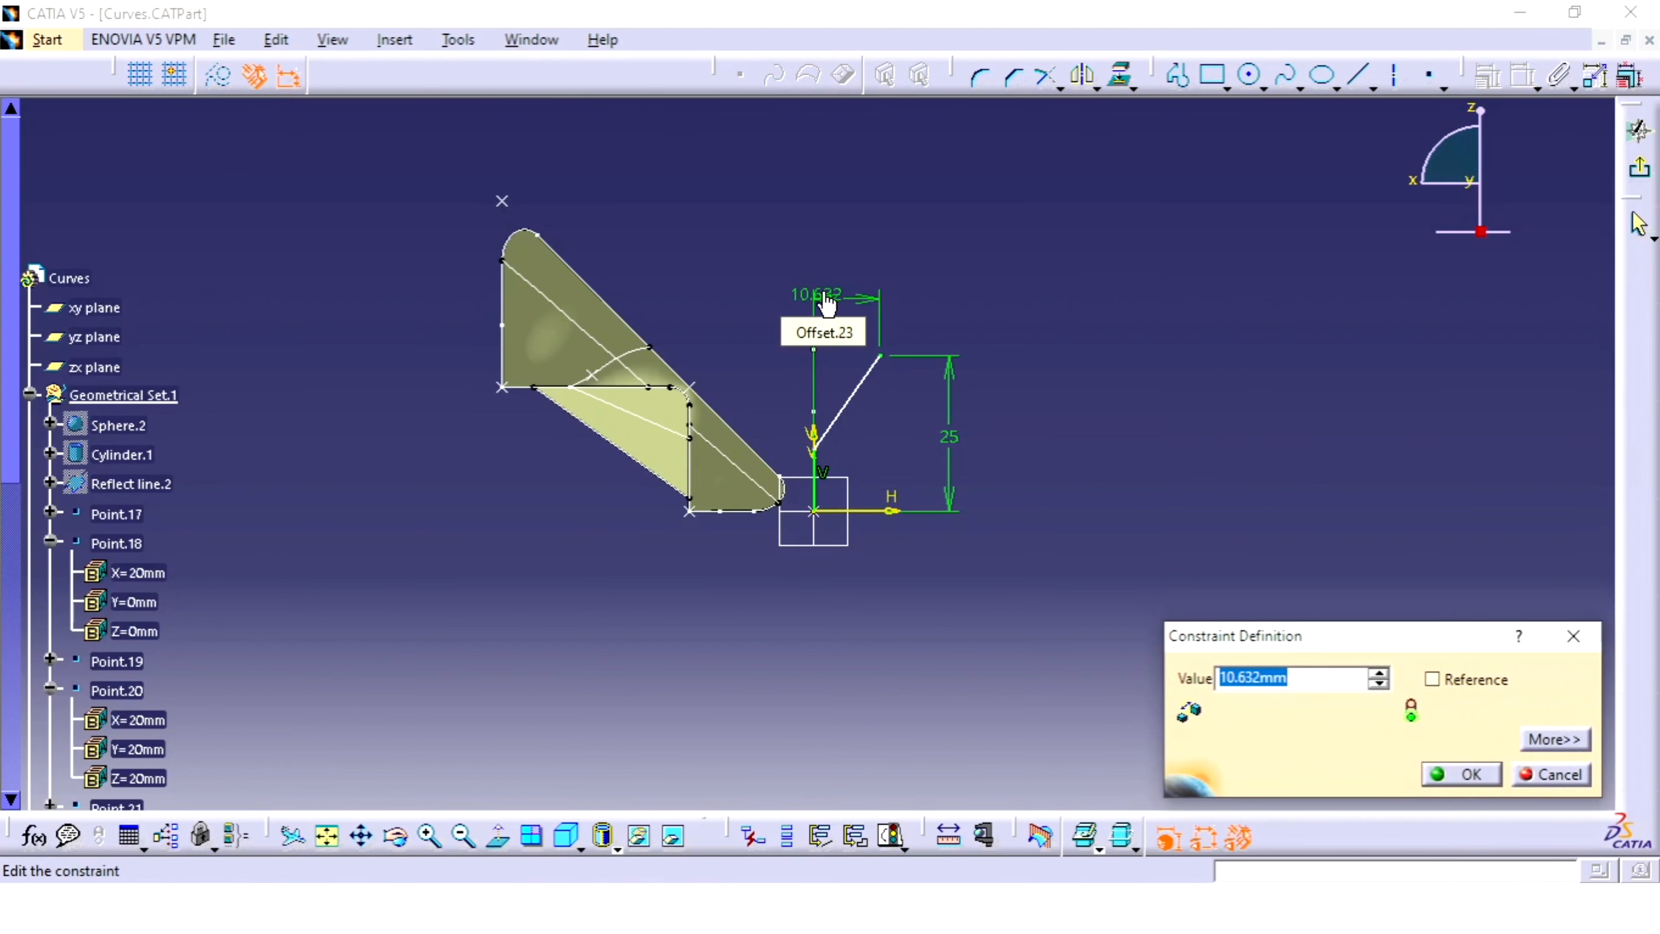
pyautogui.write('10')
pyautogui.press('Return')
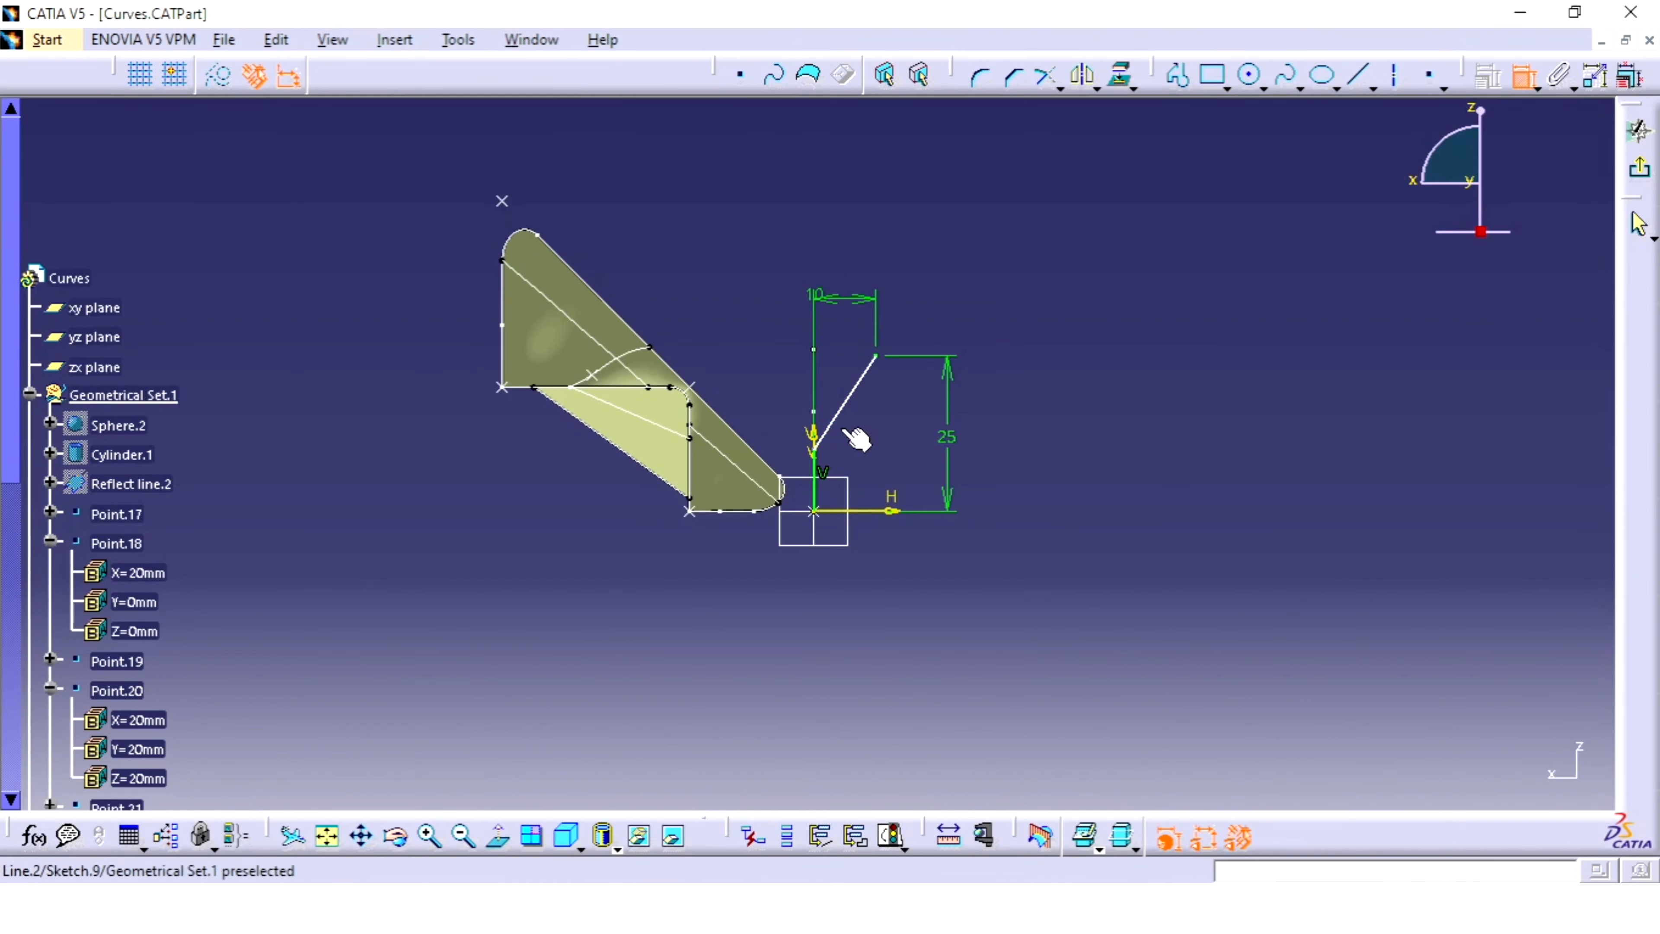
# - Dimension the vertical line's length to 10 mm
pyautogui.click(815, 482)
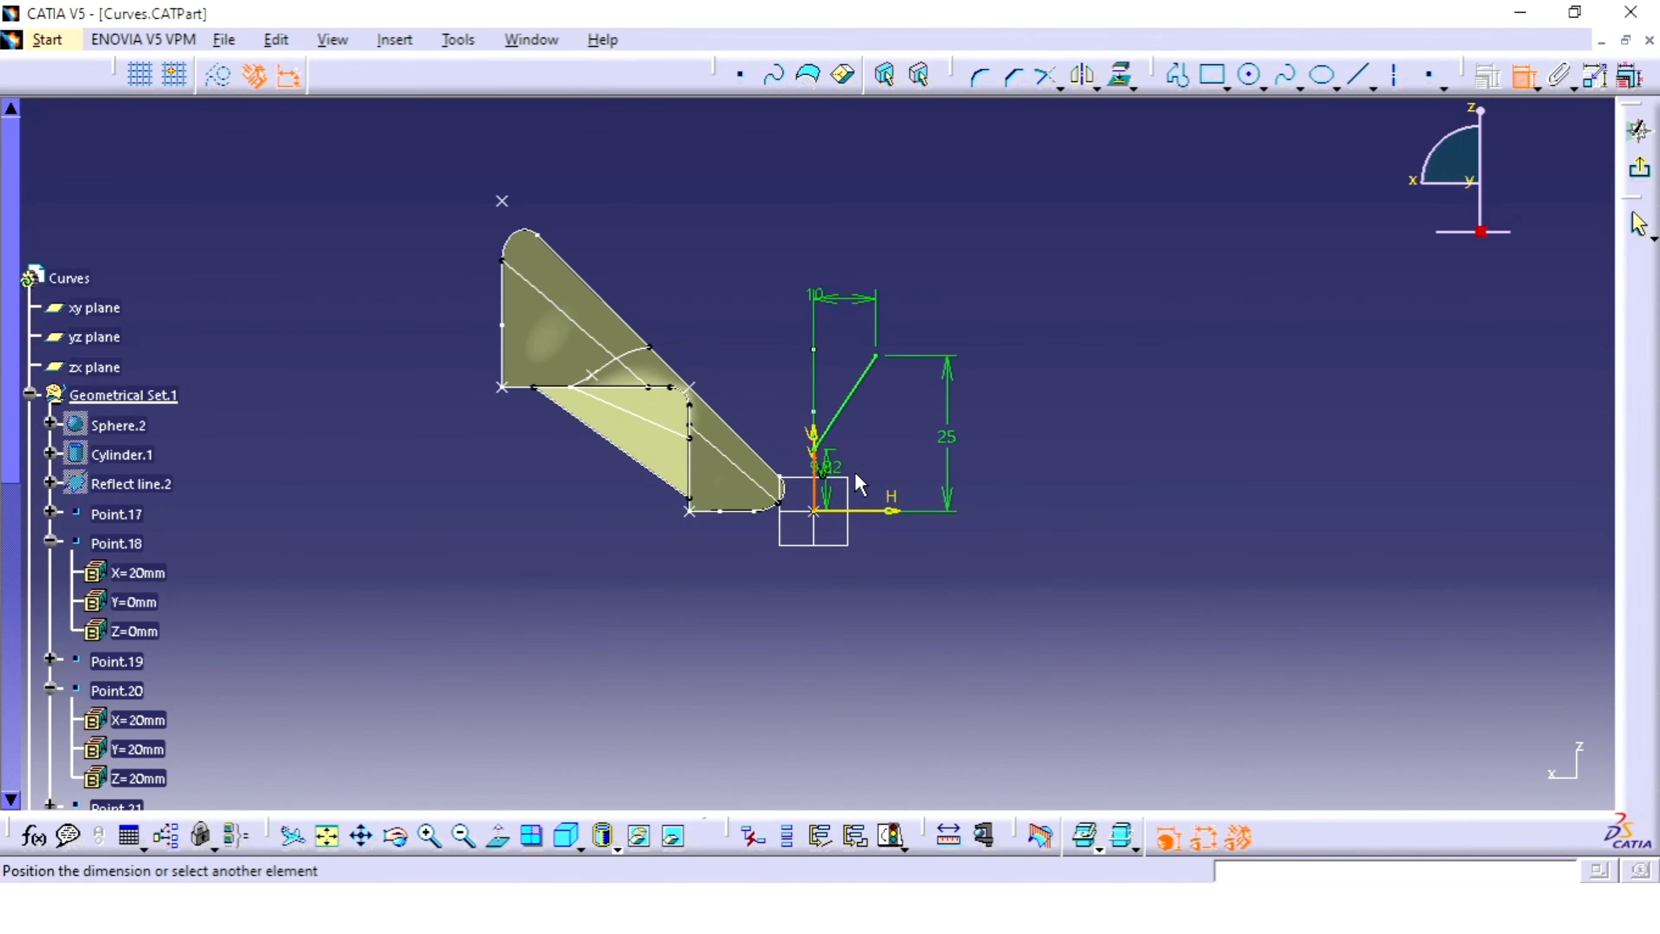
pyautogui.click(912, 469)
pyautogui.doubleClick(876, 463)
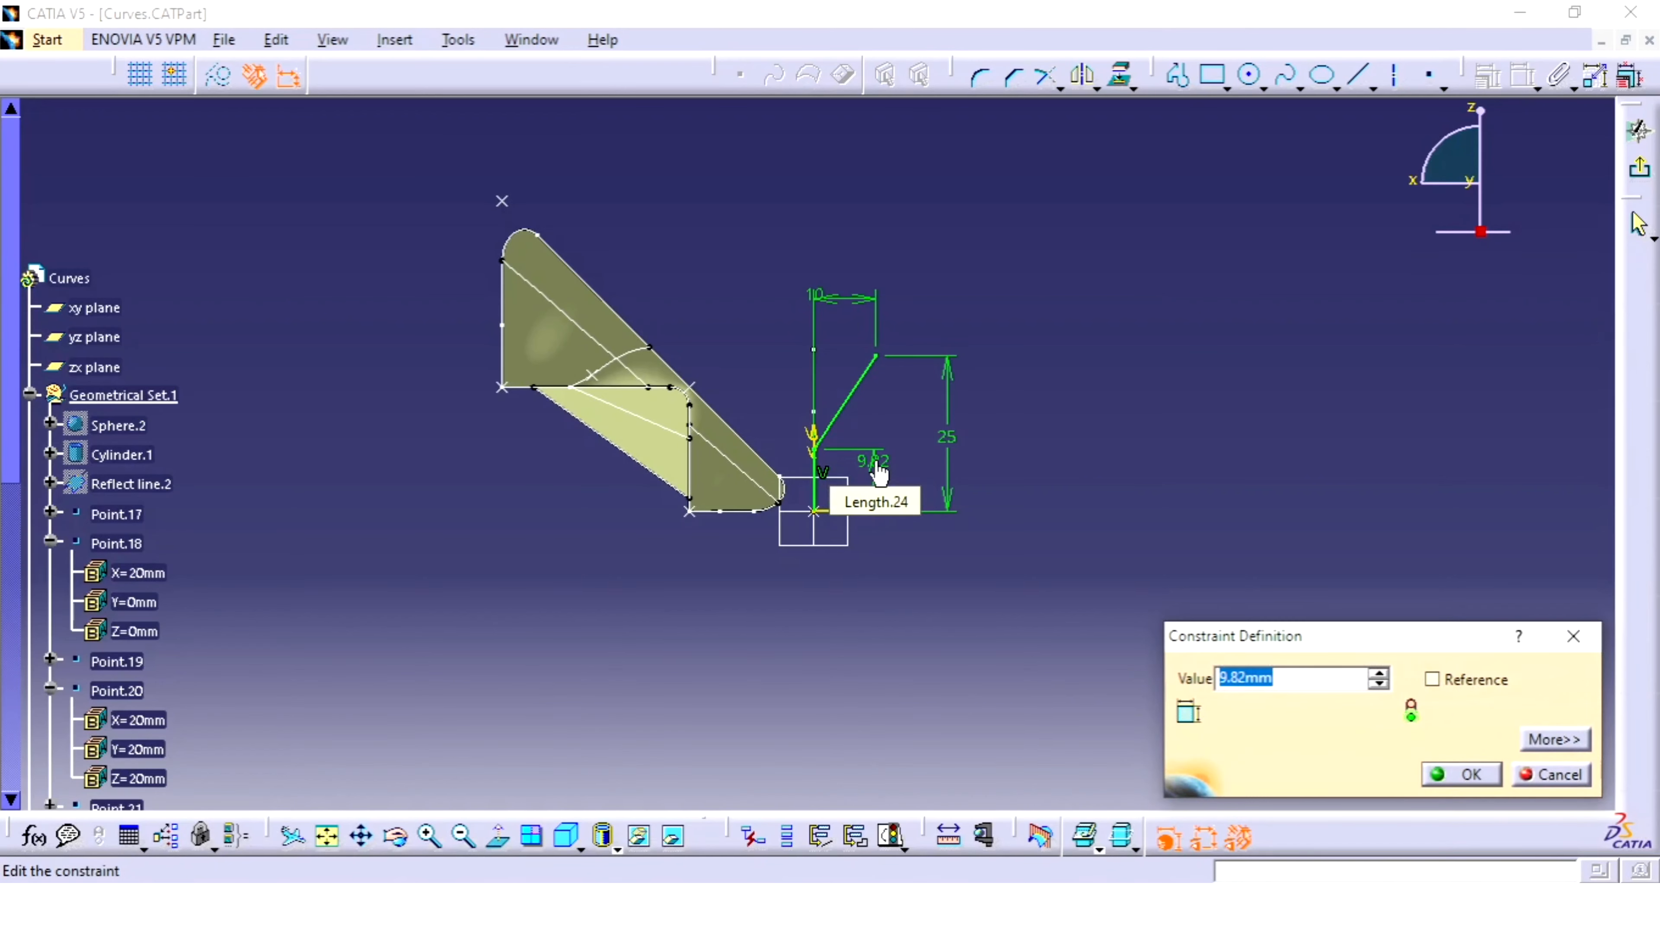
pyautogui.write('10')
pyautogui.press('Return')
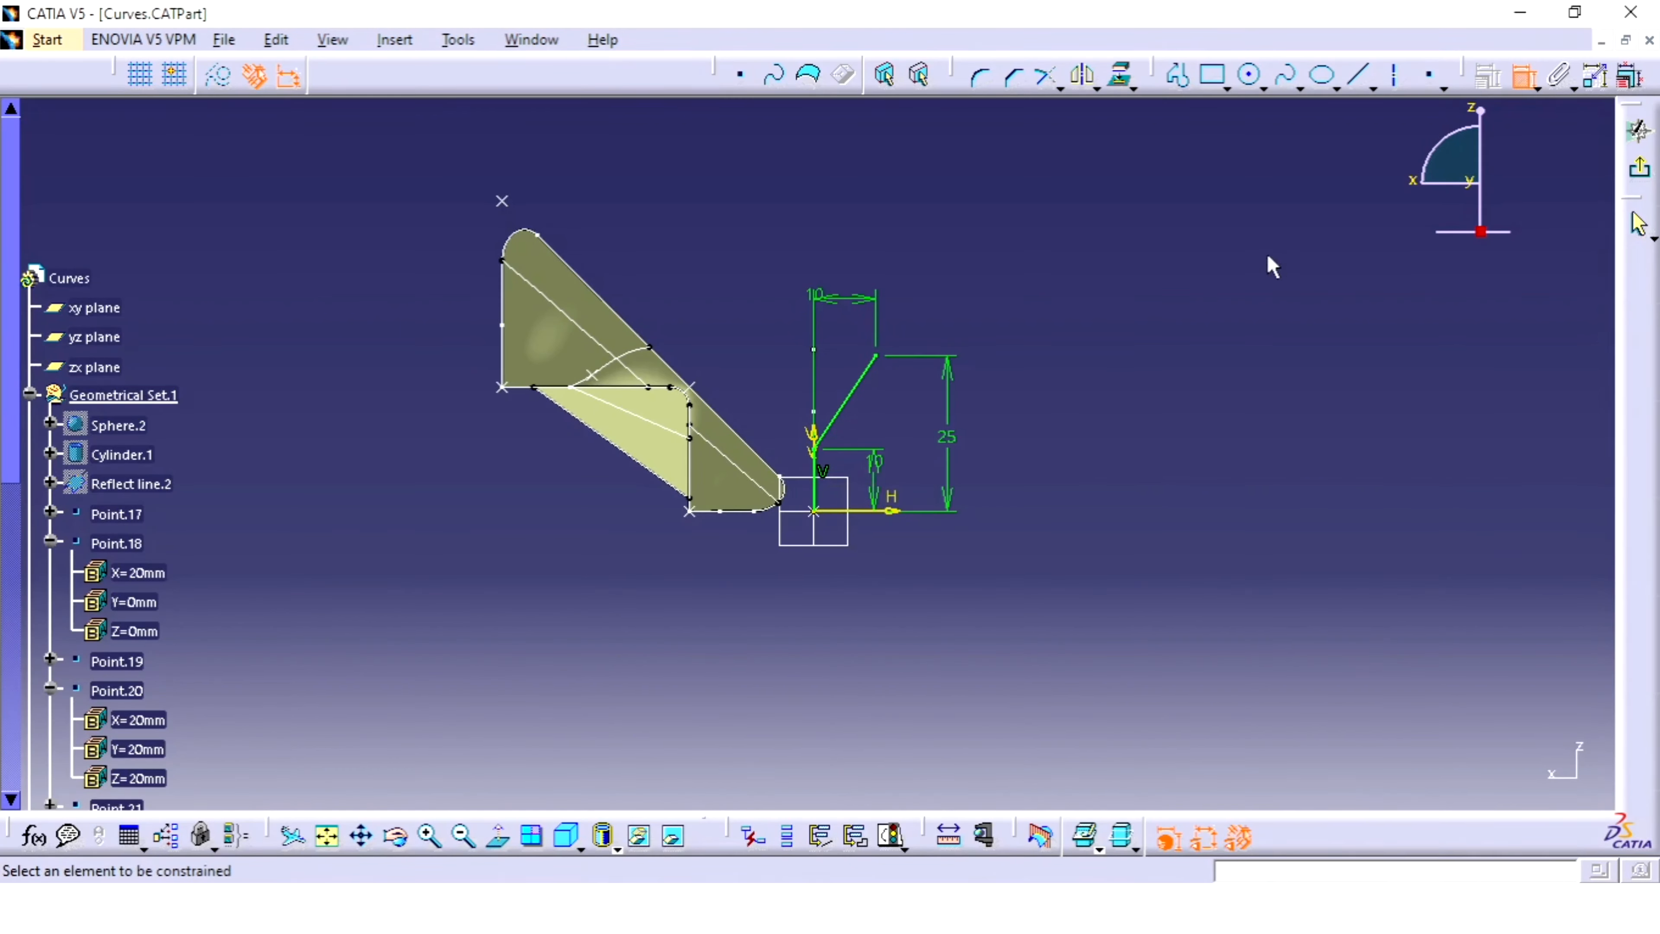
# - Round the corner between the slanted and vertical lines, converting the vertical line's length constraint into a distance
pyautogui.click(979, 77)
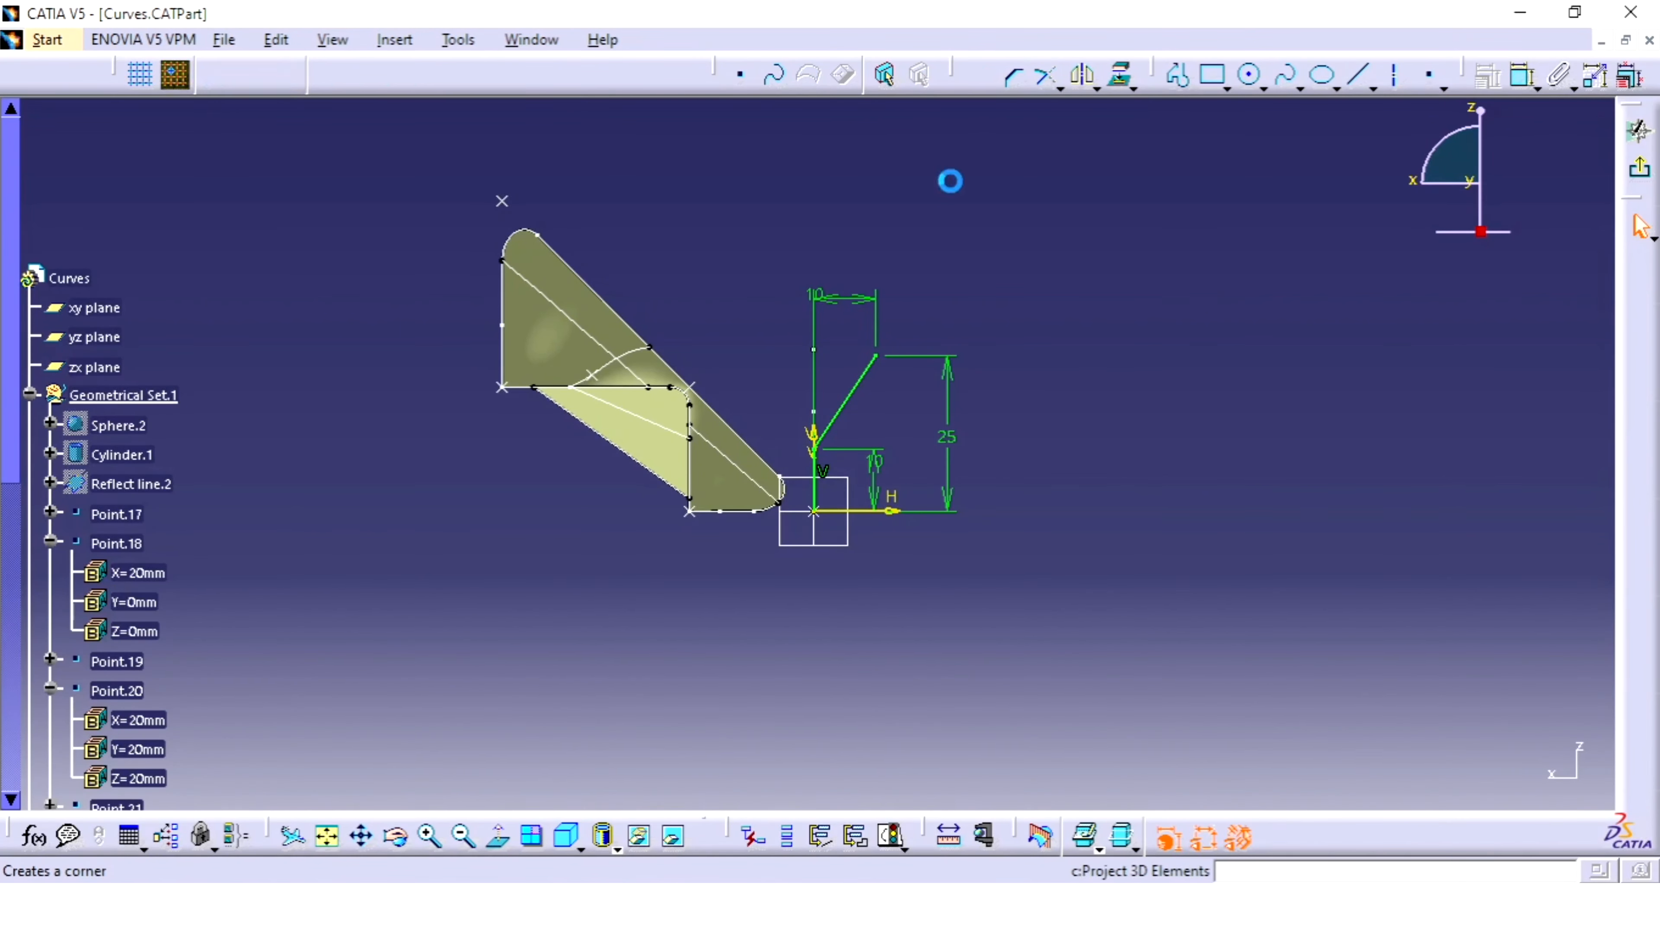
pyautogui.click(837, 410)
pyautogui.click(813, 472)
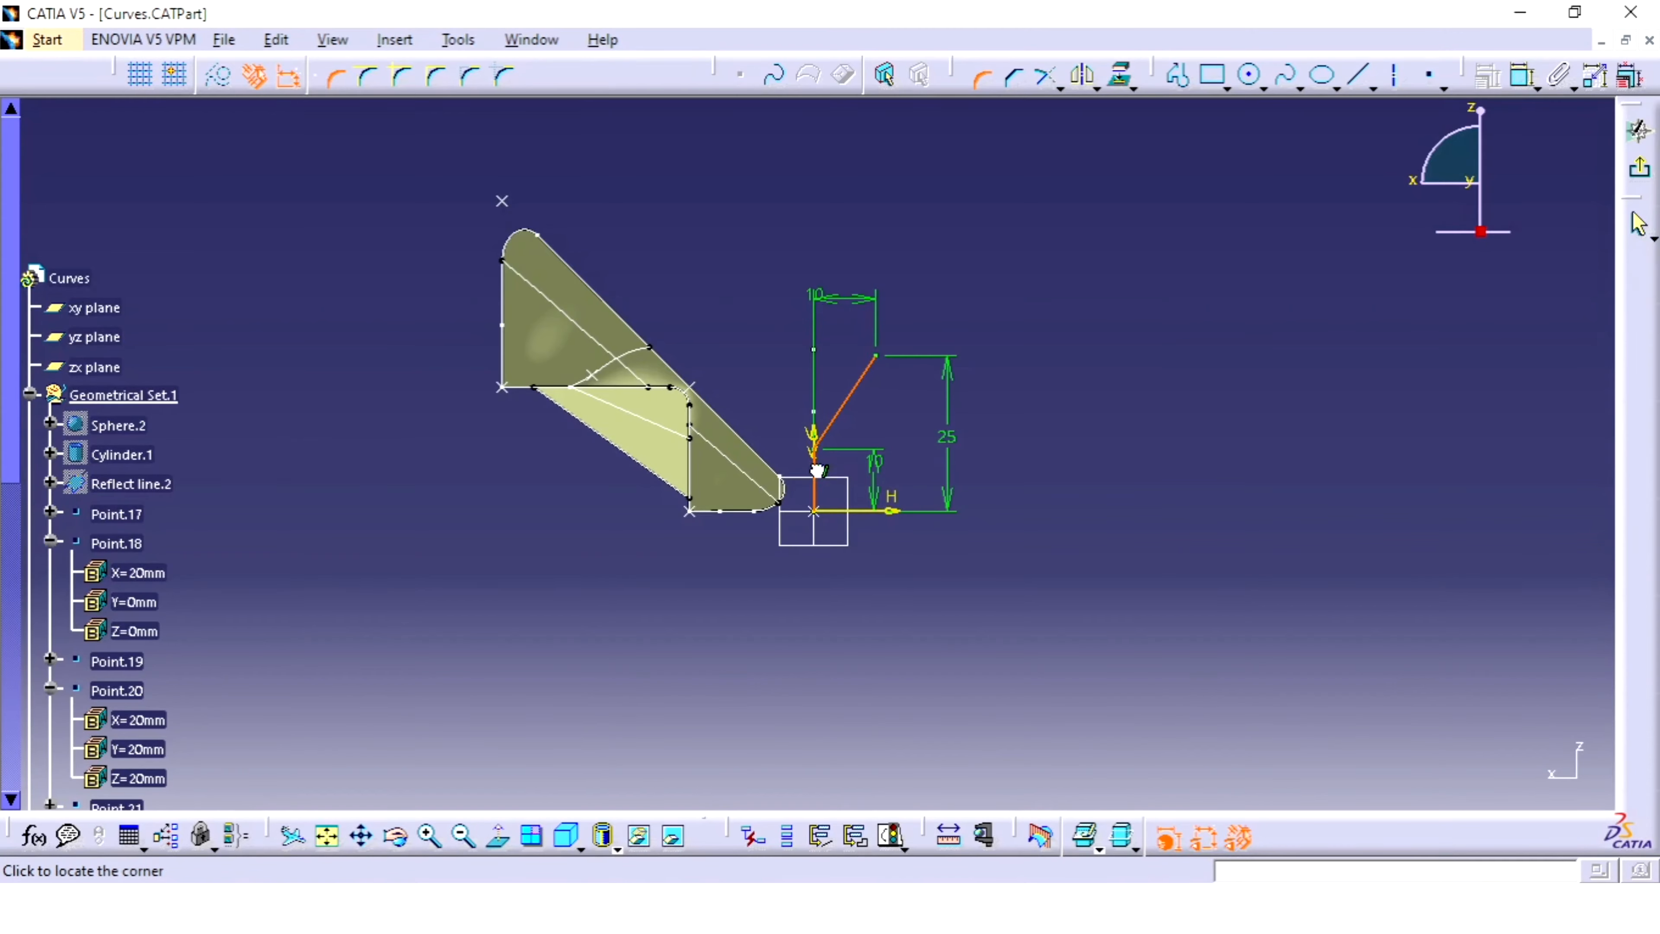
pyautogui.click(830, 462)
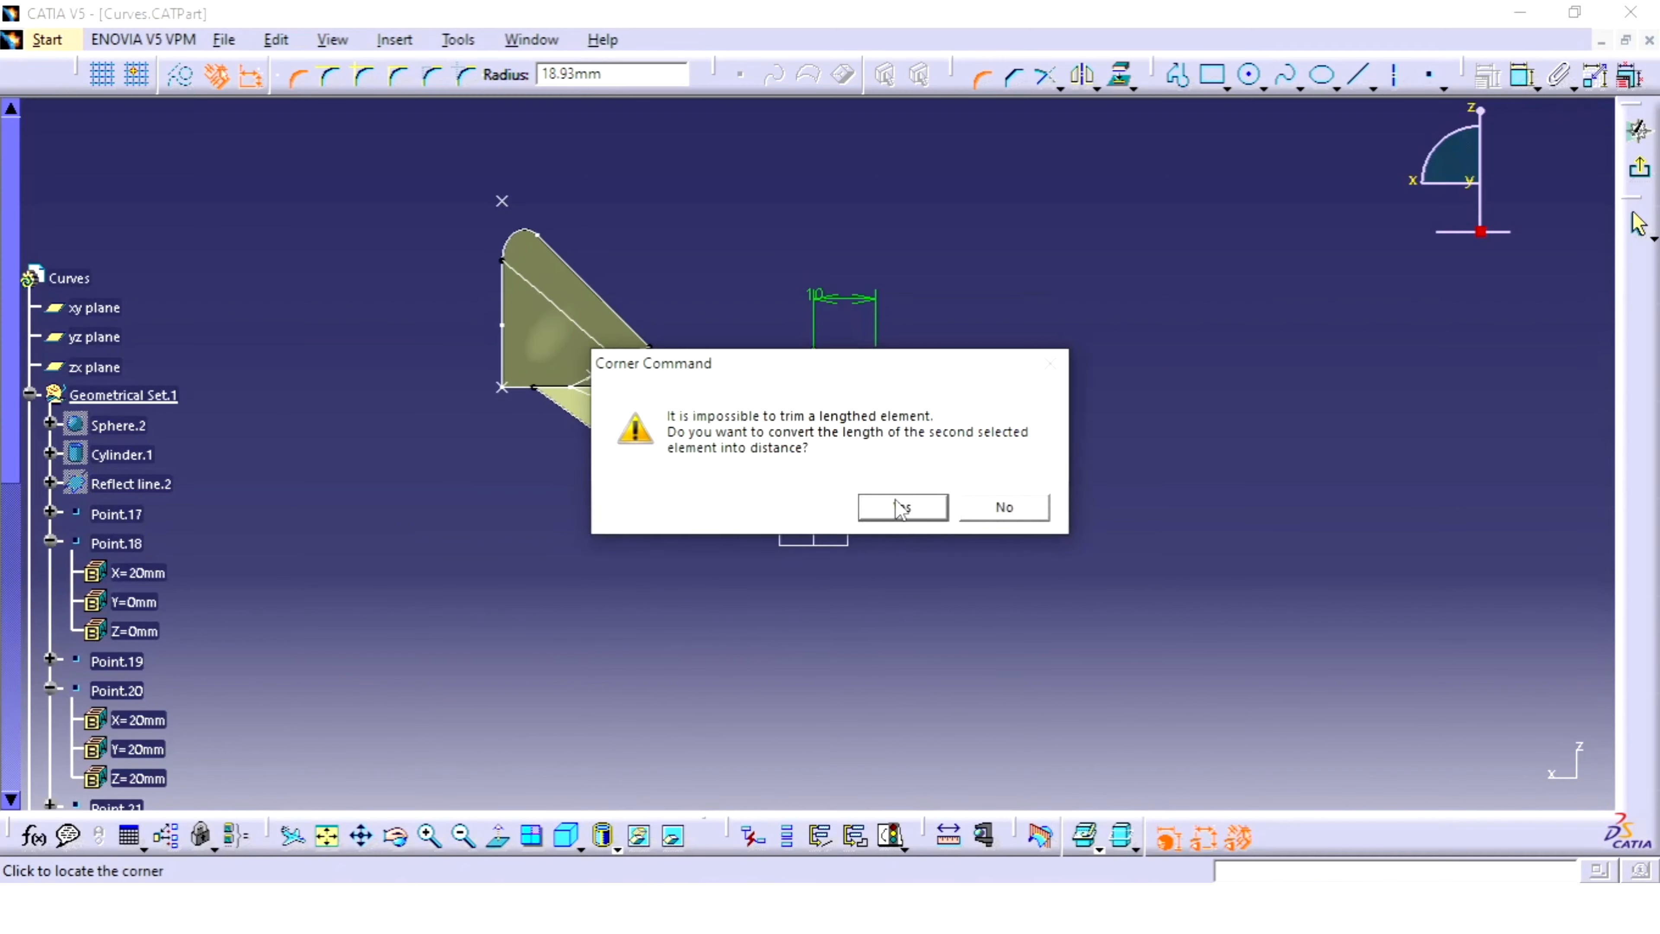
pyautogui.click(901, 511)
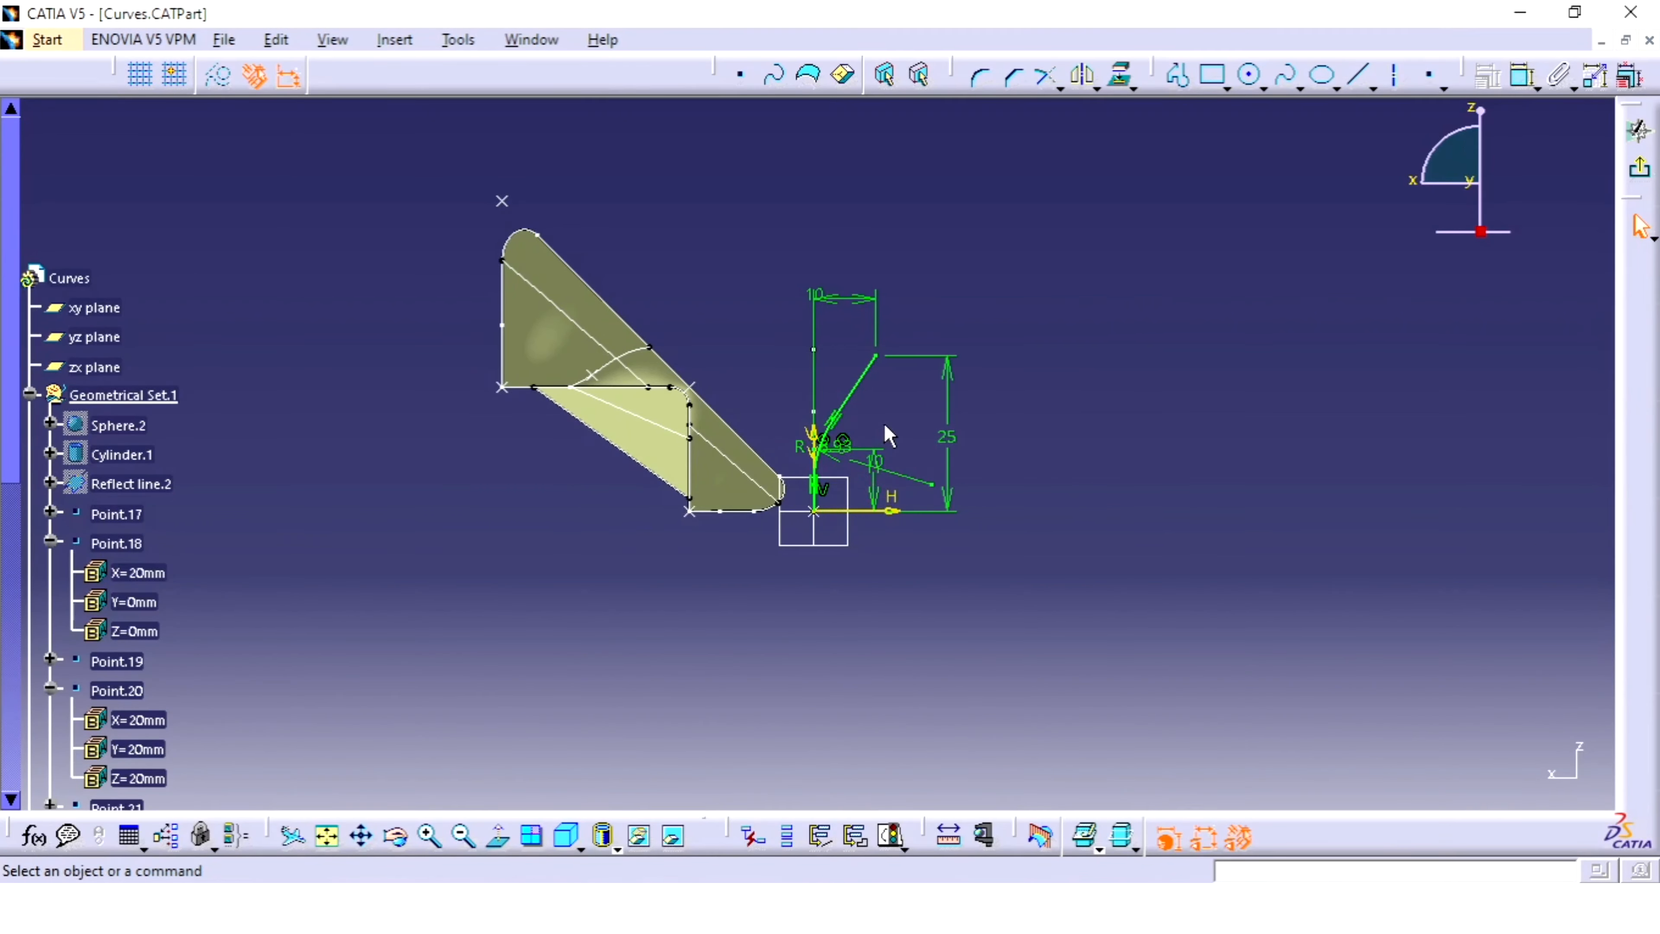
# - Set the corner's radius to 20 mm and exit the sketch
pyautogui.doubleClick(903, 482)
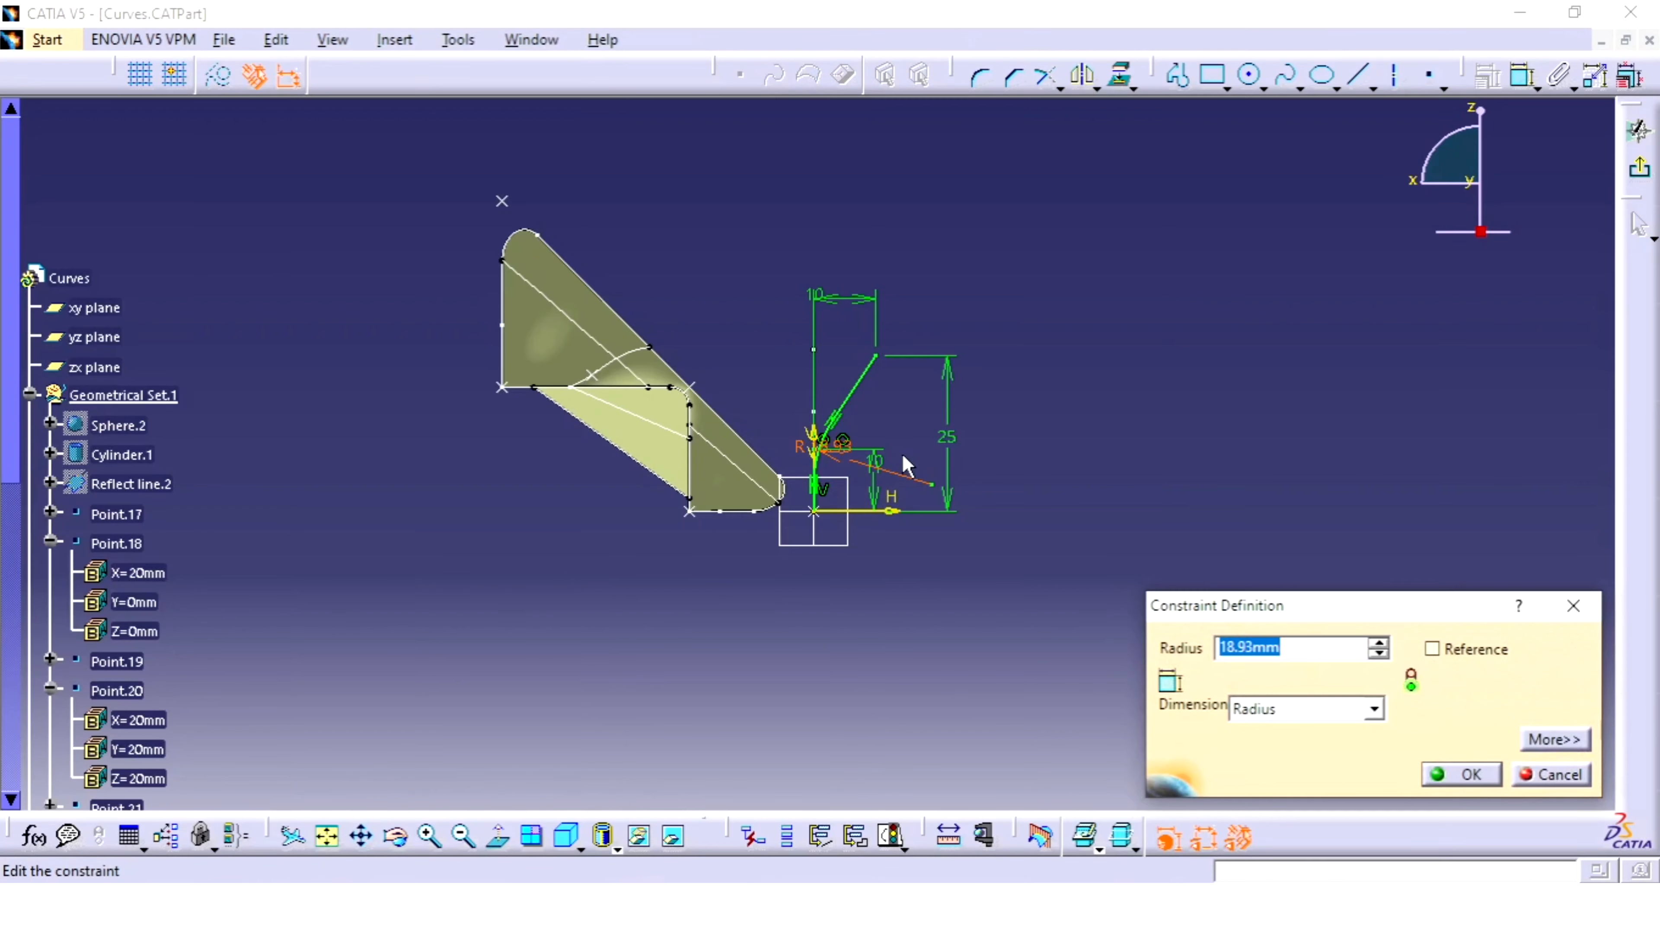
pyautogui.write('1010')
pyautogui.press('Return')
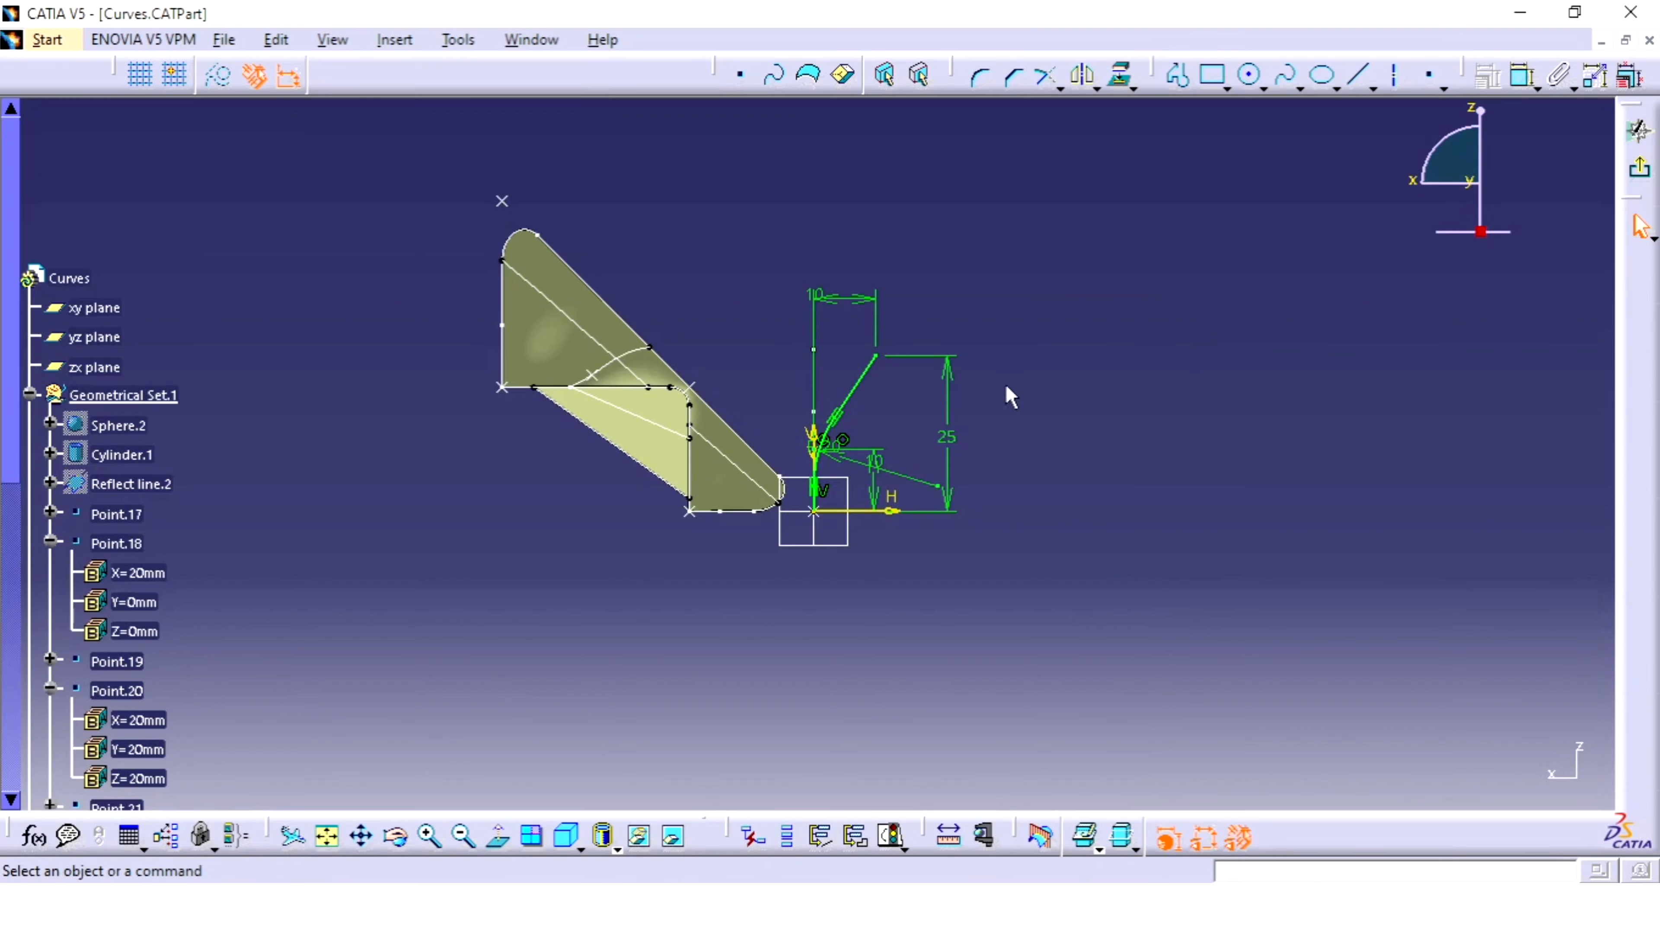
pyautogui.click(1638, 131)
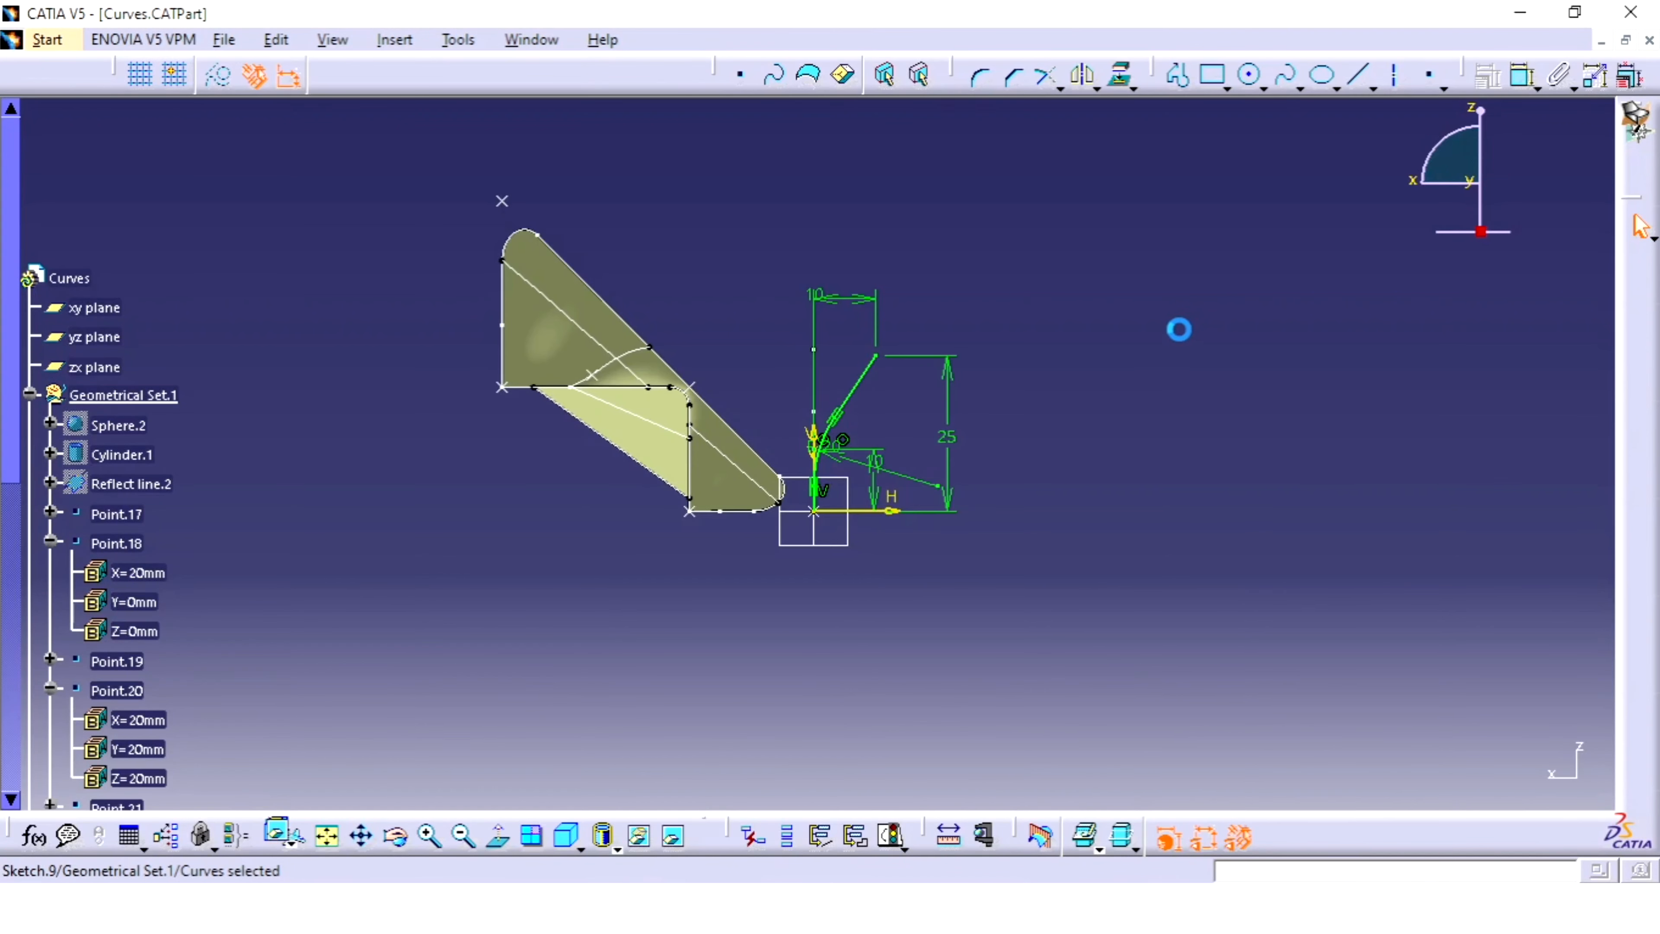
pyautogui.moveTo(864, 375)
pyautogui.mouseDown(button='middle')
pyautogui.moveTo(760, 497)
pyautogui.moveTo(817, 392)
pyautogui.moveTo(954, 245)
pyautogui.moveTo(896, 345)
pyautogui.moveTo(770, 397)
pyautogui.moveTo(817, 477)
pyautogui.mouseUp(button='middle')
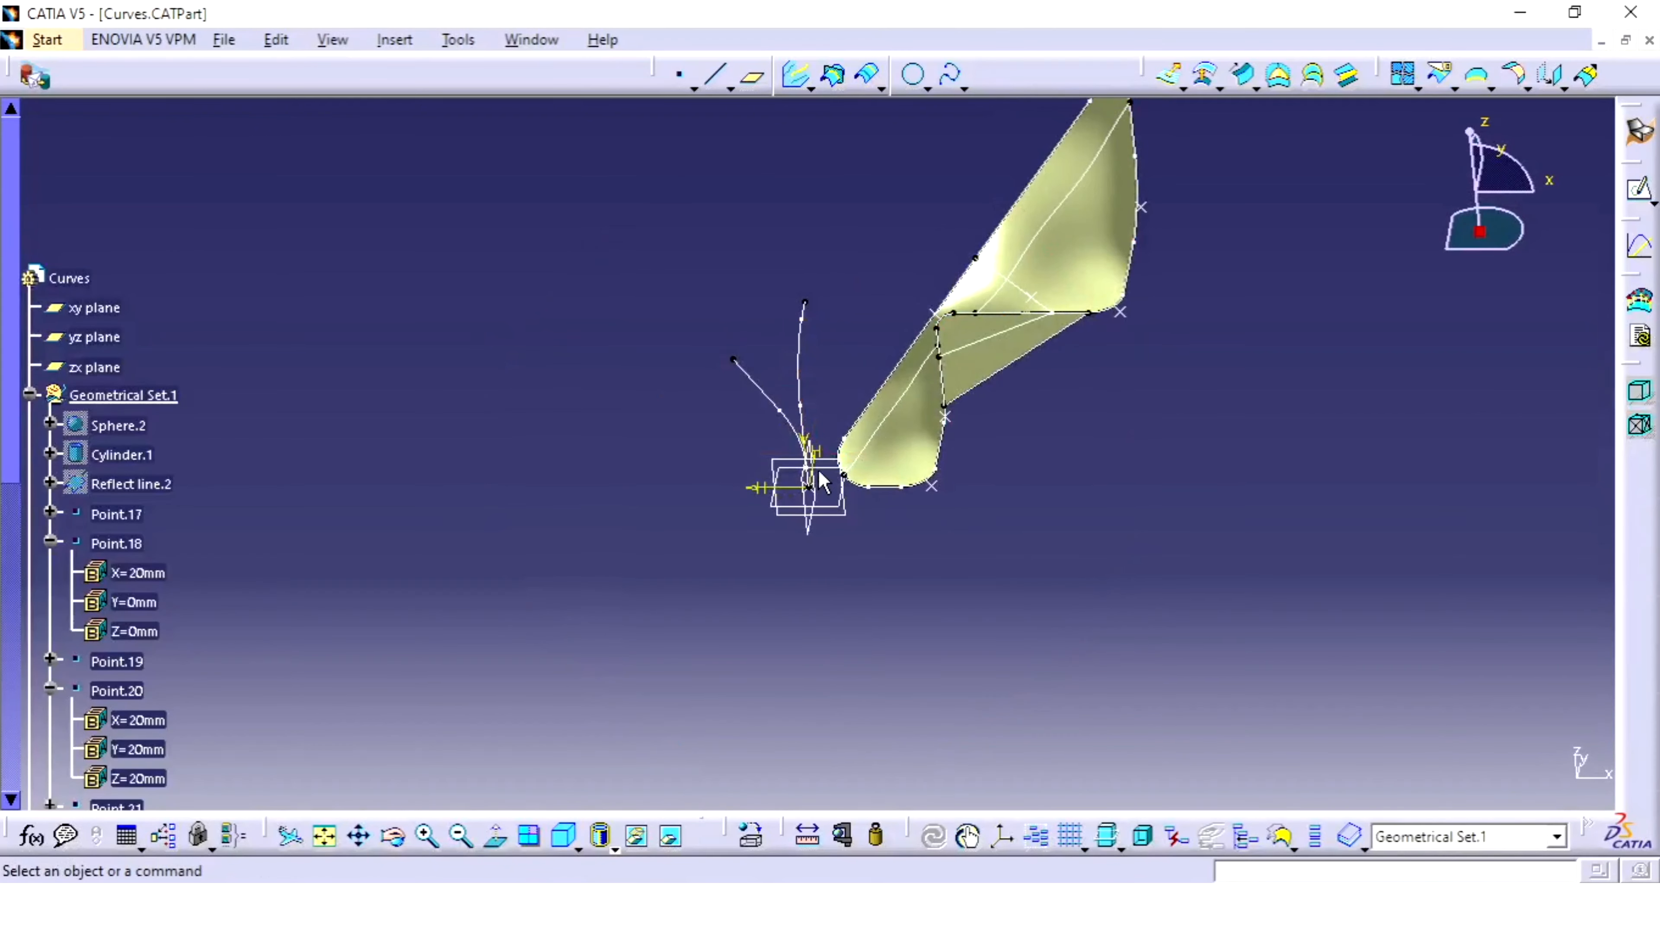
pyautogui.scroll(-1, 215, 684)
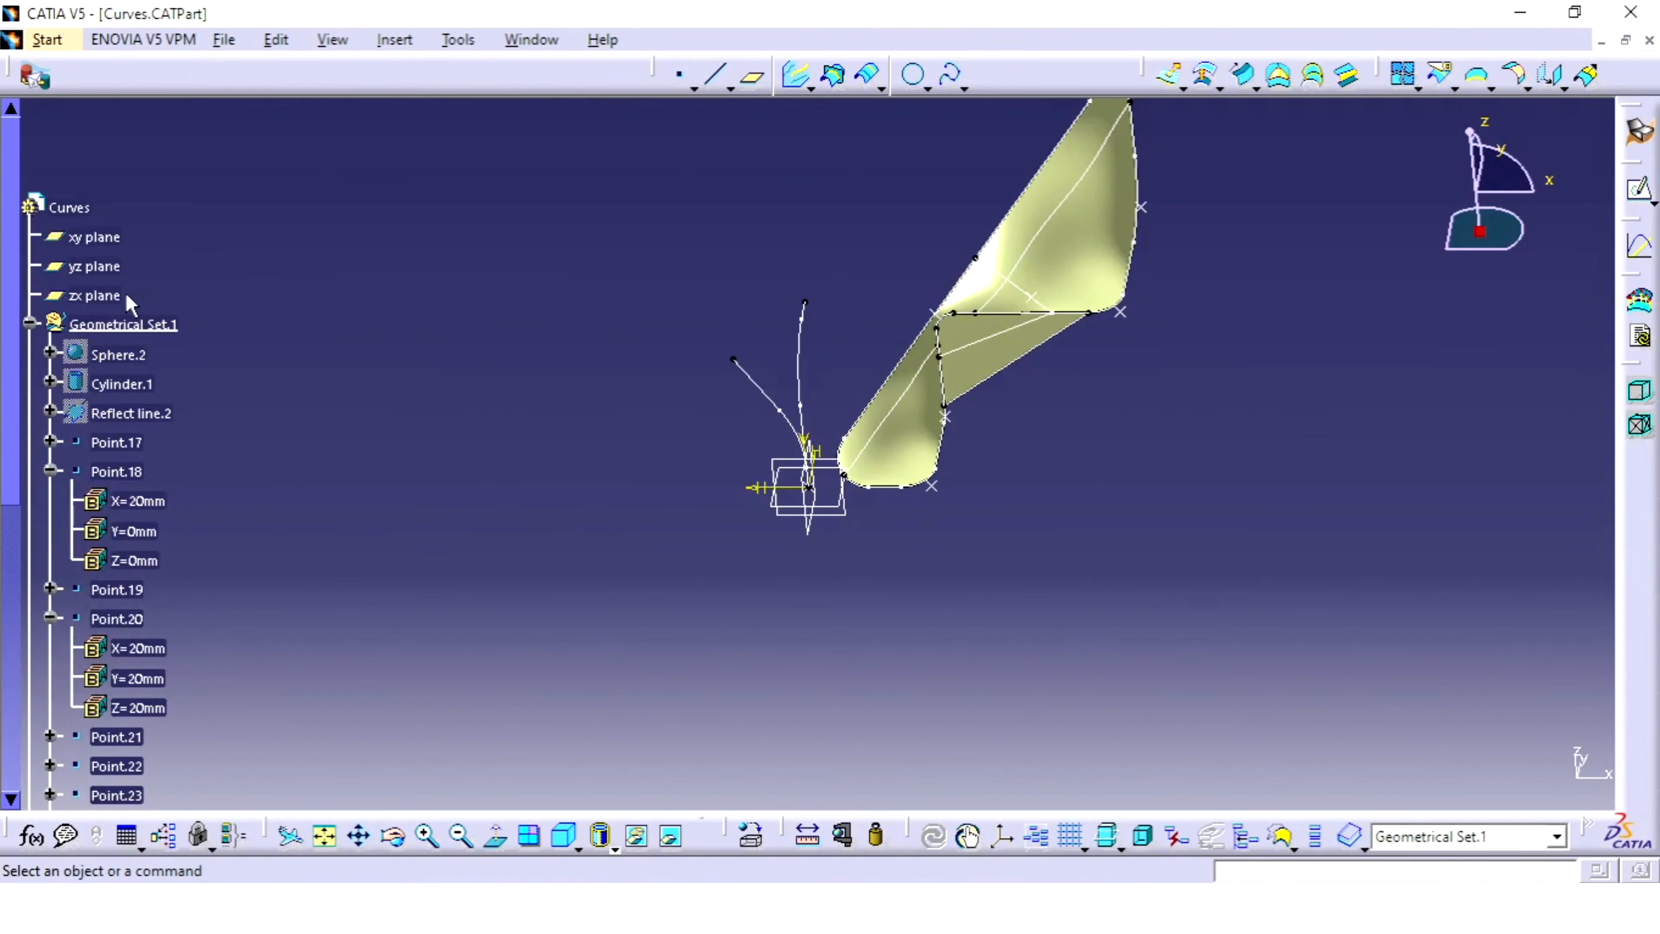
pyautogui.click(95, 266)
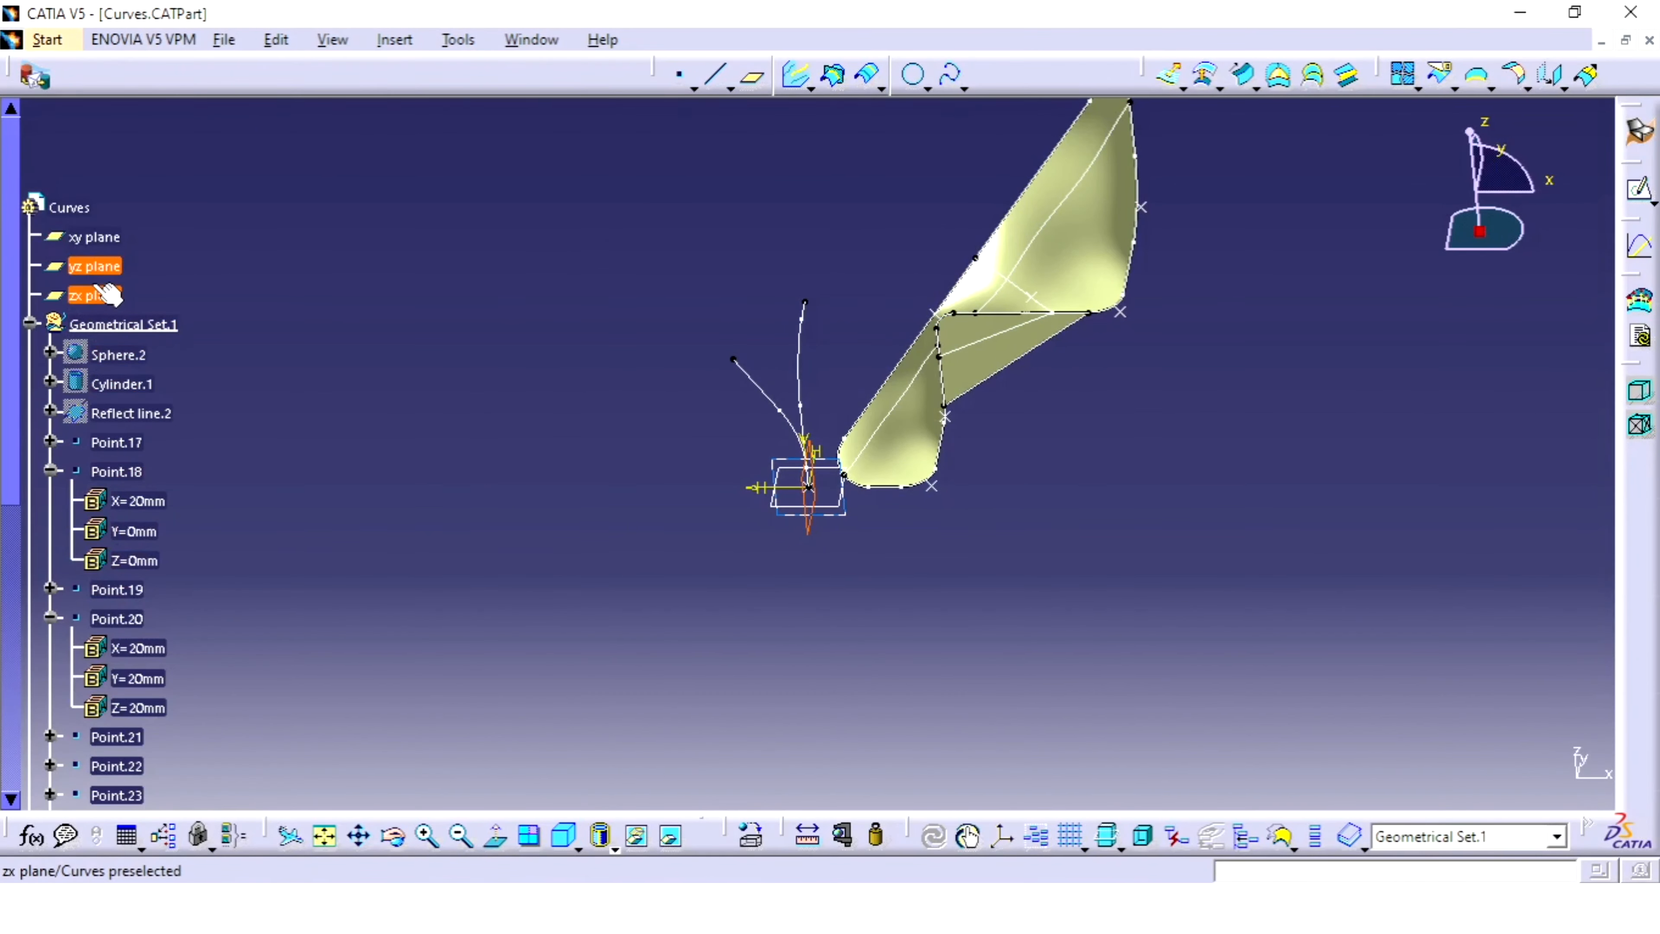
pyautogui.click(105, 295)
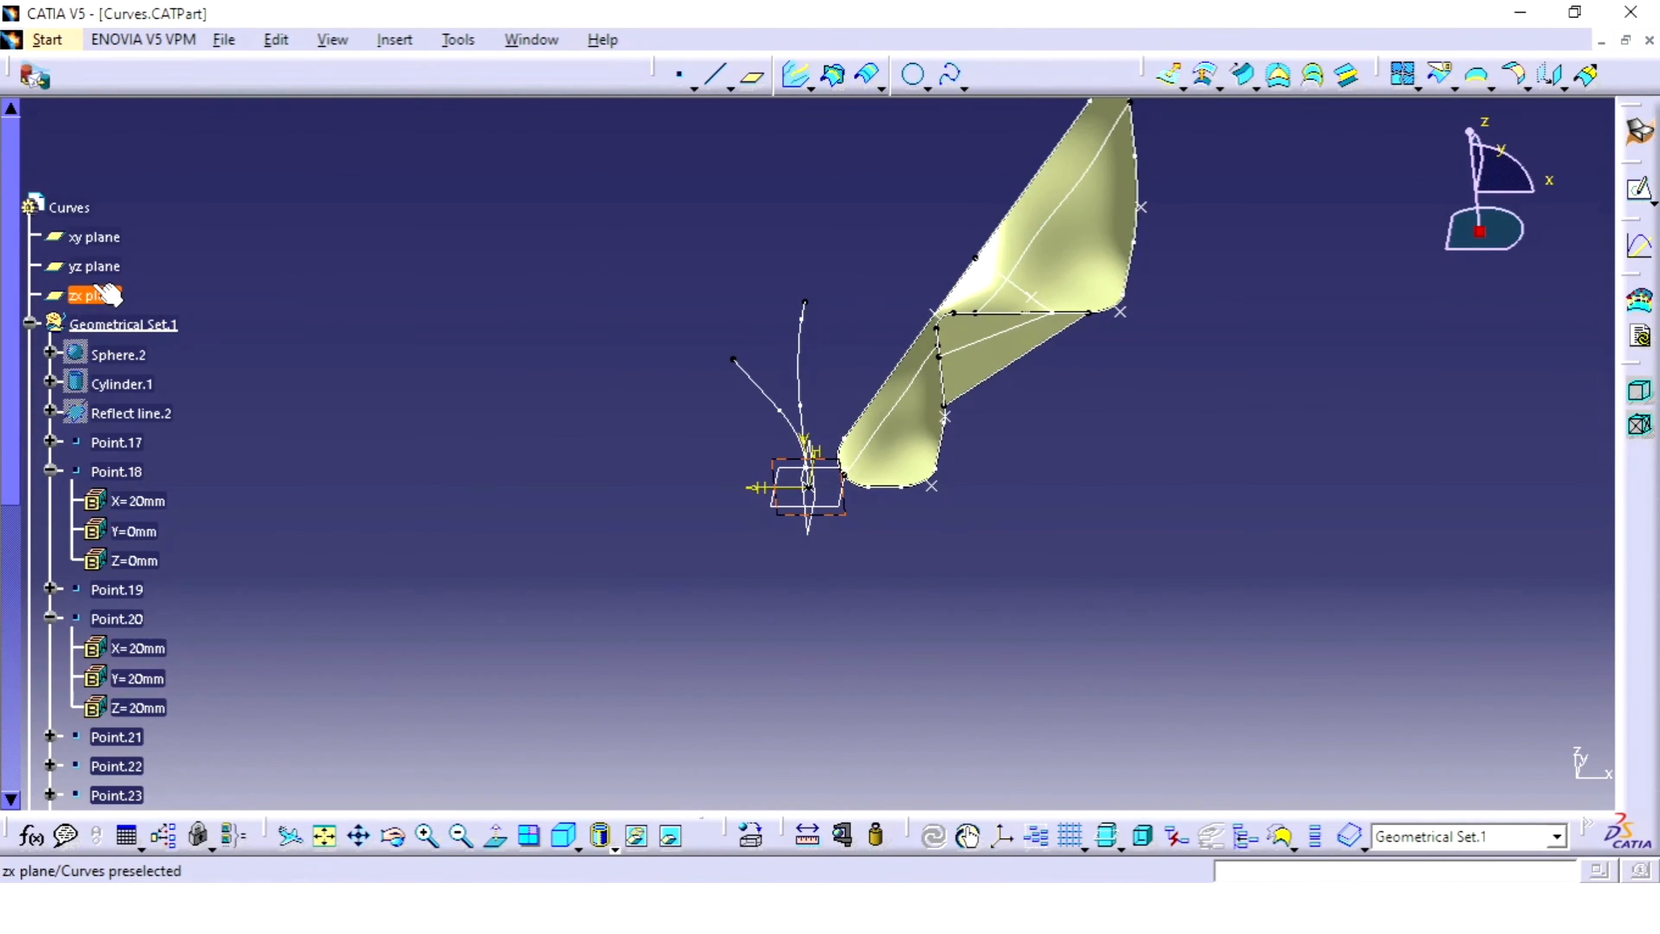
pyautogui.click(397, 499)
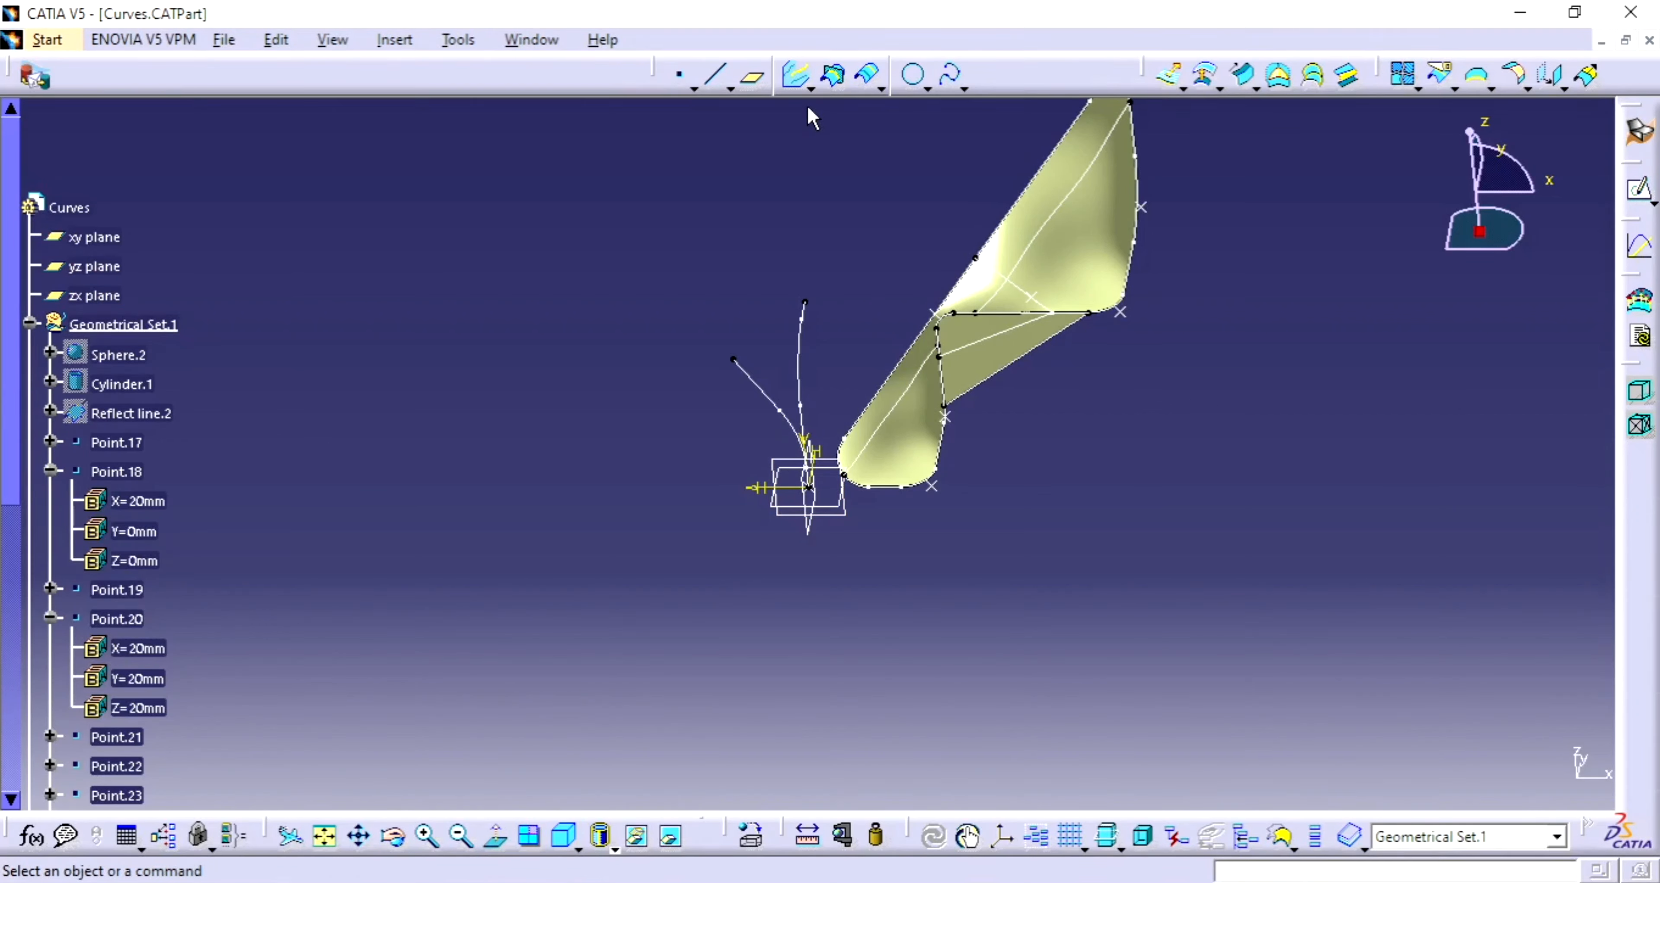
# - Create a Combine curve of type Normal from Sketch.8 and Sketch.9, previewing it before accepting
pyautogui.click(791, 81)
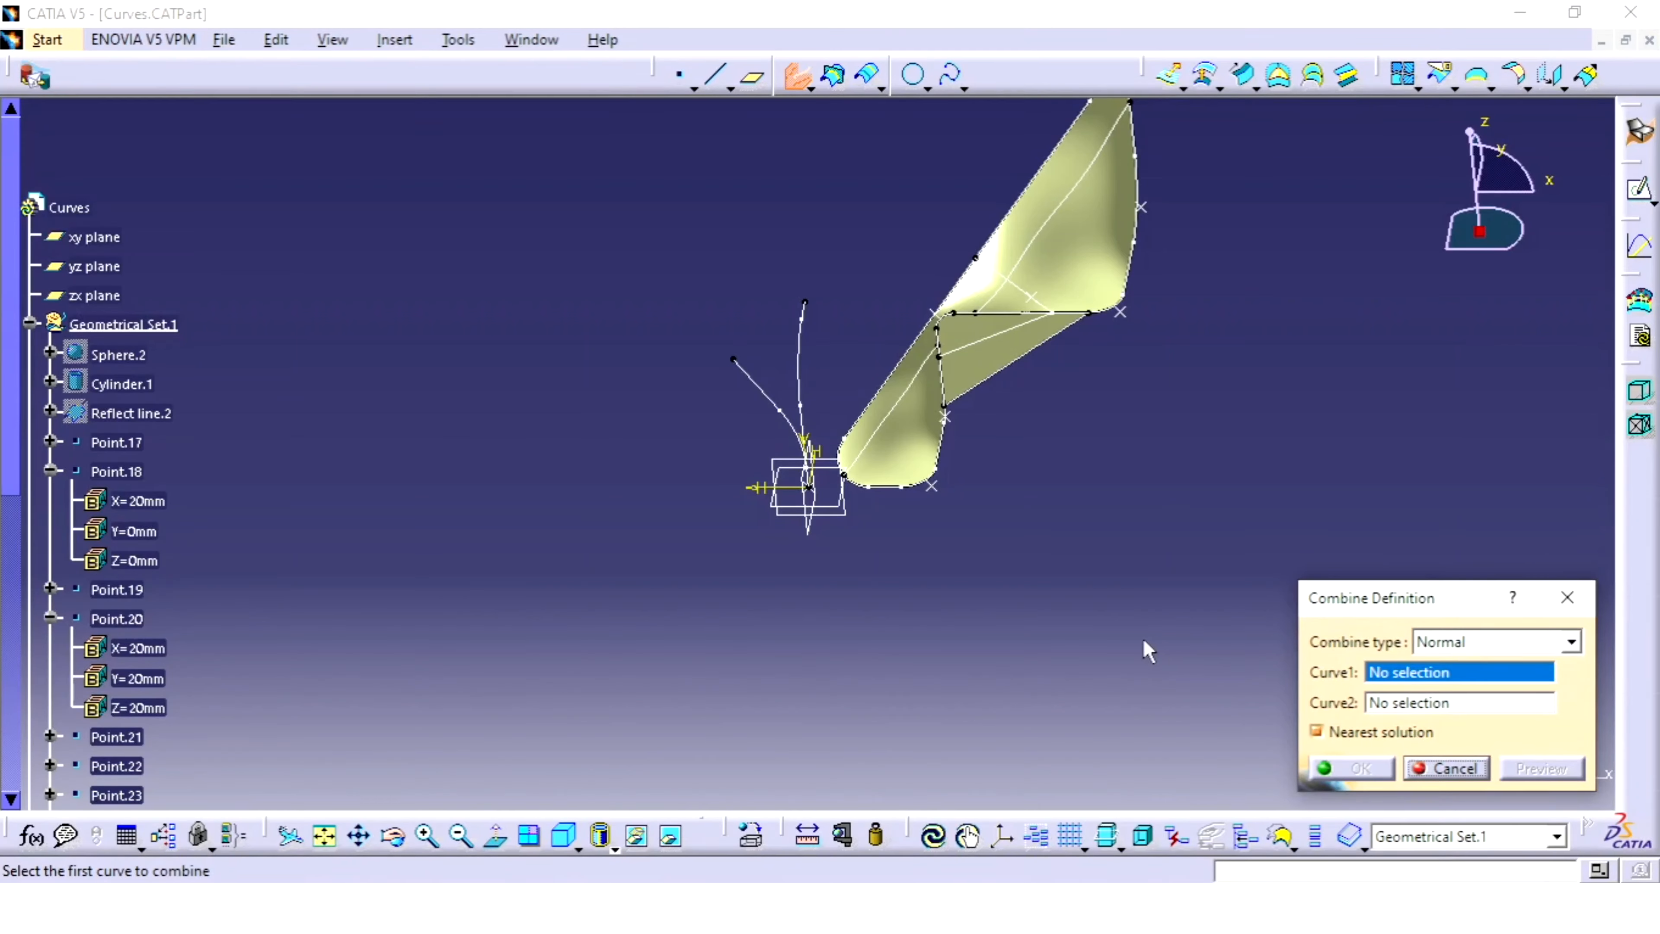
pyautogui.click(800, 356)
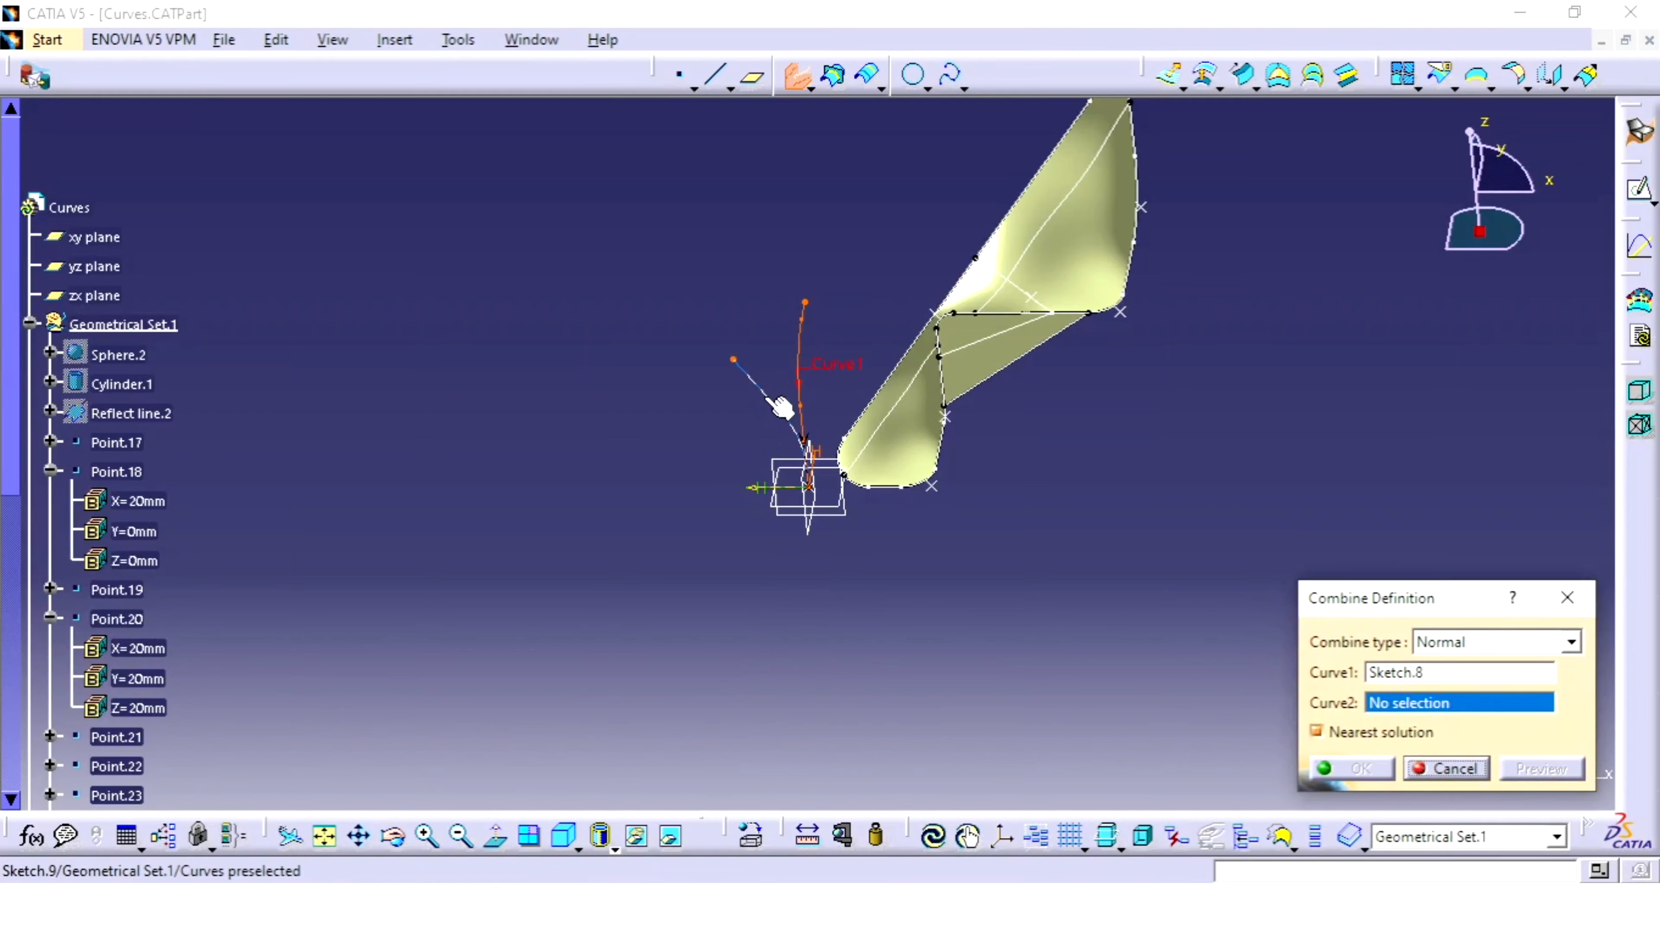
pyautogui.click(782, 413)
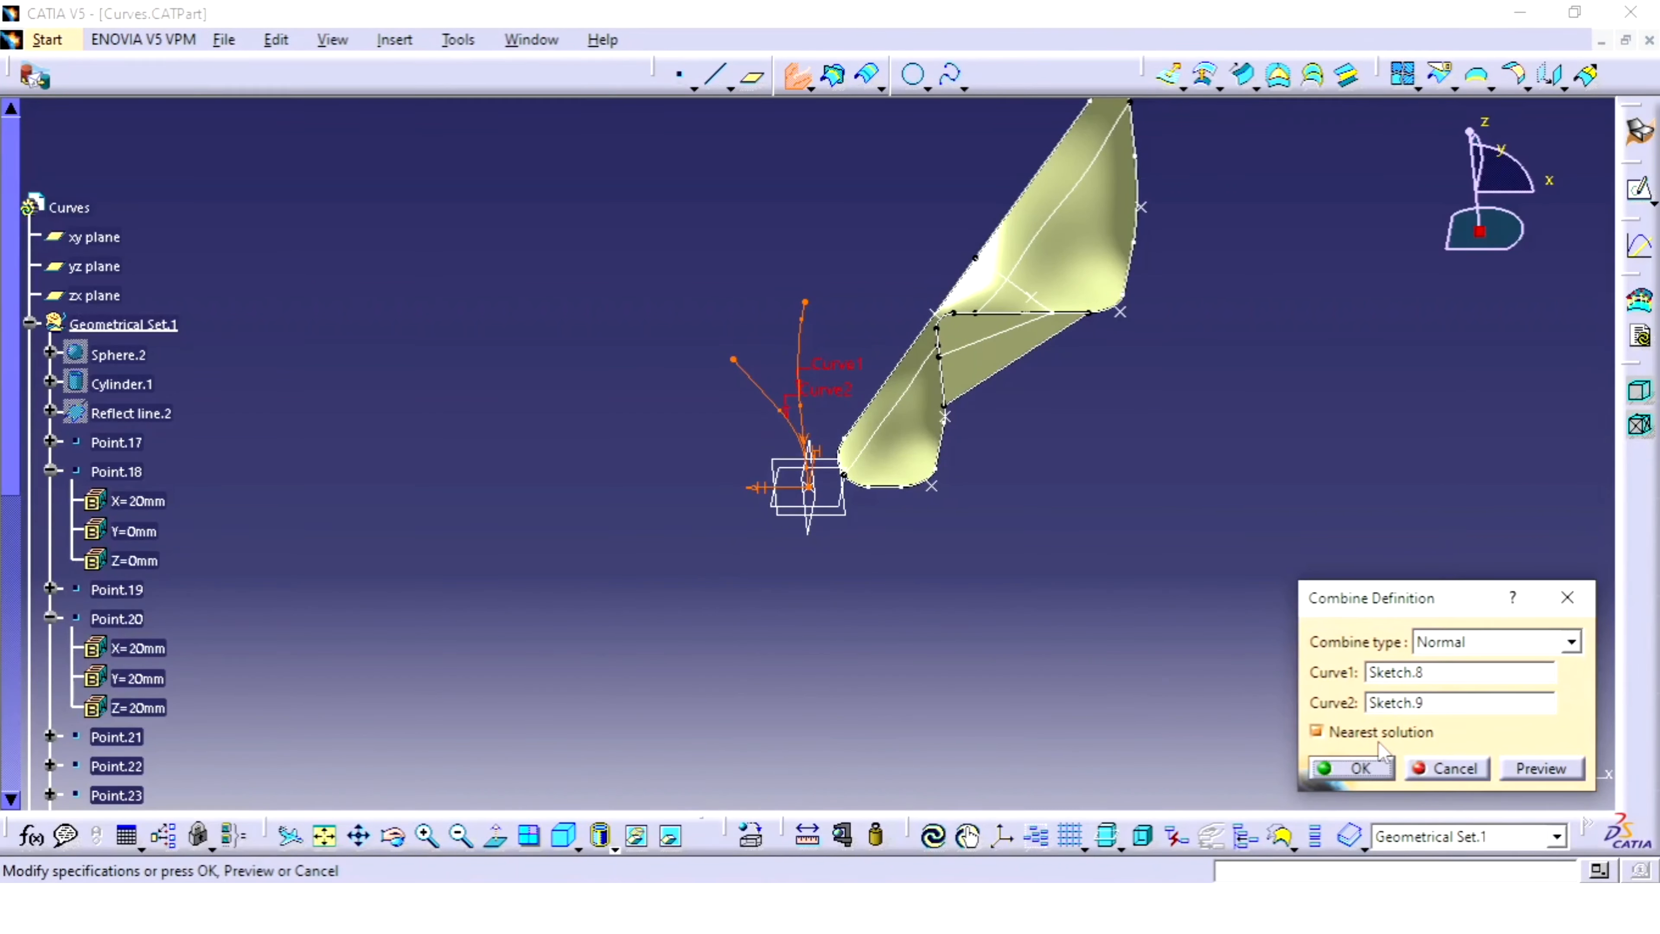
pyautogui.click(1532, 769)
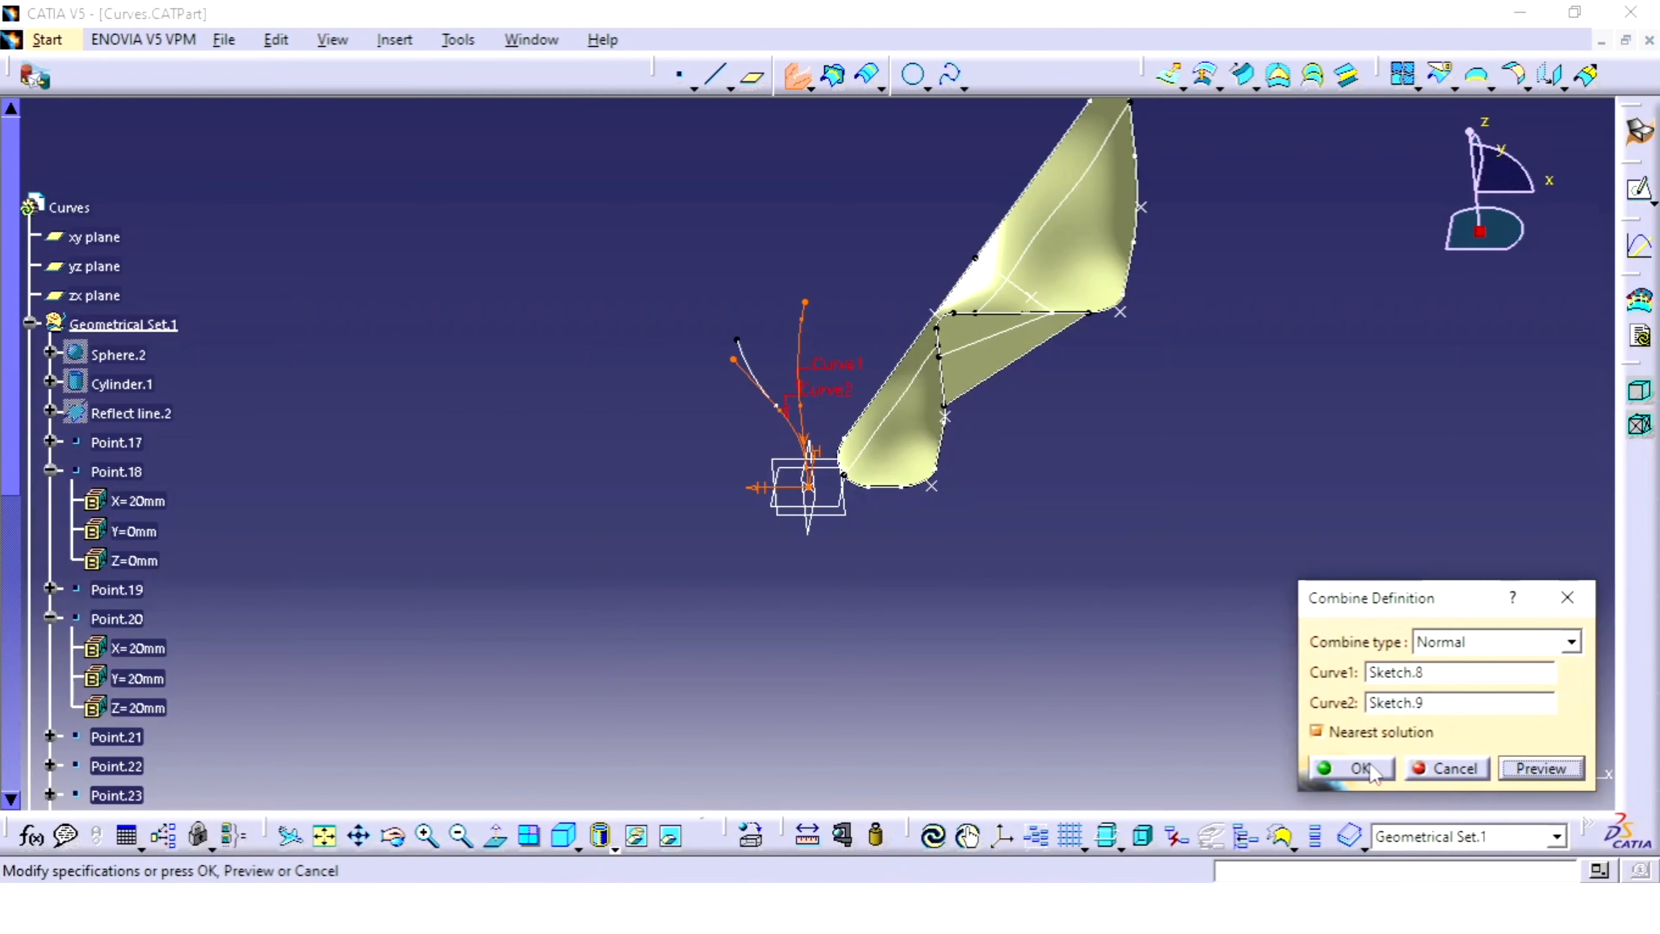
pyautogui.moveTo(680, 635); pyautogui.dragTo(825, 360, button='middle')
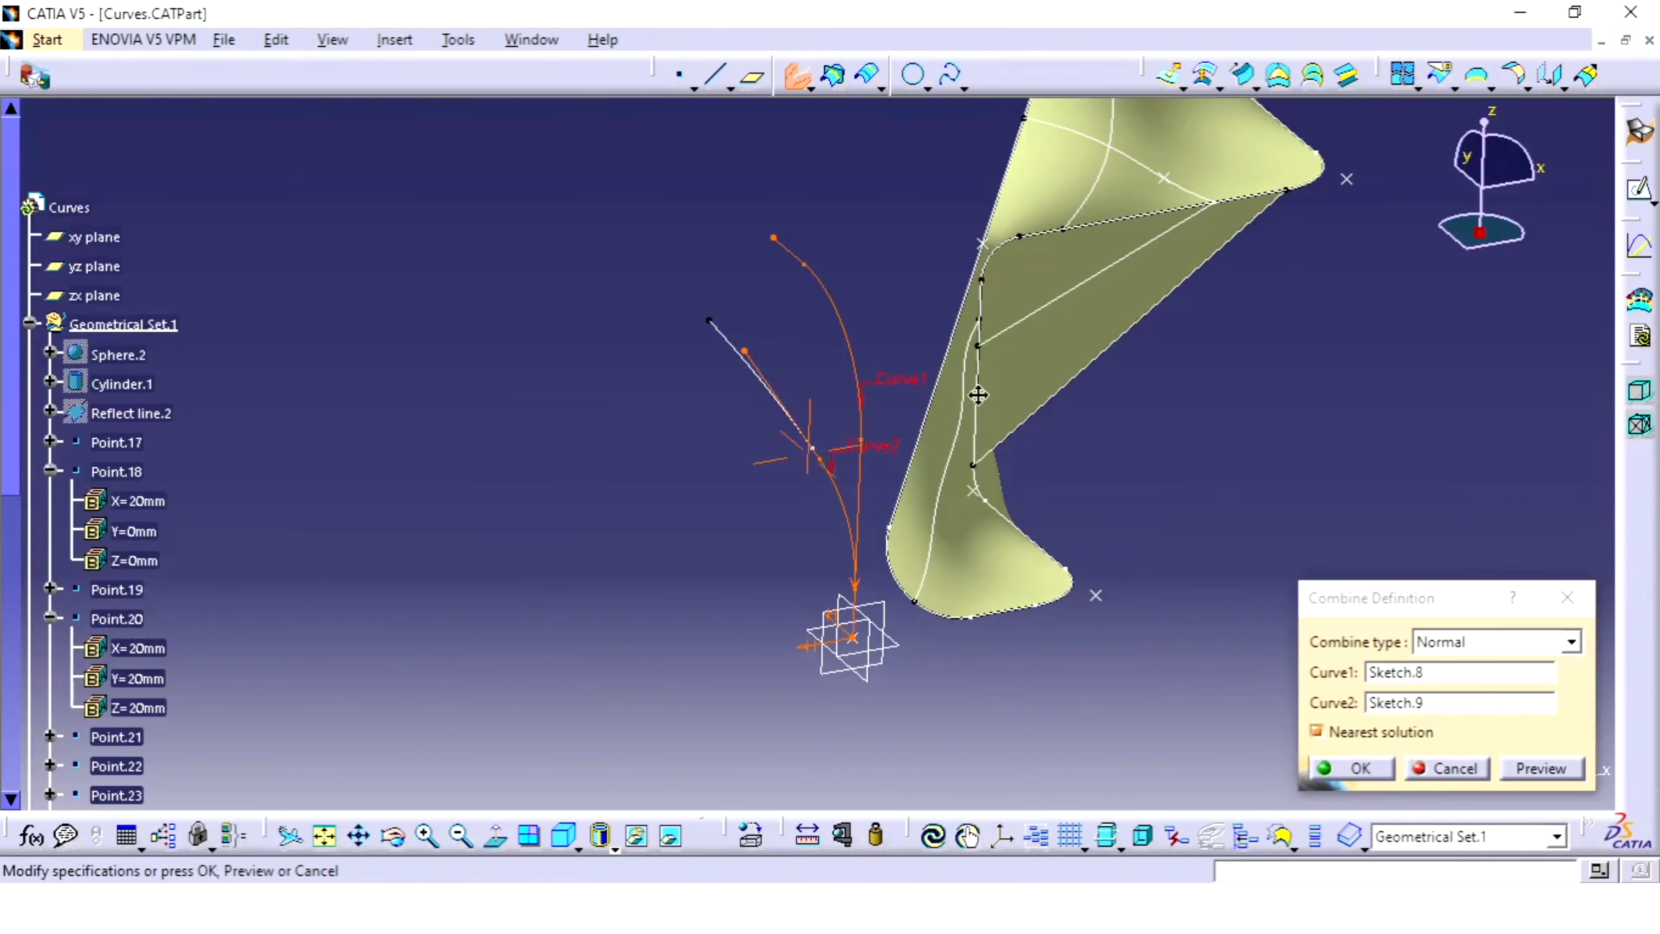
pyautogui.moveTo(865, 520); pyautogui.dragTo(654, 393, button='middle')
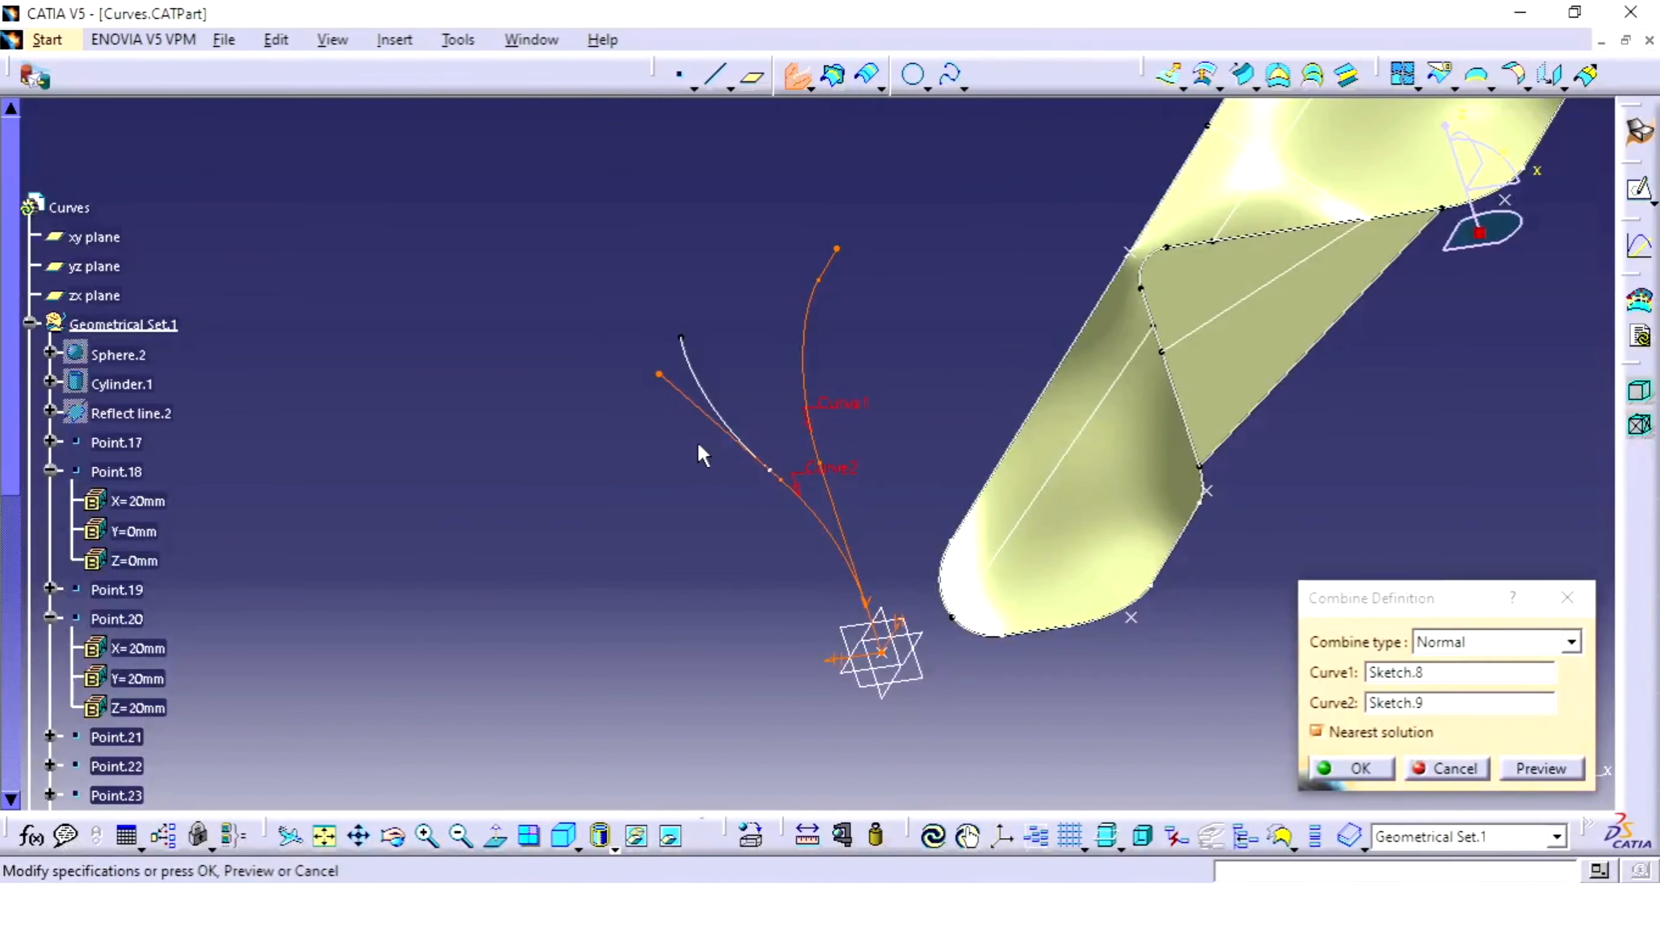
pyautogui.click(1357, 778)
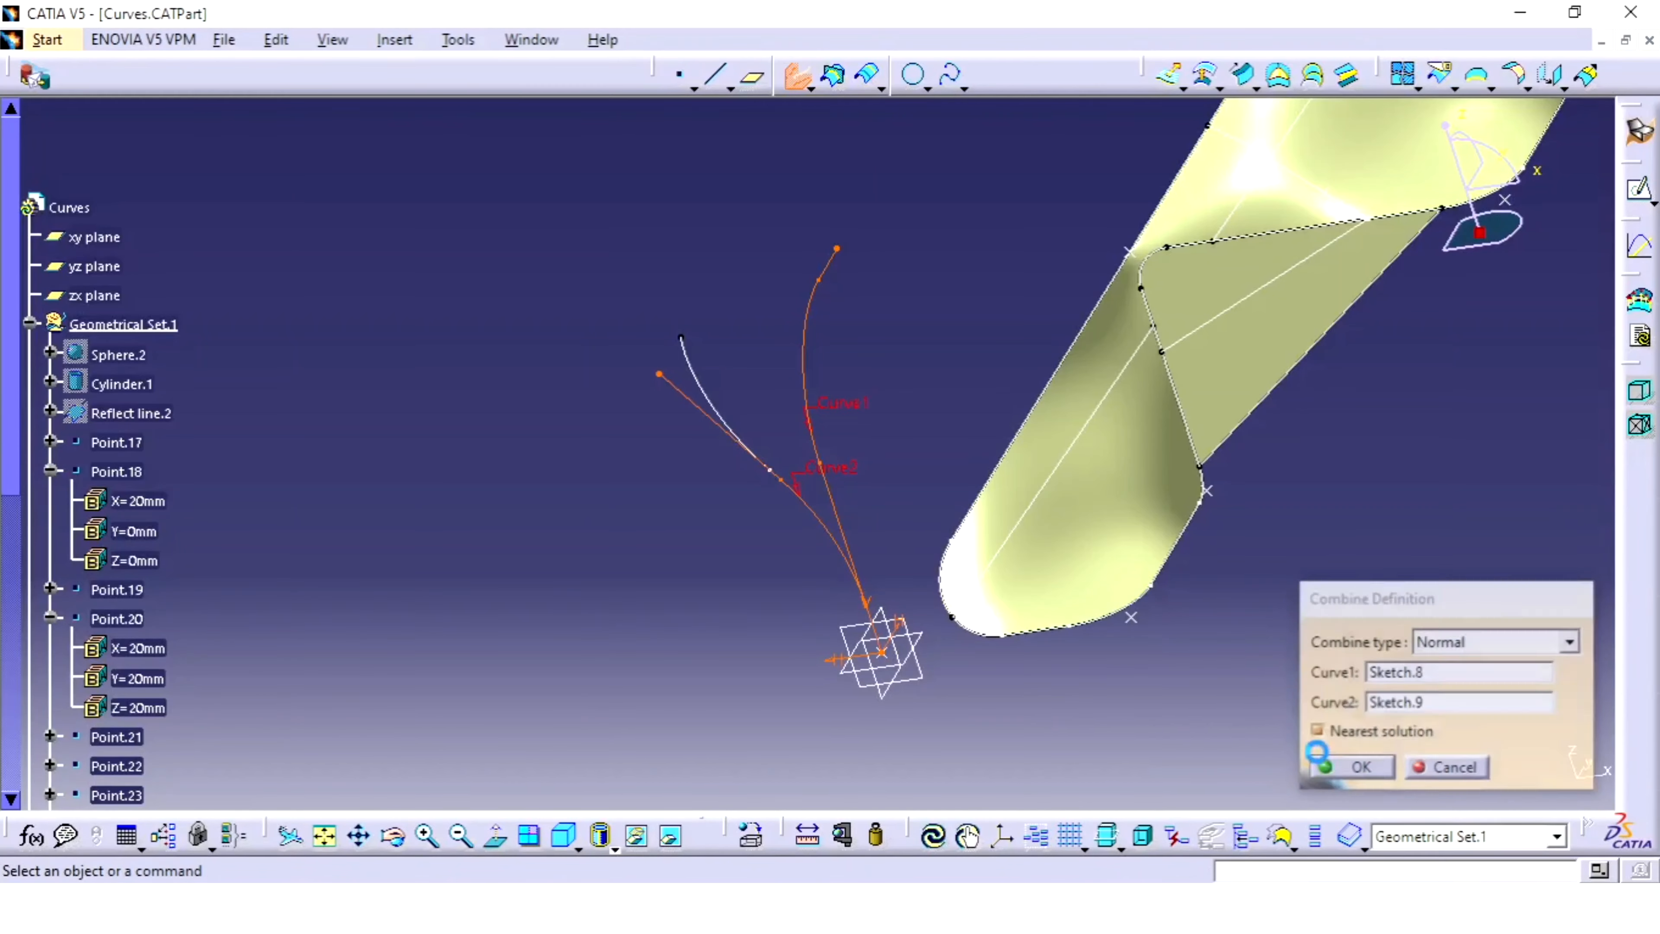
# - Hide Sketch.8 and Sketch.9 so that only the combined curve remains on display beside the surfaces
pyautogui.scroll(-6, 111, 588)
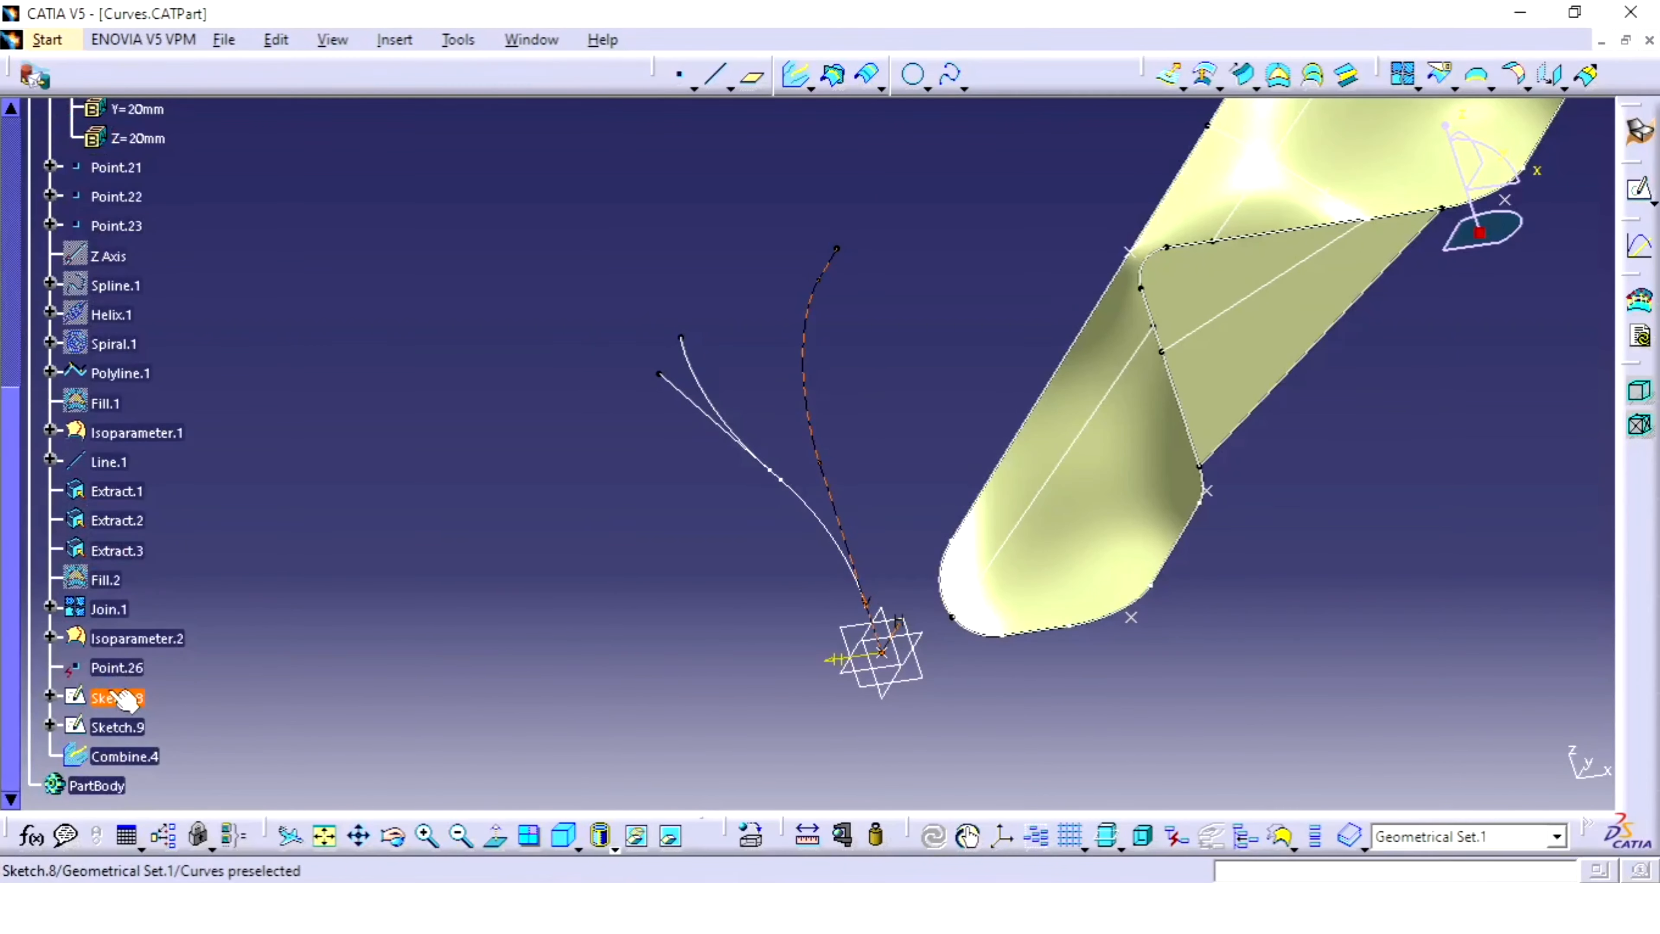
pyautogui.click(117, 697)
pyautogui.keyDown('ctrl'); pyautogui.click(117, 727); pyautogui.keyUp('ctrl')
pyautogui.rightClick(106, 733)
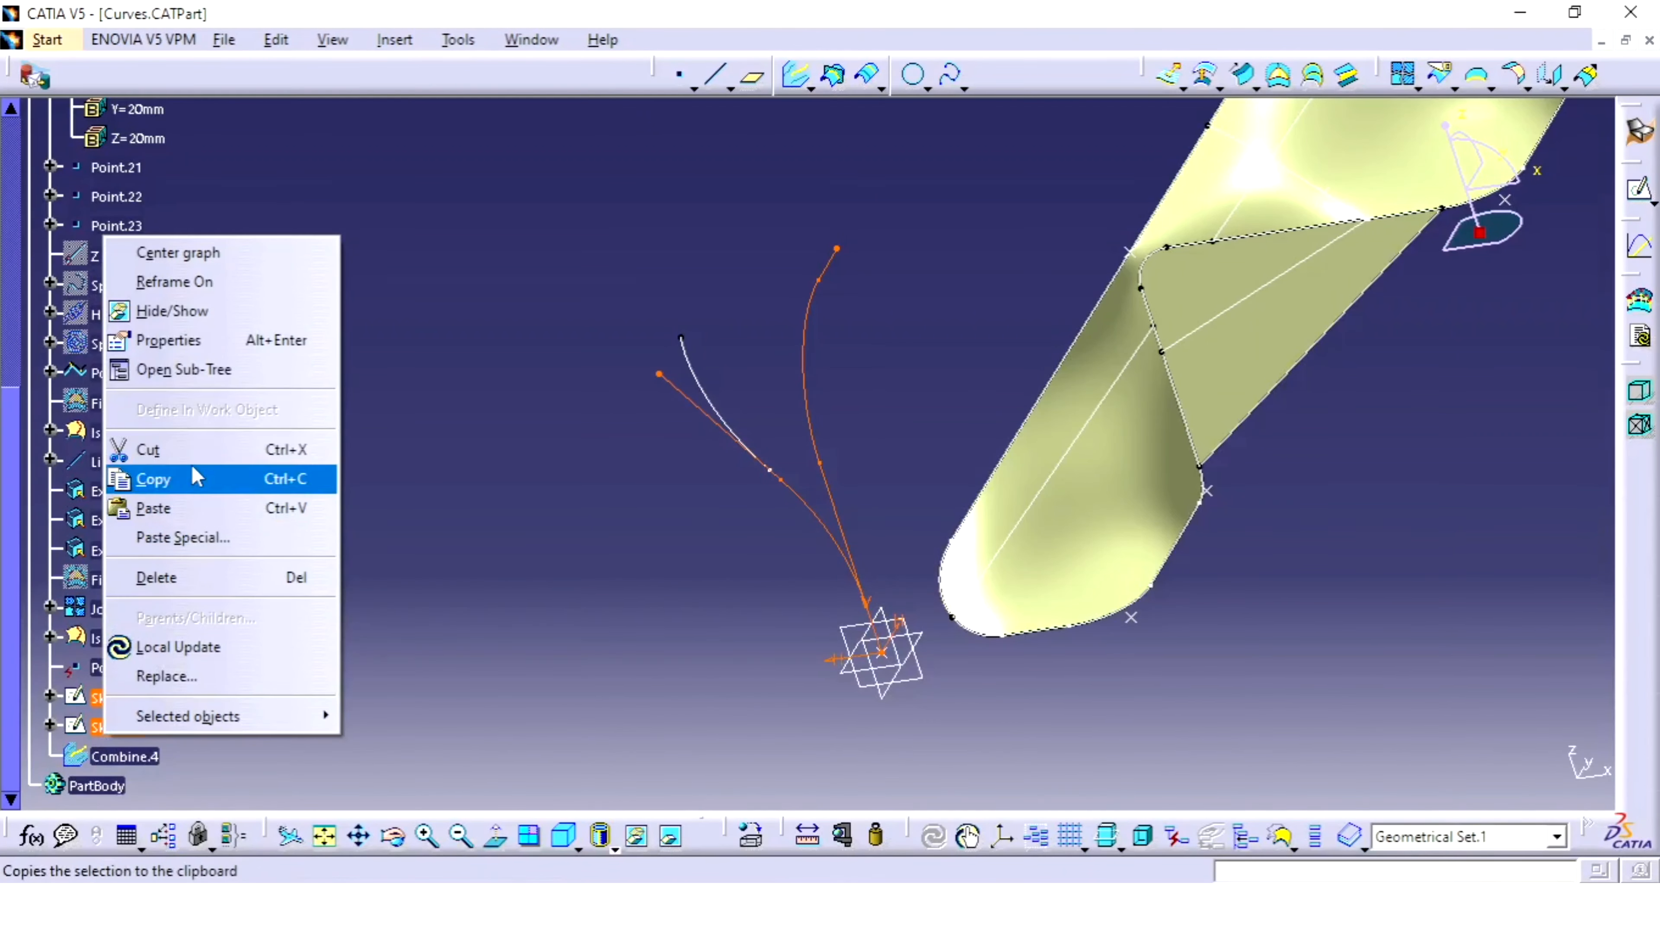
pyautogui.click(196, 312)
pyautogui.moveTo(477, 485)
pyautogui.mouseDown(button='middle')
pyautogui.moveTo(704, 582)
pyautogui.moveTo(1002, 610)
pyautogui.moveTo(1085, 586)
pyautogui.moveTo(1015, 508)
pyautogui.moveTo(886, 601)
pyautogui.moveTo(792, 618)
pyautogui.moveTo(589, 527)
pyautogui.moveTo(622, 355)
pyautogui.moveTo(725, 336)
pyautogui.mouseUp(button='middle')
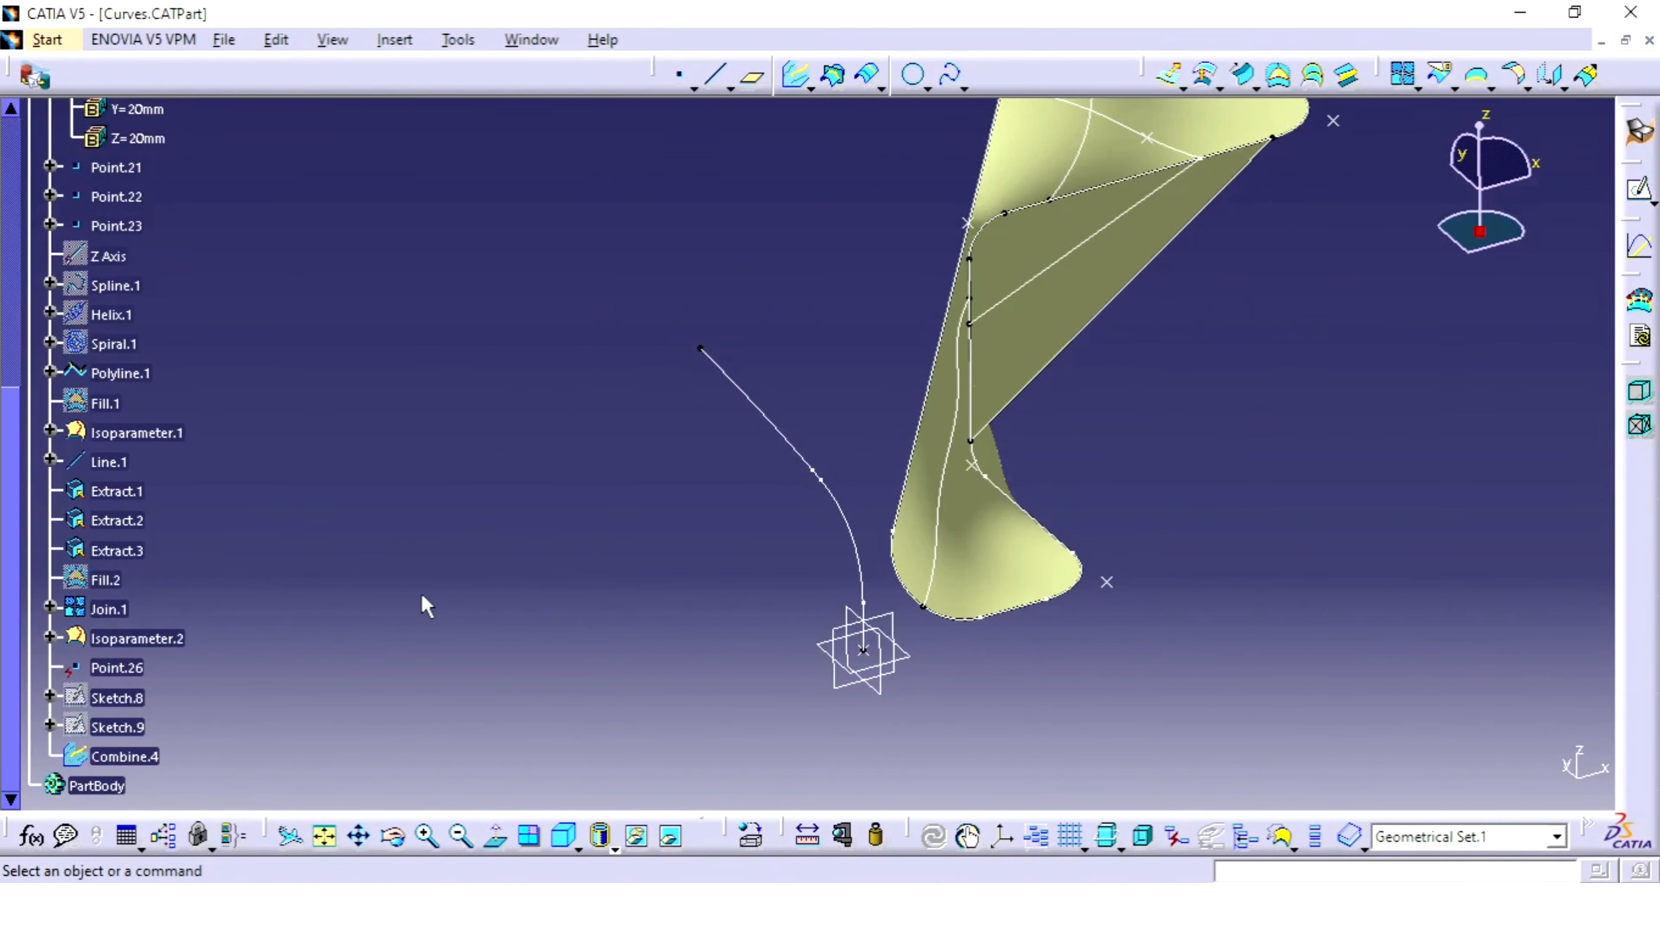
pyautogui.moveTo(574, 585)
pyautogui.mouseDown(button='middle')
pyautogui.moveTo(589, 575)
pyautogui.moveTo(591, 590)
pyautogui.mouseUp(button='middle')
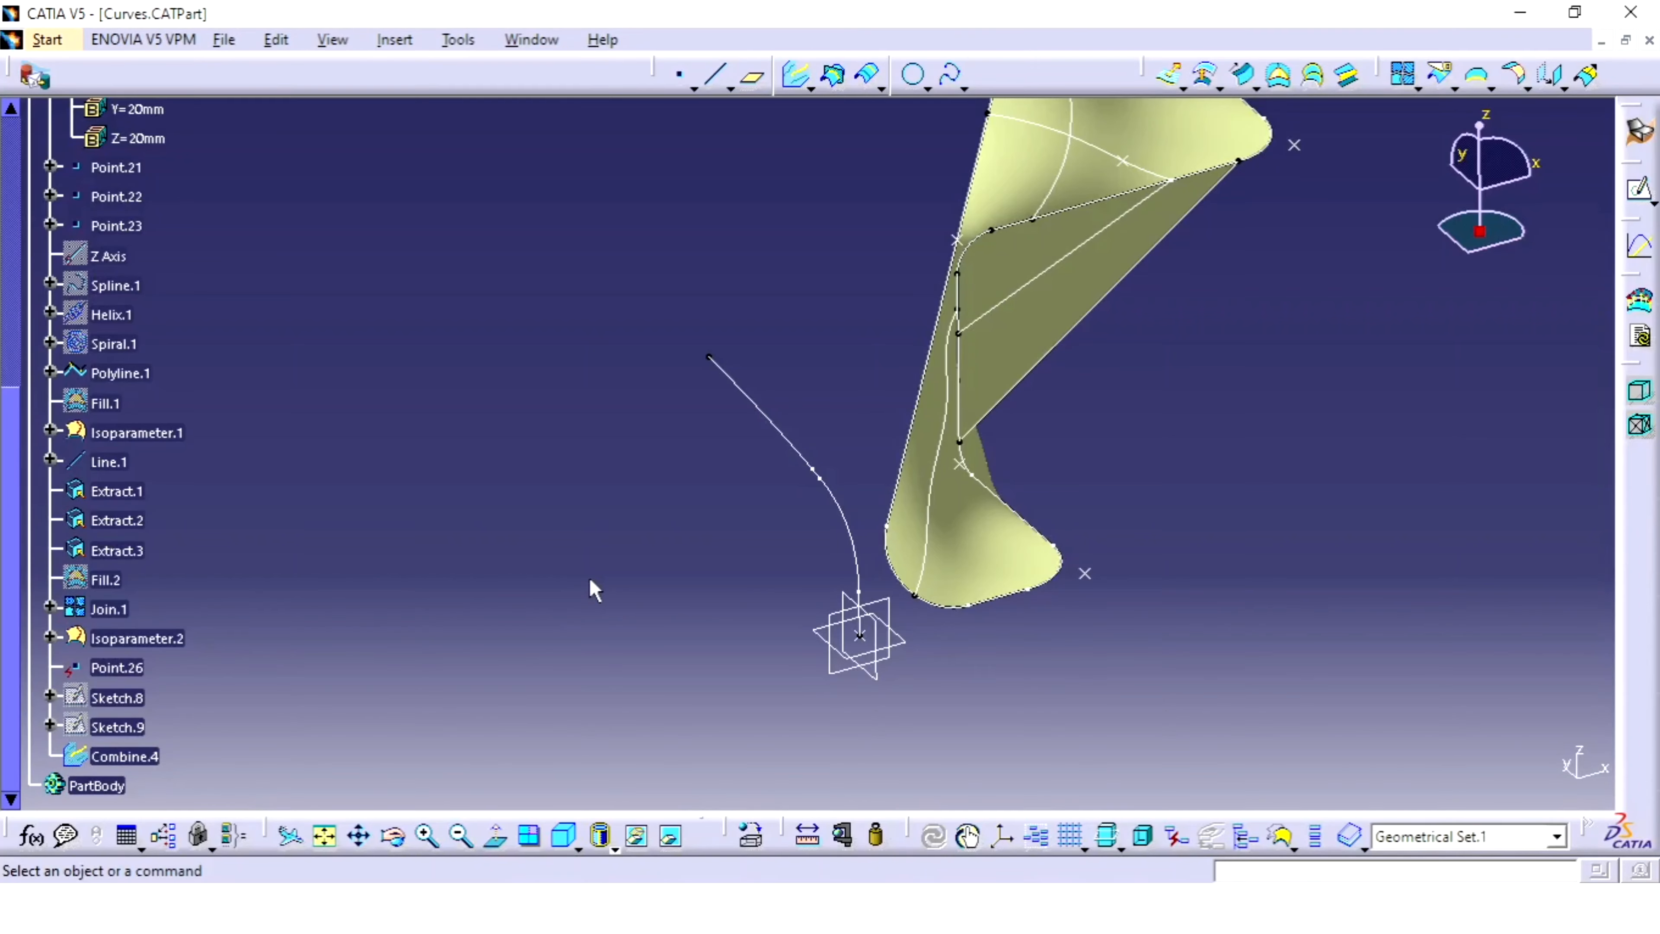